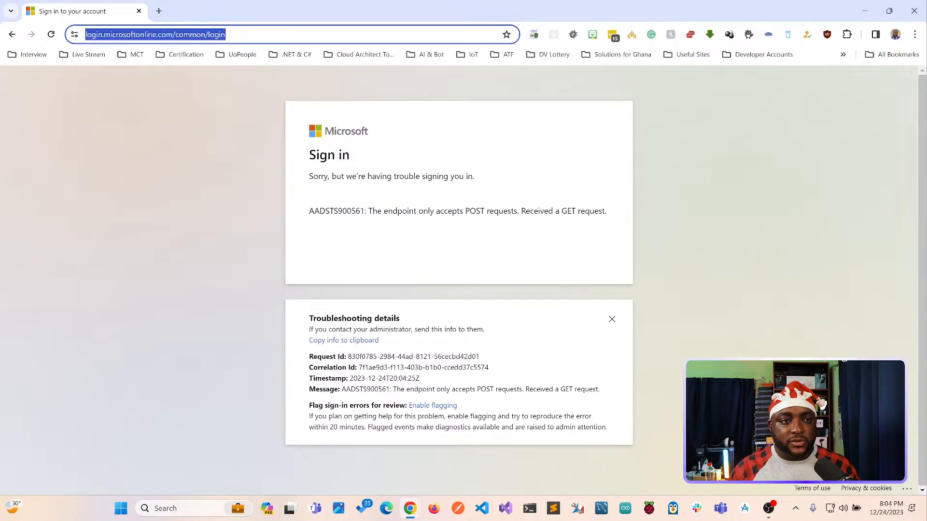
Go to portal.office.com and open Power Automate from the Microsoft 365 apps in a separate tab.
type("portal")
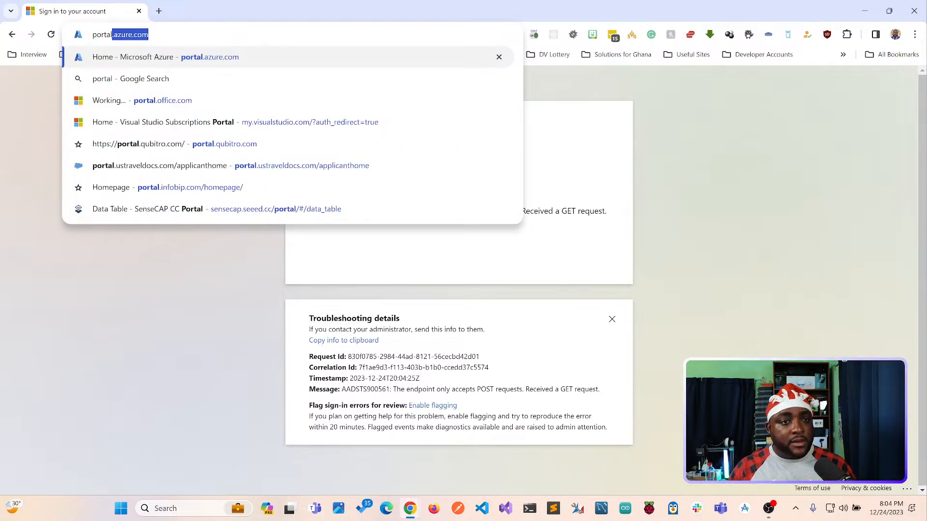
type(".office.com")
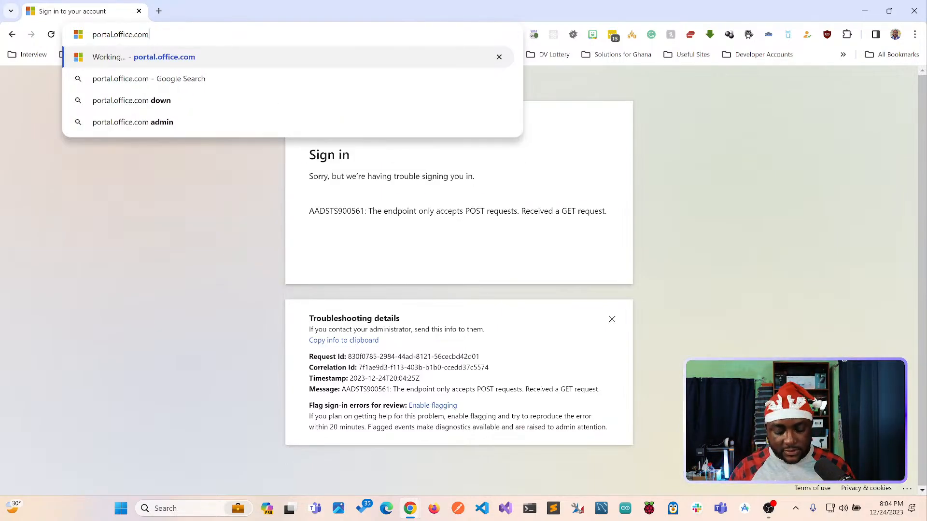
key("Return")
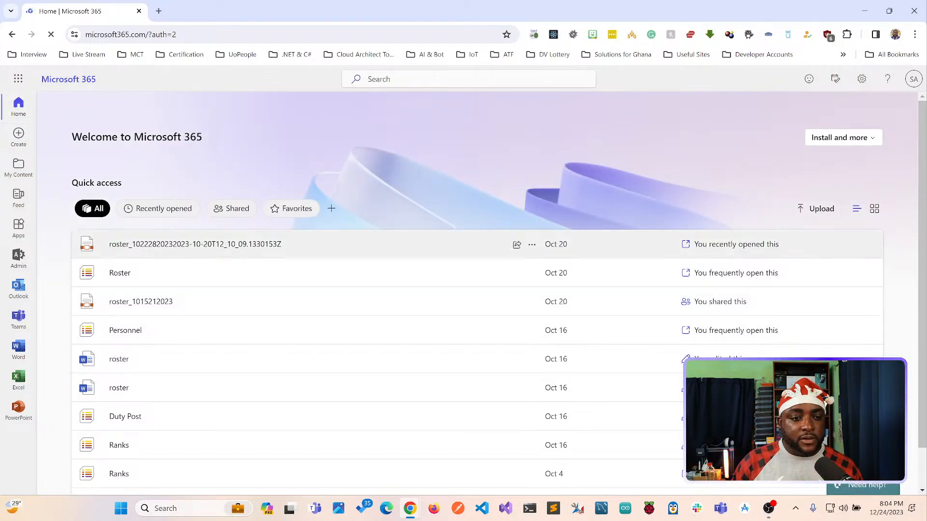
left_click(18, 79)
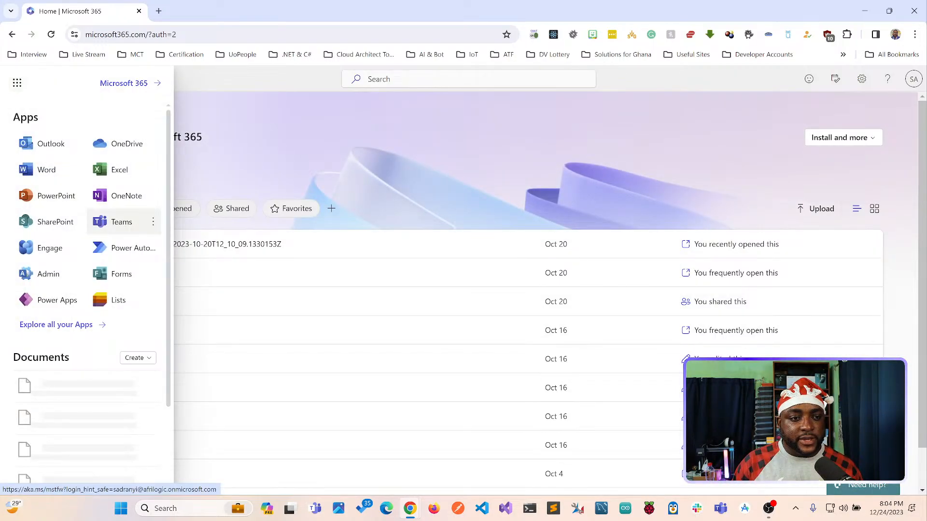
right_click(120, 248)
left_click(190, 271)
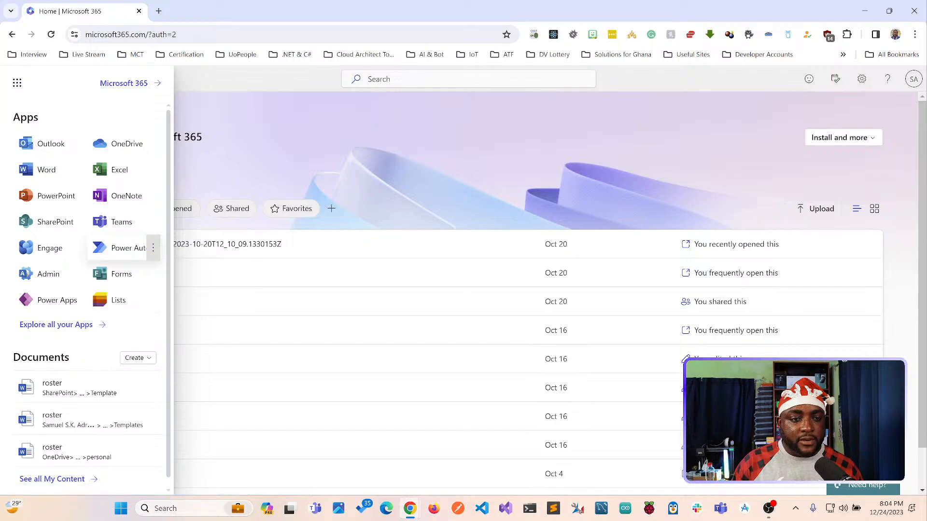
Load copilotstudio.microsoft.com in a new tab, open the Super Numbers copilot and dismiss the feedback survey.
key("ctrl+t")
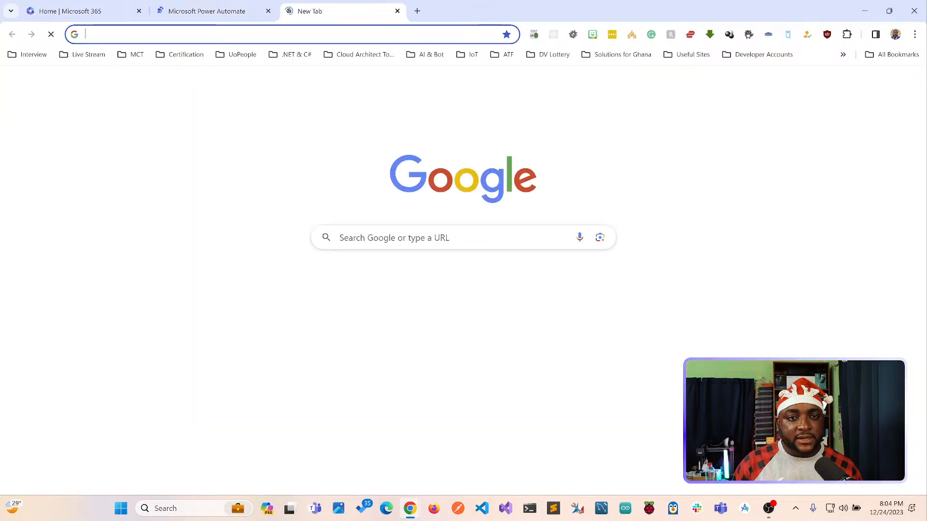
type("copilo")
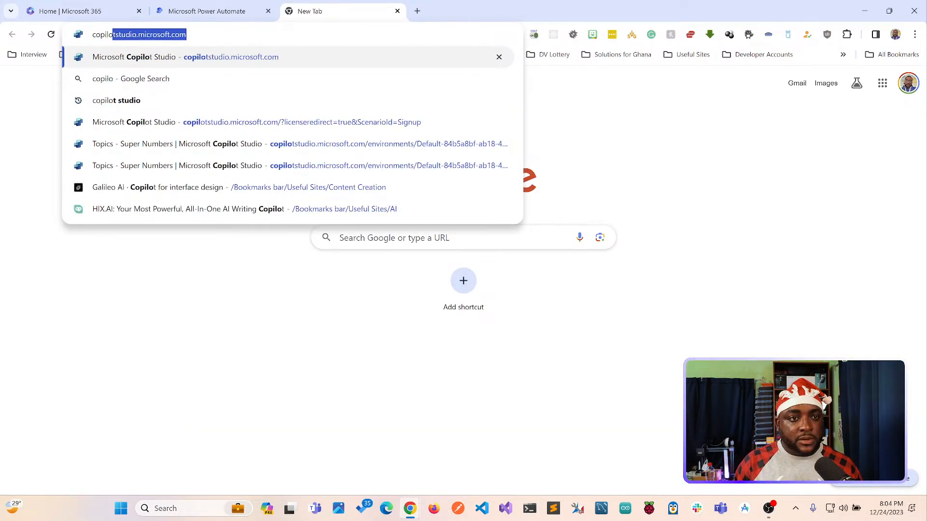
key("Return")
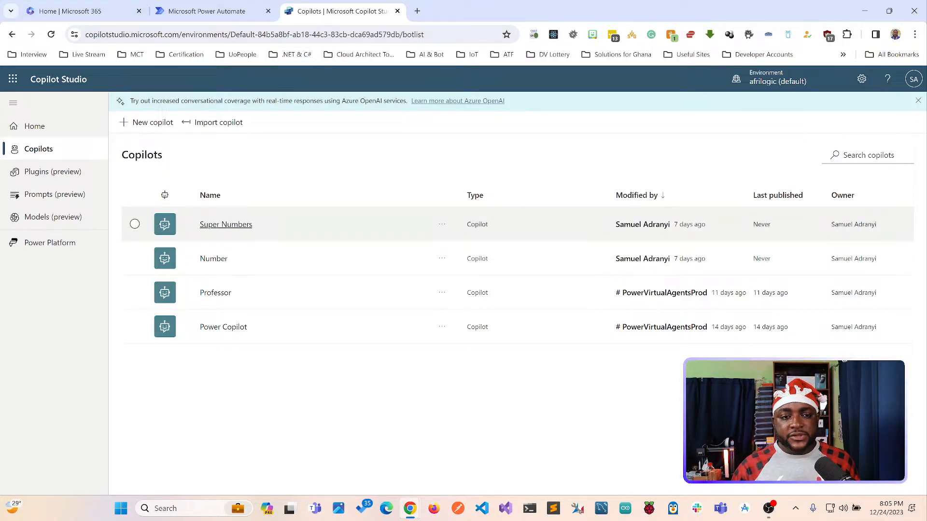
left_click(226, 224)
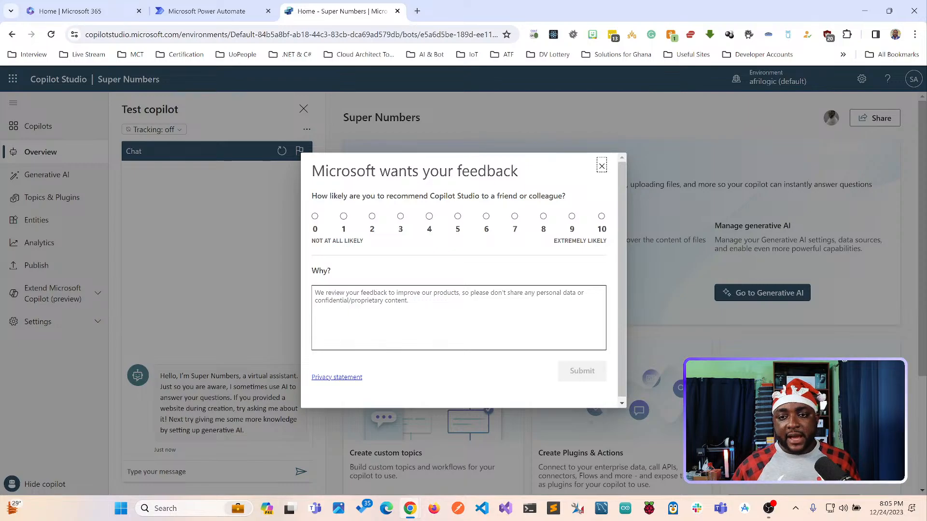
key("Escape")
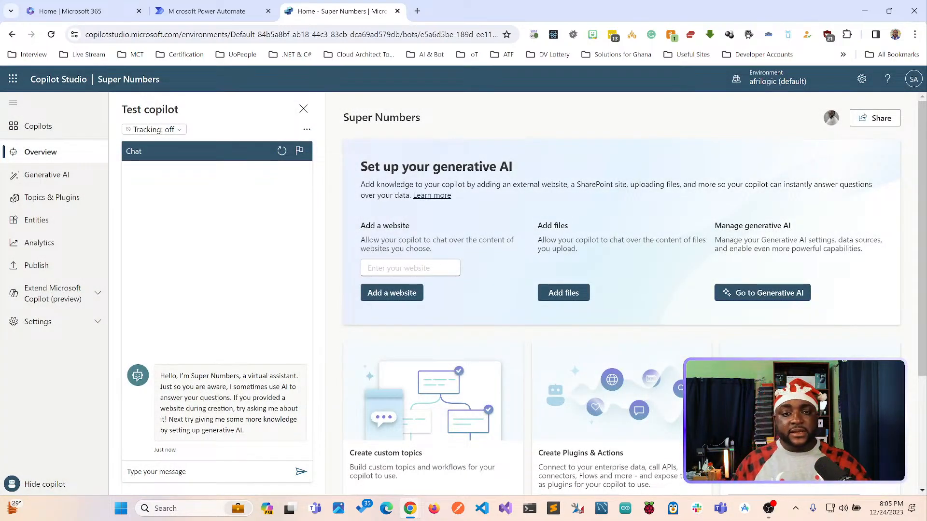
key("ctrl+t")
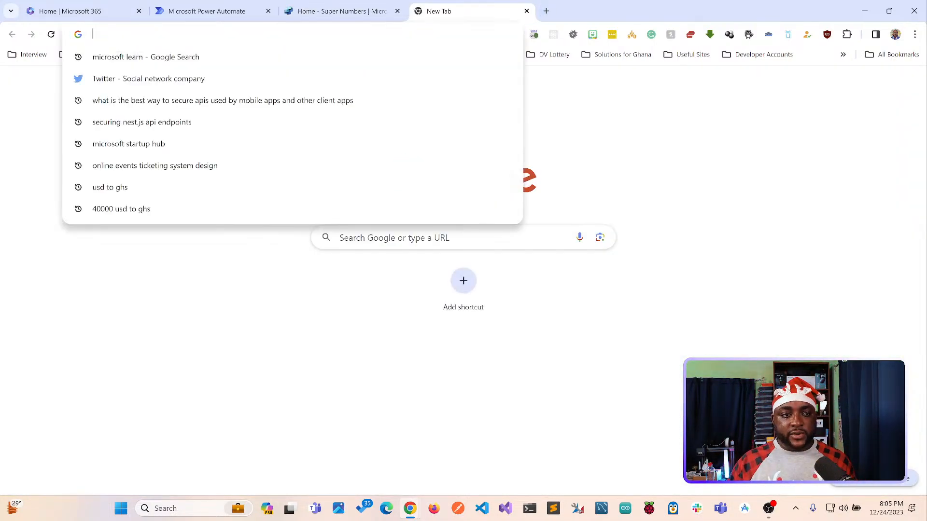
type("numb")
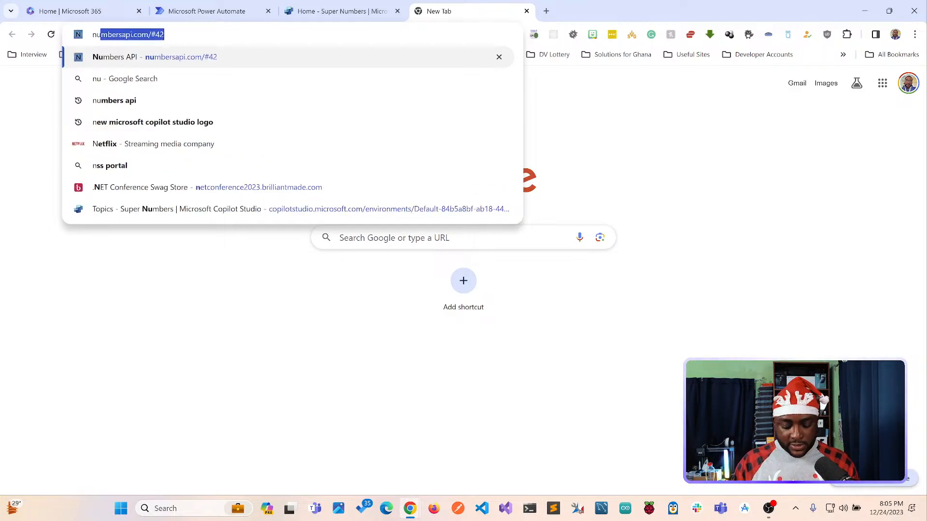
key("BackSpace")
key("Down")
key("Down")
key("Down")
key("Down")
key("Down")
key("Down")
key("Down")
key("Return")
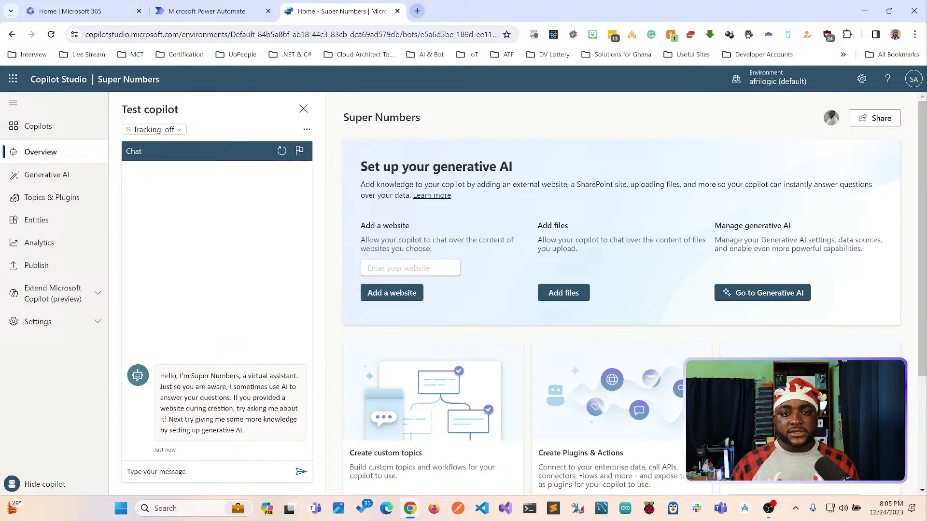
Open the Numbers API website at numbersapi.com/#42 in a new tab.
key("ctrl+t")
type("numbers")
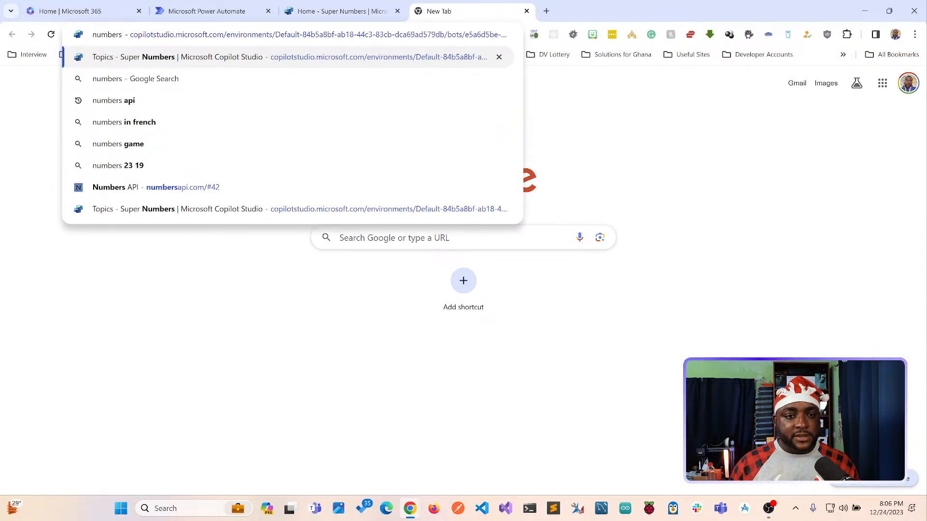
left_click(182, 187)
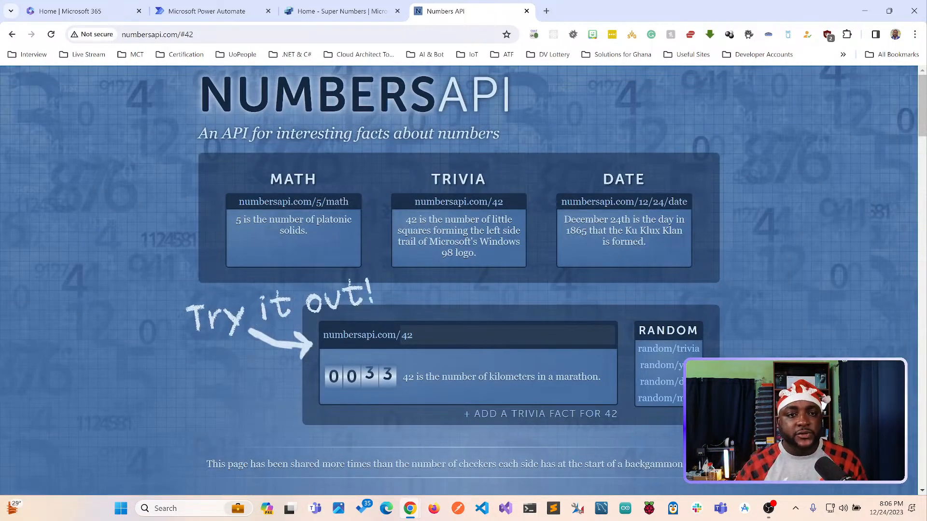
Switch to Power Automate, open the Numbers API Agent cloud flow for editing and close its Copilot pane.
left_click(212, 11)
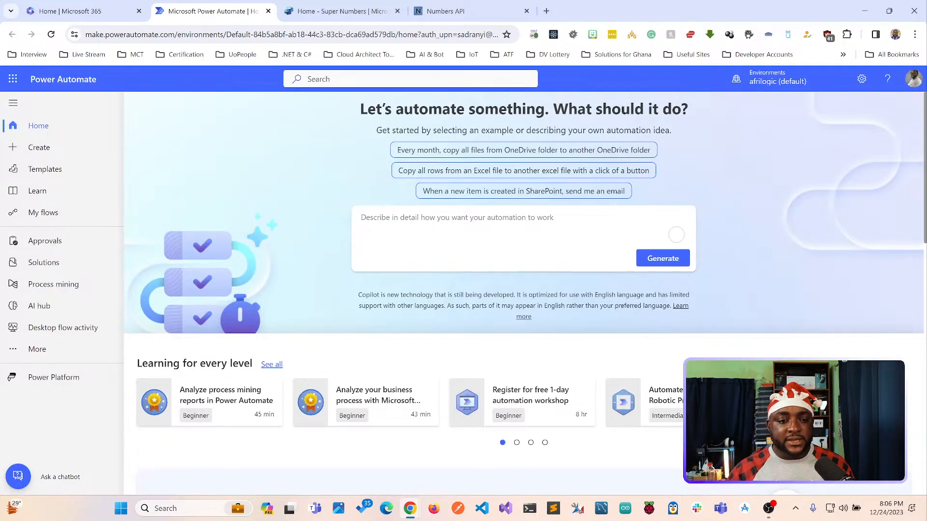
left_click(43, 212)
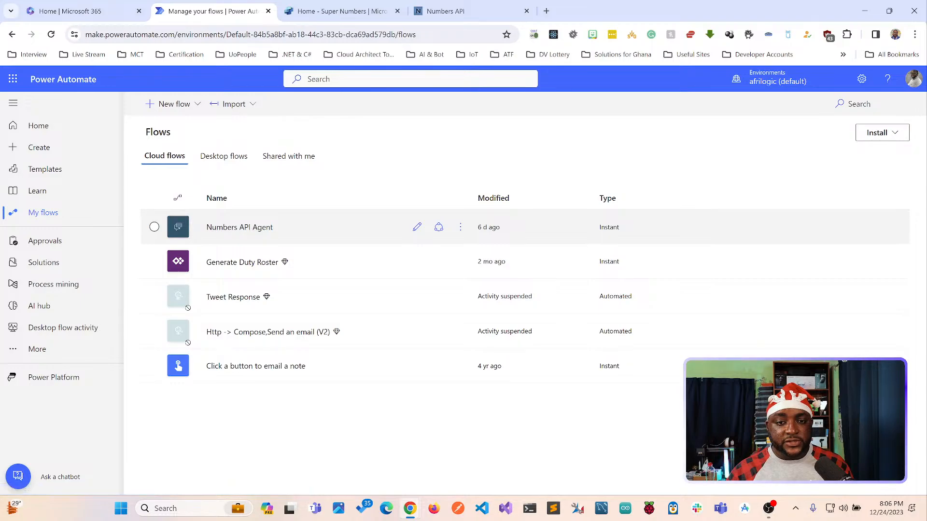
left_click(417, 227)
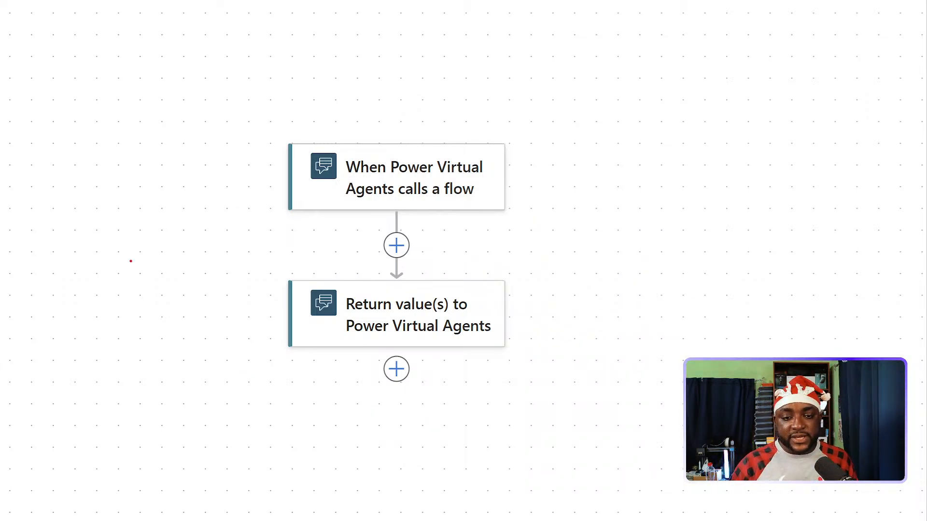
mouse_move(262, 267)
left_mouse_down()
mouse_move(364, 354)
mouse_move(575, 369)
left_mouse_up()
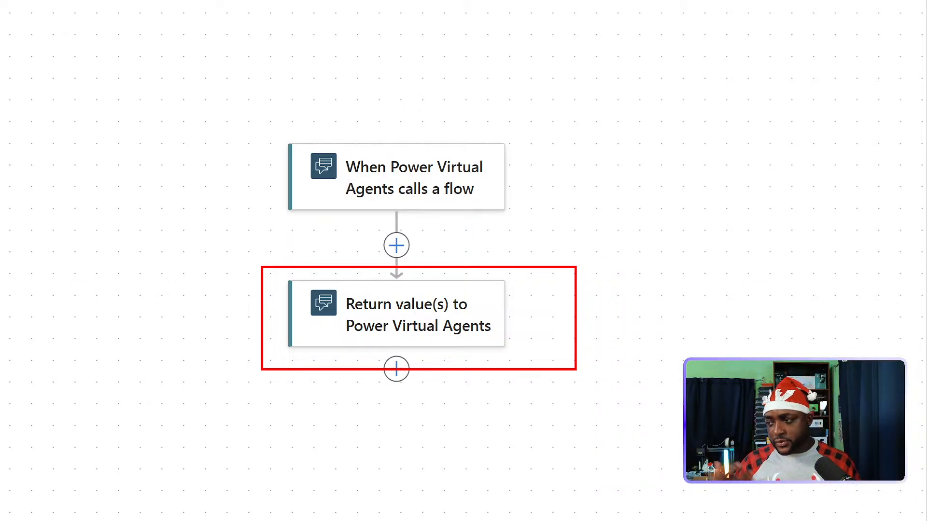
key("Escape")
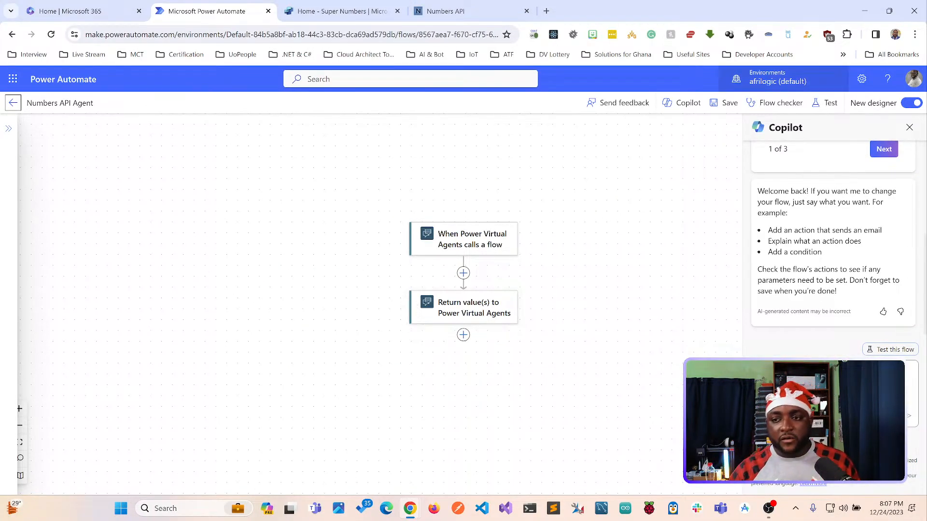
left_click(909, 127)
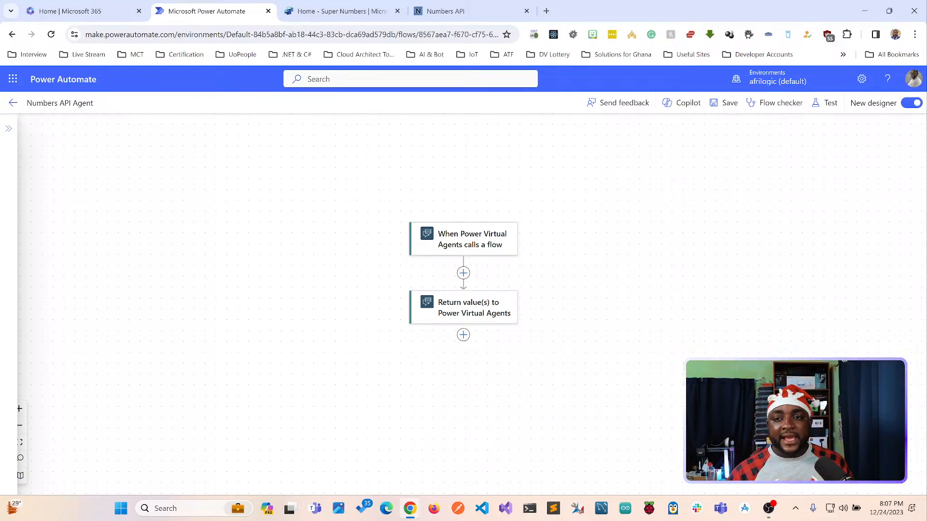
Switch to Copilot Studio and reopen the Super Numbers copilot from the list of copilots.
left_click(342, 11)
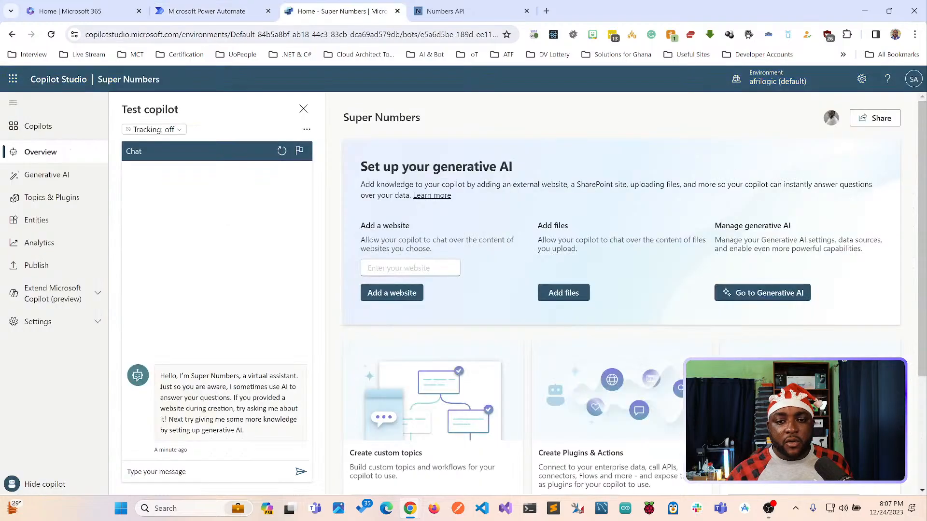
left_click(47, 175)
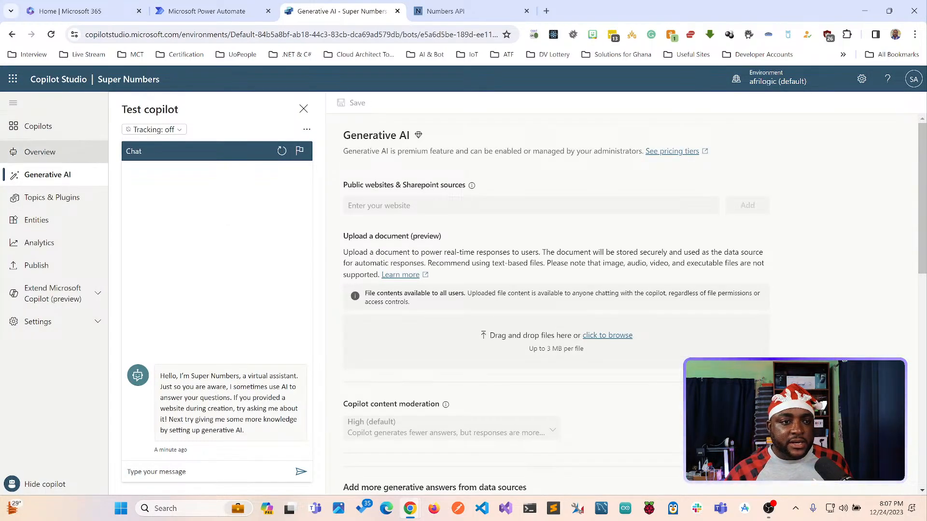
left_click(39, 129)
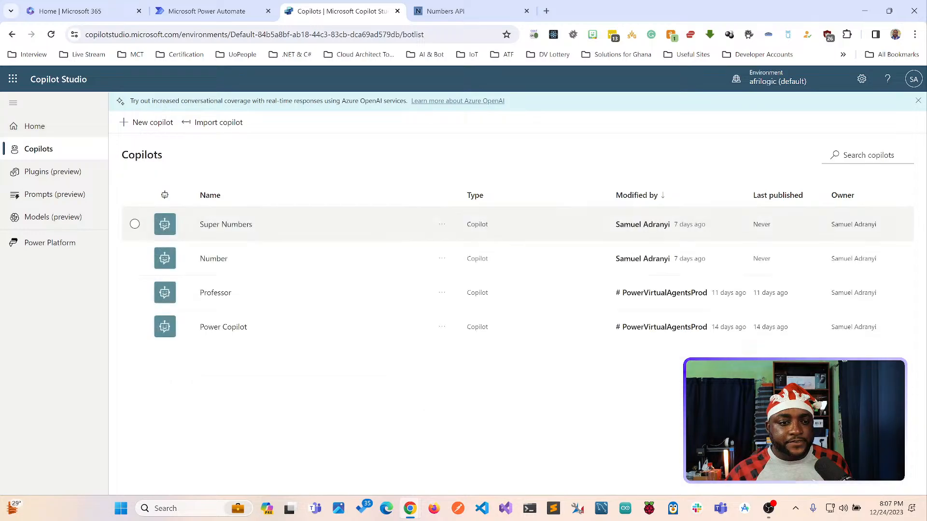
left_click(442, 224)
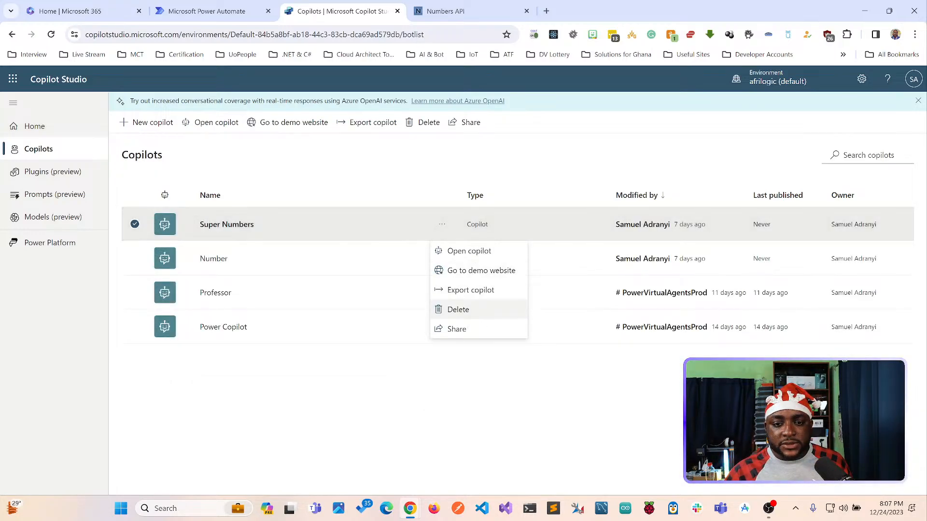
left_click(466, 251)
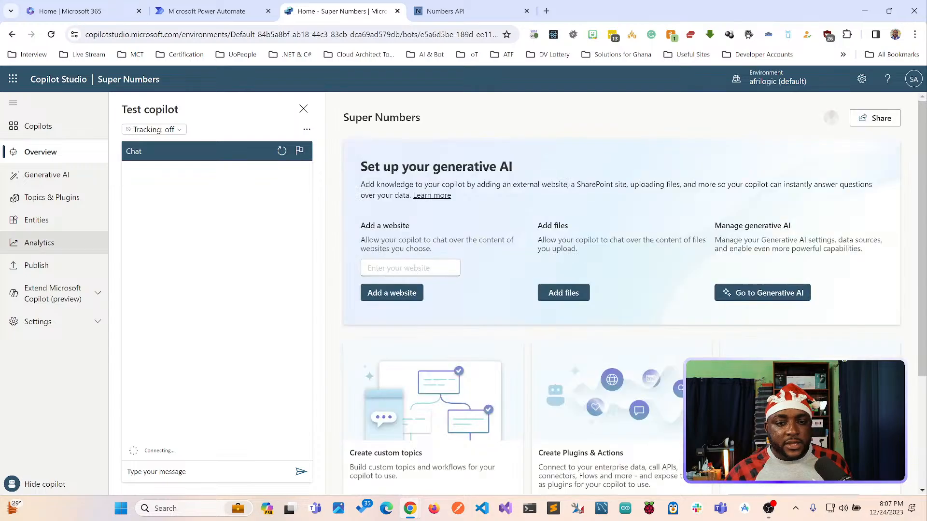
Look through the copilot's Topics & Plugins, Entities, Generative AI, Extend Microsoft Copilot and Overview sections for the available configuration options.
left_click(52, 198)
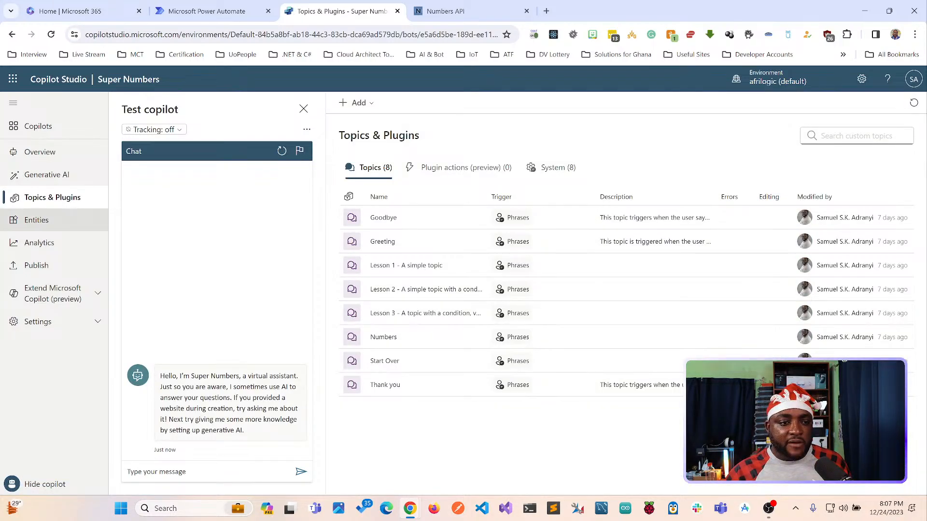
left_click(37, 220)
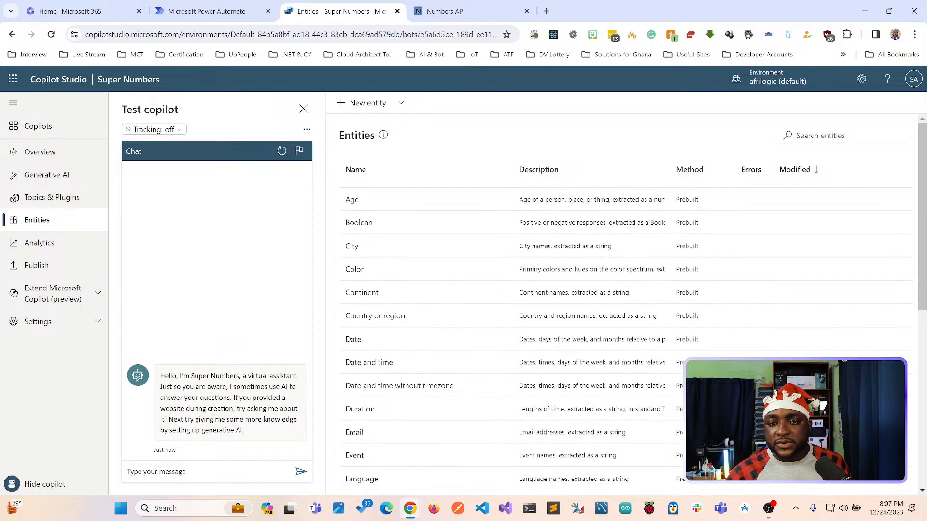
left_click(47, 175)
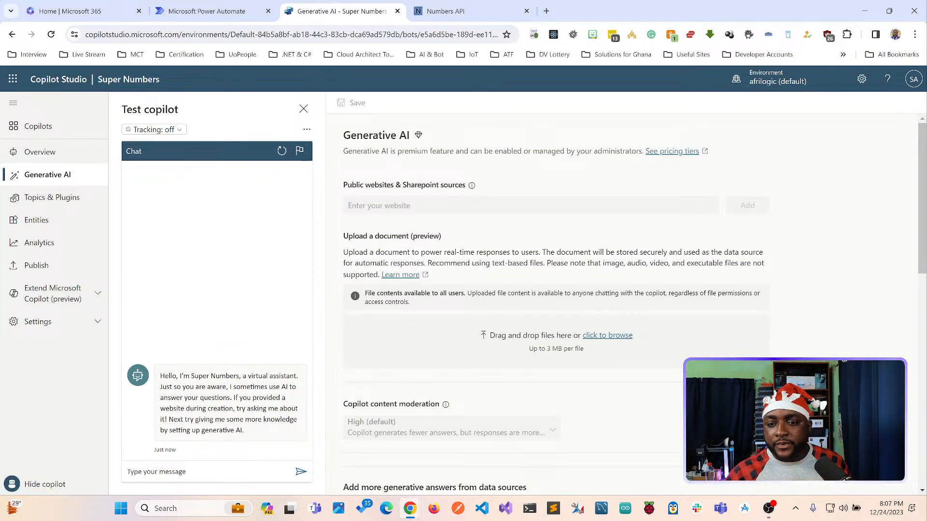
scroll(555, 299, "down", 10)
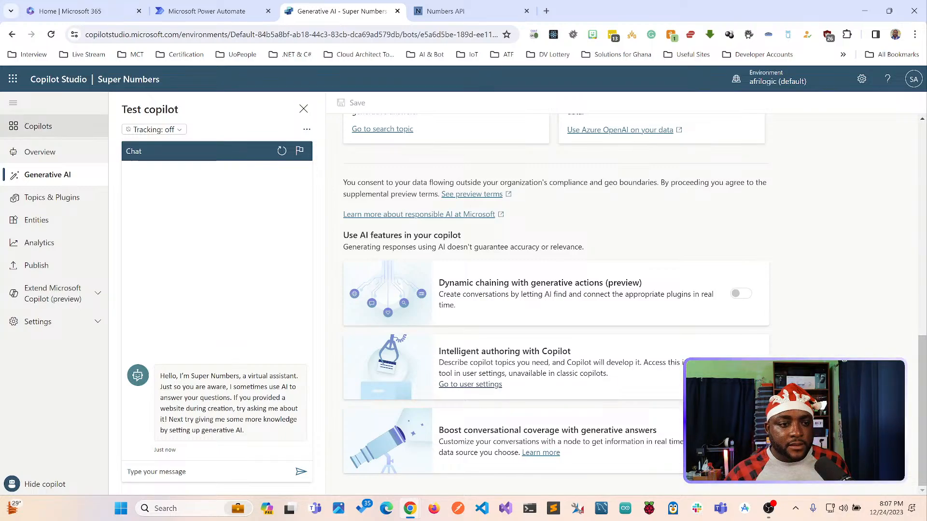
left_click(36, 220)
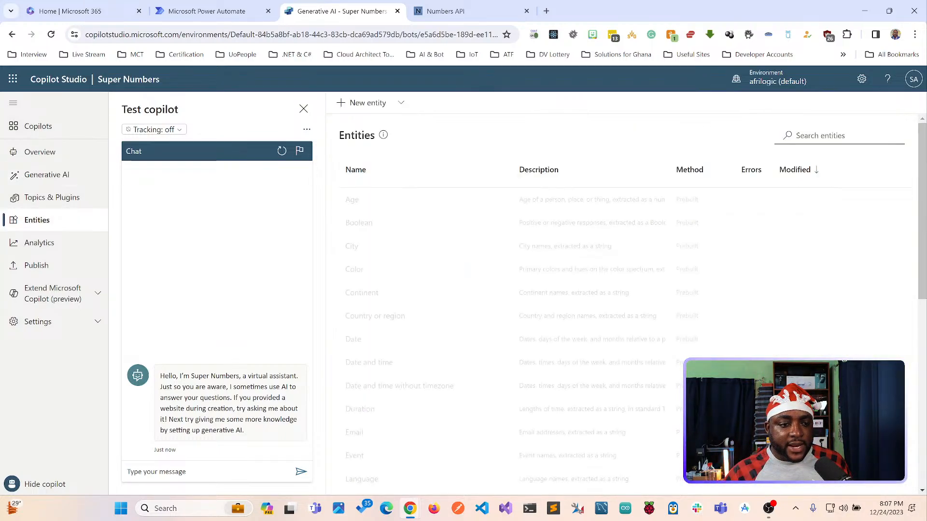
left_click(53, 293)
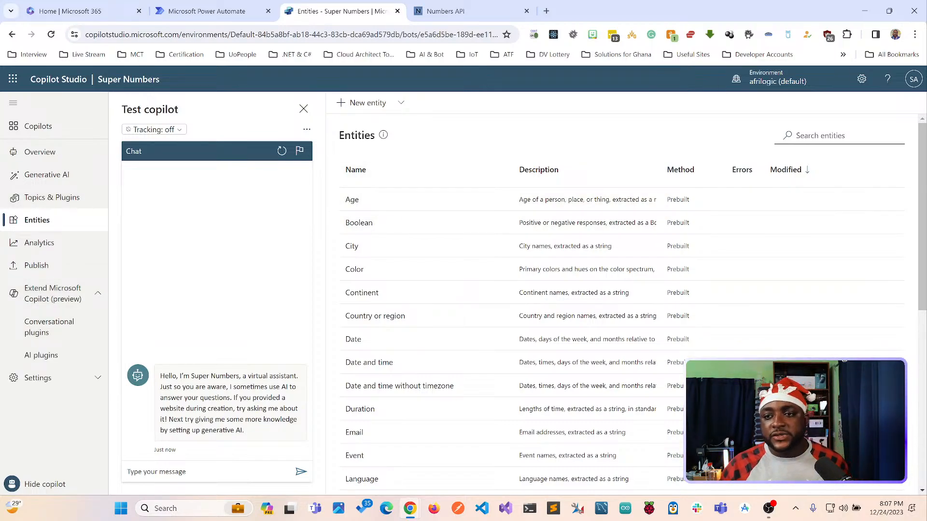
left_click(40, 152)
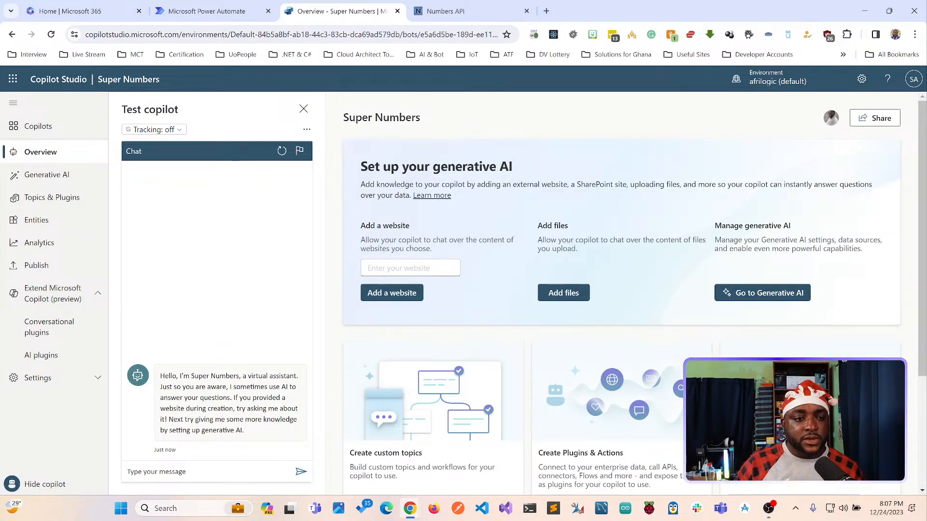
scroll(621, 290, "down", 3)
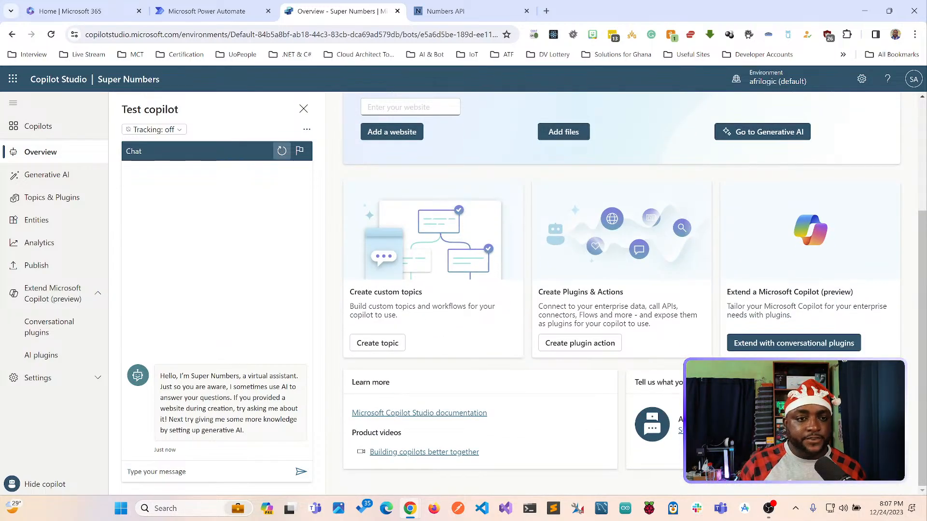
left_click(47, 175)
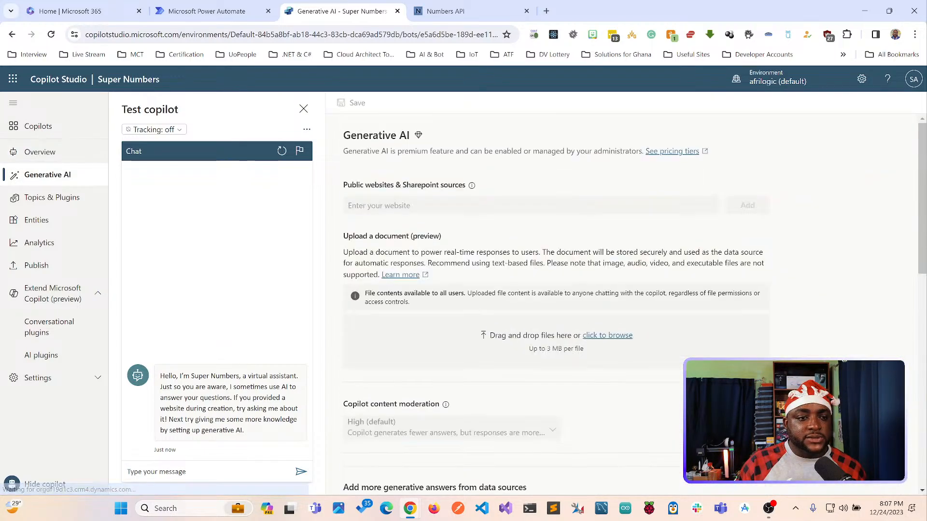
Review the Generative AI settings, return to the list of copilots, dismiss the Azure OpenAI banner and reopen Super Numbers.
scroll(555, 304, "down", 8)
scroll(555, 304, "up", 9)
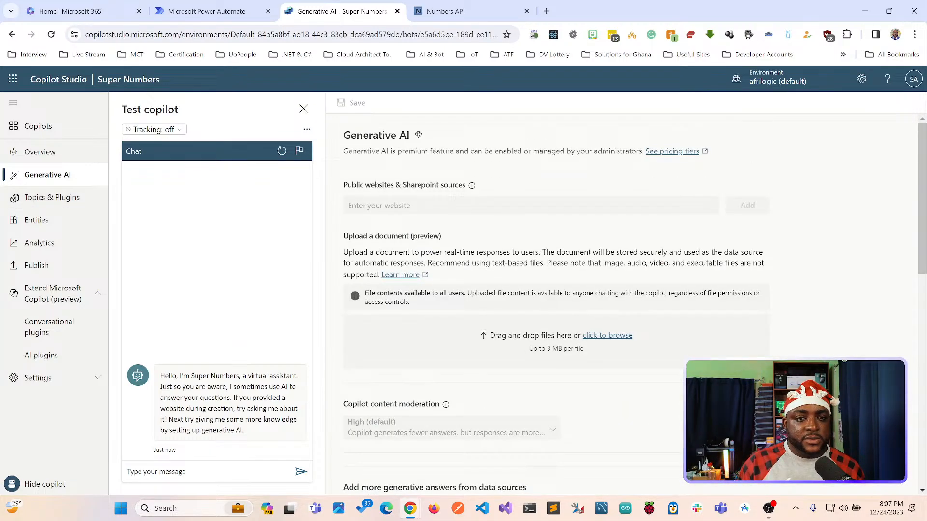
left_click(38, 126)
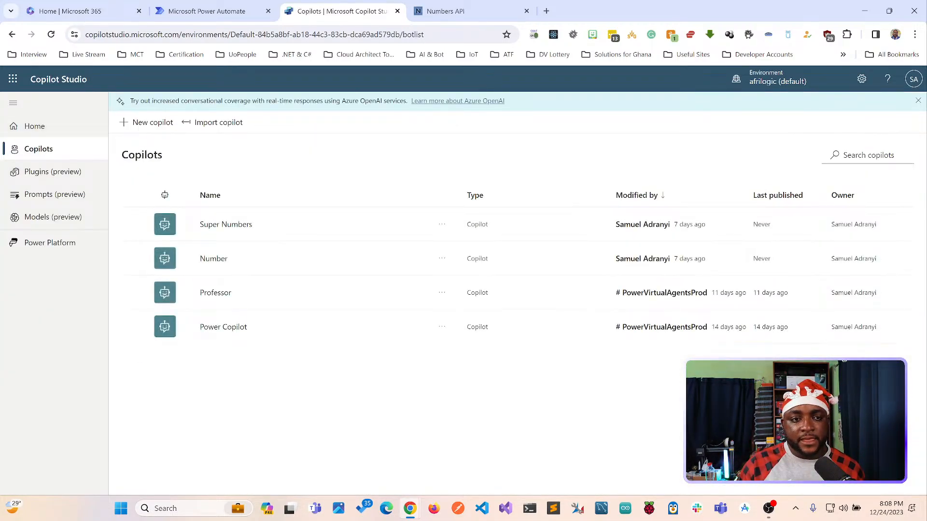
left_click(918, 101)
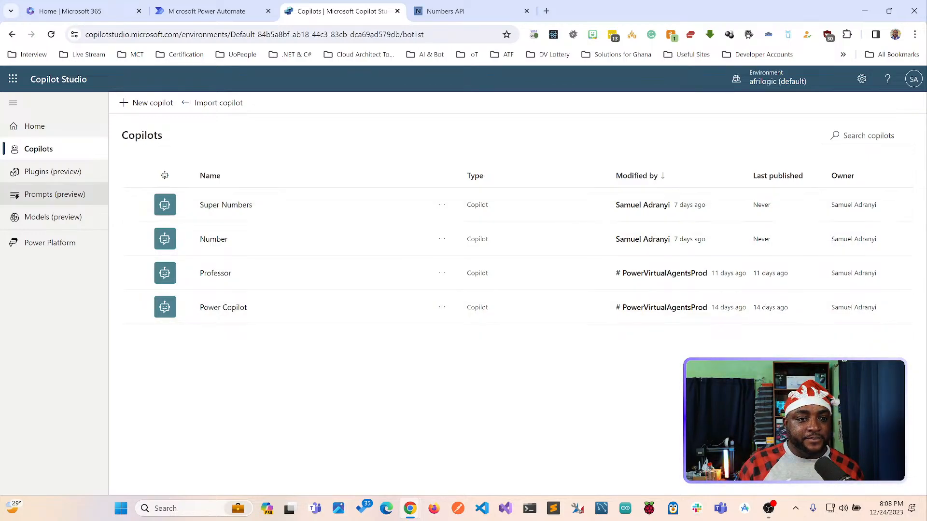
left_click(442, 204)
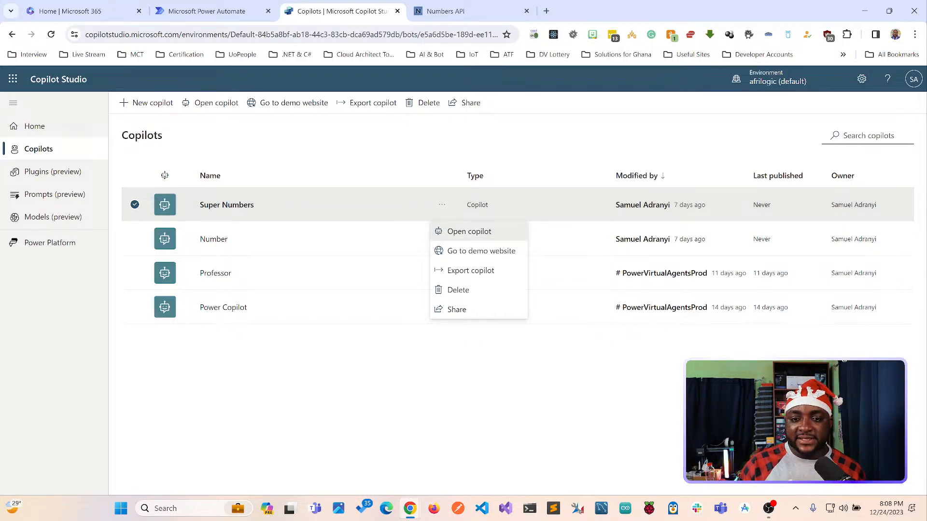
left_click(461, 233)
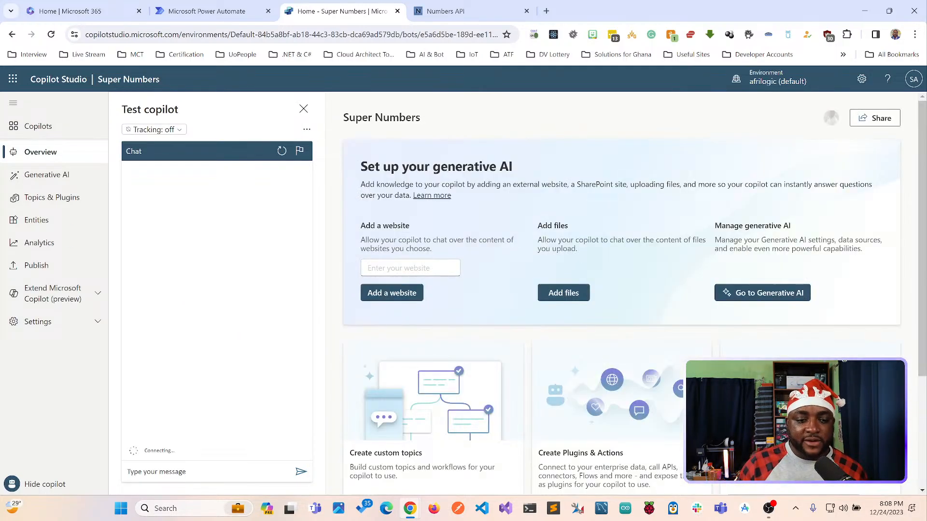
Test the copilot by sending the messages "hi", "numbers" and "4" in the test chat.
type("hi")
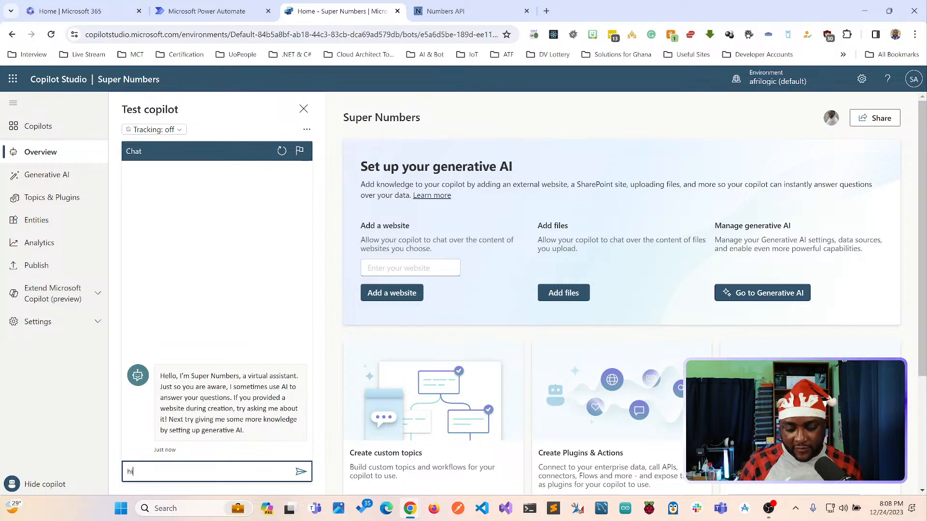
key("Return")
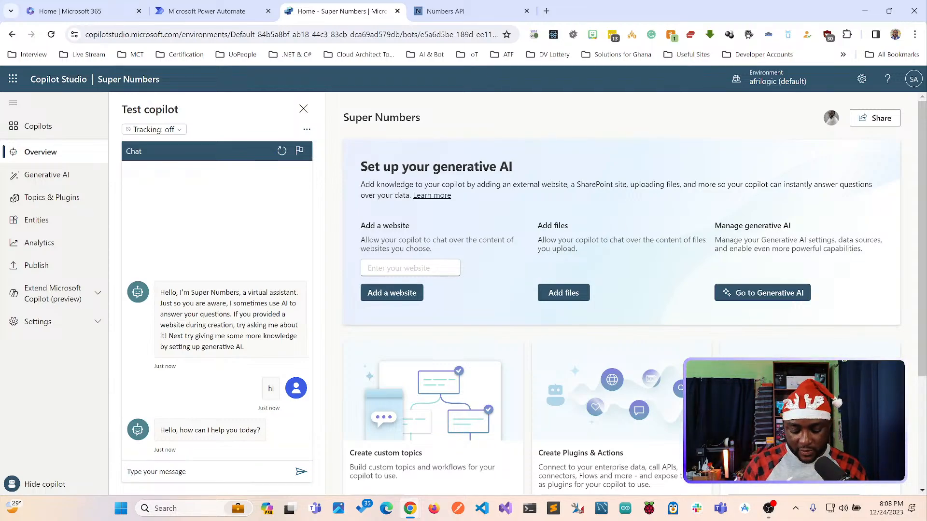
left_click(207, 472)
type("number")
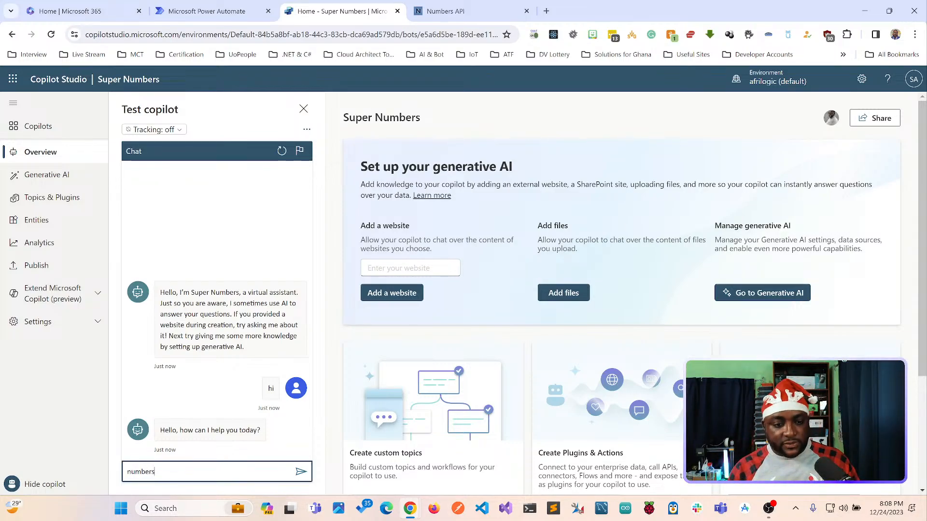
type("s")
key("Return")
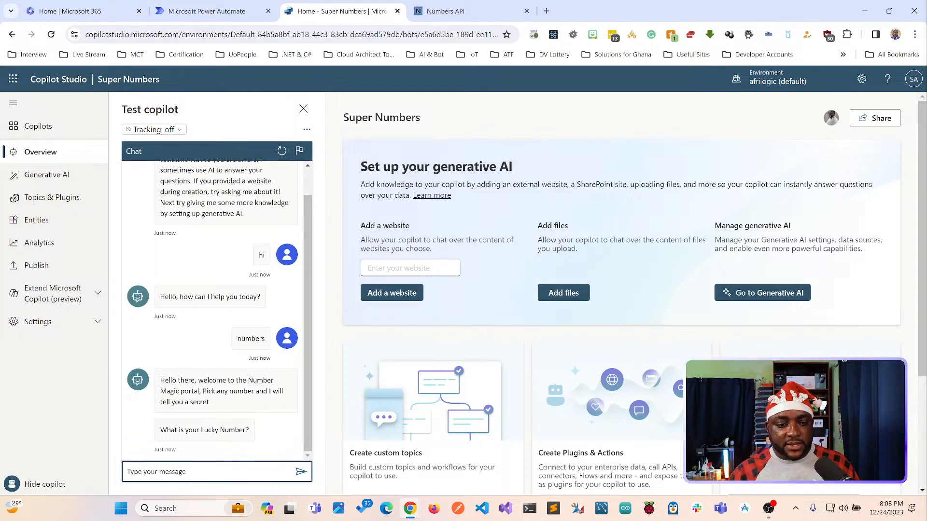
type("4")
key("Return")
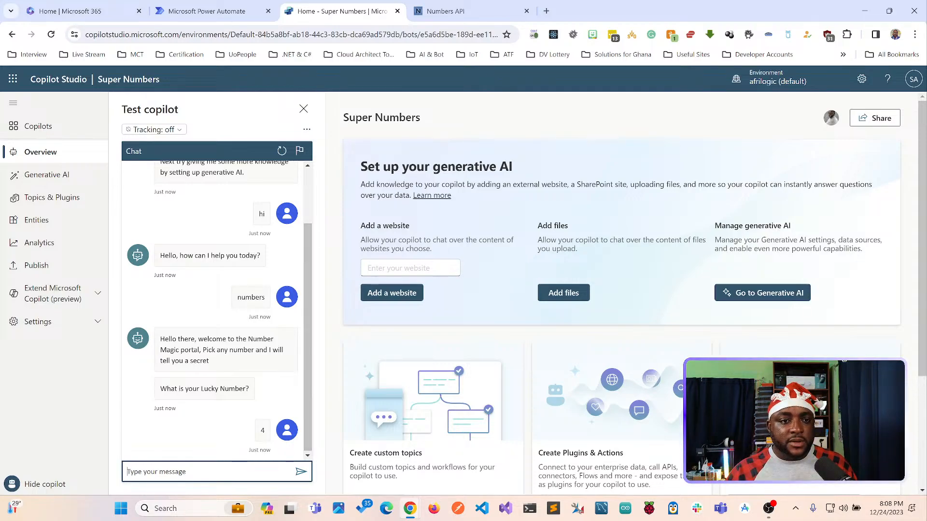
Turn on topic tracking for the test chat and send "numbers" again to trace the Numbers topic.
left_click(153, 129)
left_click(137, 163)
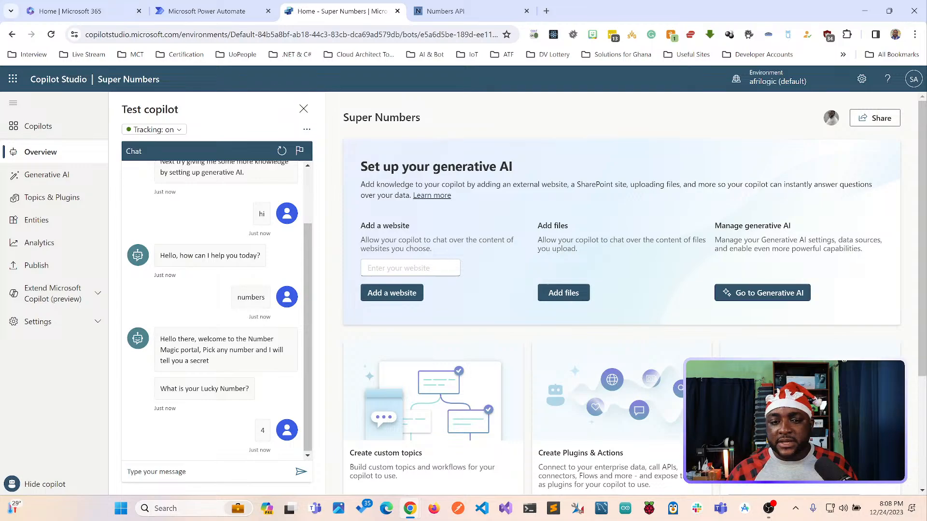
type("numbers")
key("Return")
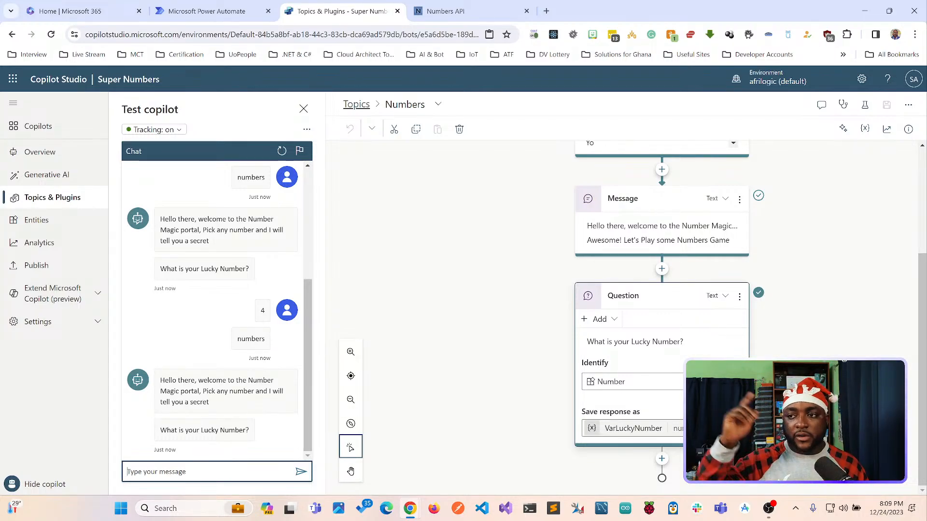
Check the Numbers API website, and examine the trigger, message and question nodes of the Numbers topic in Copilot Studio.
left_click(445, 11)
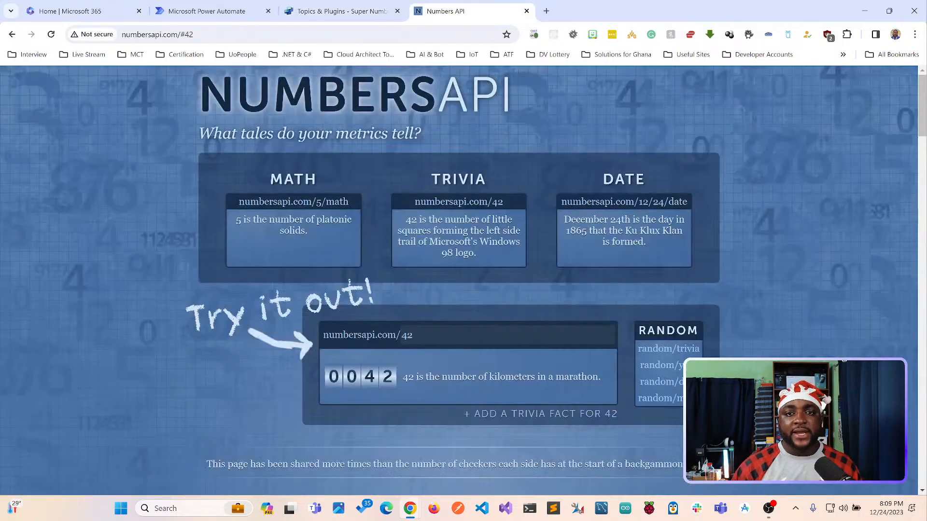
left_click(342, 11)
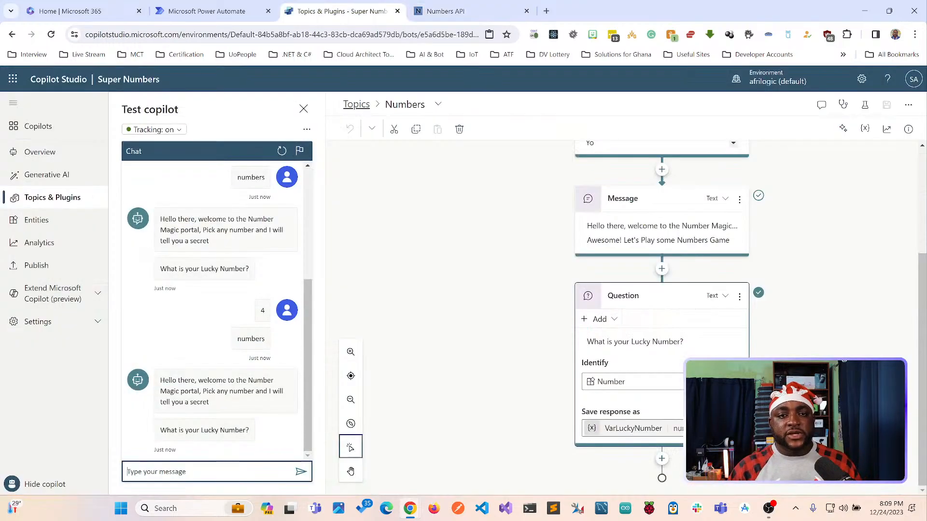
scroll(661, 226, "up", 2)
scroll(661, 241, "up", 1)
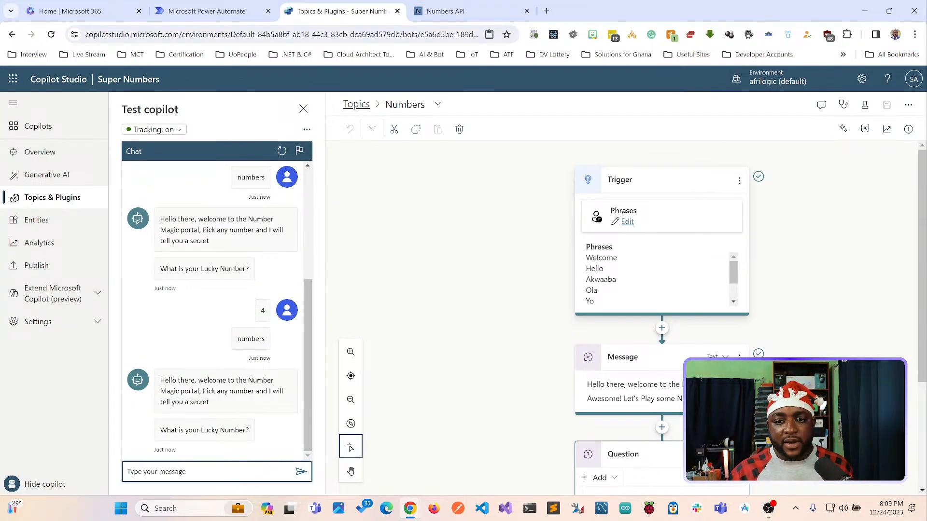
scroll(661, 313, "down", 2)
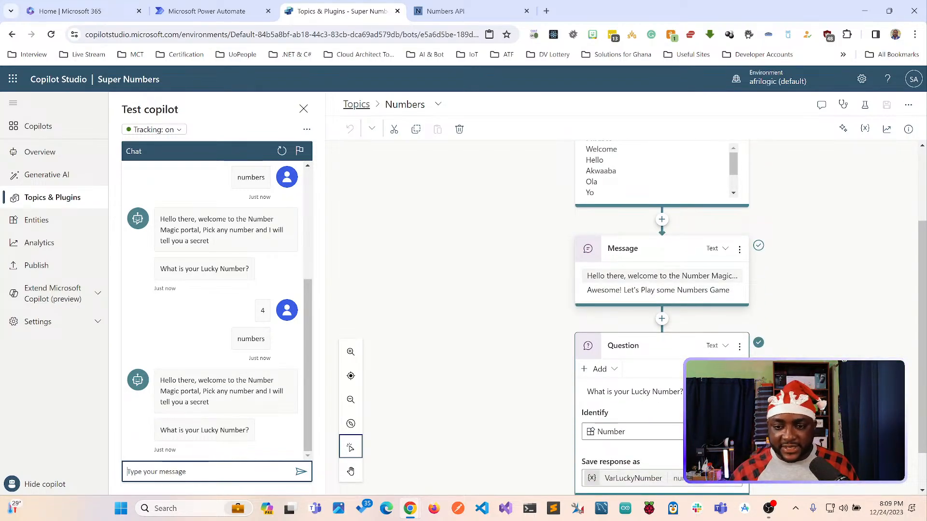
scroll(661, 314, "down", 1)
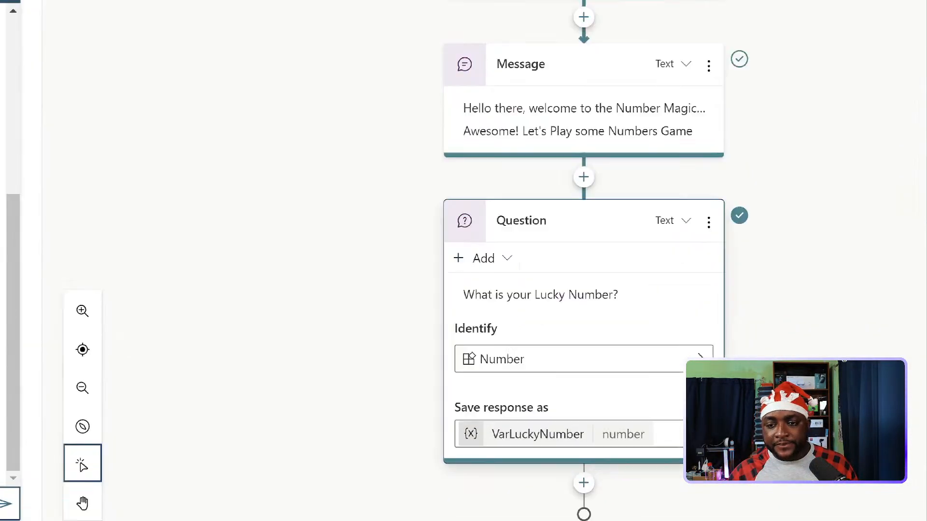
scroll(484, 290, "down", 1)
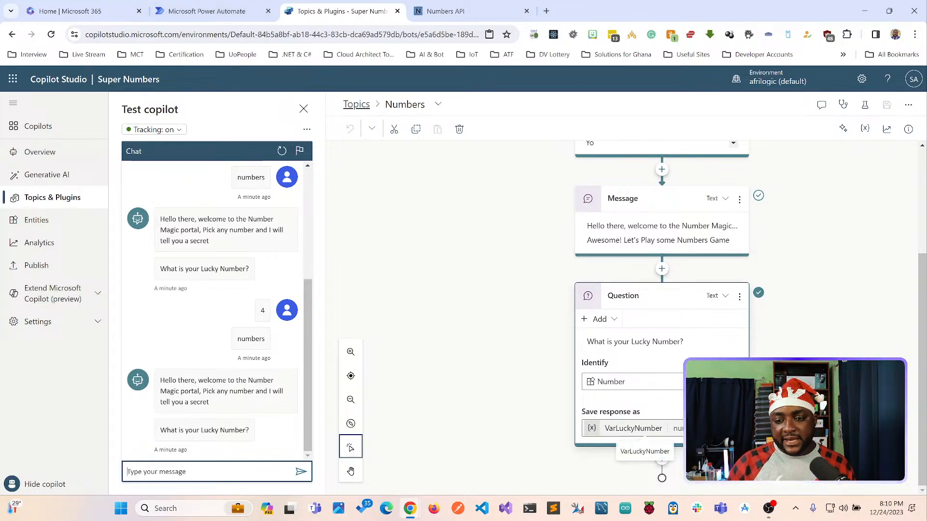
Switch to the Numbers API Agent flow in Power Automate and add a number input named luckyNumber to its trigger.
left_click(208, 12)
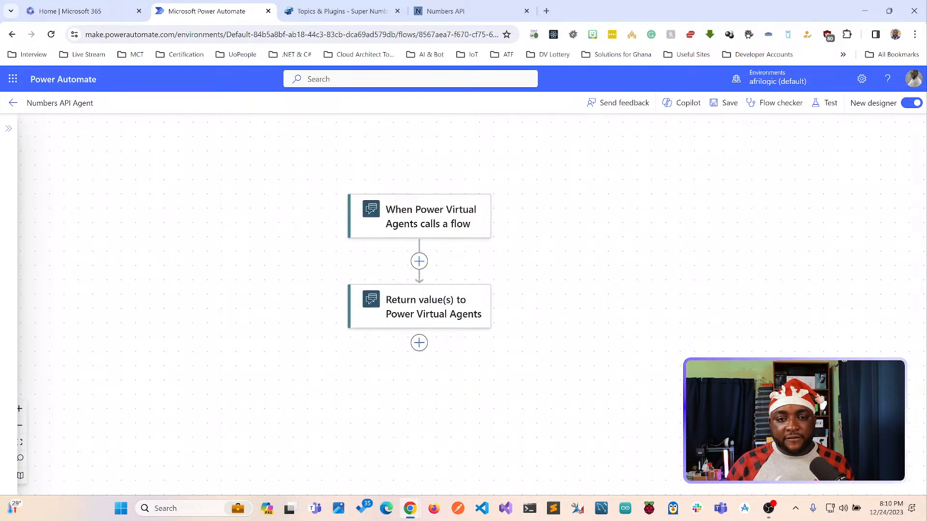
left_click(430, 216)
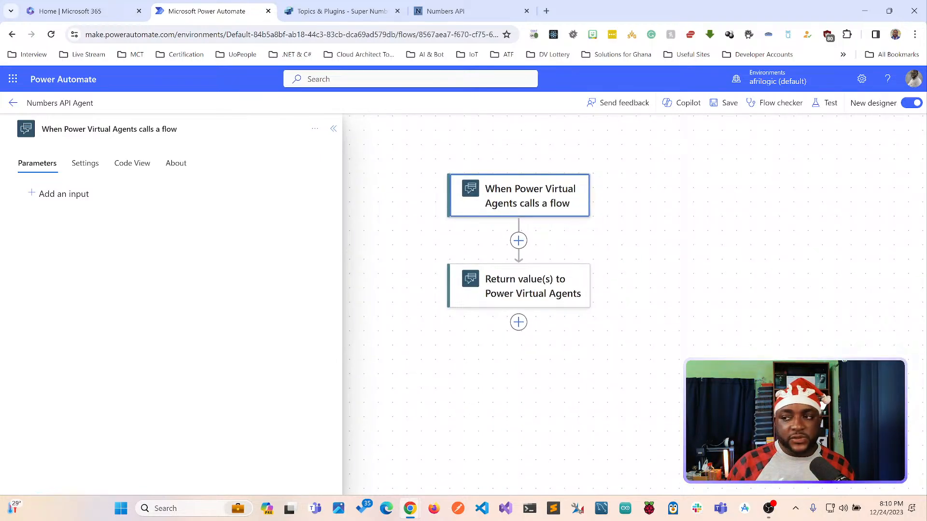
left_click(64, 194)
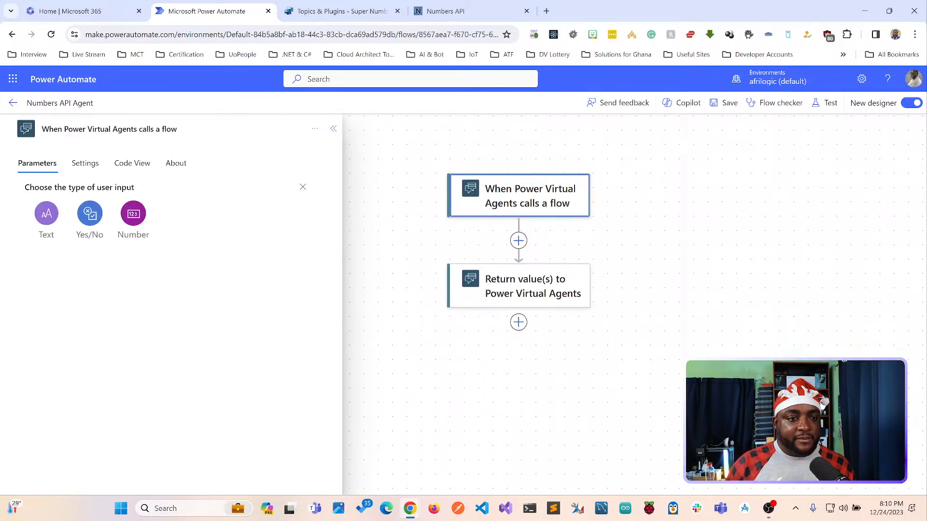
left_click(133, 212)
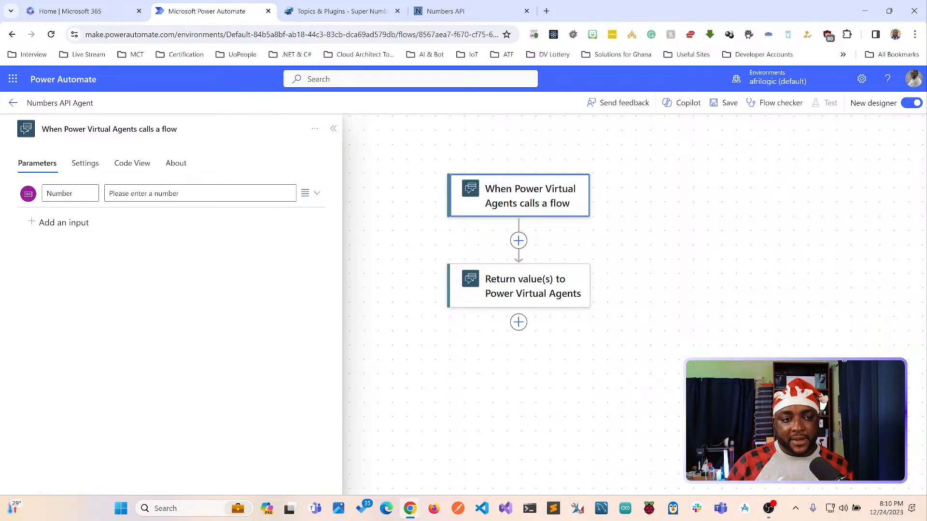
key("ctrl+a")
key("BackSpace")
type("luckyNumber")
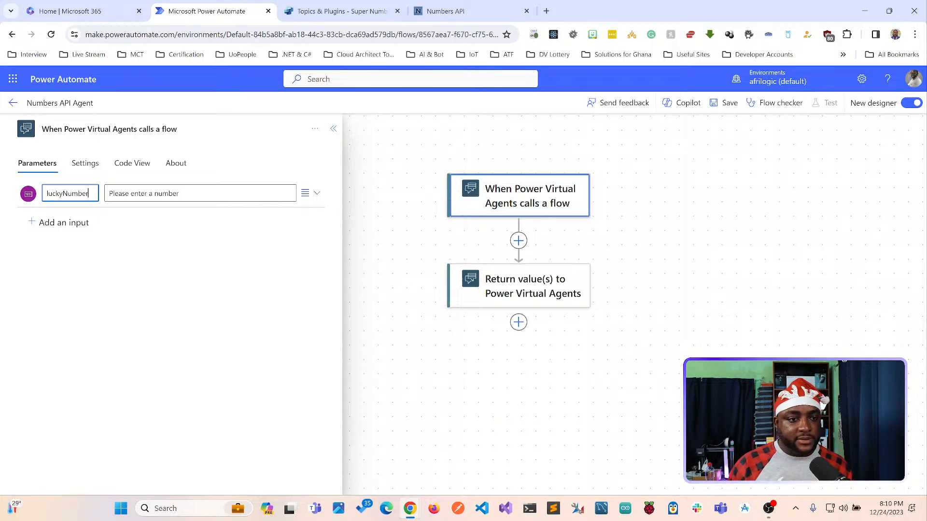
key("ctrl+a")
left_click(63, 222)
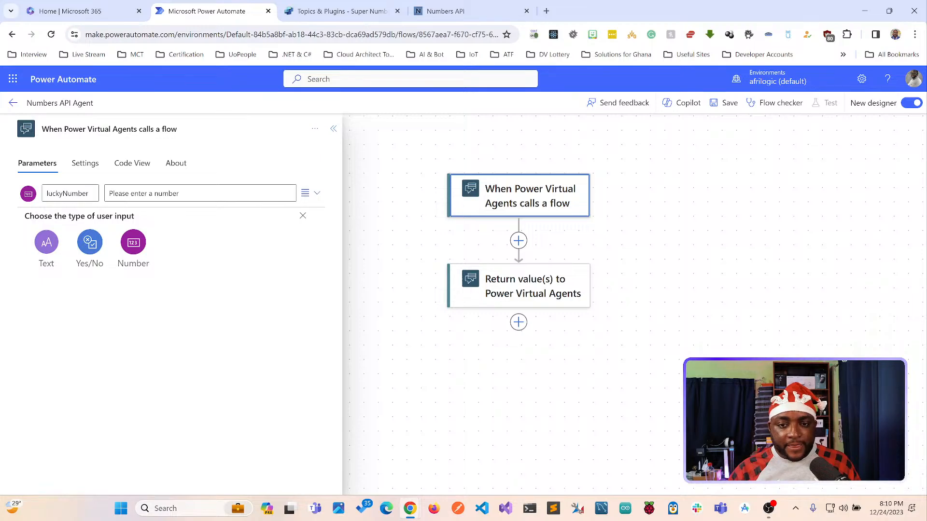
Insert an HTTP action from the HTTP connector between the trigger and the return action.
left_click(518, 241)
left_click(511, 265)
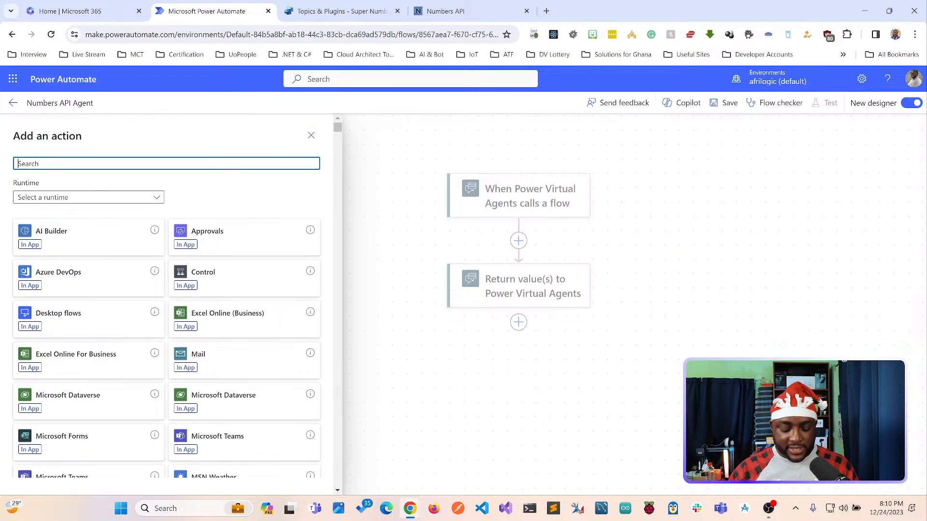
type("http")
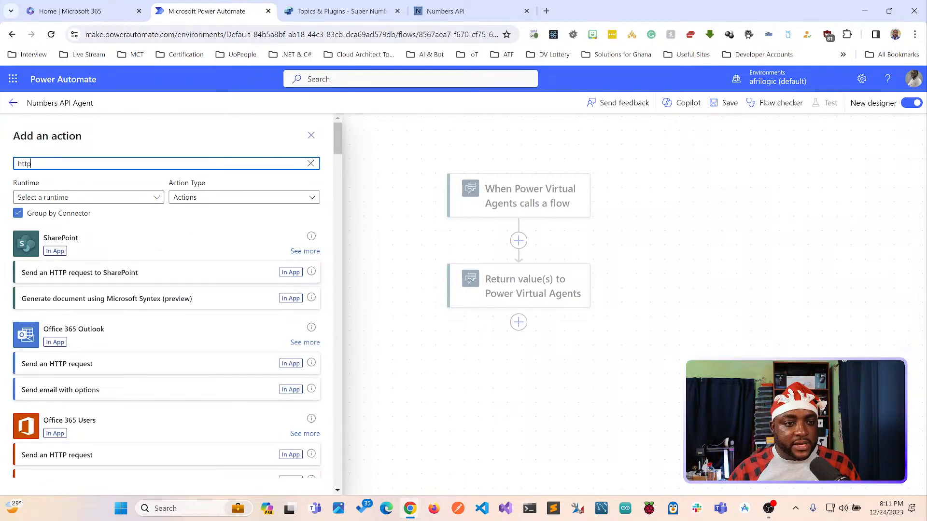
scroll(167, 338, "down", 5)
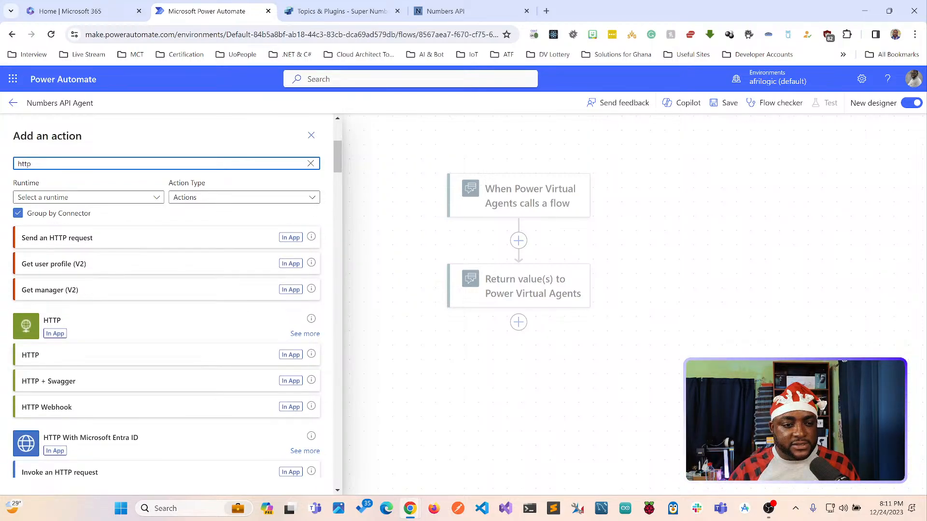
left_click(305, 333)
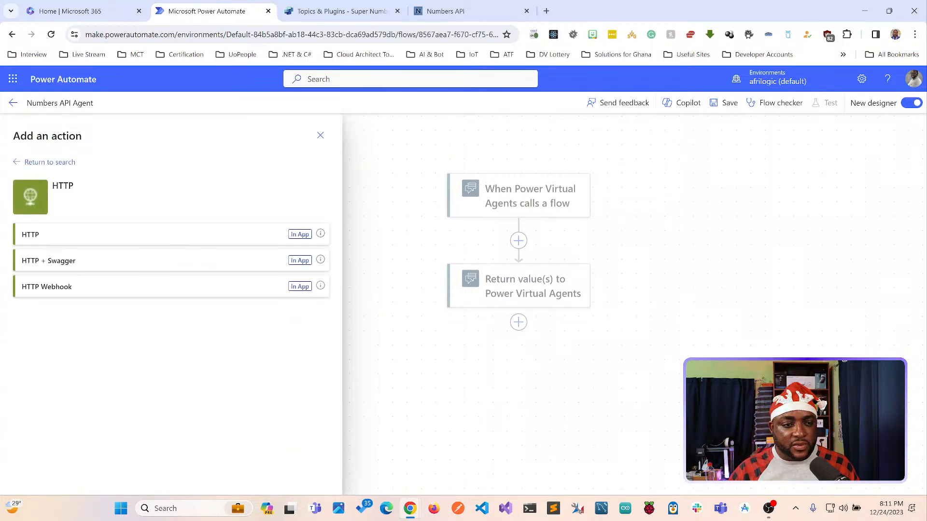
left_click(145, 235)
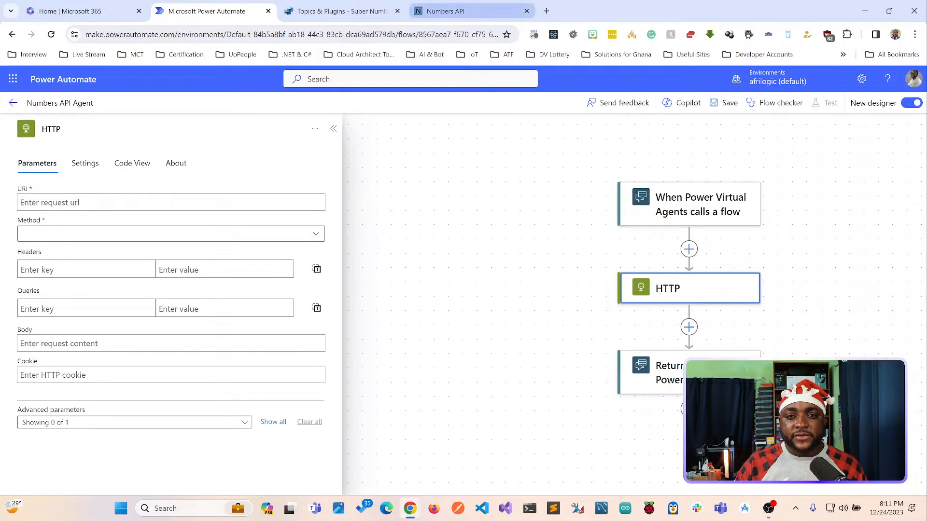
Copy the numbersapi.com domain from the Numbers API website, load numbersapi.com/42, and return to the HTTP action in Power Automate.
left_click(446, 11)
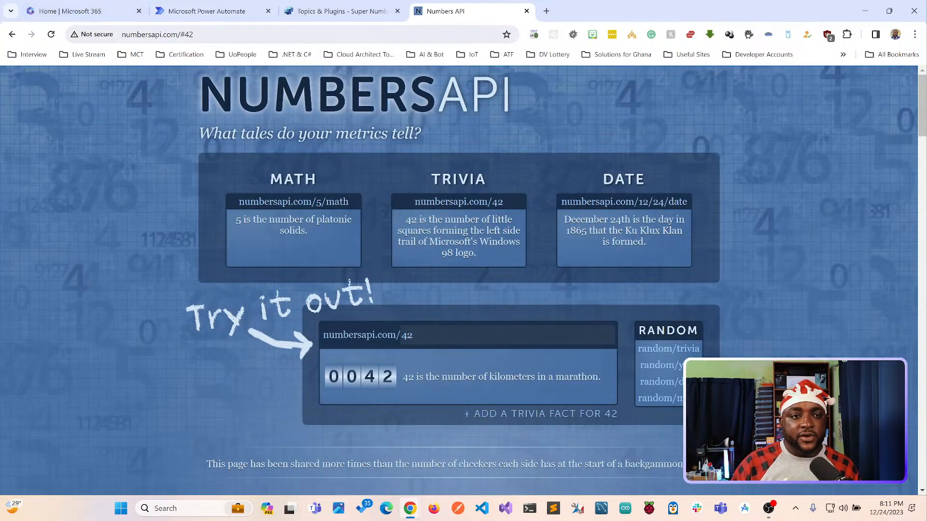
left_click(122, 35)
left_click_drag(122, 34, 178, 34)
key("ctrl+c")
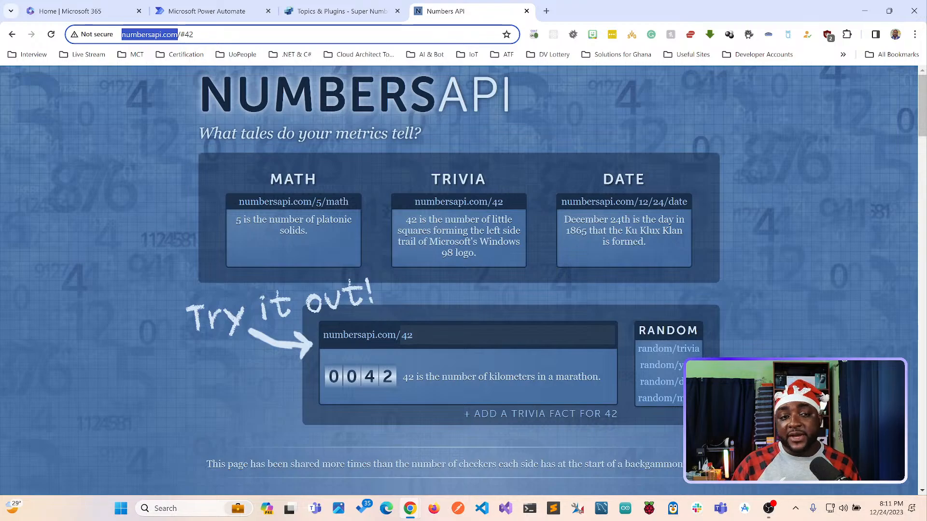
left_click(186, 34)
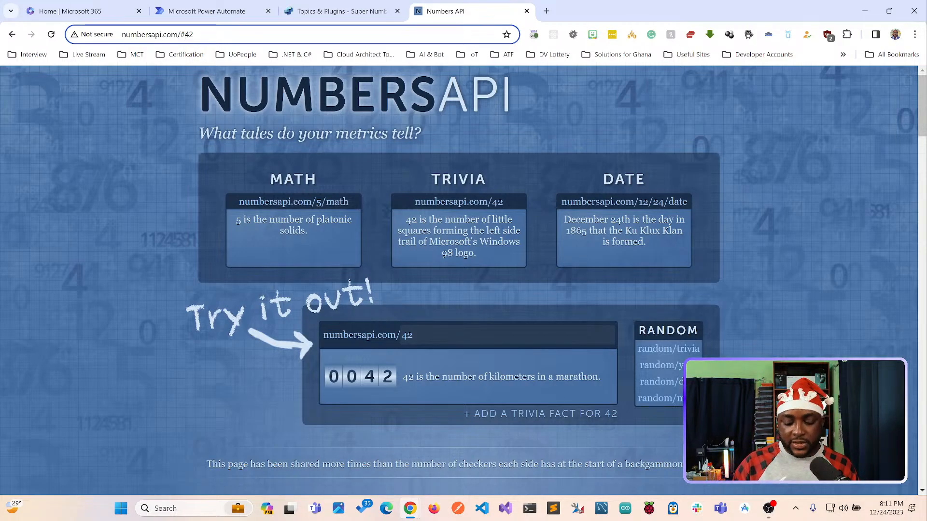
key("BackSpace")
key("Return")
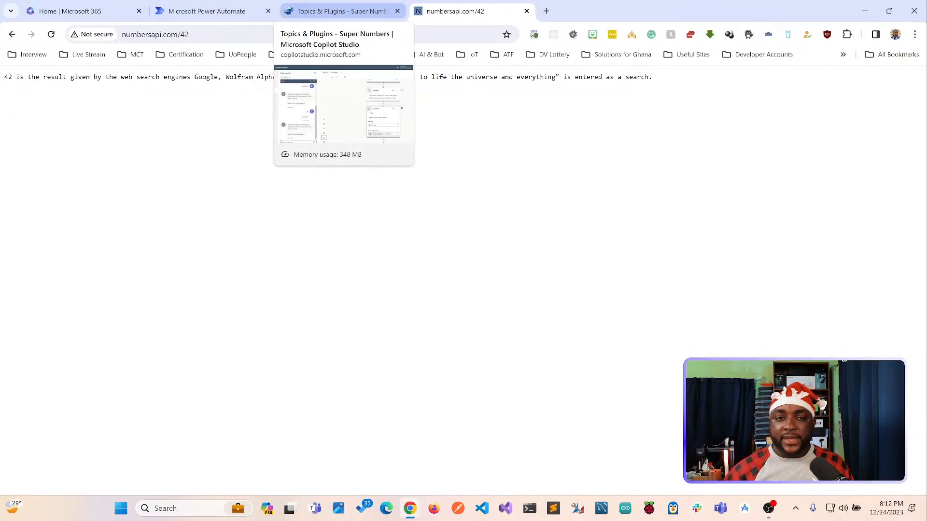
left_click(338, 10)
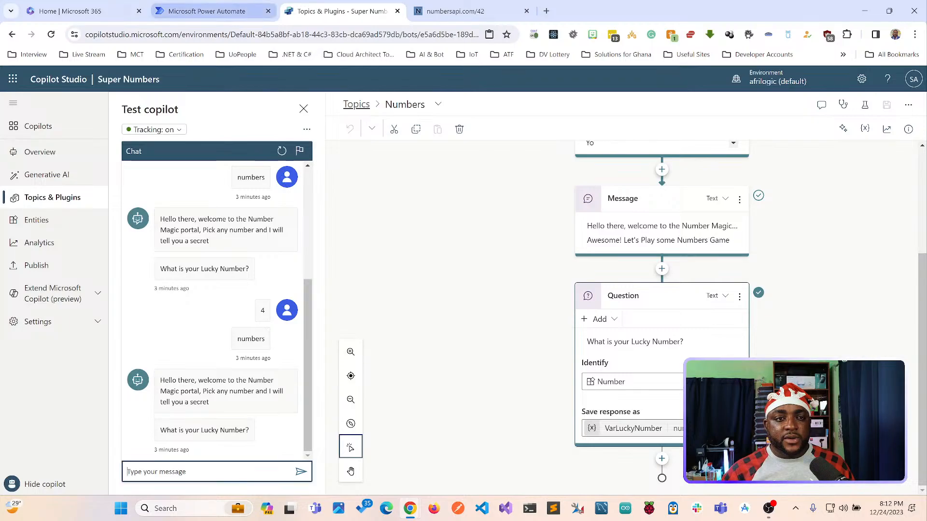
left_click(207, 11)
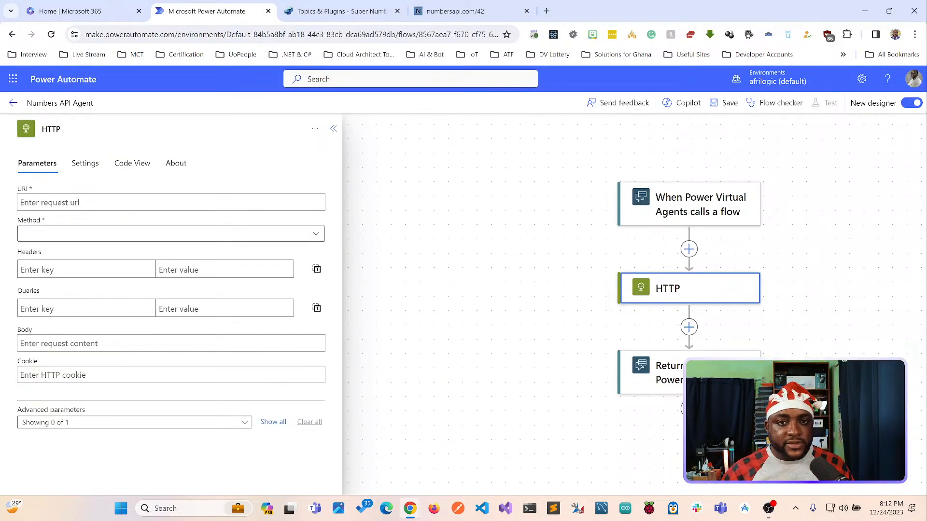
Set the HTTP action's request method to GET.
left_click(26, 234)
key("Down")
key("Down")
key("Down")
key("Down")
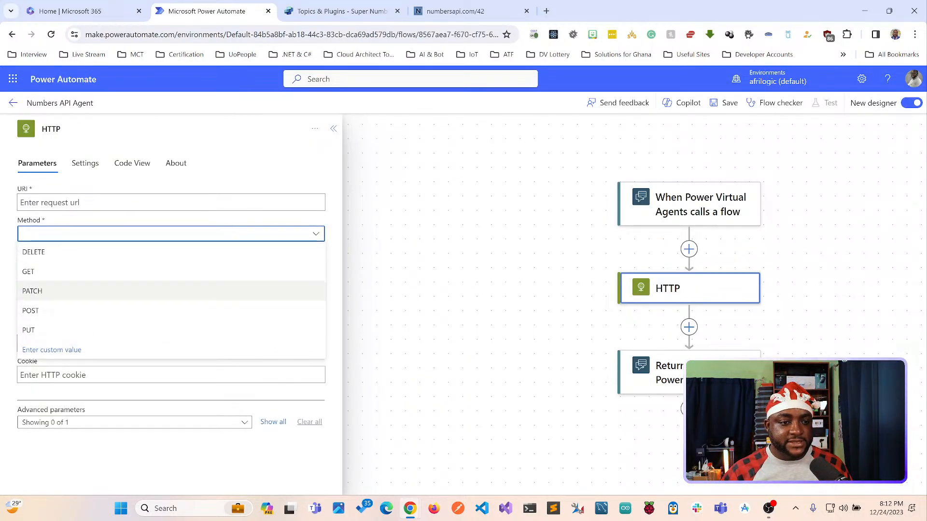
key("Up")
key("Up")
key("Return")
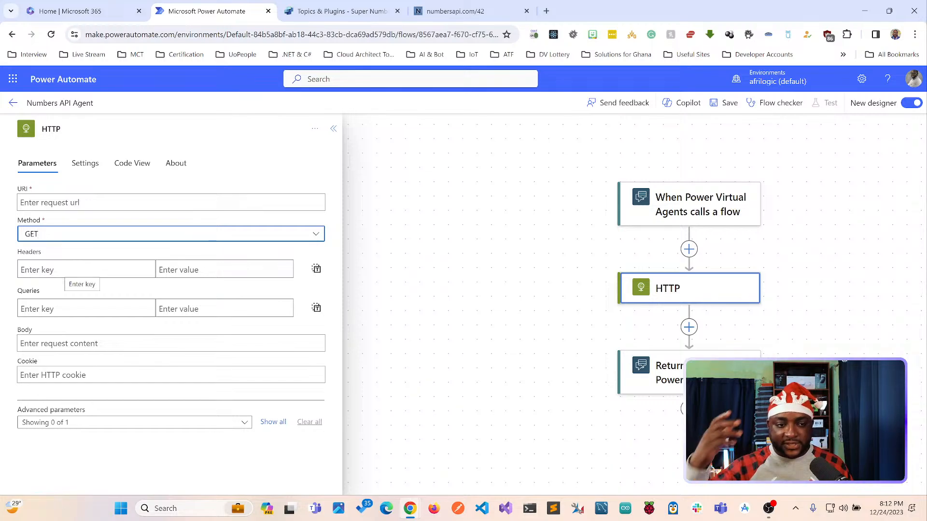
left_click(97, 203)
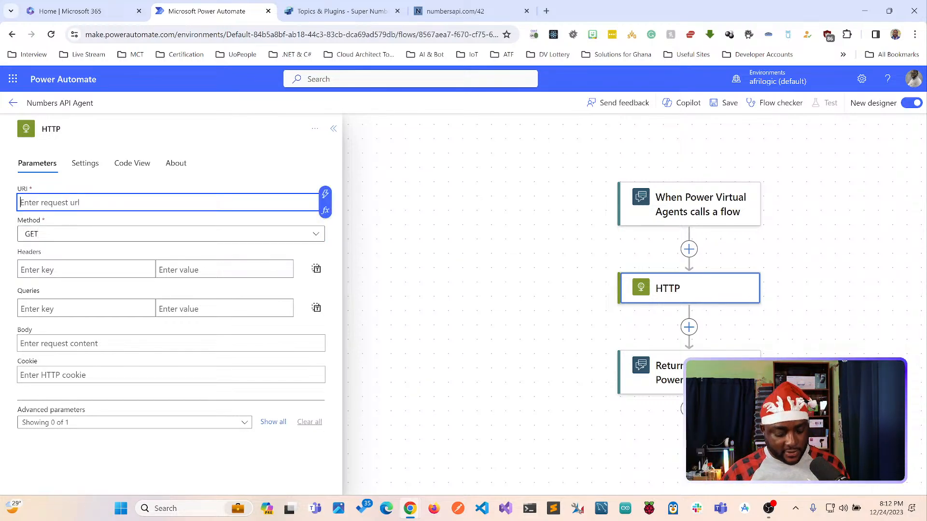
key("ctrl+v")
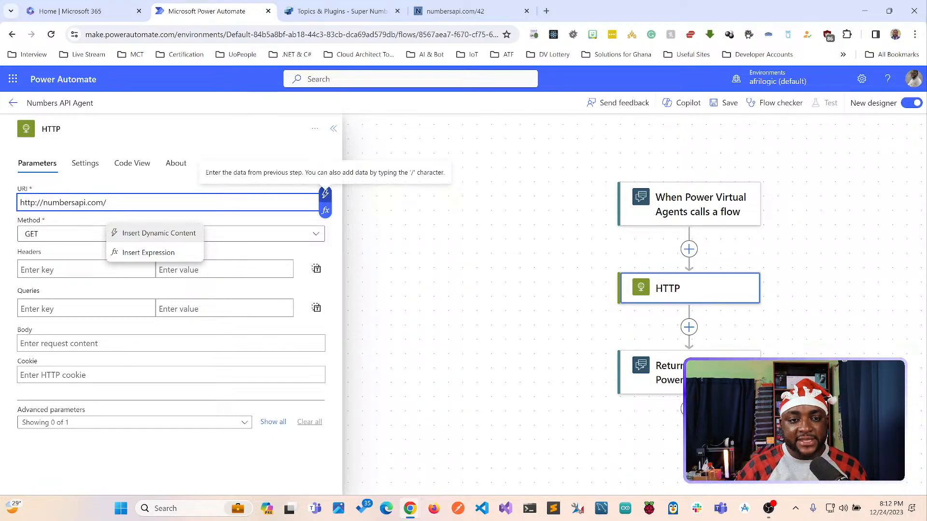
left_click(325, 193)
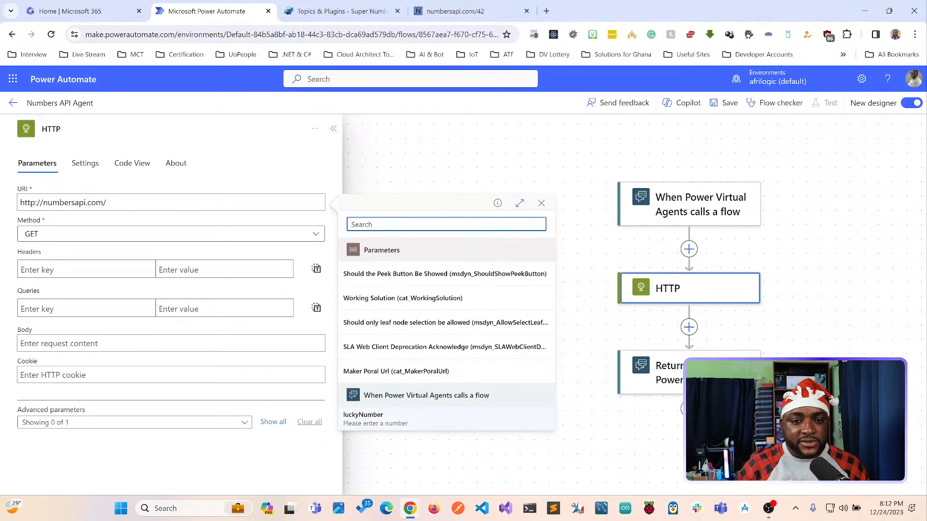
left_click(386, 419)
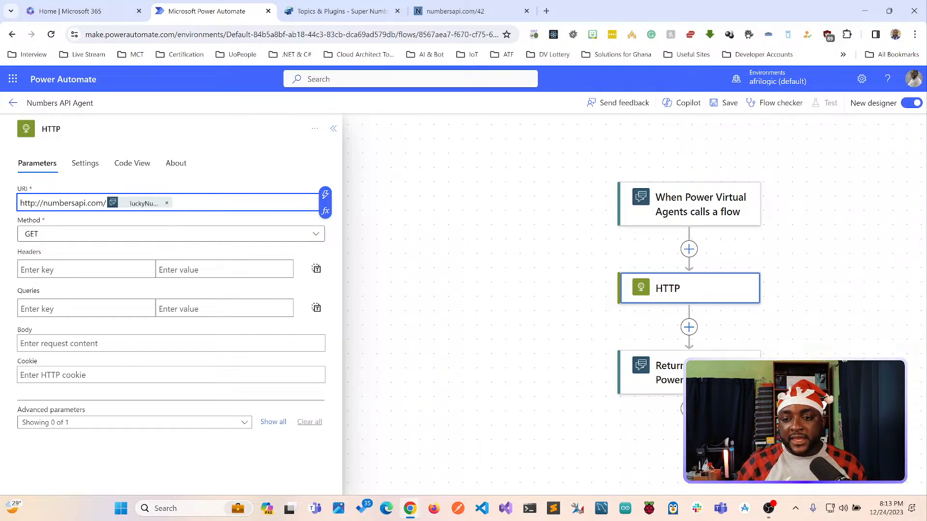
Save the Numbers API Agent flow and collapse the HTTP action's settings.
left_click(689, 327)
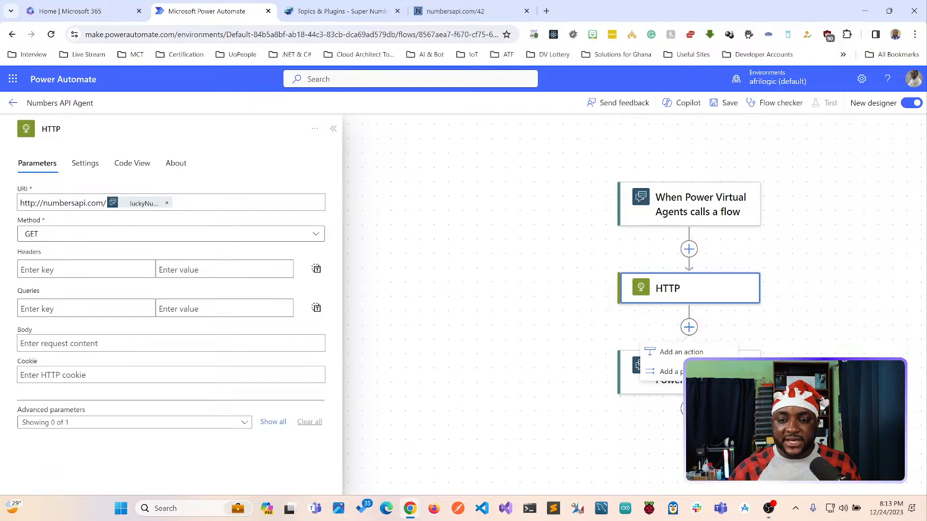
left_click(689, 327)
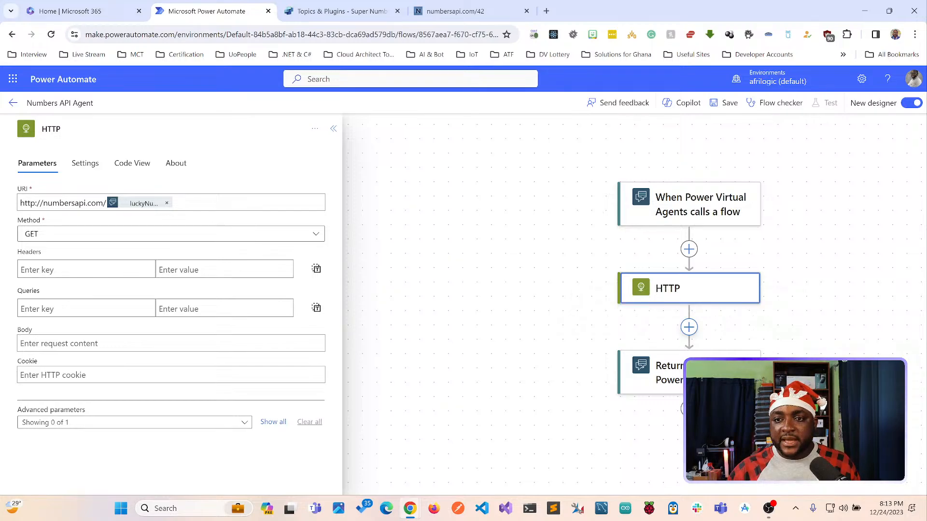
left_click(727, 103)
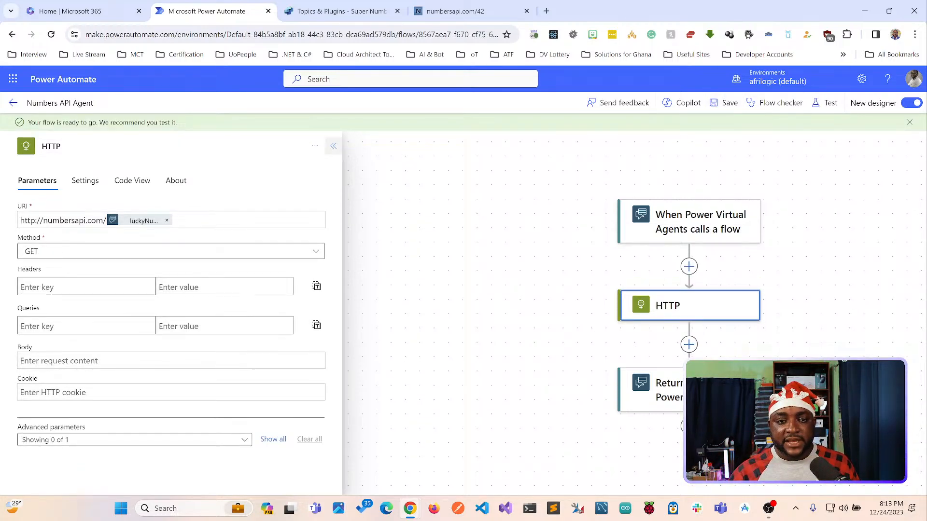
left_click(333, 146)
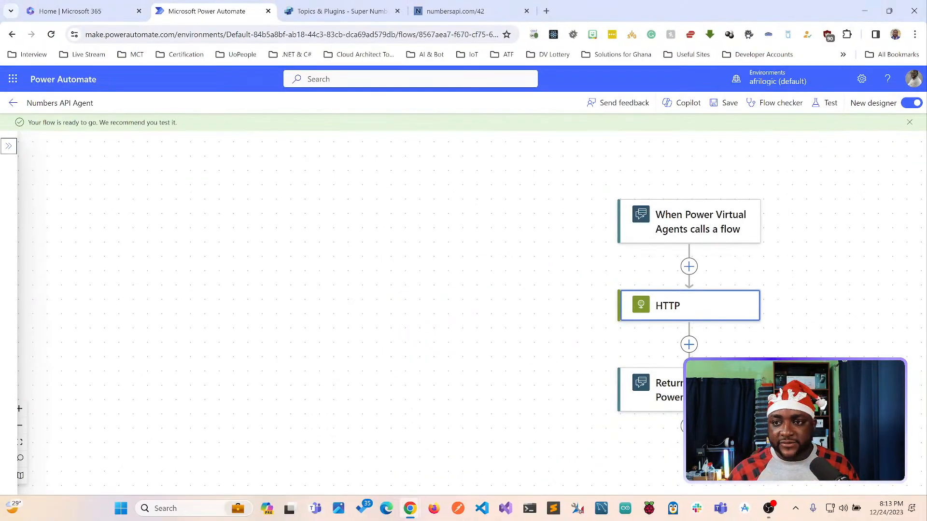
Check the flow's test options, dismiss the status message and save the flow again.
left_click(797, 103)
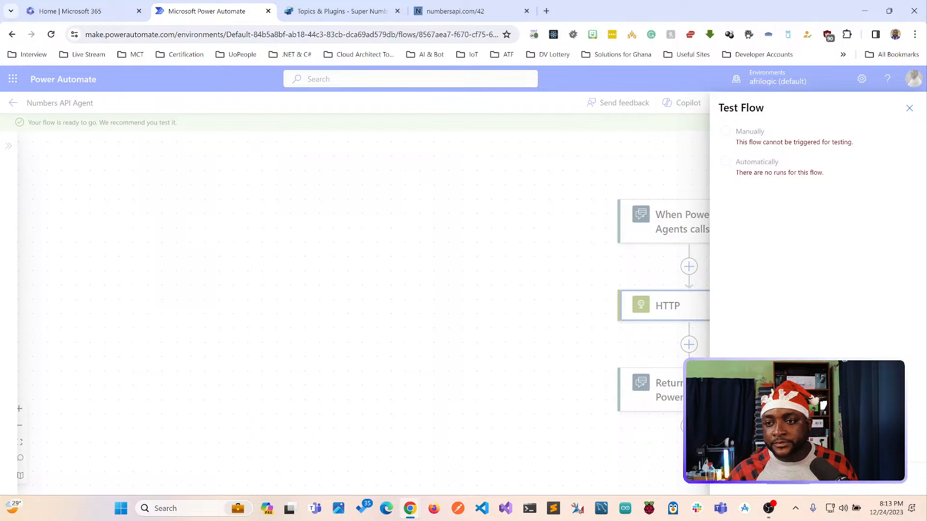
left_click(909, 107)
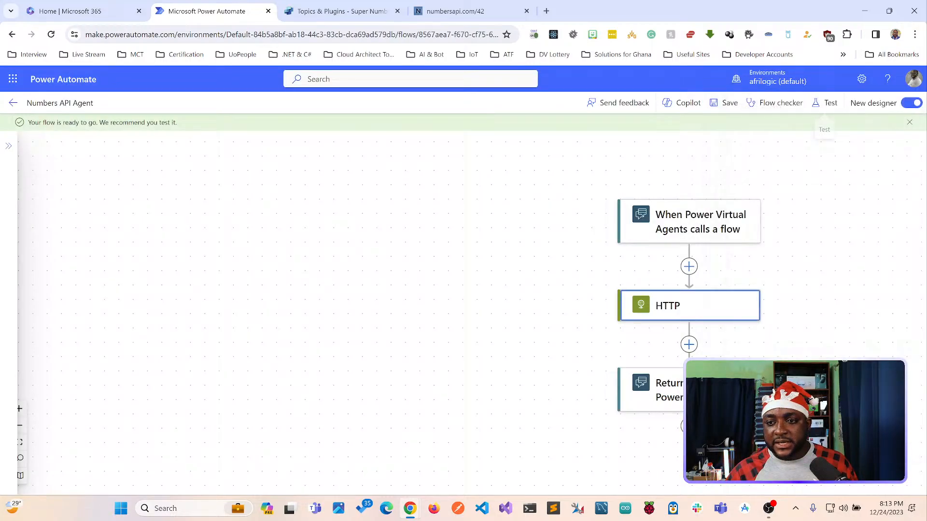
scroll(689, 299, "down", 1)
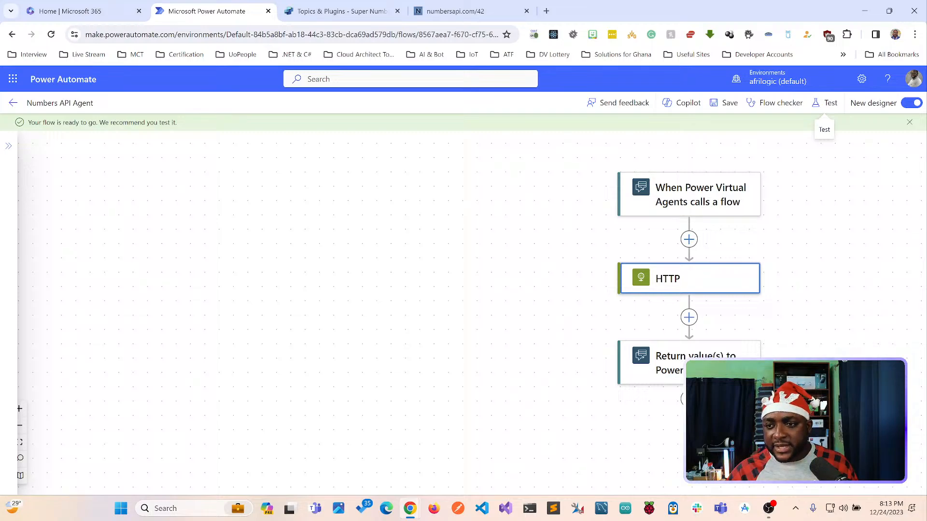
left_click(909, 122)
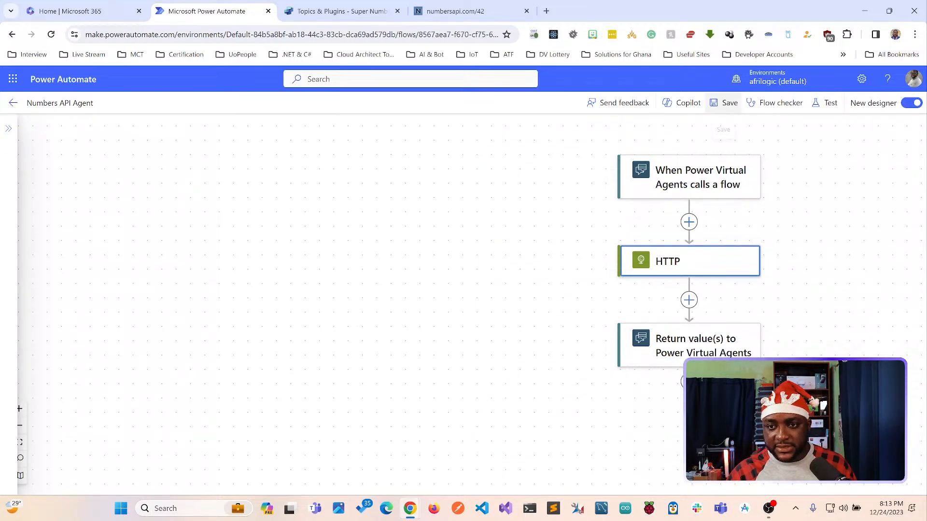
left_click(724, 103)
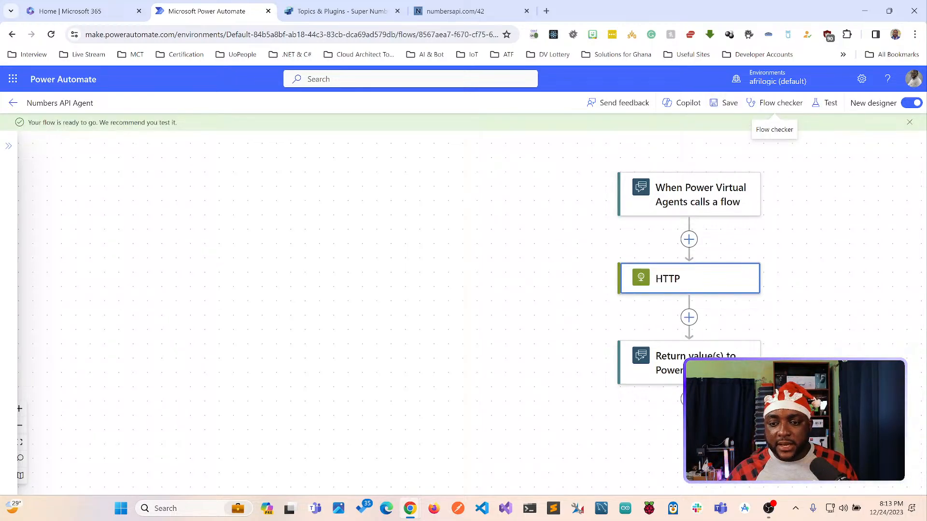
scroll(689, 278, "down", 1)
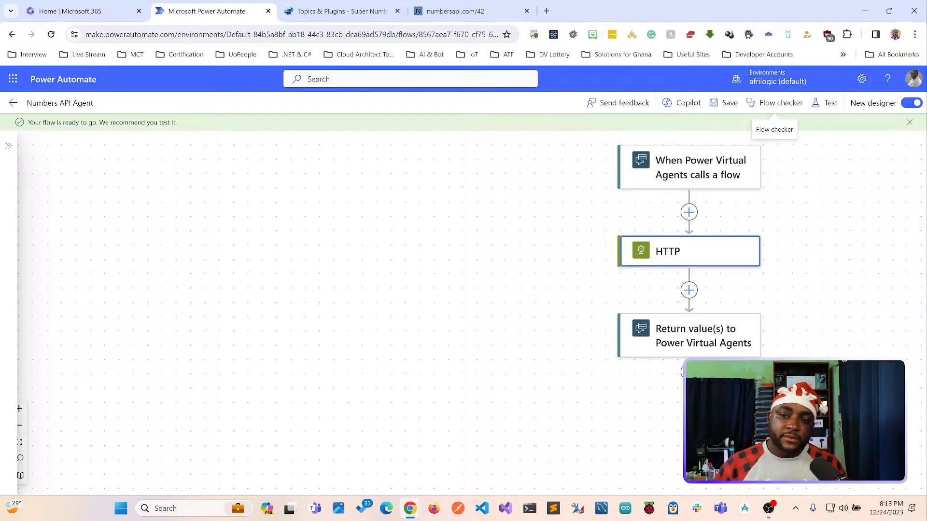
Add a text output named result to the Return value(s) to Power Virtual Agents action, with the HTTP Body as its value.
left_click(689, 335)
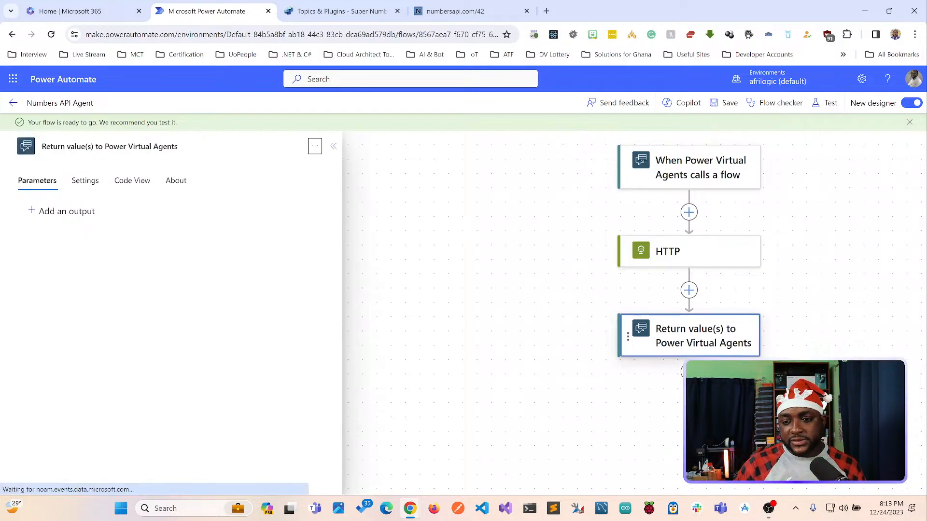
left_click(67, 212)
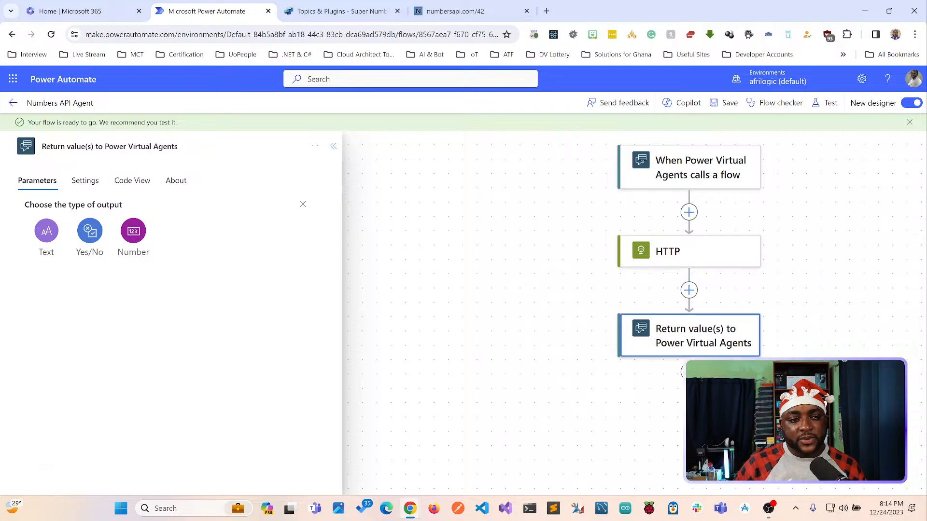
left_click(46, 231)
left_click(70, 210)
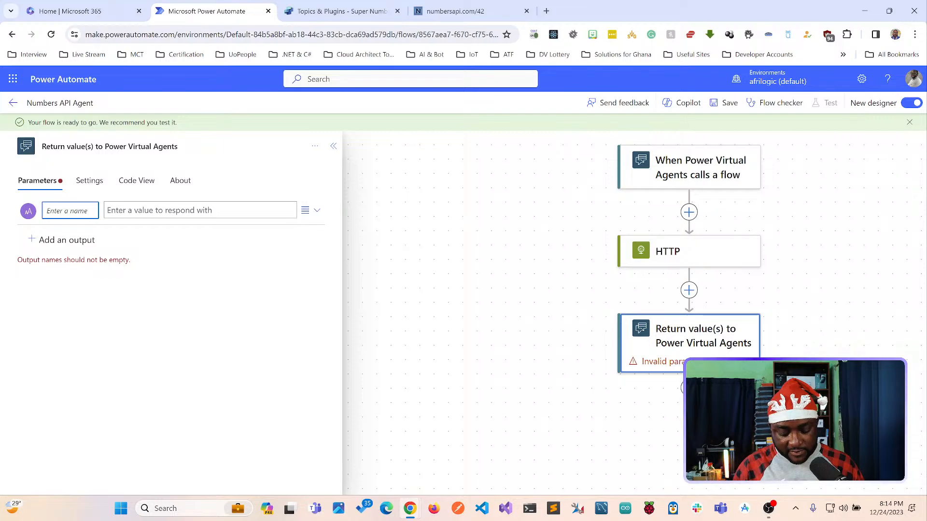
type("resul")
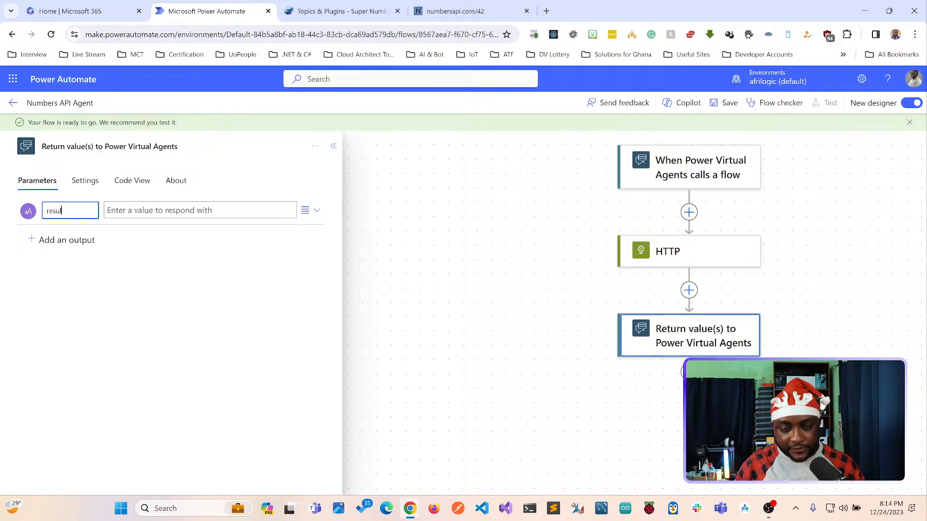
type("t")
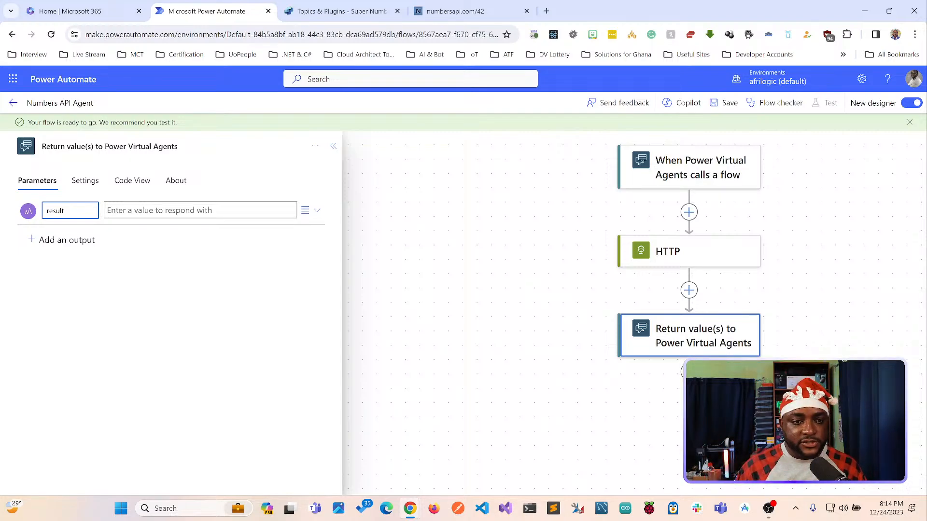
key("Tab")
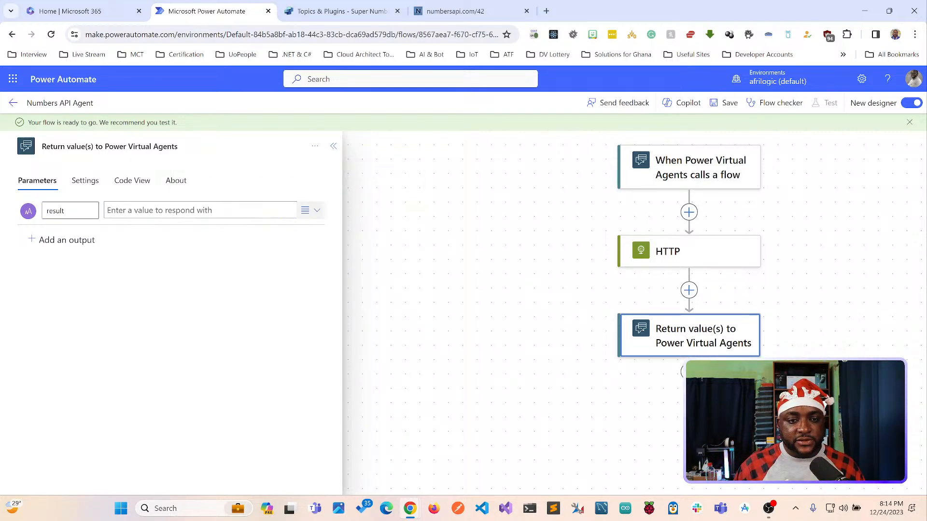
left_click(297, 202)
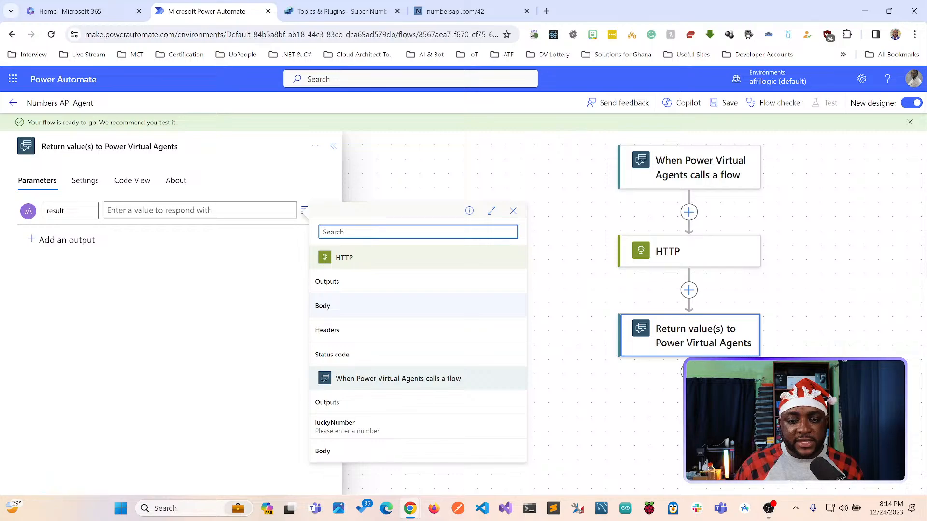
left_click(323, 306)
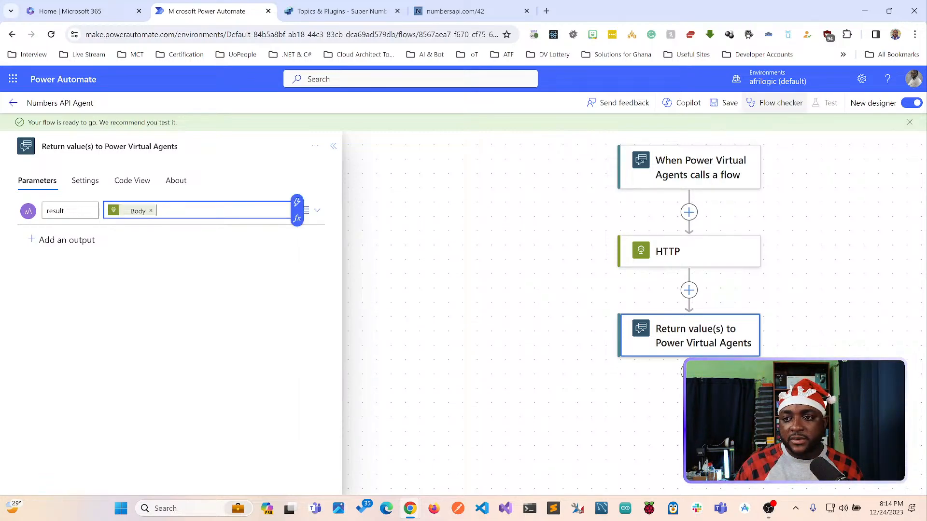
Save the flow with its result output and check the available test options.
left_click(681, 102)
left_click(724, 102)
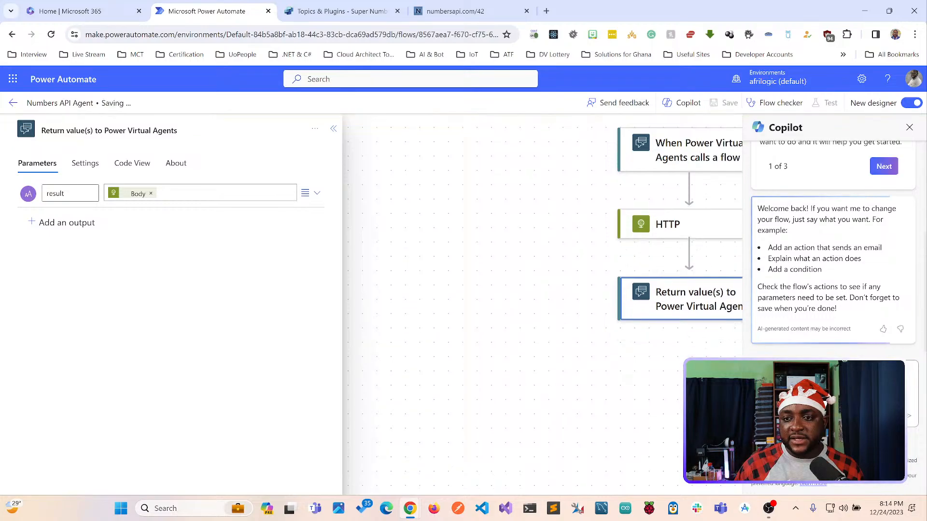
left_click(910, 127)
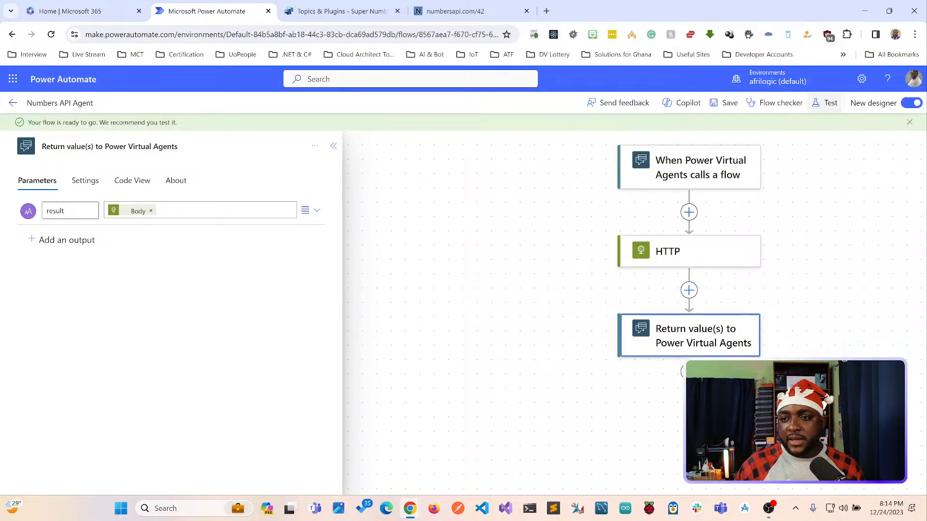
left_click(825, 103)
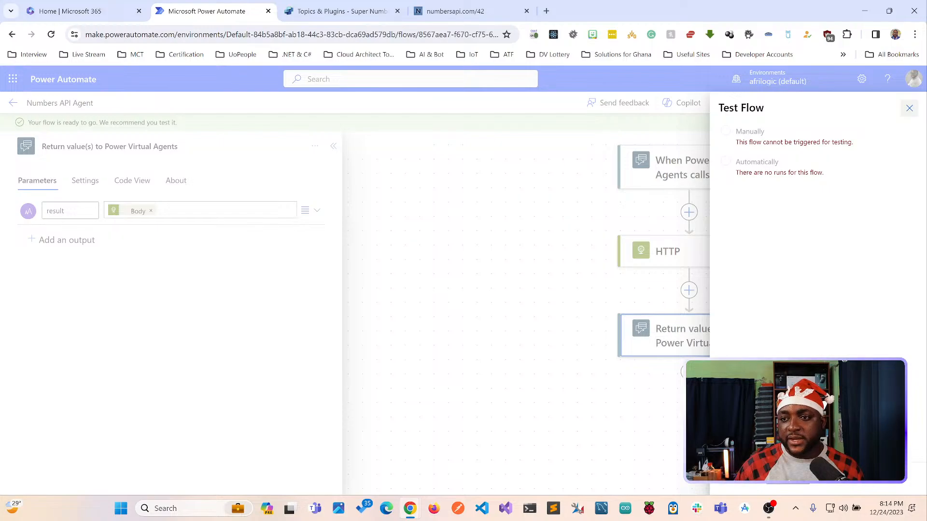
left_click(910, 108)
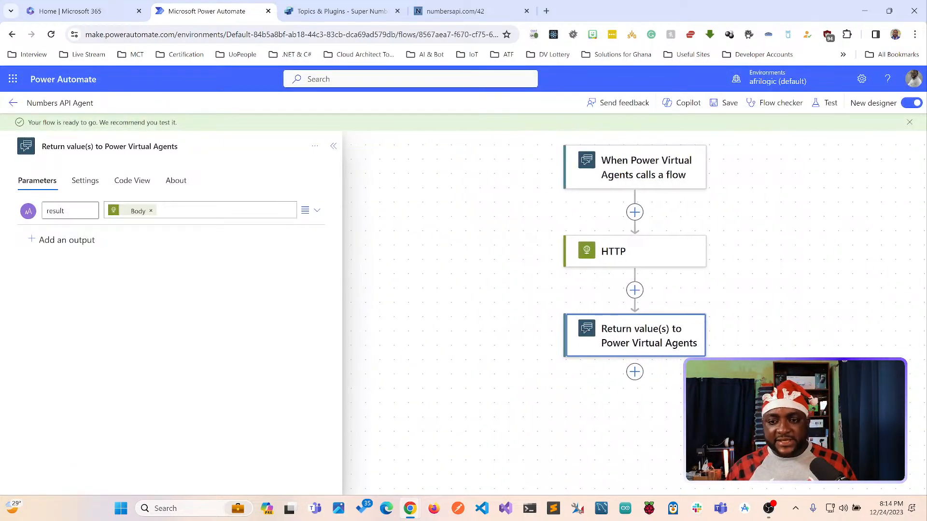
Review the parameters of the flow's trigger, HTTP action and return action in order.
left_click(531, 239)
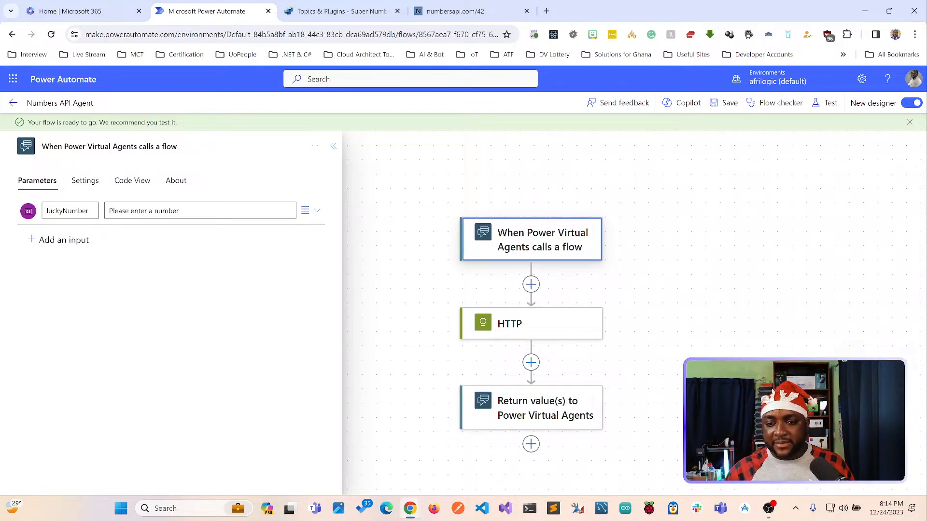
left_click(531, 324)
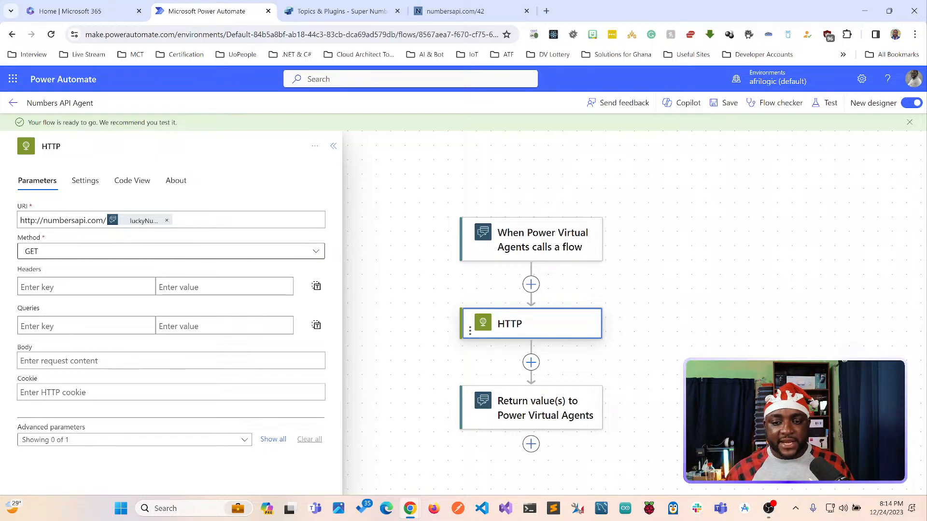
left_click(531, 407)
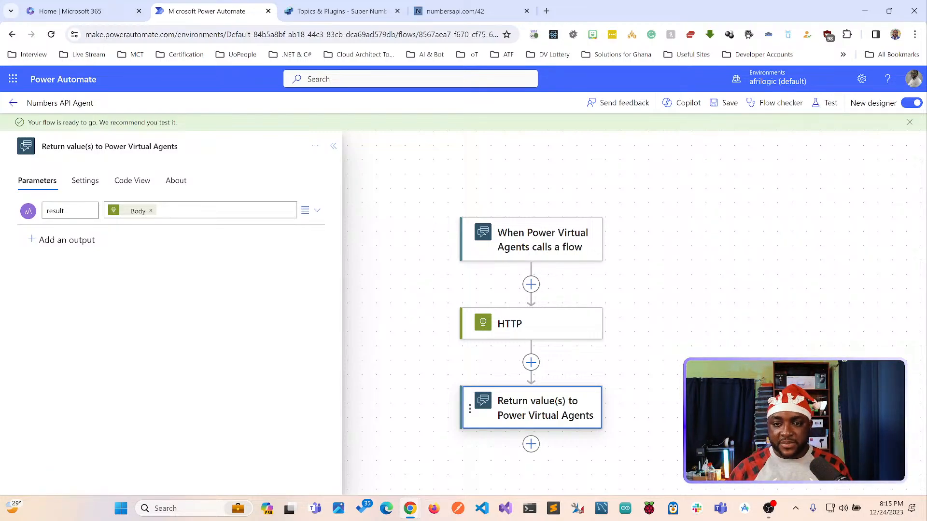
In Copilot Studio, call the Numbers API Agent flow after the lucky number question, with VarLuckyNumber as its luckyNumber input.
left_click(338, 10)
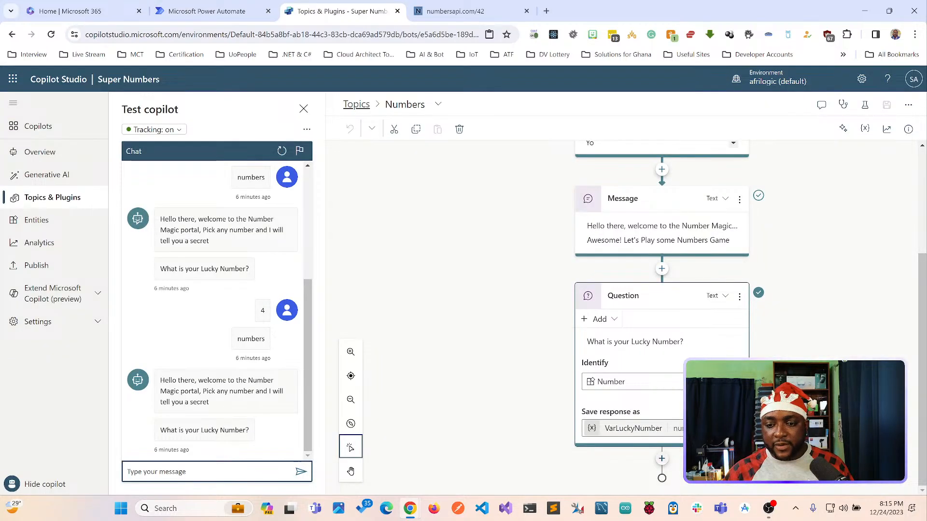
left_click(662, 458)
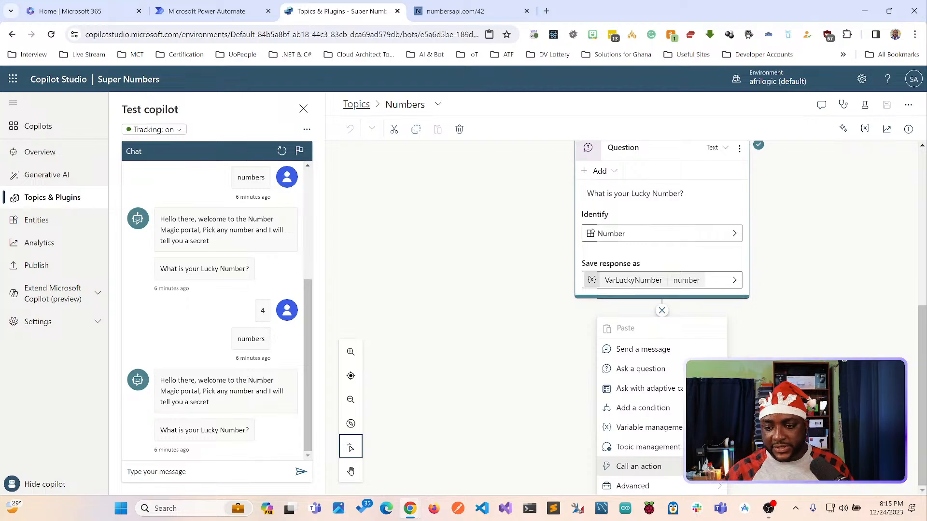
left_click(638, 466)
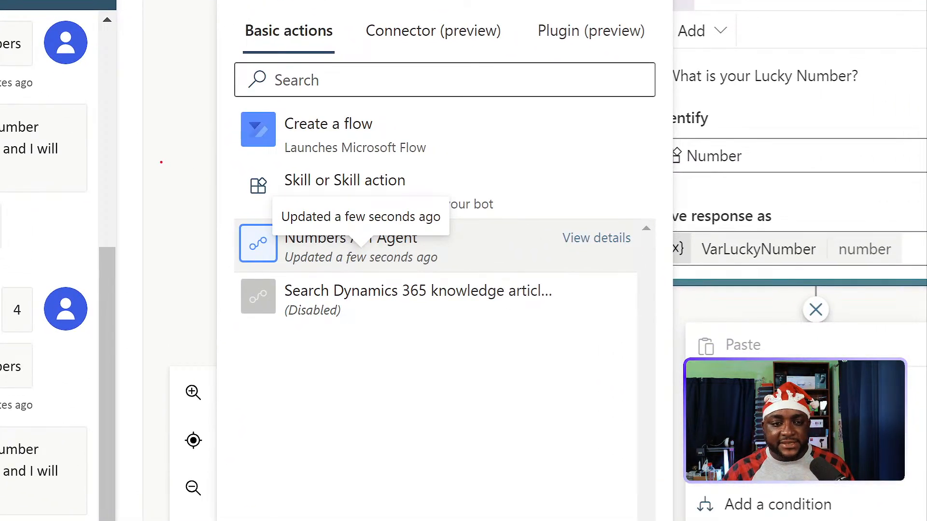
mouse_move(227, 209)
left_mouse_down()
mouse_move(362, 266)
mouse_move(385, 264)
left_mouse_up()
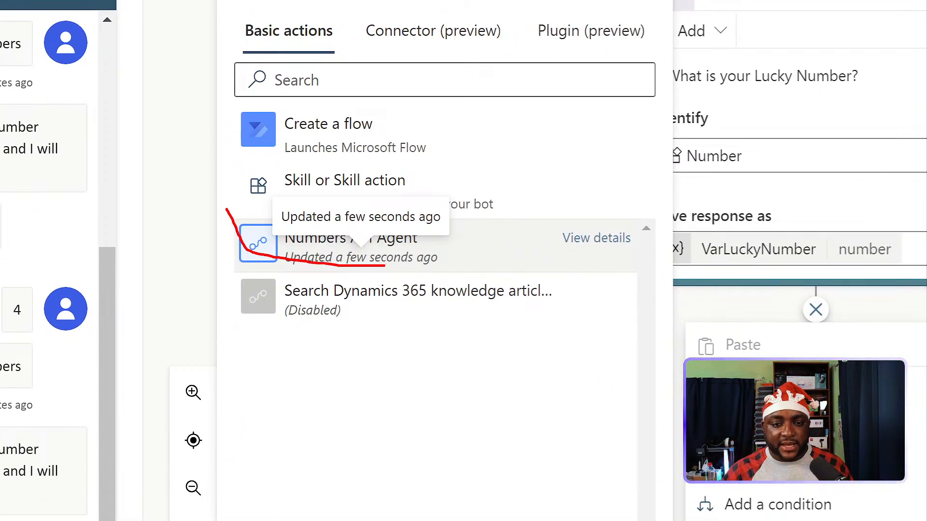
key("e")
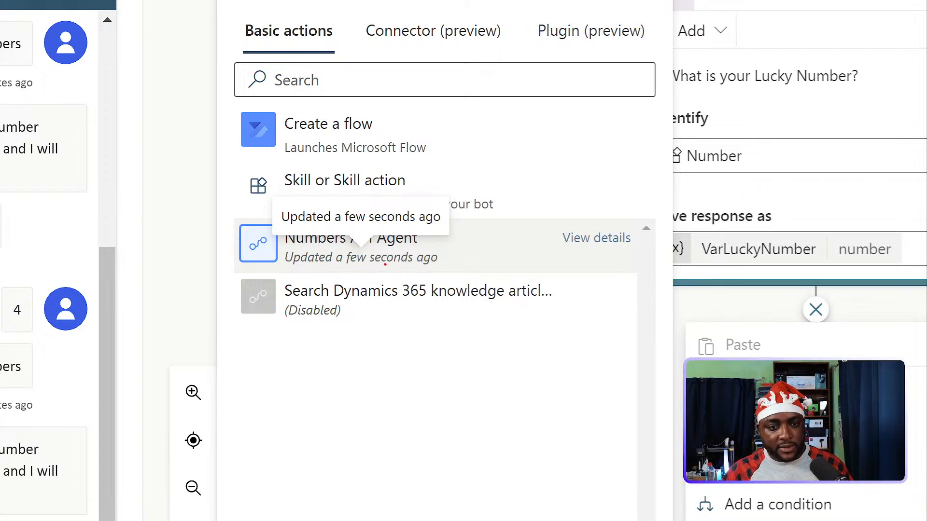
mouse_move(225, 210)
left_mouse_down()
mouse_move(227, 266)
mouse_move(558, 279)
left_mouse_up()
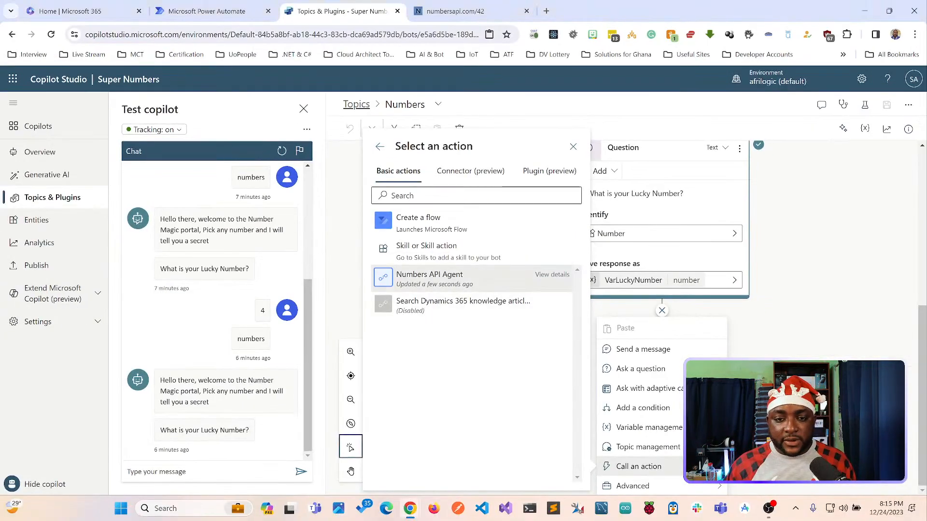
left_click(362, 246)
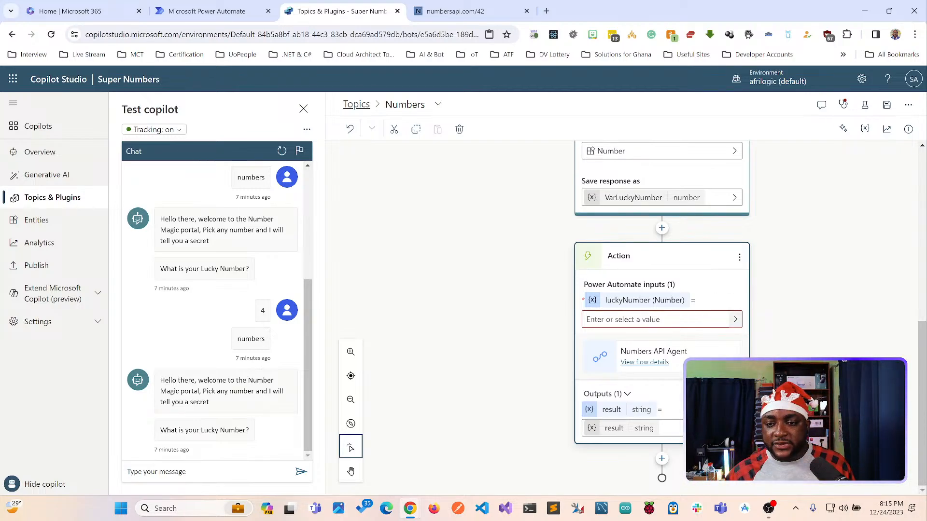
left_click(734, 319)
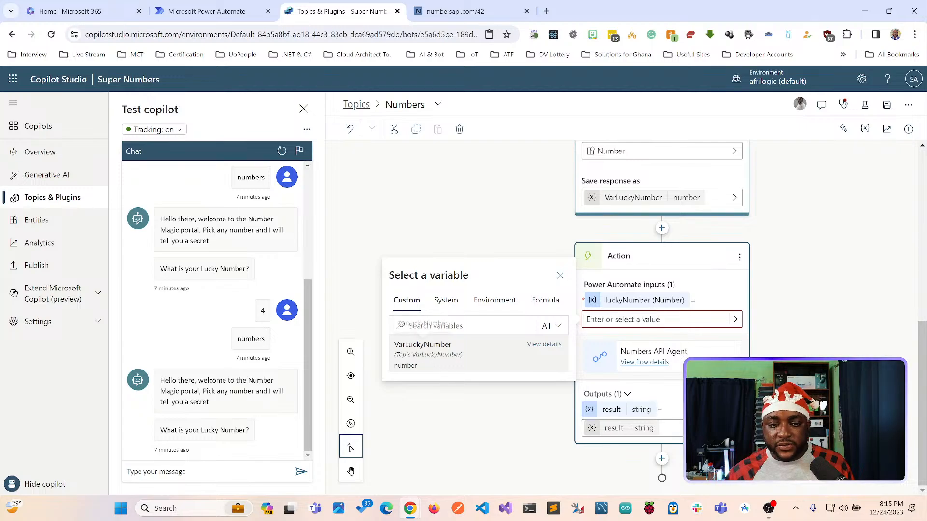
left_click(423, 348)
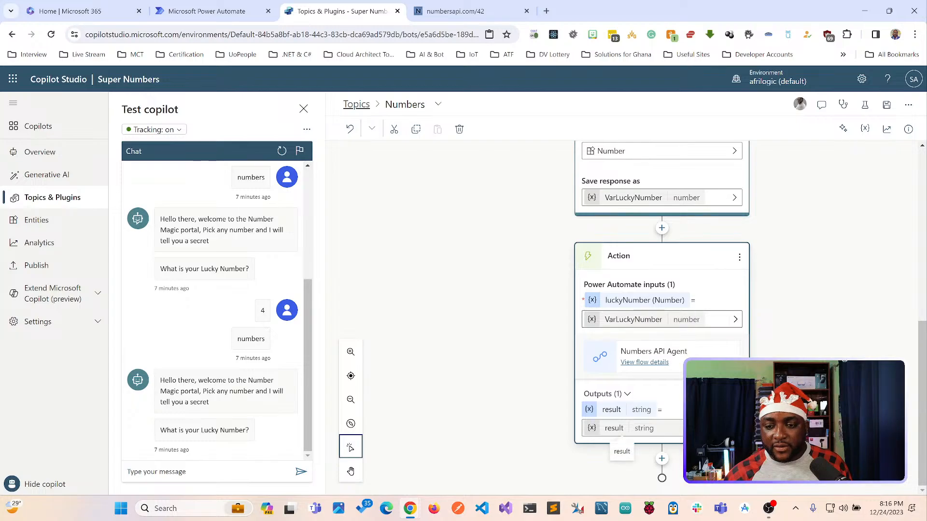
Add a message after the flow action in the Numbers topic that sends the result variable.
left_click(661, 459)
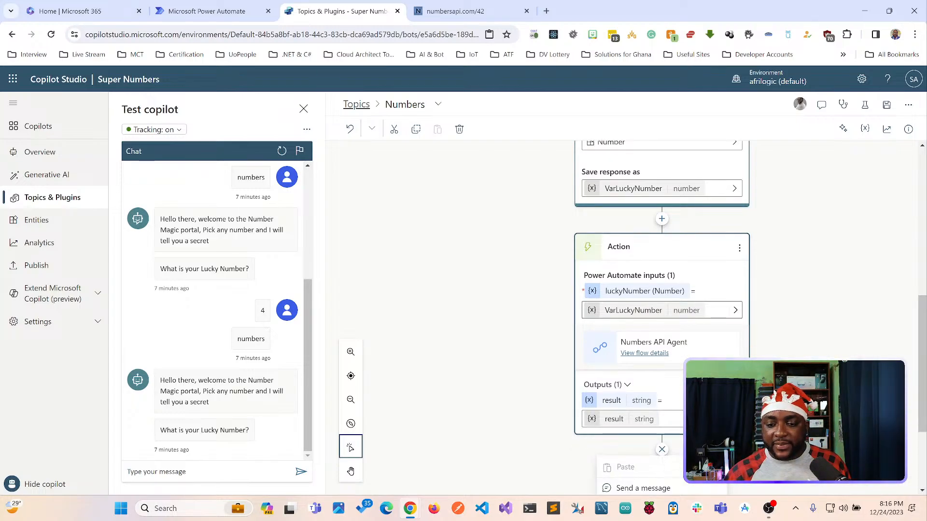
left_click(638, 349)
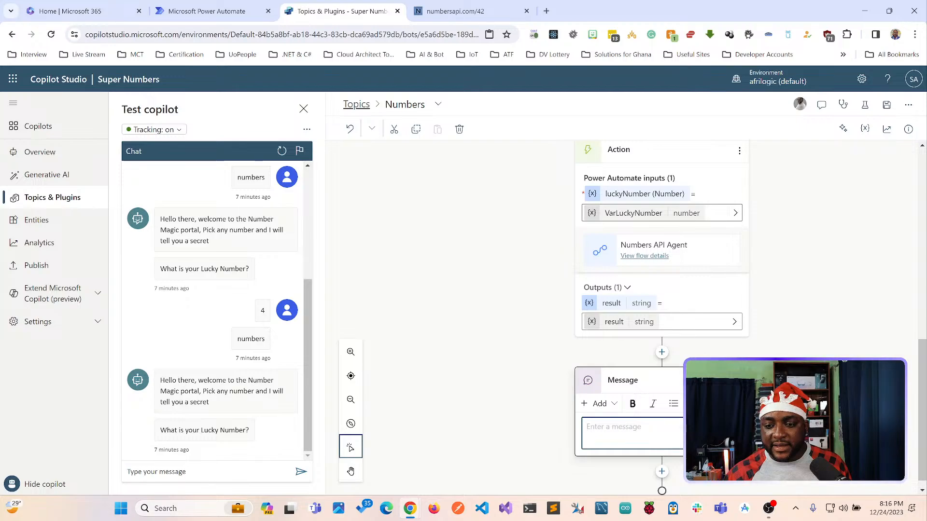
left_click(714, 403)
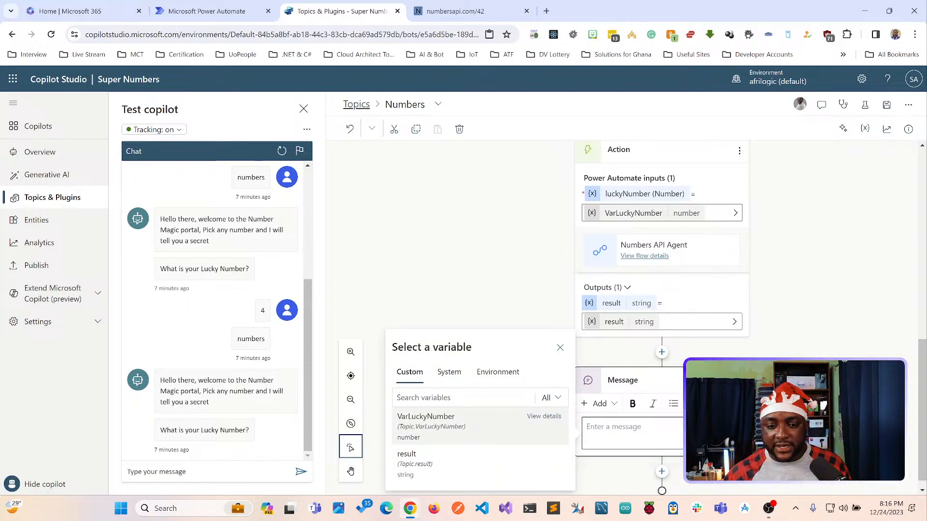
left_click(434, 462)
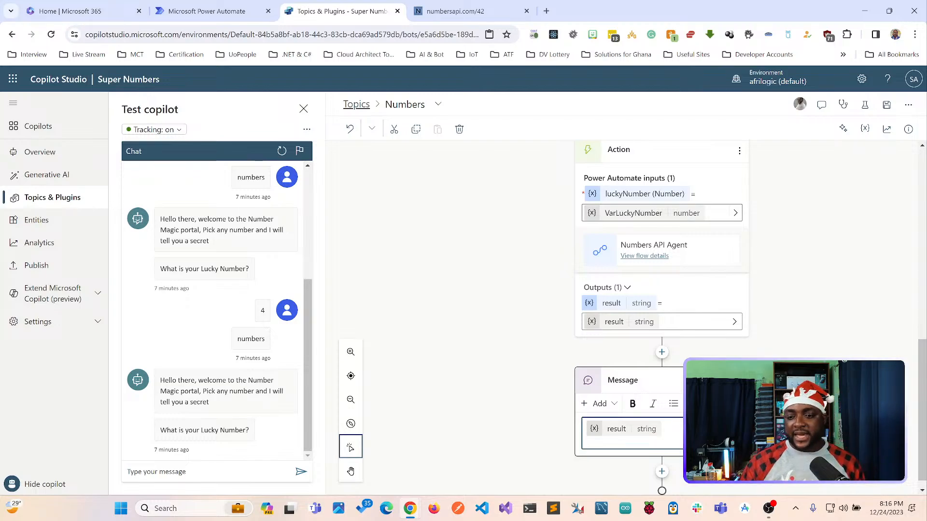
Review the Numbers topic from its trigger phrases through the lucky number question to the flow action and result message.
scroll(662, 290, "up", 5)
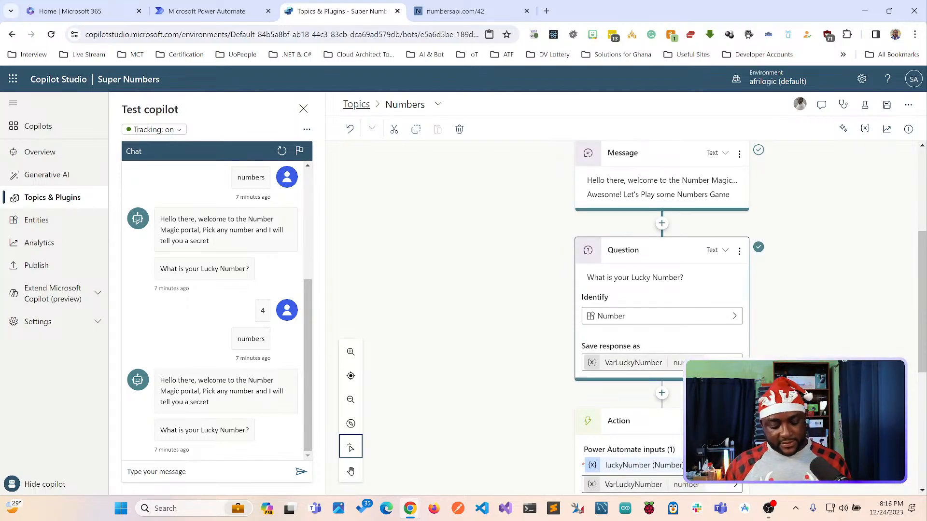
scroll(661, 290, "up", 1)
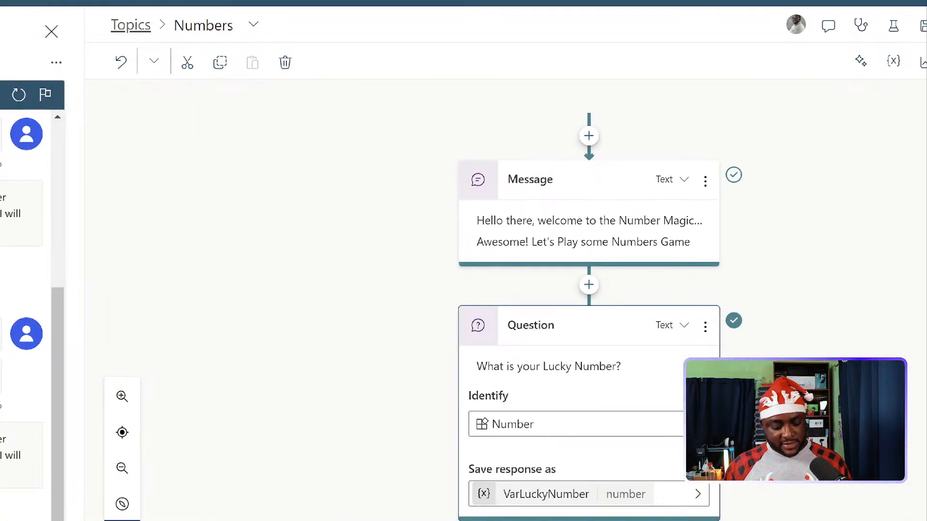
scroll(589, 303, "down", 1)
scroll(588, 303, "up", 4)
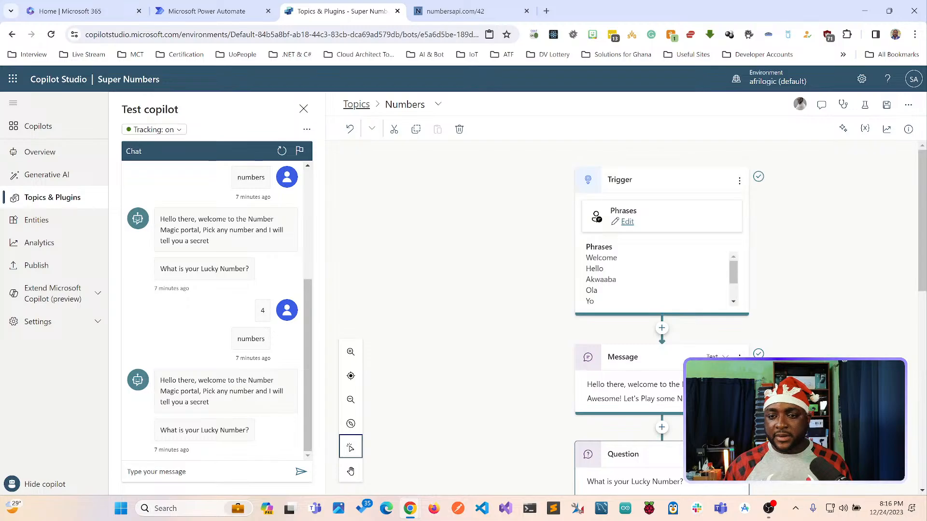
scroll(662, 313, "down", 1)
scroll(661, 314, "up", 1)
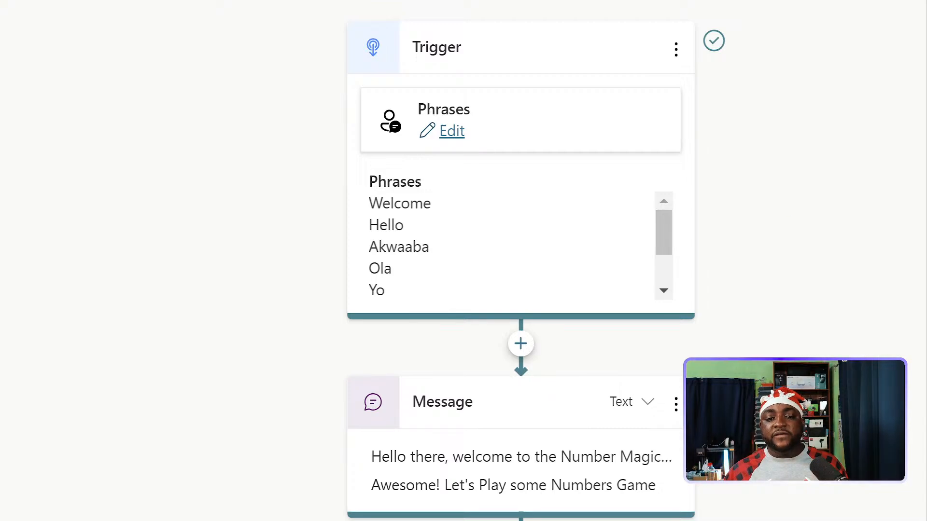
left_click_drag(245, 466, 308, 464)
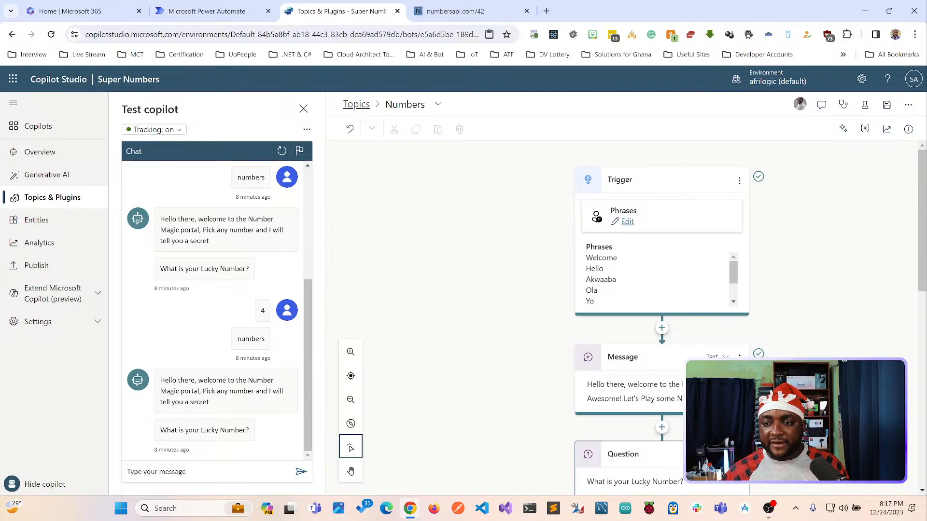
scroll(661, 314, "down", 2)
scroll(661, 313, "down", 3)
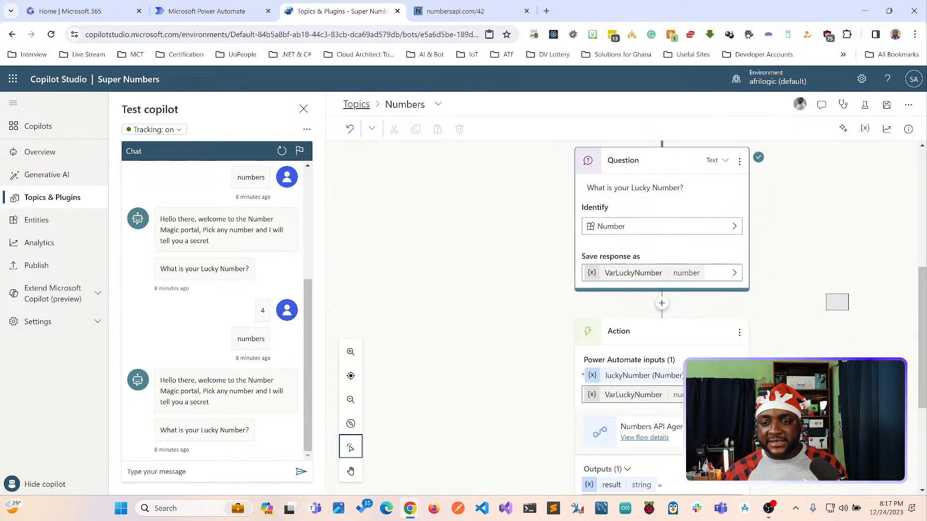
scroll(662, 314, "down", 1)
scroll(661, 313, "up", 1)
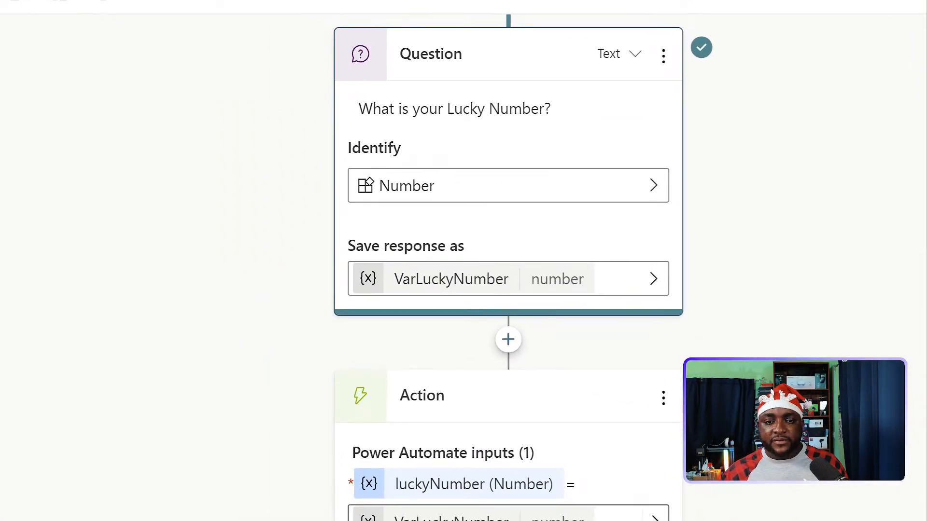
left_click_drag(320, 249, 570, 311)
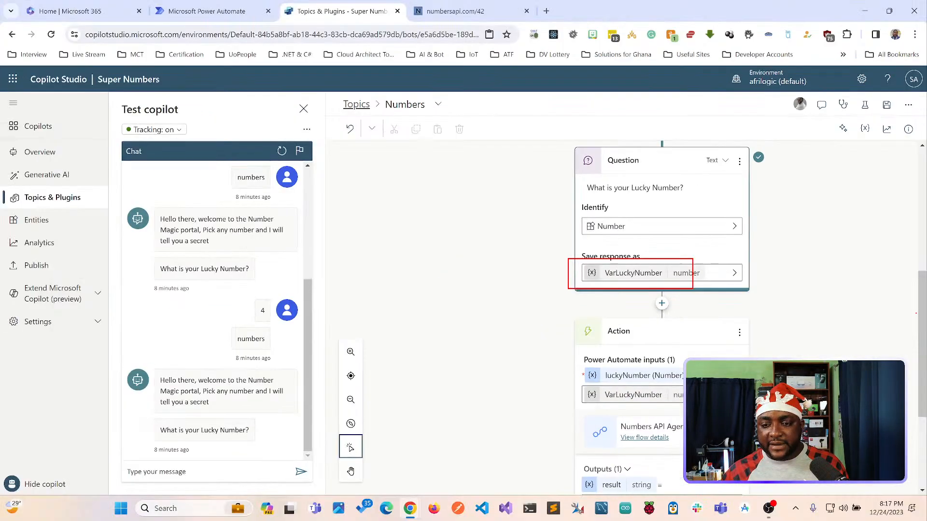
key("Escape")
scroll(661, 314, "down", 5)
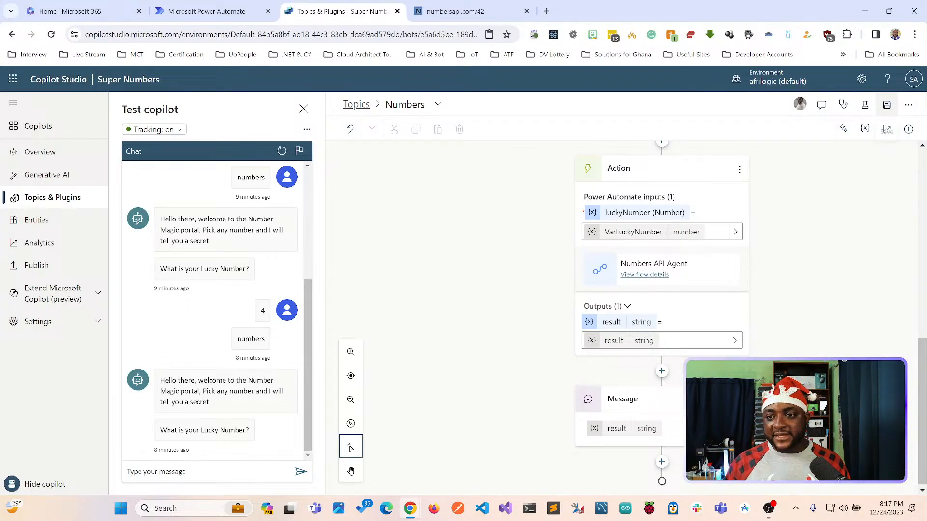
Save the Numbers topic with its flow action and result message.
left_click(887, 105)
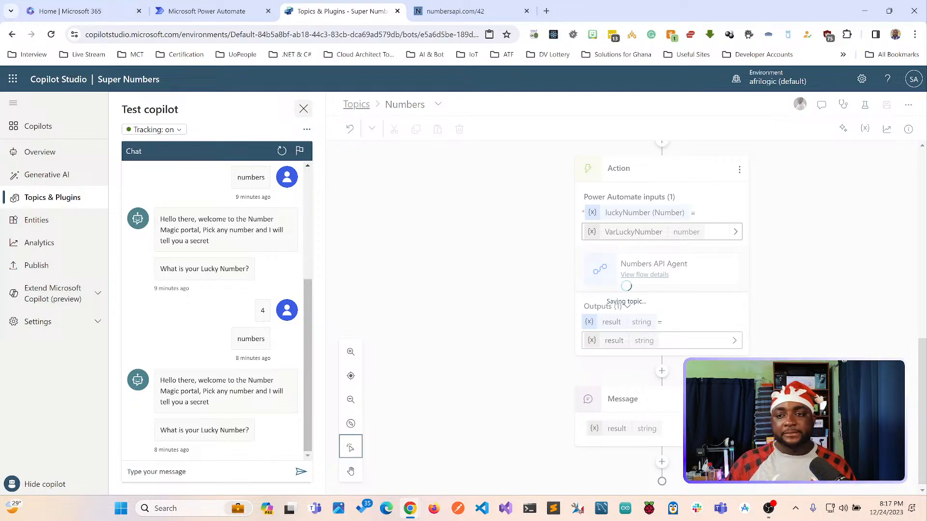
scroll(662, 313, "down", 5)
scroll(661, 313, "down", 6)
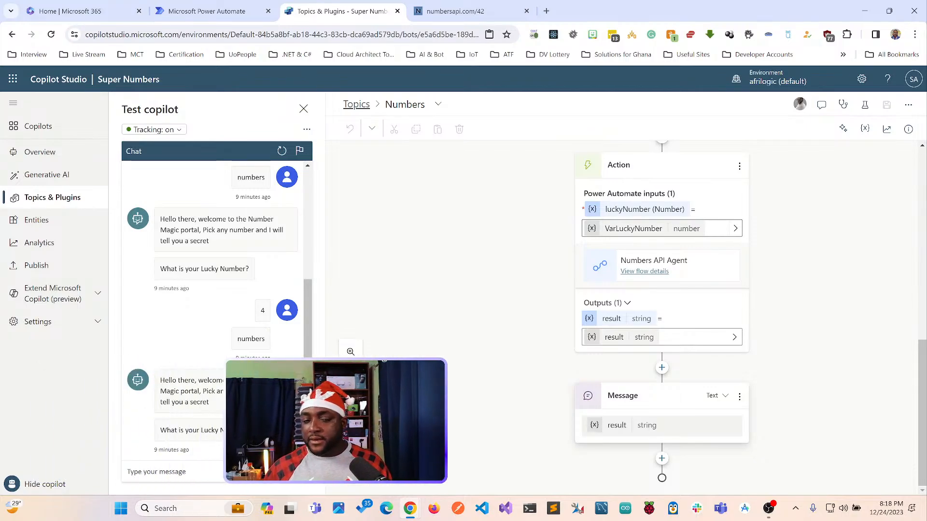
Test the copilot by sending "numbers" in the chat and answering the lucky number question with 10.
left_click(164, 471)
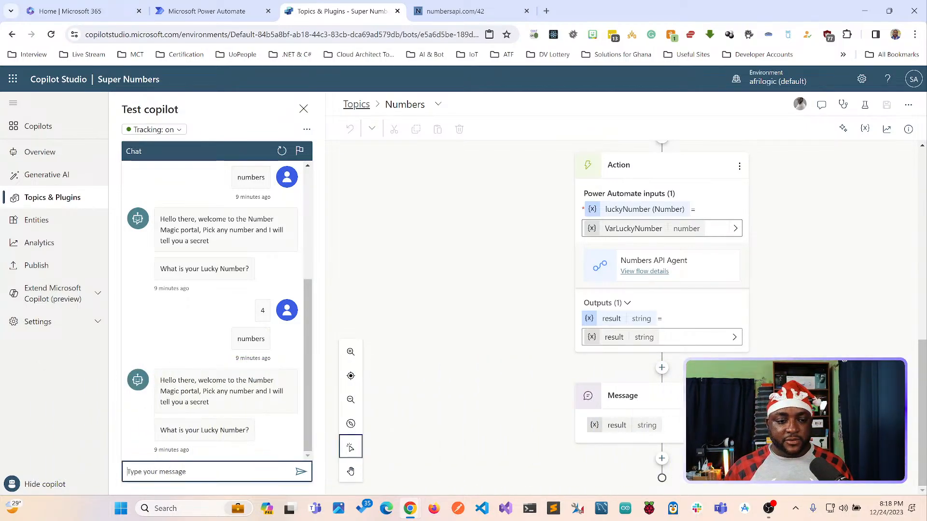
type("numbers")
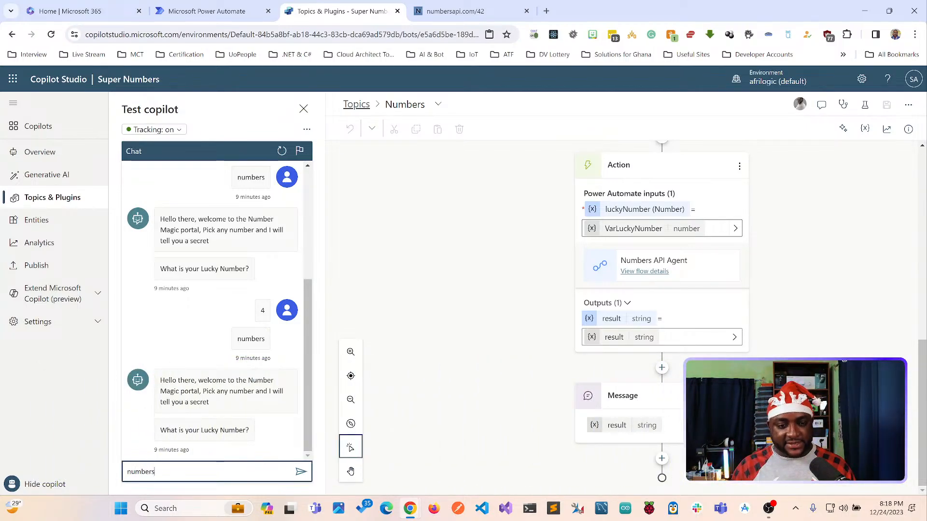
key("Return")
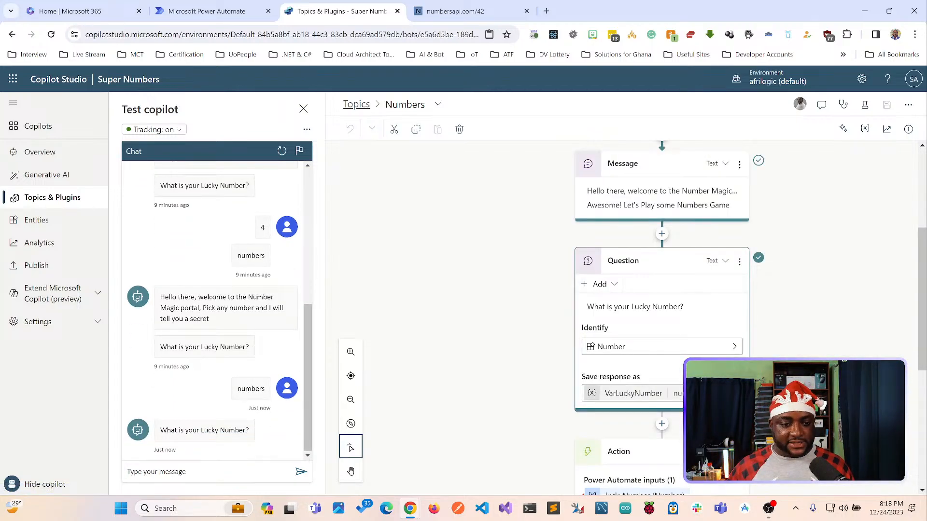
type("10")
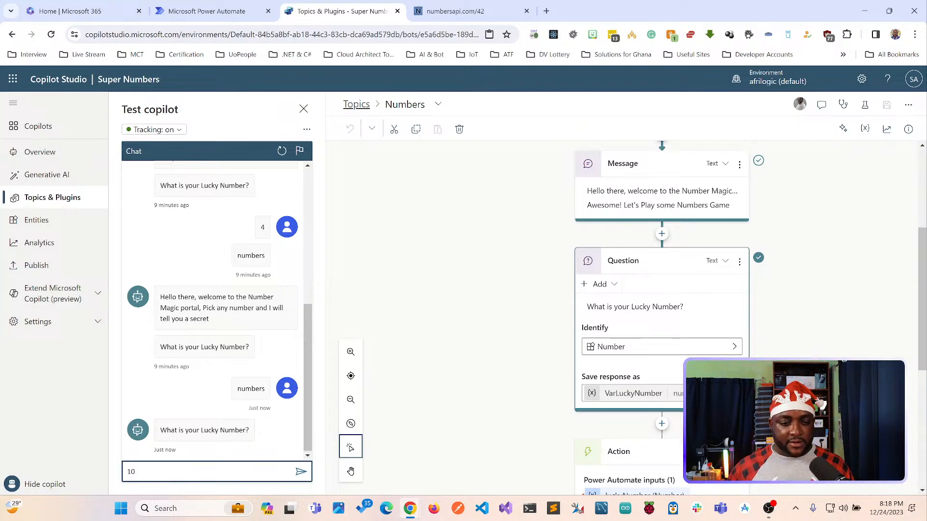
key("Return")
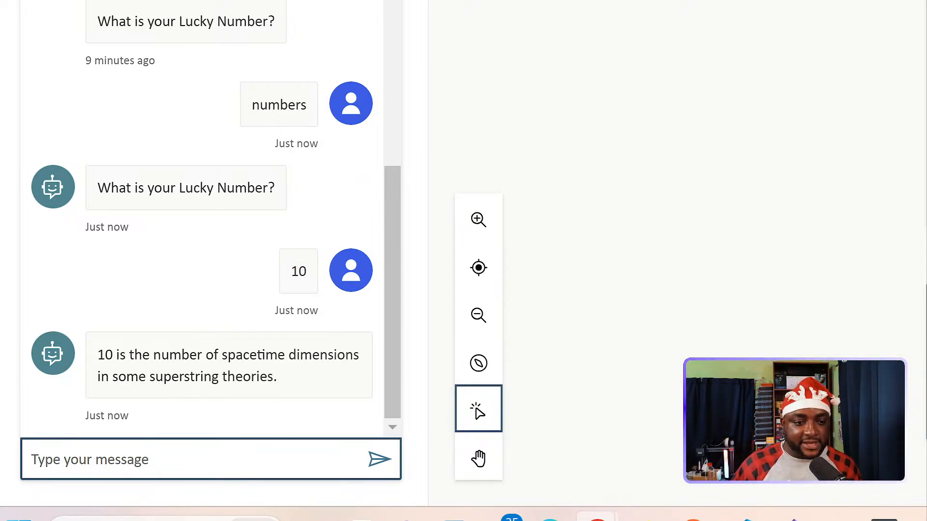
left_click_drag(78, 329, 85, 380)
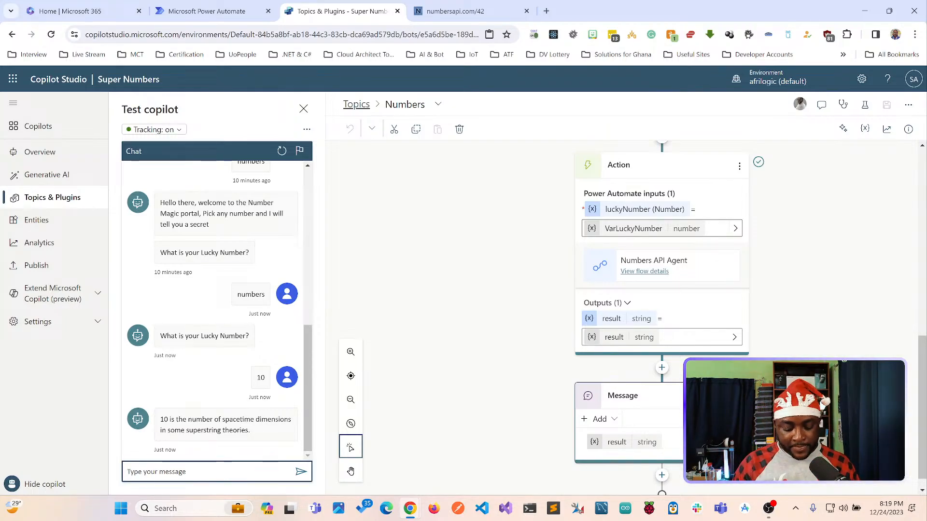
Send "hi" in the test chat, start the topic again with "numbers" and give 13 as the lucky number.
type("hi")
key("Return")
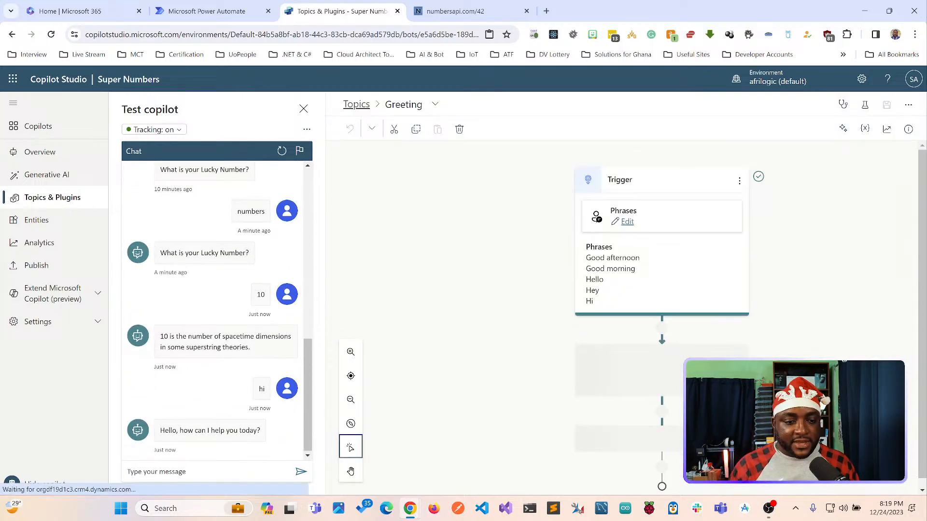
left_click(207, 471)
type("numbers")
key("Return")
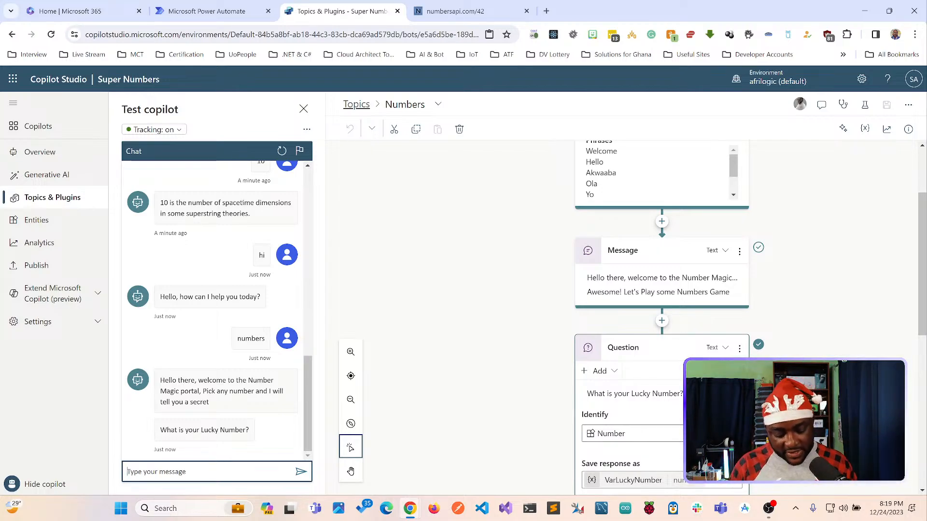
type("13")
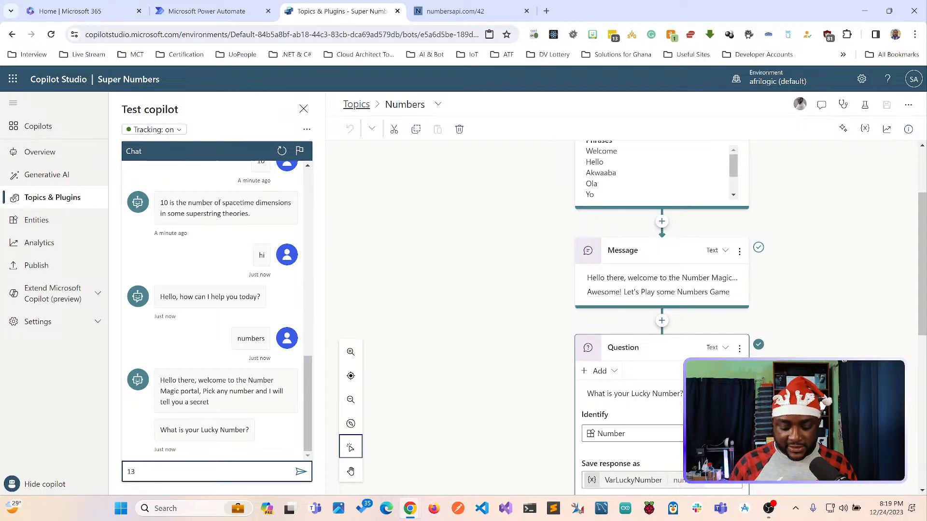
key("Return")
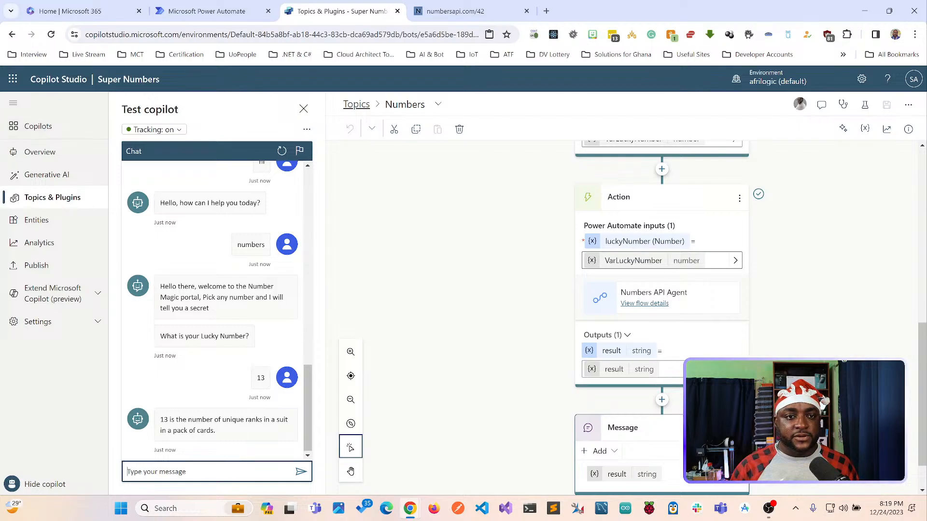
Switch to Power Automate, open the Numbers API Agent flow's full run history and open the 08:18 PM run.
left_click(208, 11)
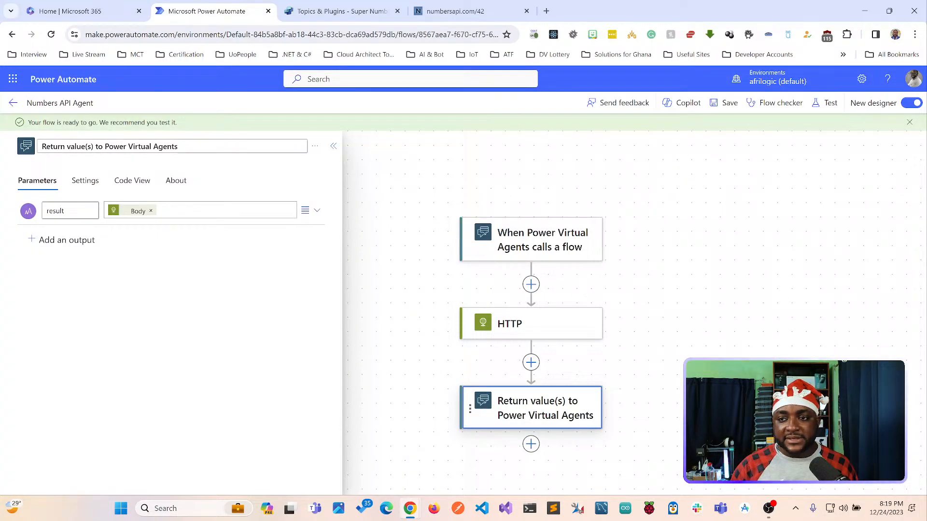
left_click(333, 146)
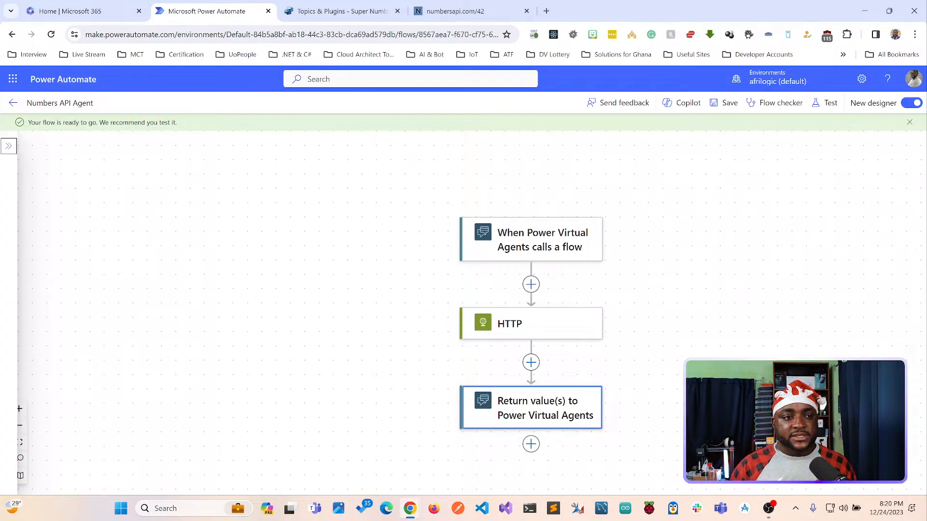
left_click(13, 103)
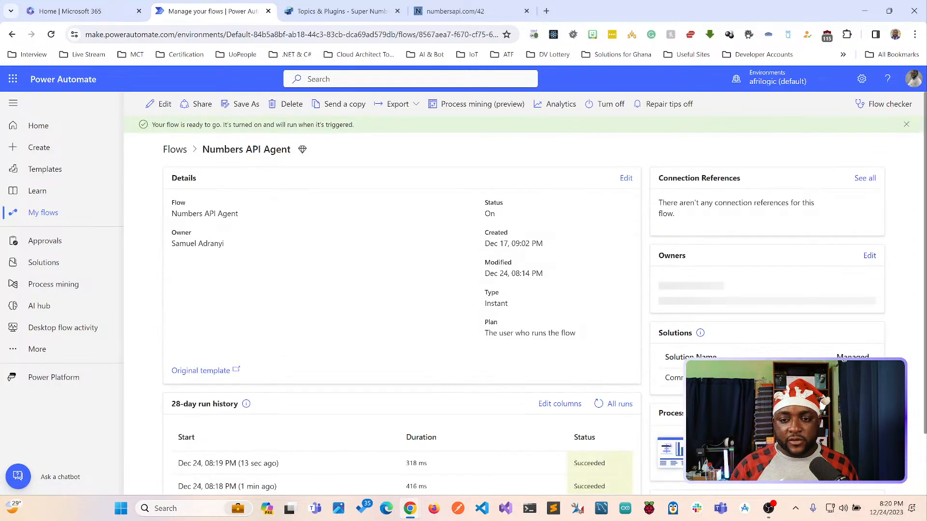
scroll(620, 340, "down", 1)
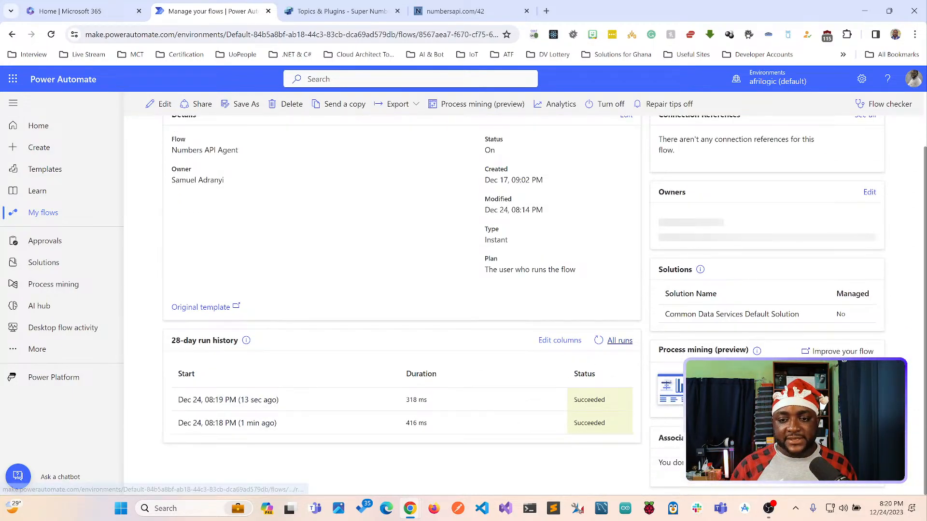
left_click(620, 340)
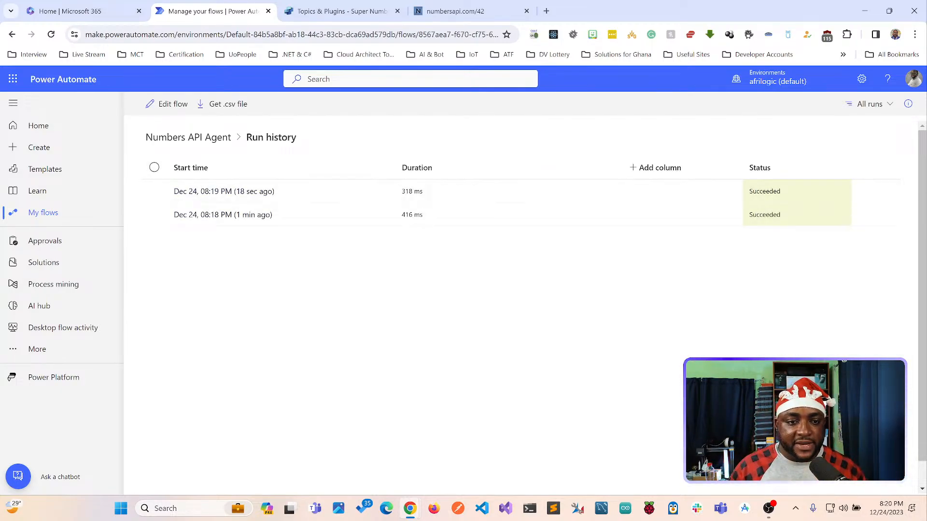
left_click(223, 215)
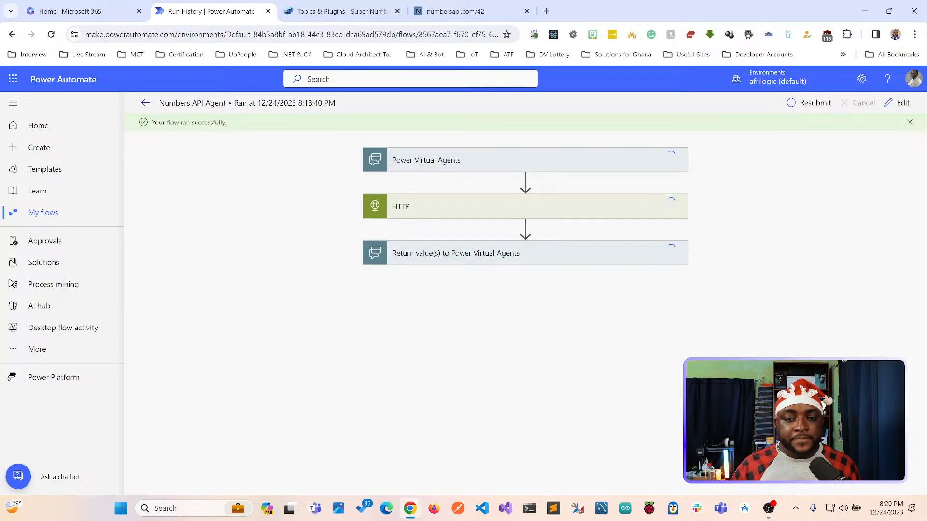
Examine the inputs and outputs of the Power Virtual Agents trigger and the HTTP action in this run.
left_click(475, 160)
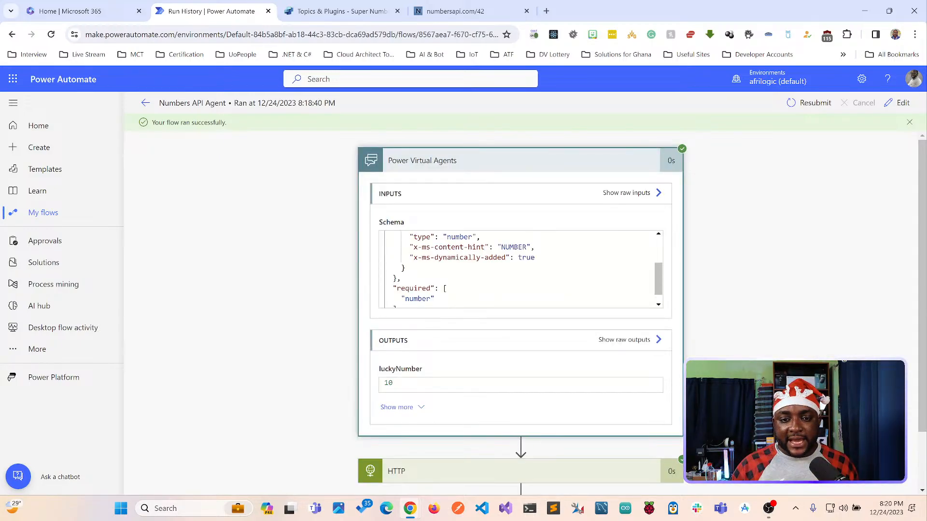
scroll(521, 271, "down", 1)
scroll(520, 270, "down", 2)
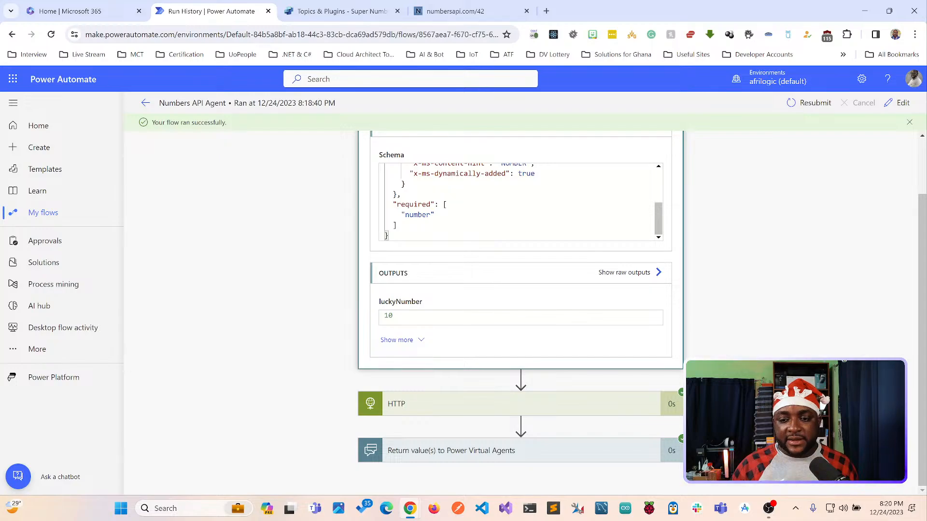
left_click(483, 404)
scroll(482, 404, "down", 7)
scroll(482, 404, "up", 1)
scroll(520, 309, "up", 1)
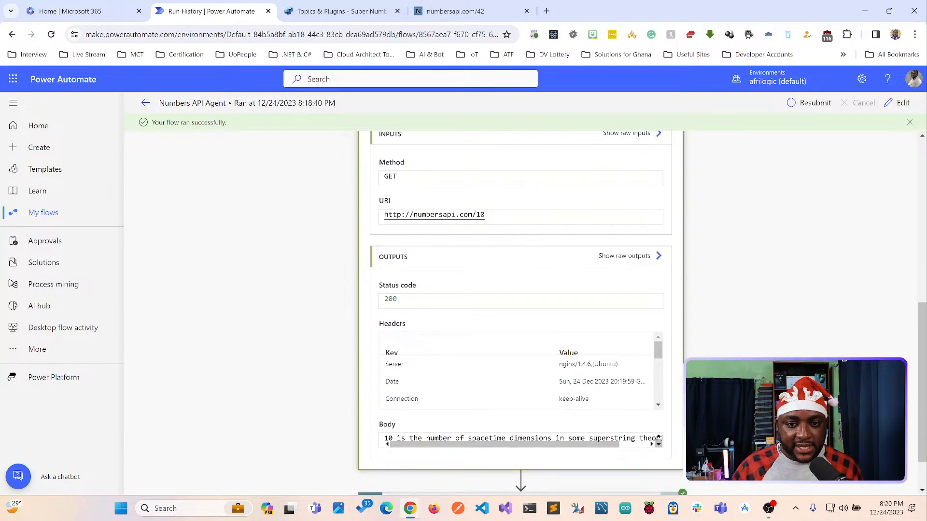
scroll(520, 309, "down", 2)
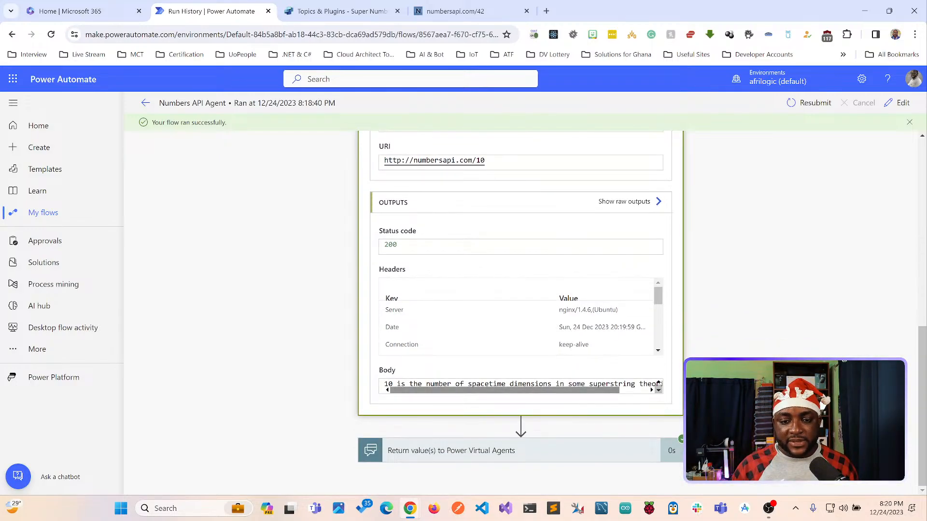
Examine the run's Return value(s) to Power Virtual Agents action and go back to the Numbers topic in Copilot Studio.
left_click(507, 450)
scroll(506, 450, "down", 2)
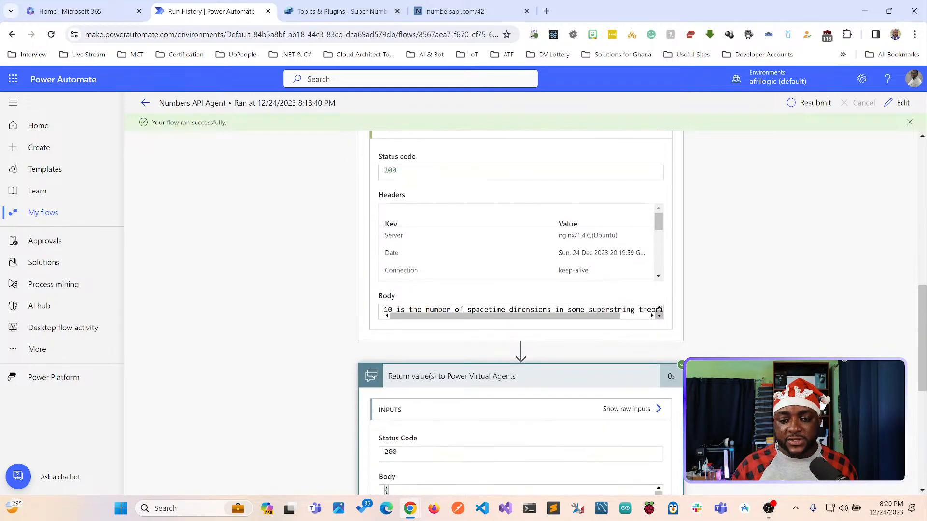
scroll(520, 386, "down", 4)
scroll(520, 386, "down", 2)
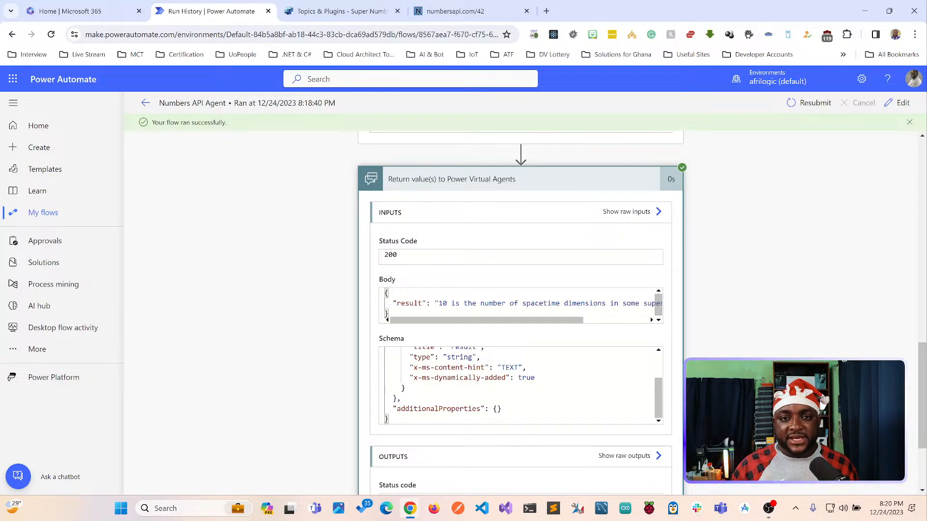
left_click(342, 10)
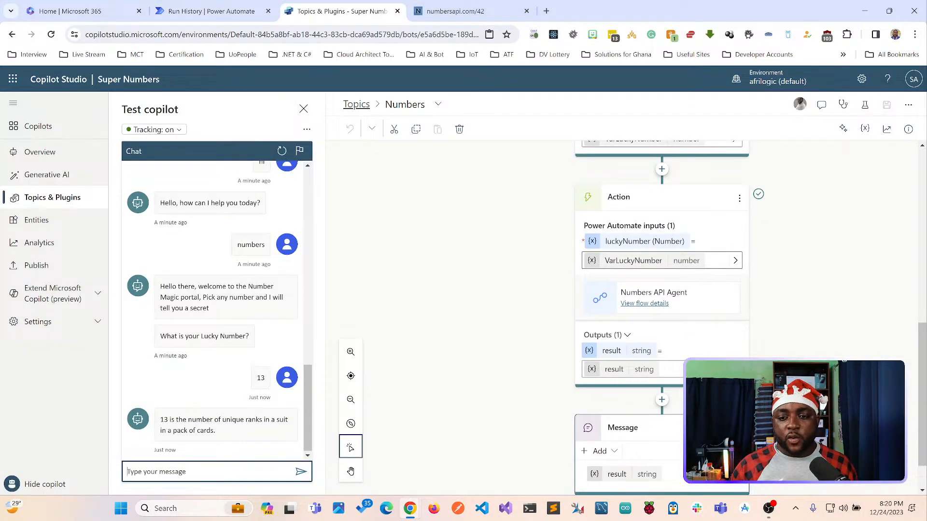
scroll(661, 313, "down", 1)
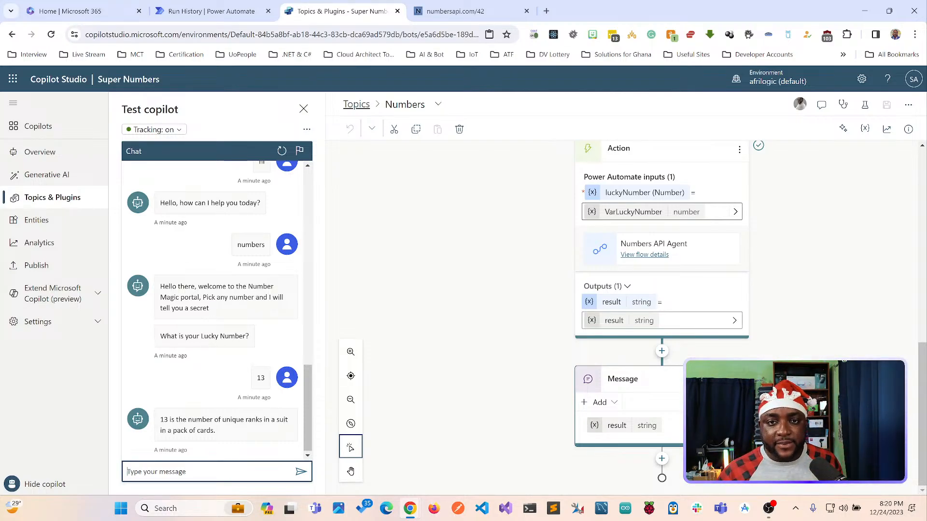
left_click(467, 11)
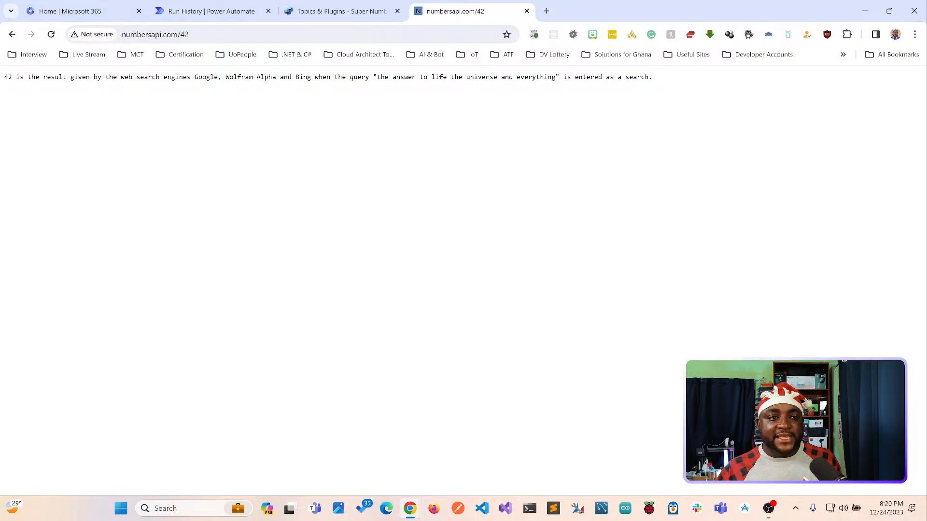
left_click(145, 34)
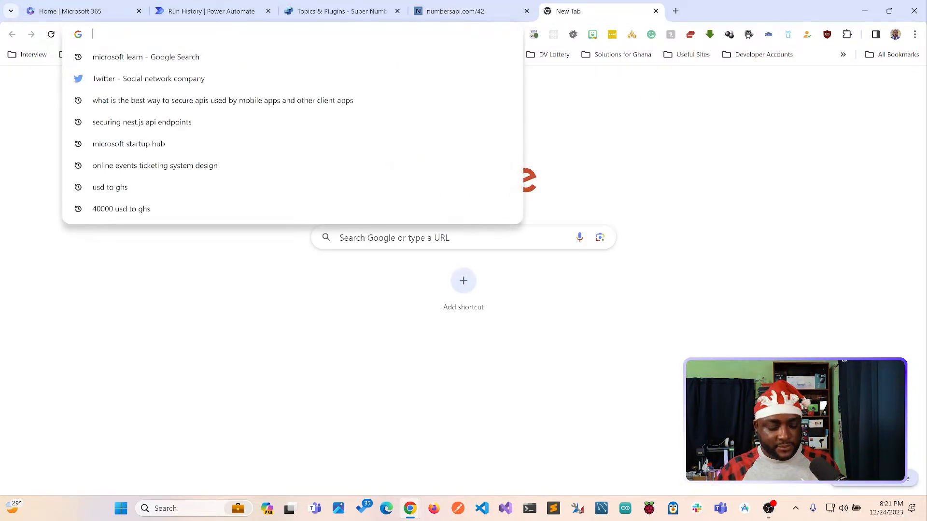
type("http://numbersapi.com/42")
key("BackSpace")
key("BackSpace")
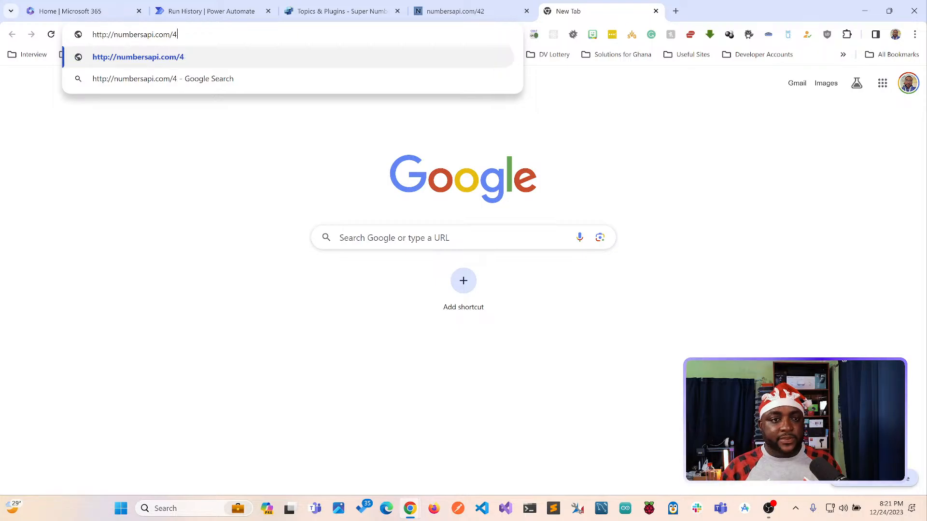
type("#")
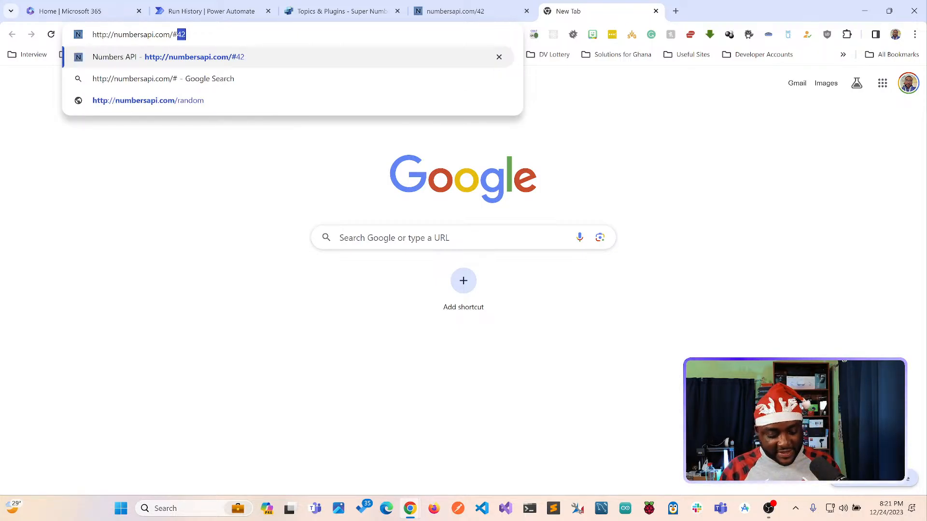
type("42")
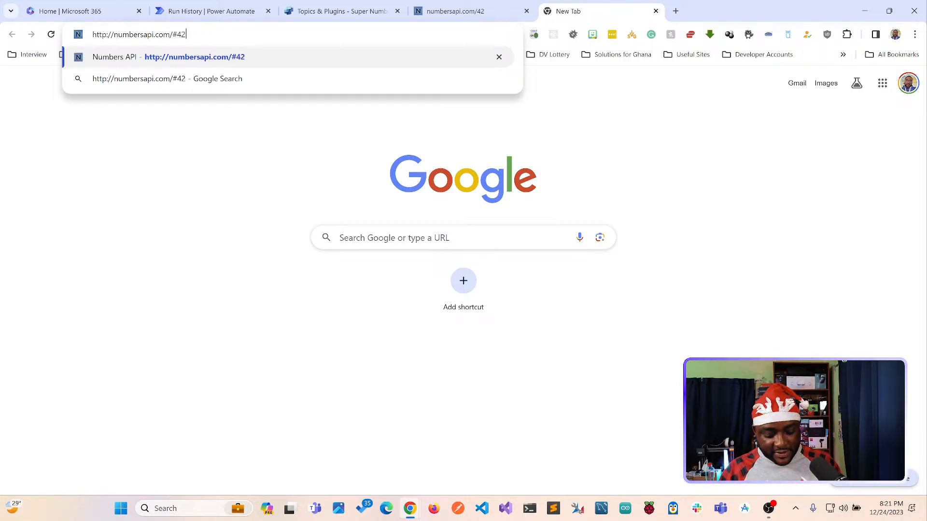
key("Return")
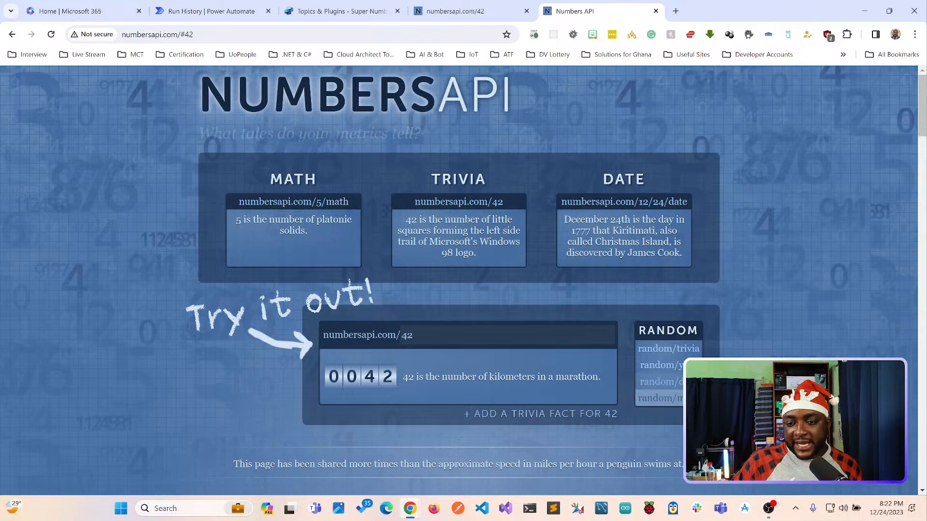
Open the random/trivia link from the Numbers API site in a new tab and view it.
right_click(668, 348)
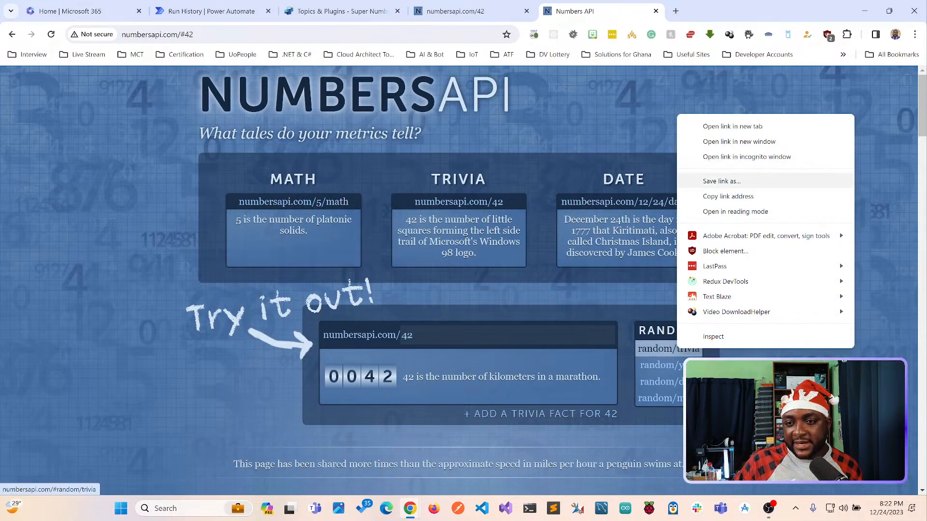
left_click(714, 126)
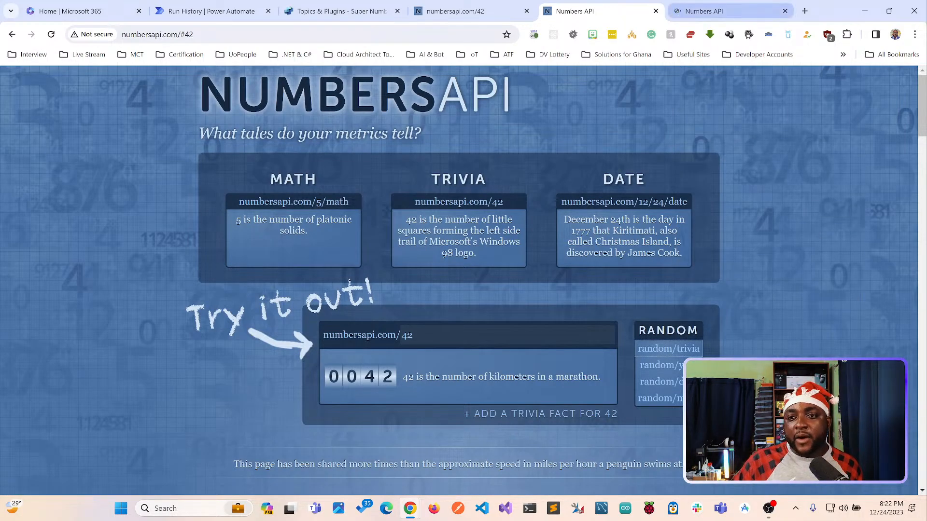
key("ctrl+Tab")
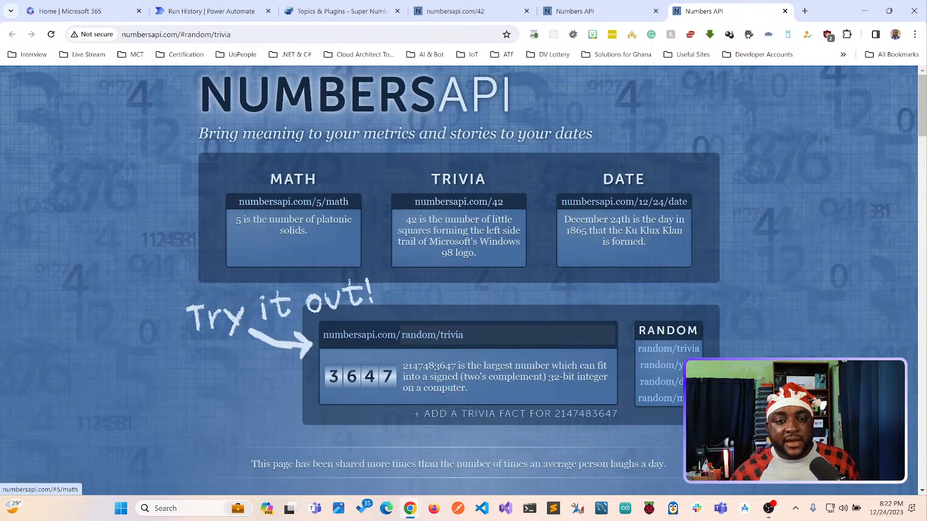
Open the numbersapi.com/5/math and numbersapi.com/12/24/date example links in new tabs.
right_click(316, 202)
left_click(338, 216)
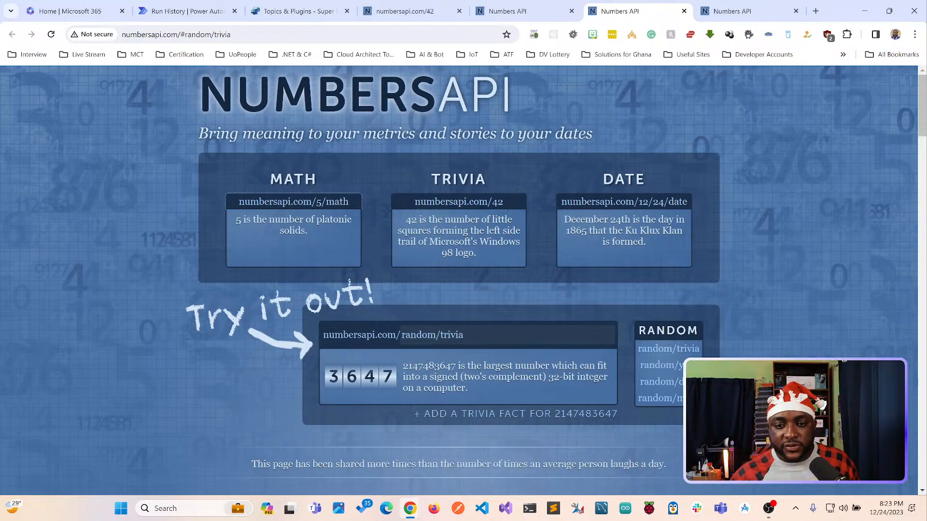
right_click(639, 201)
left_click(666, 210)
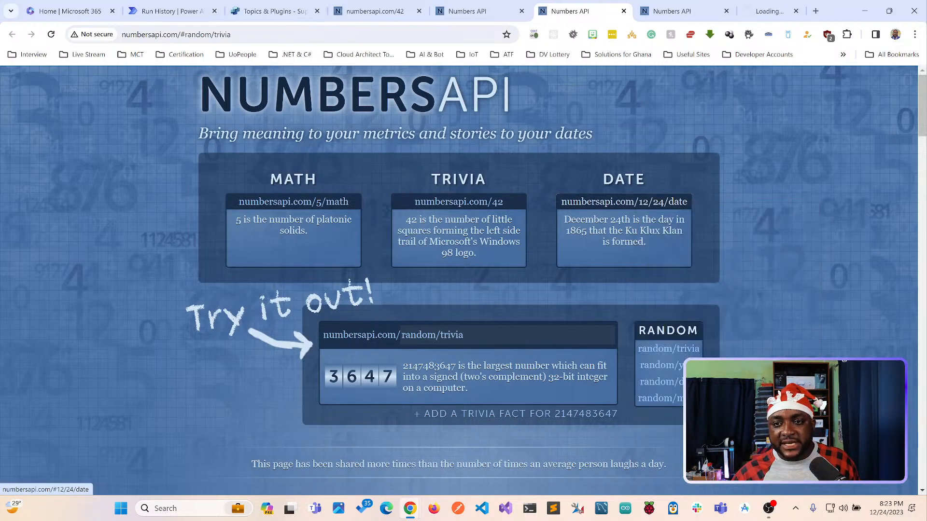
Move the Numbers API #42 tab ahead of the plain numbersapi.com/42 tab and close the random/trivia tab.
left_click(456, 11)
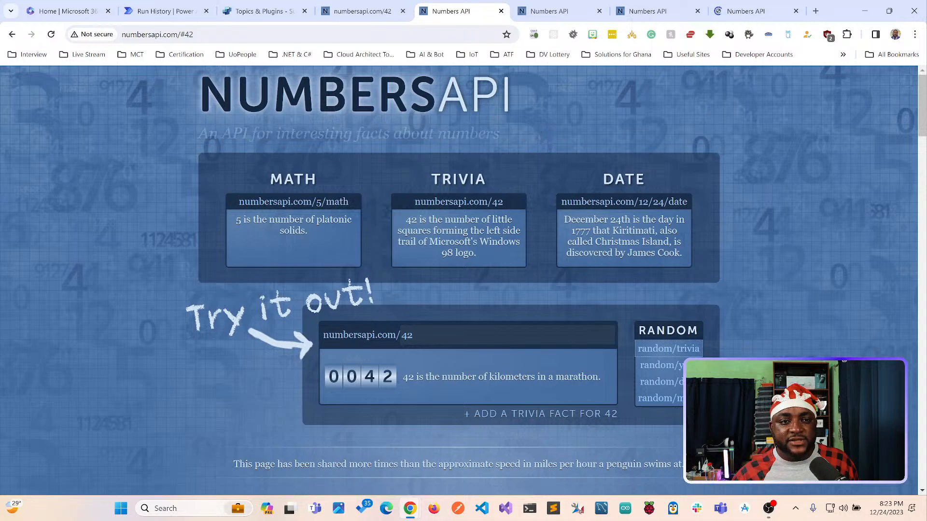
left_click_drag(456, 11, 372, 11)
left_click(459, 11)
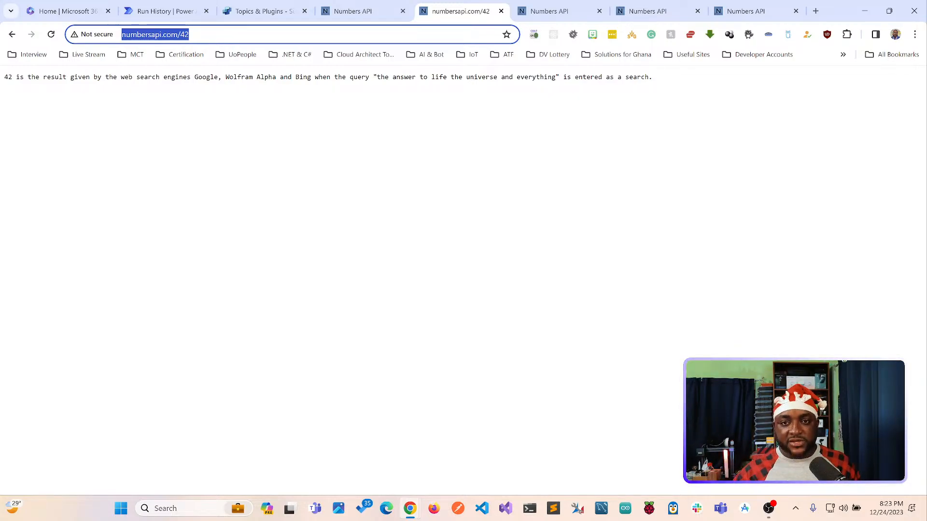
left_click(549, 11)
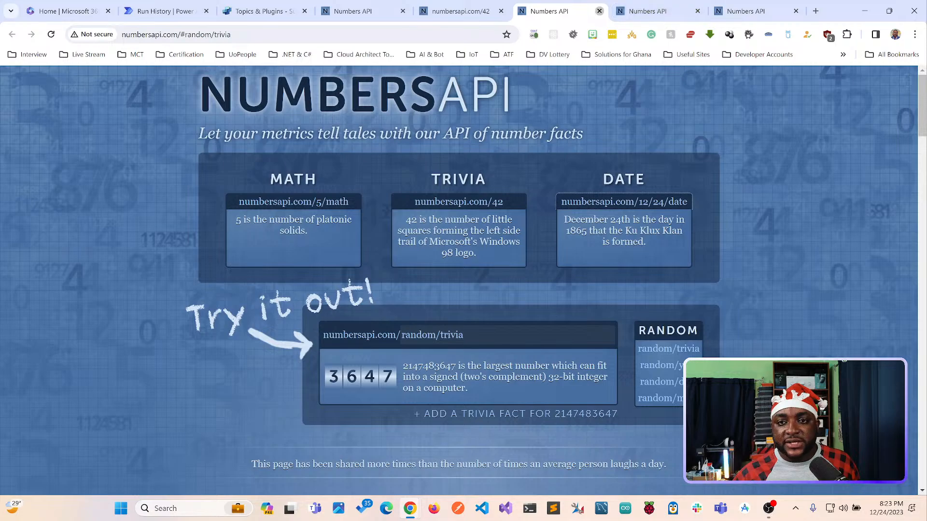
left_click(599, 11)
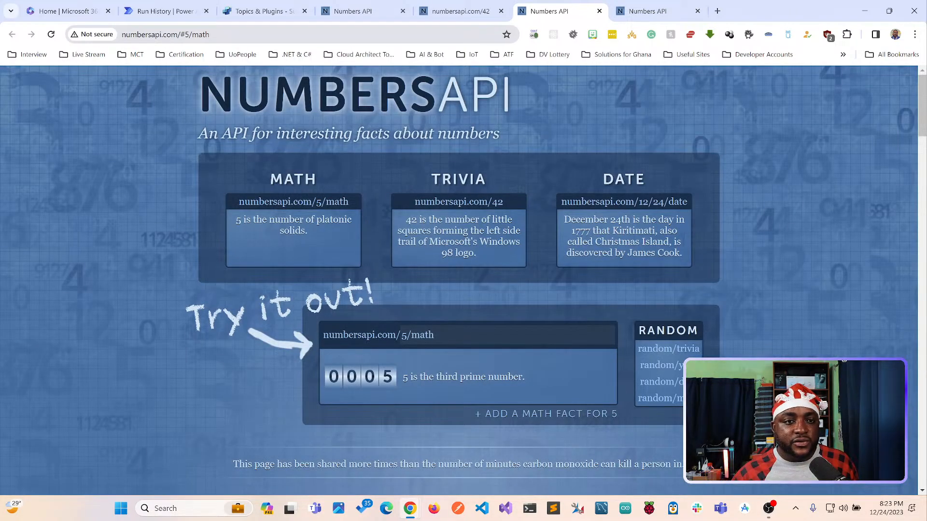
Remove the # from the math page's address and load the plain response at numbersapi.com/5/math.
key("ctrl+l")
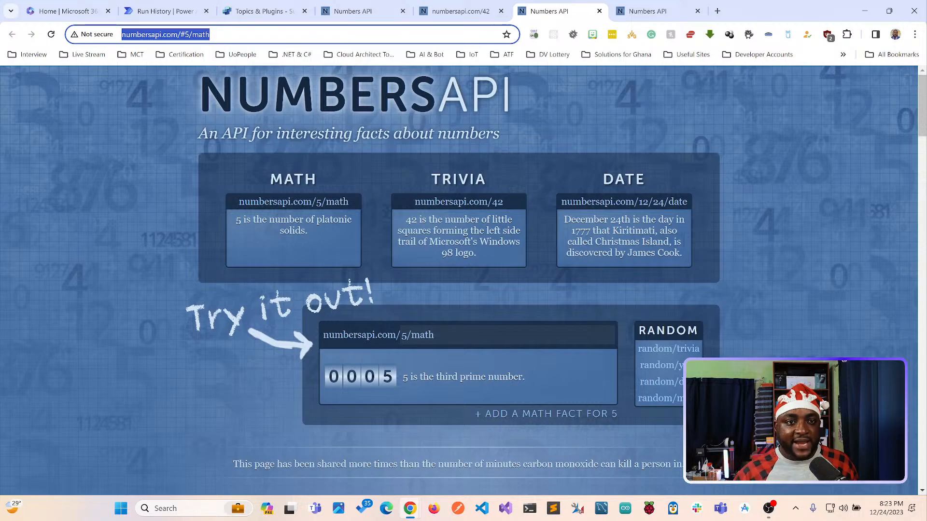
left_click(185, 34)
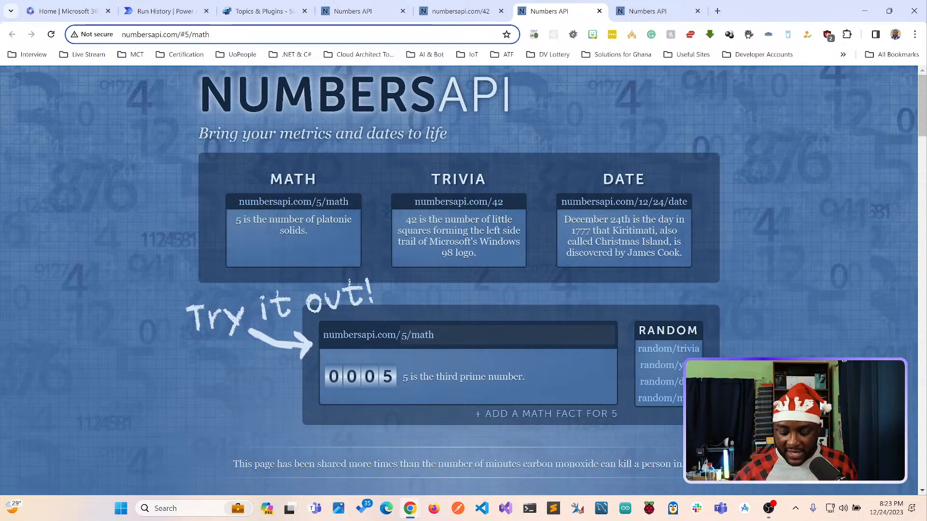
key("BackSpace")
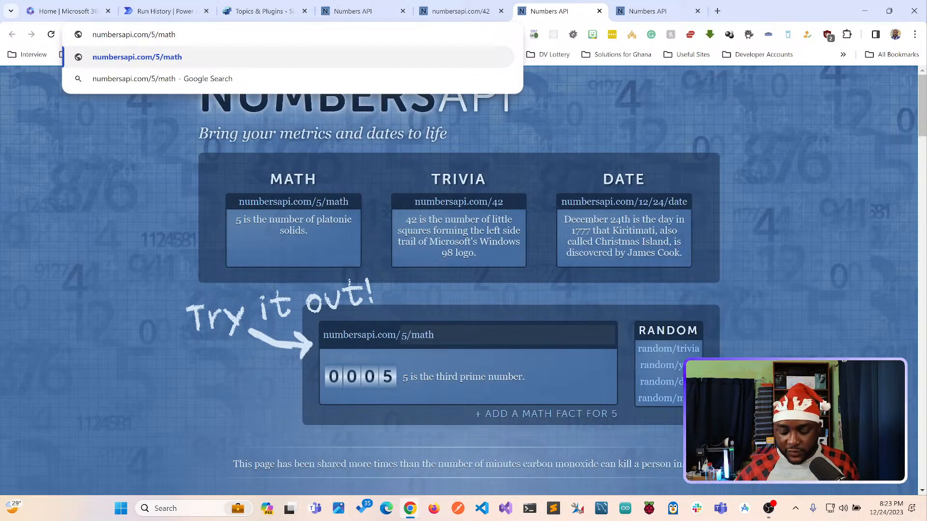
key("Return")
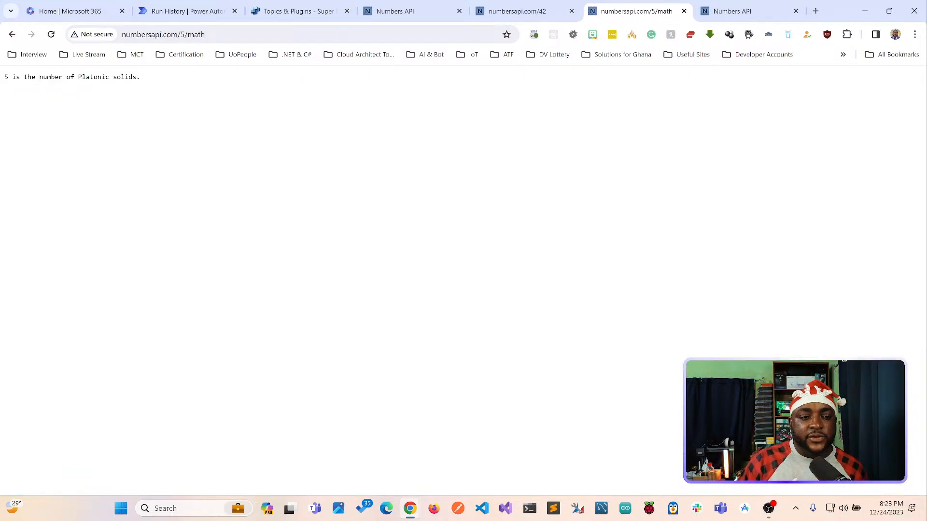
Remove the # from the date page's address, load the plain response at numbersapi.com/12/24/date and reload it for another fact.
key("ctrl+Tab")
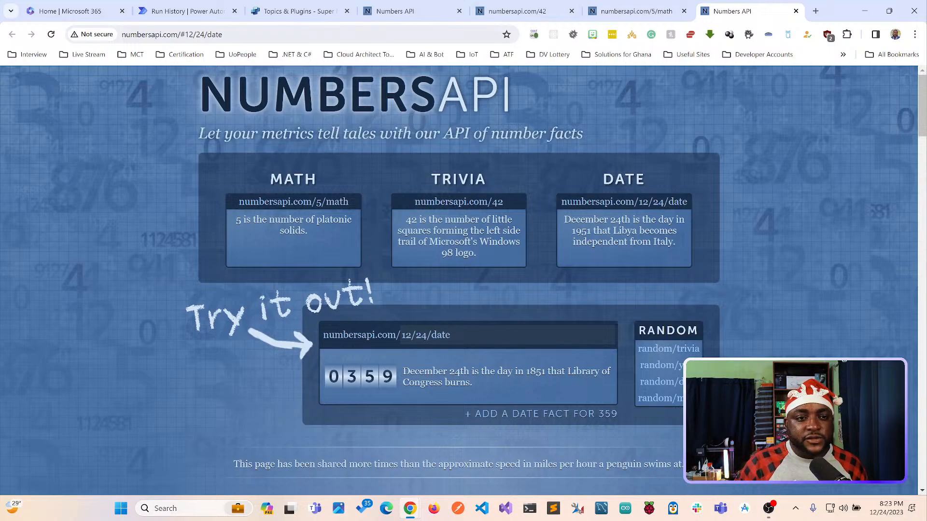
key("ctrl+l")
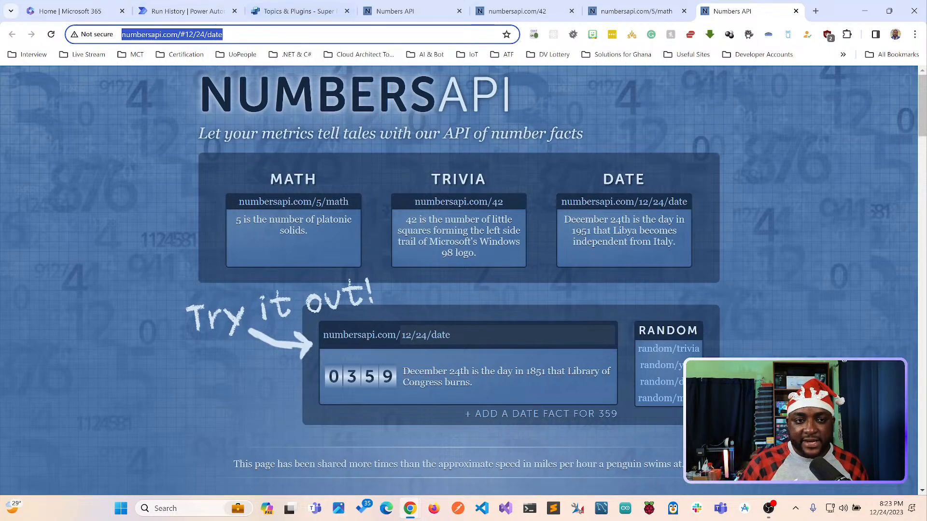
left_click(173, 34)
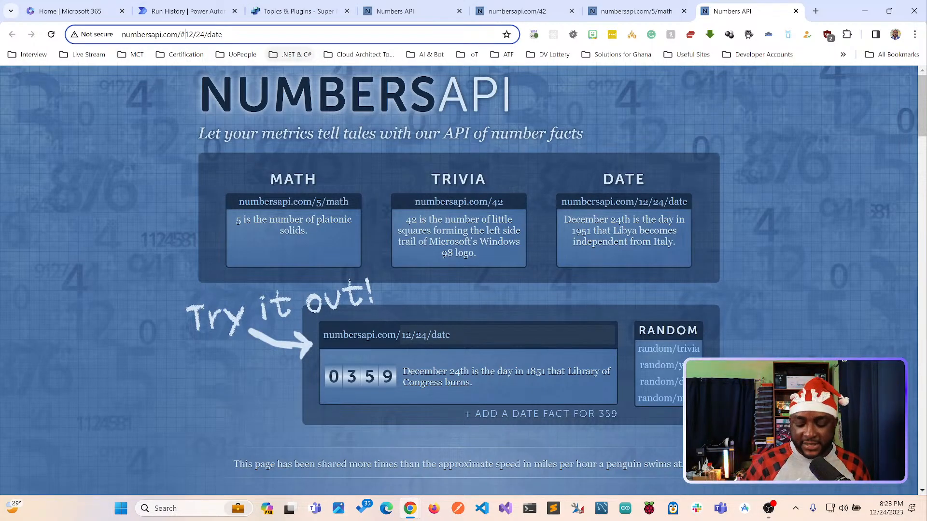
key("BackSpace")
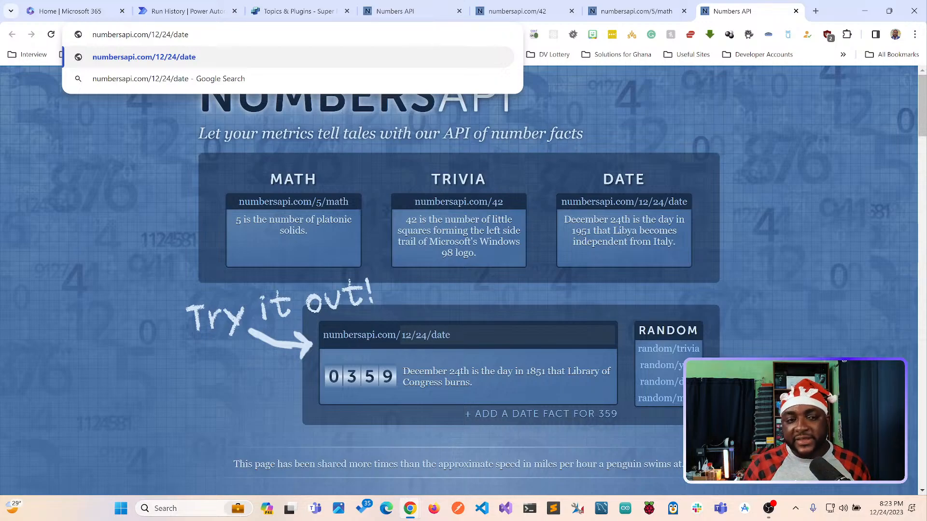
key("Return")
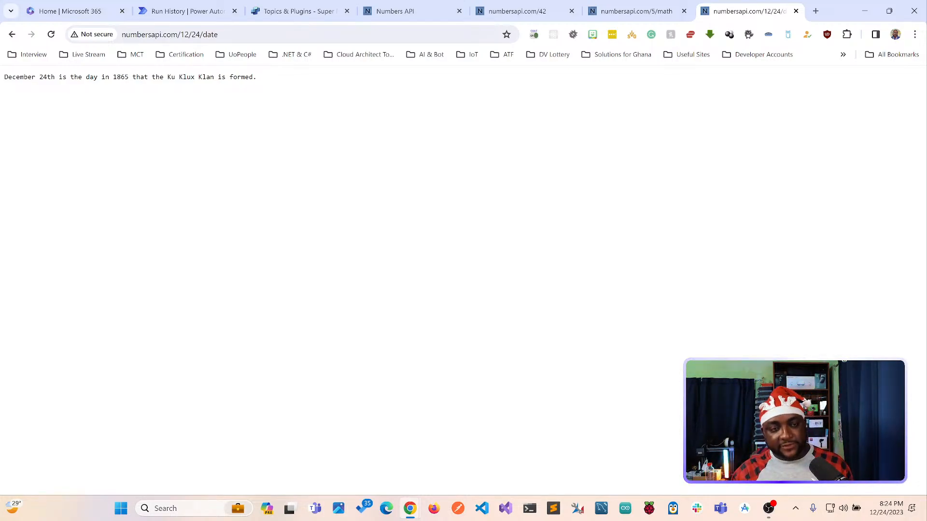
key("ctrl+l")
key("Return")
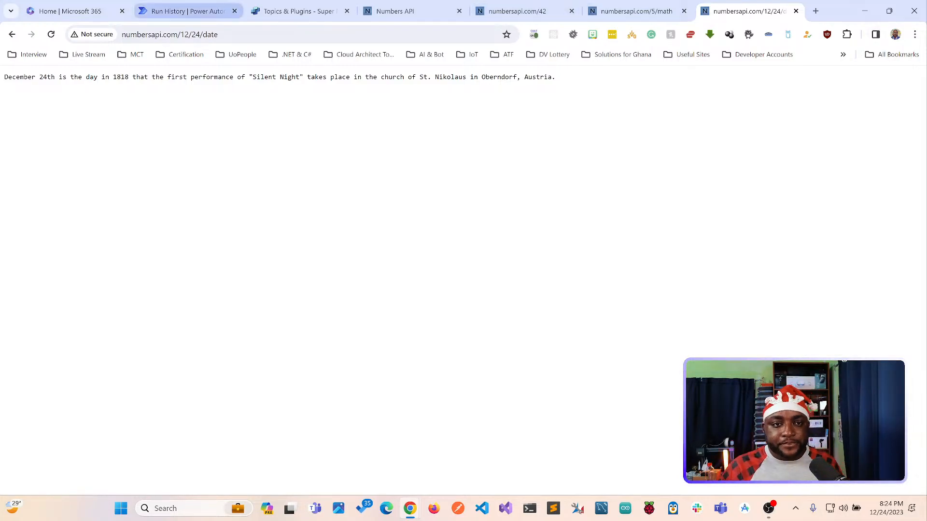
Return to Copilot Studio and review the Numbers topic from its action node back up to the trigger phrases.
left_click(296, 11)
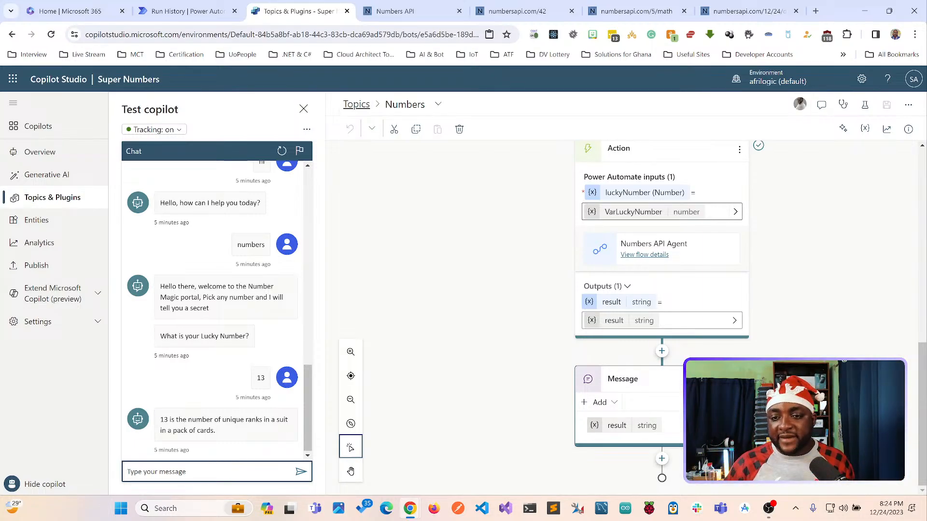
scroll(661, 299, "up", 5)
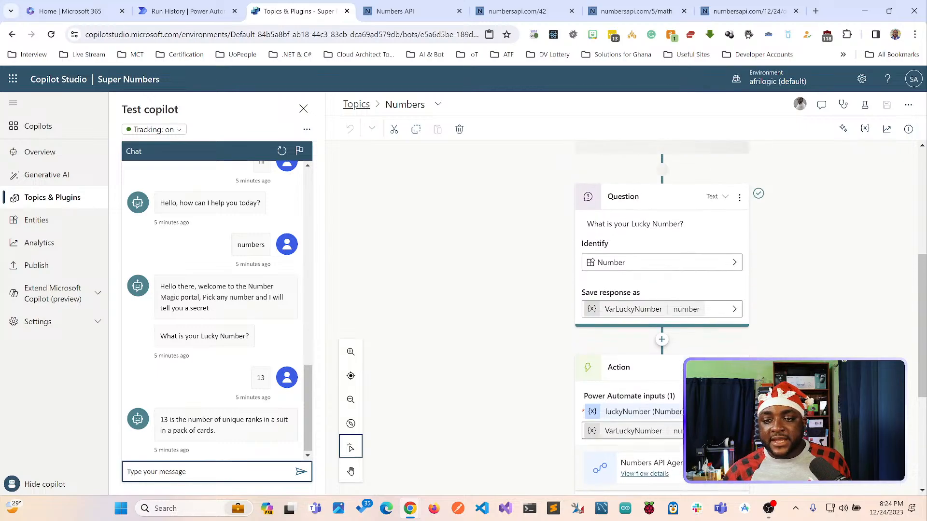
scroll(662, 299, "up", 1)
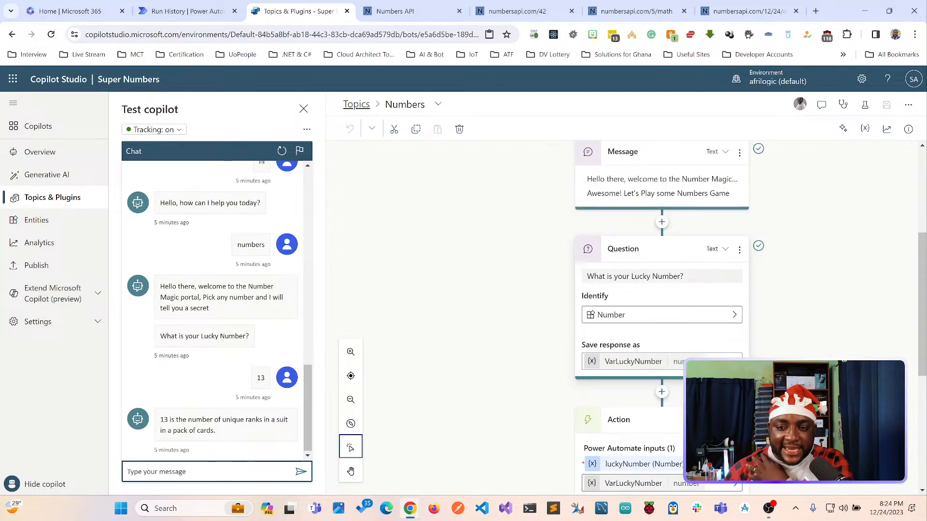
scroll(661, 299, "up", 1)
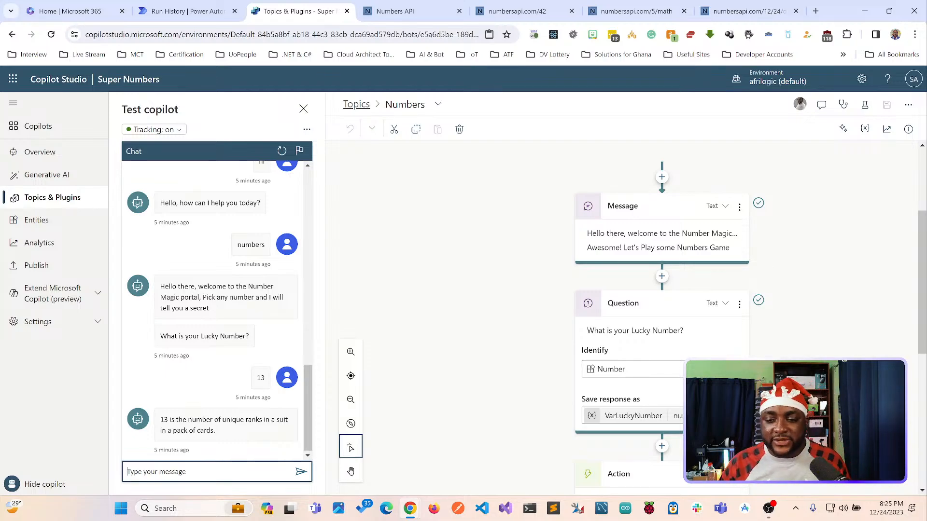
scroll(662, 290, "up", 3)
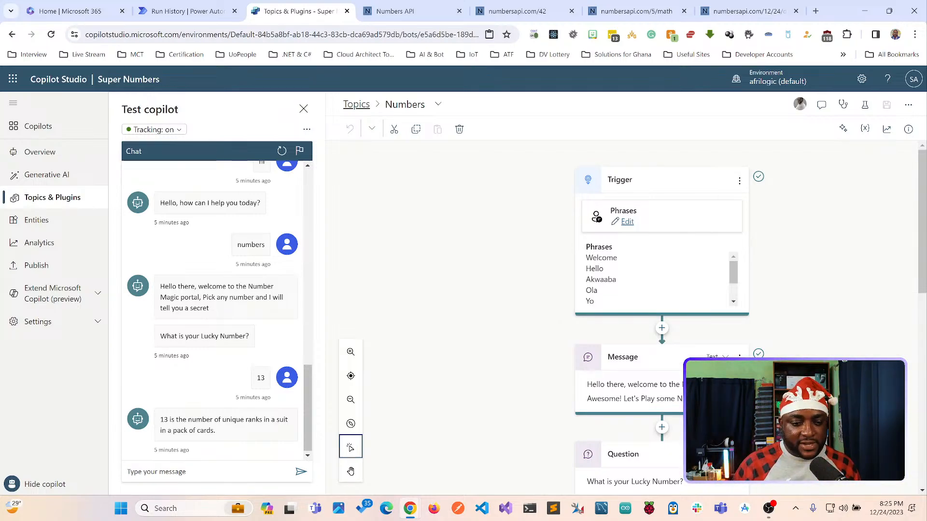
Test the copilot by sending the messages "hi", "hey" and "Numbers" in the test chat.
left_click(193, 471)
type("hi")
key("Return")
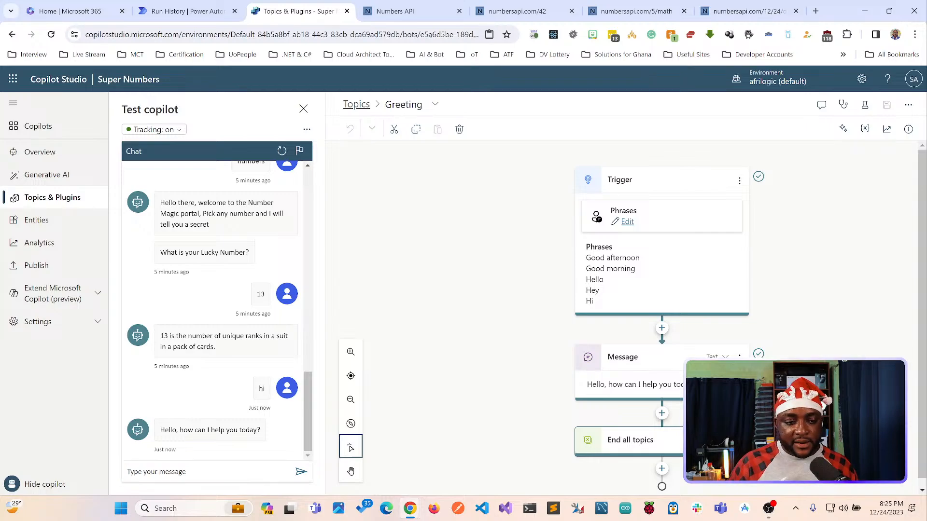
type("hey")
key("Return")
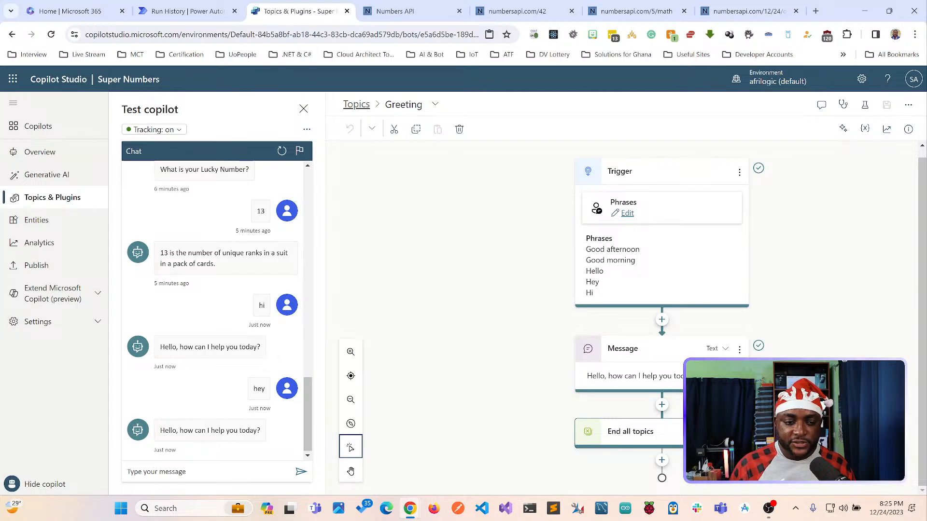
type("Number")
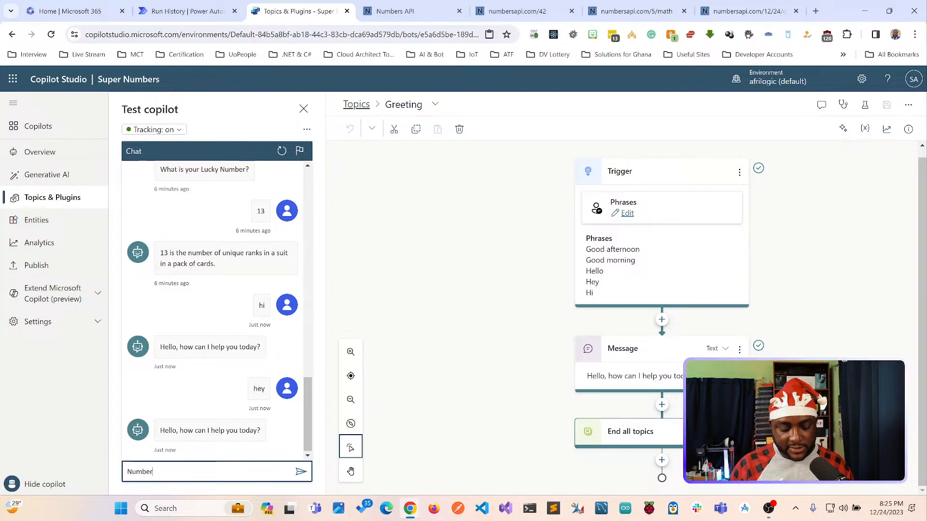
type("s")
key("Return")
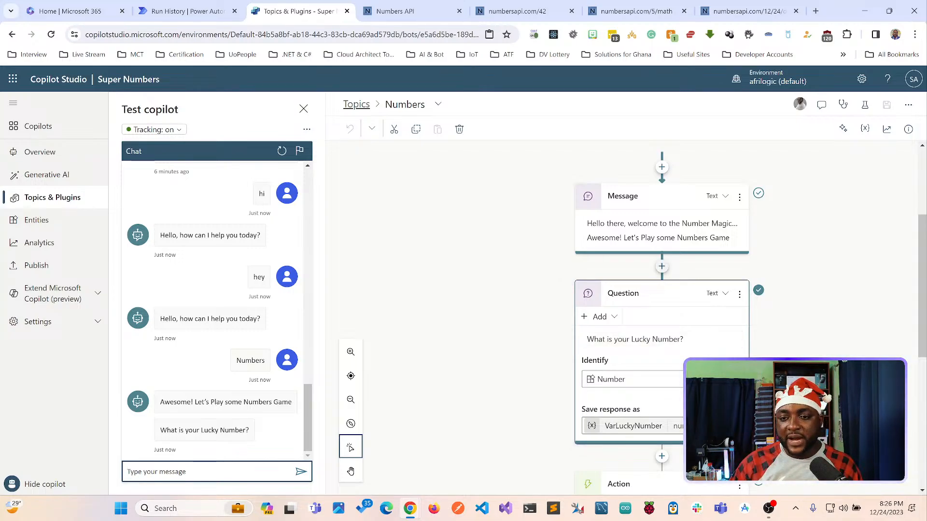
Insert a question between the welcome message and the lucky number question, asking "What category to you want to play?".
left_click(662, 266)
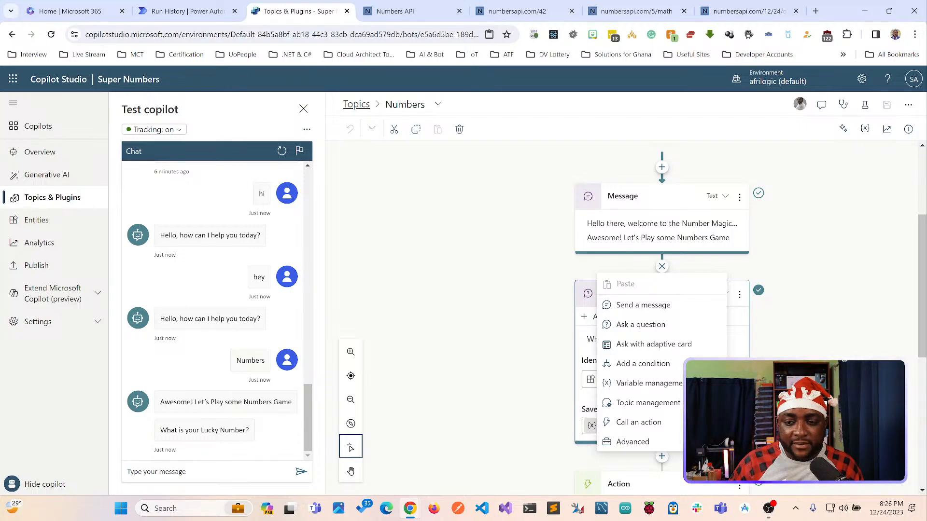
left_click(662, 267)
left_click(662, 267)
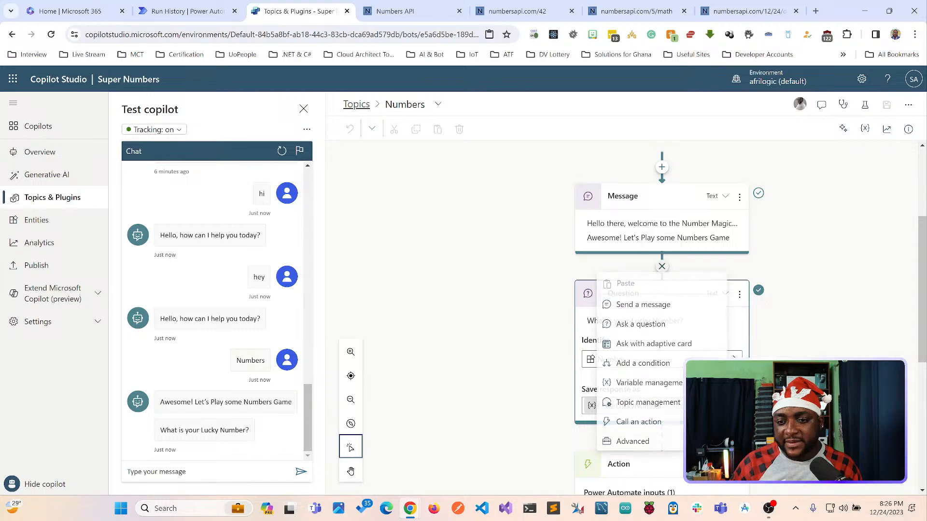
left_click(641, 325)
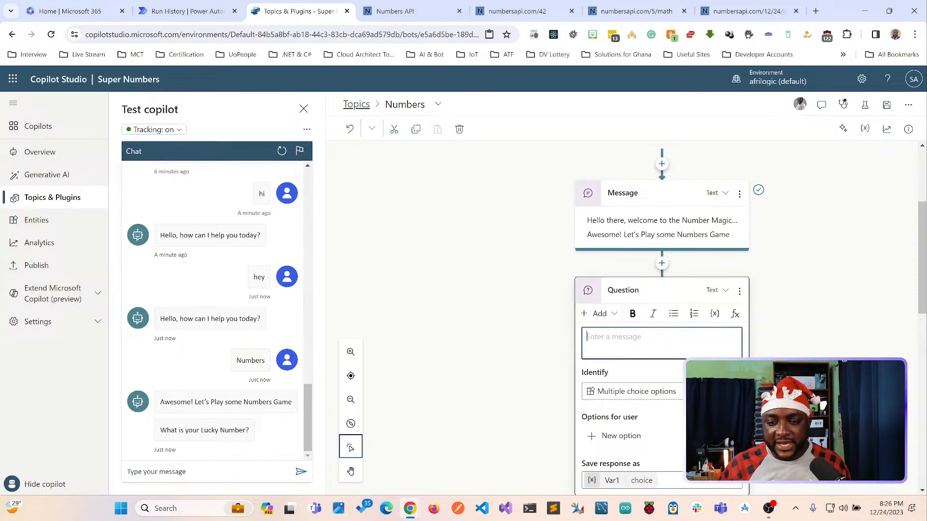
type("What category to you want to play")
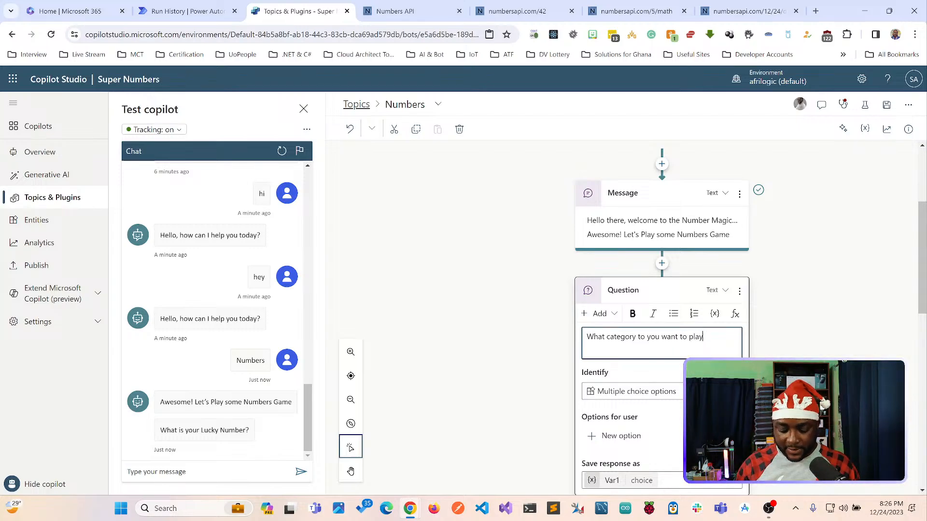
type("?")
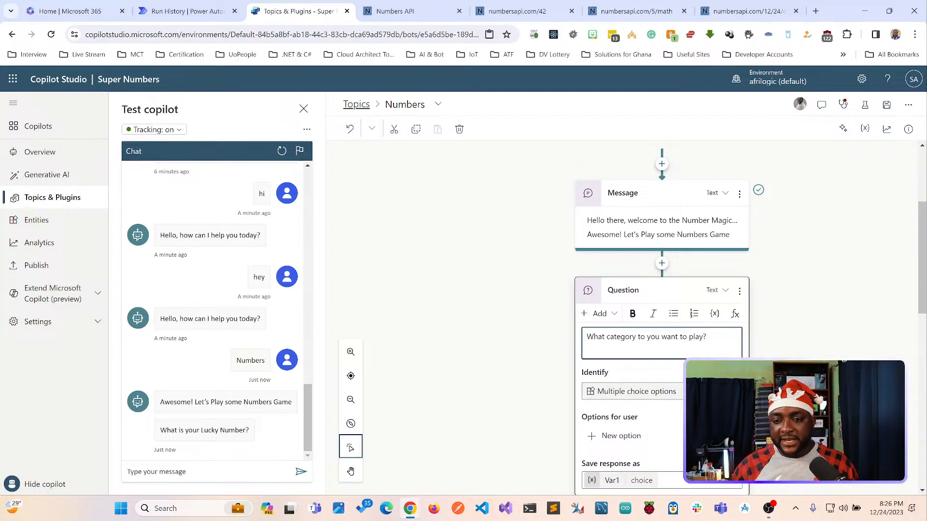
Have the category question identify multiple choice options and add the user options Trivia and Math.
scroll(662, 314, "down", 3)
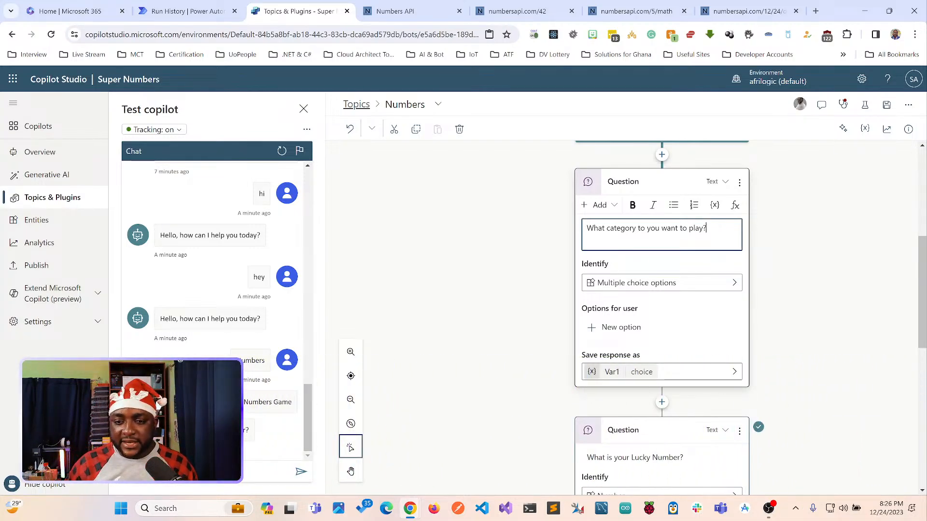
left_click(661, 284)
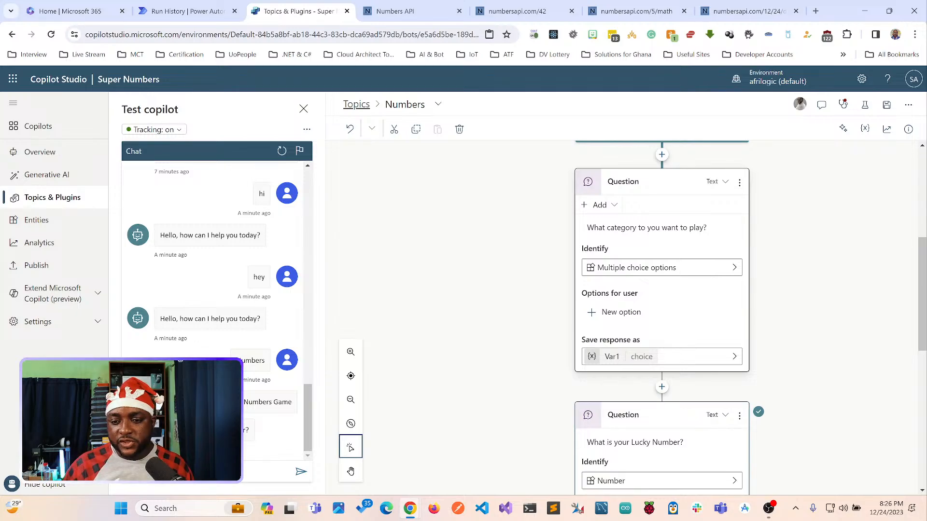
left_click(662, 268)
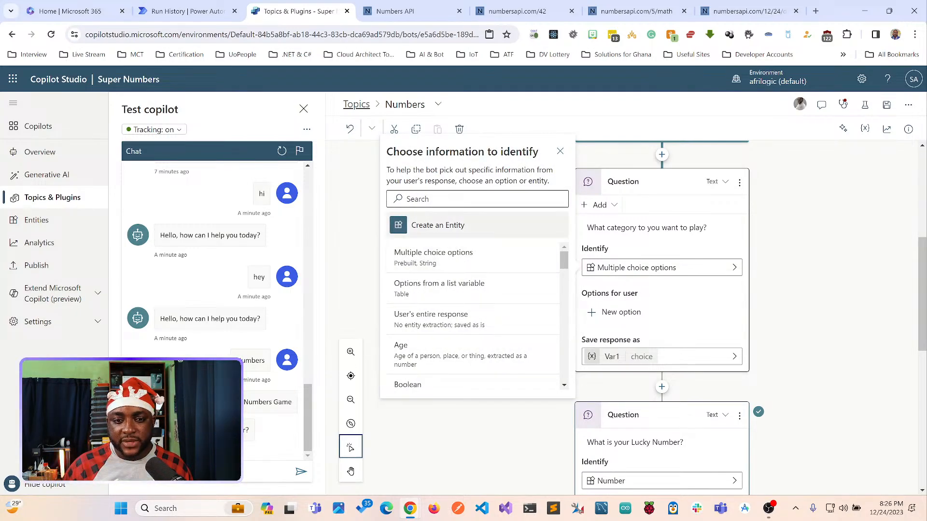
left_click(472, 258)
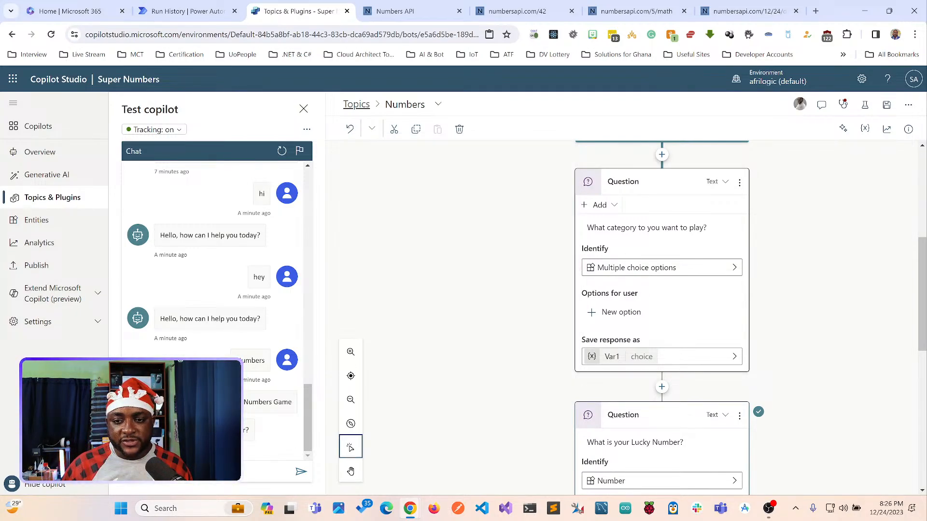
left_click(621, 312)
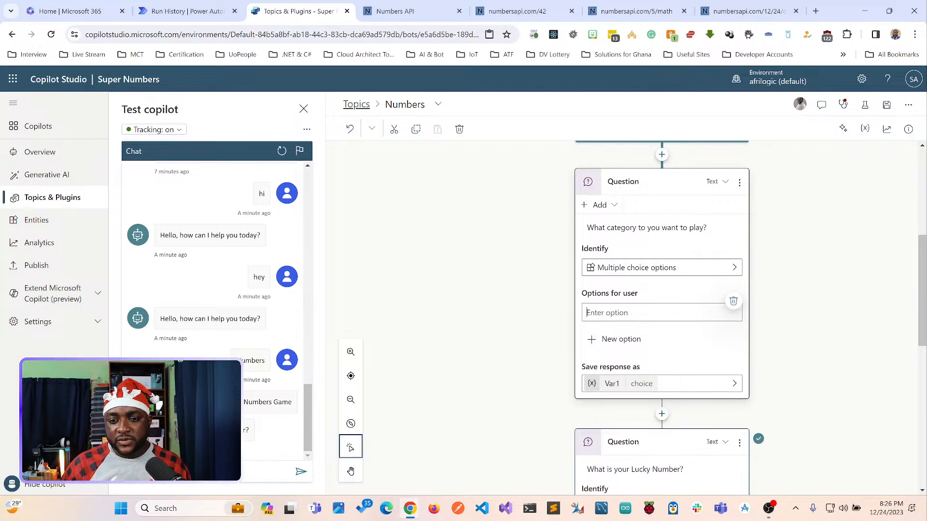
type("Tr")
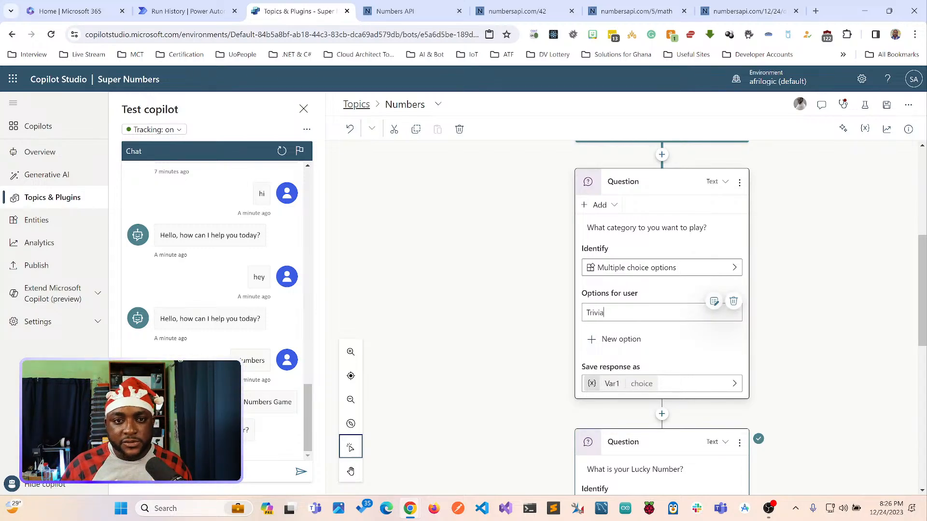
type("ivia")
left_click(401, 10)
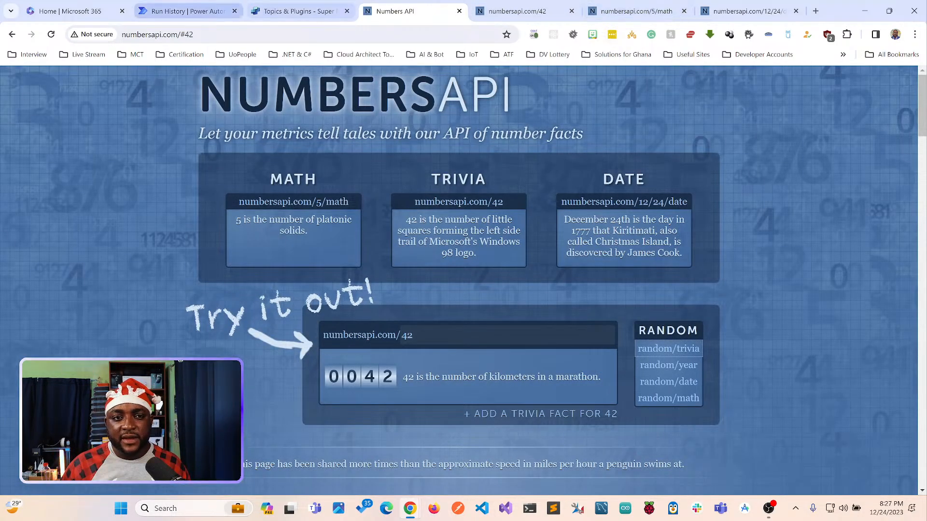
left_click(295, 11)
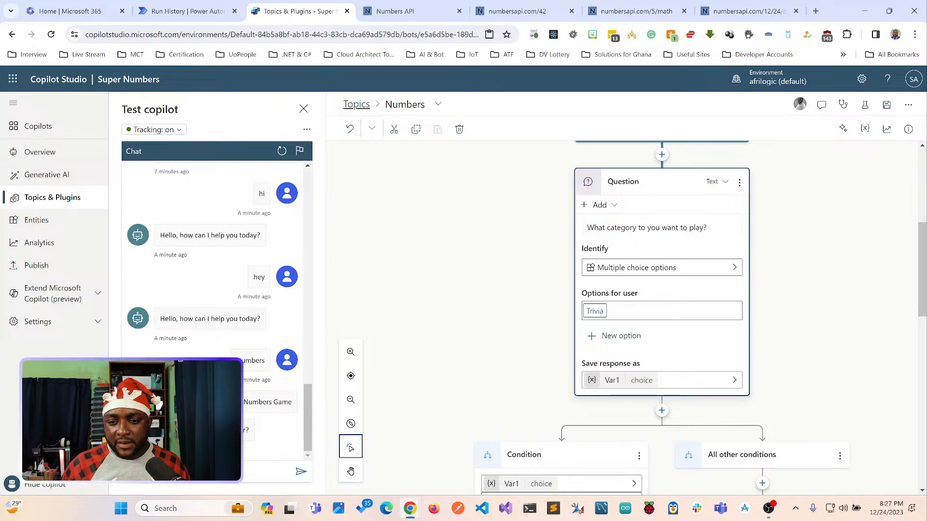
left_click(621, 336)
type("Math")
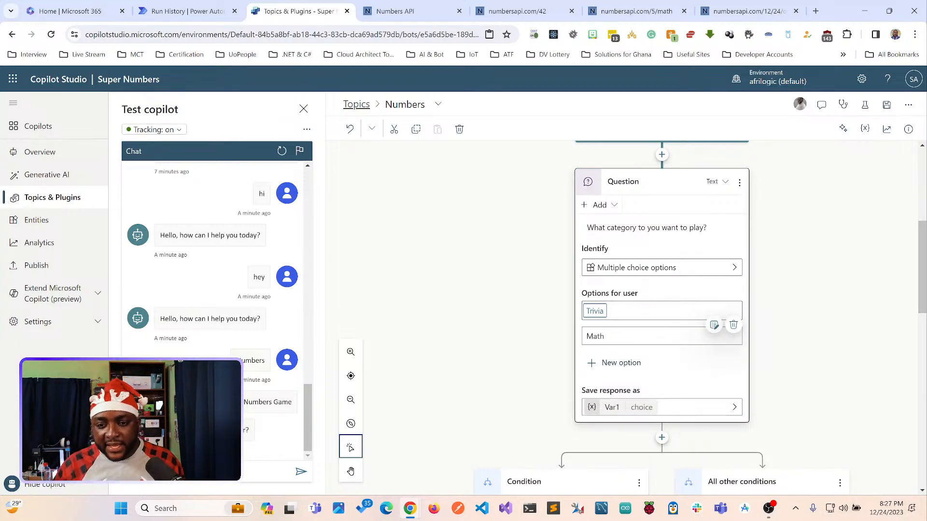
key("Return")
Rename the variable that stores the category question's response to varGameOption.
left_click(675, 404)
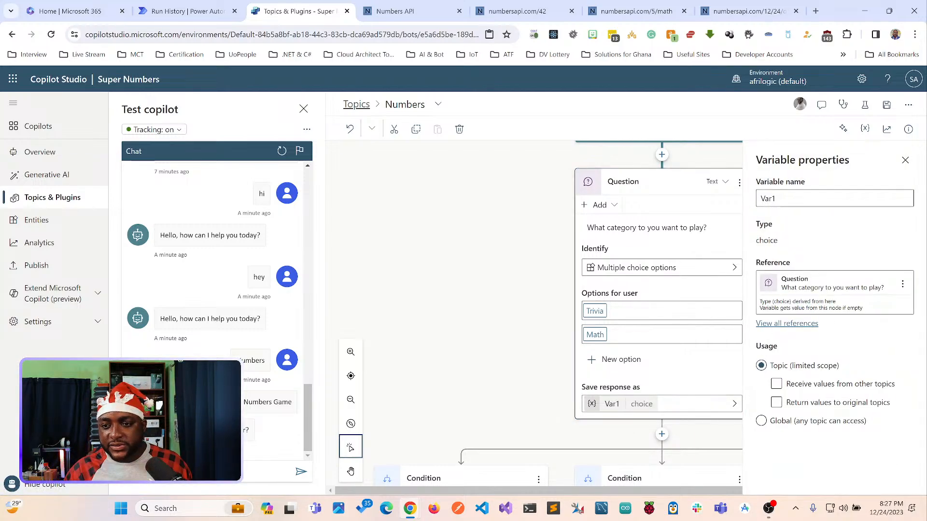
type("var")
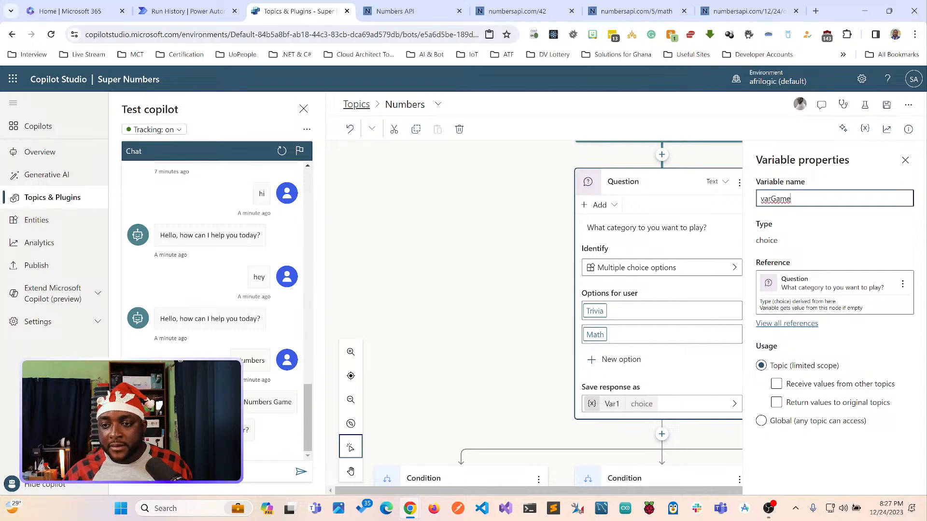
type("Game")
key("BackSpace")
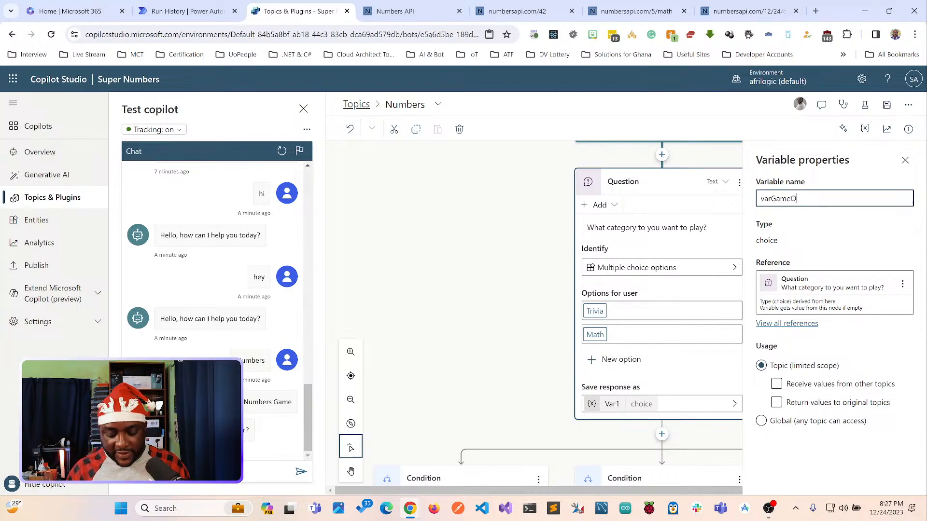
type("Otio")
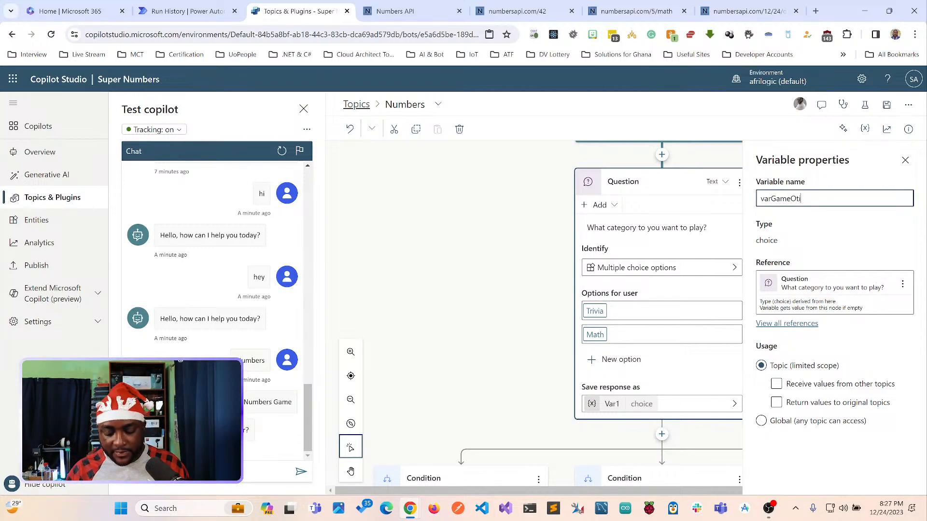
key("BackSpace")
key("BackSpace")
key("BackSpace")
type("ption")
key("BackSpace")
key("BackSpace")
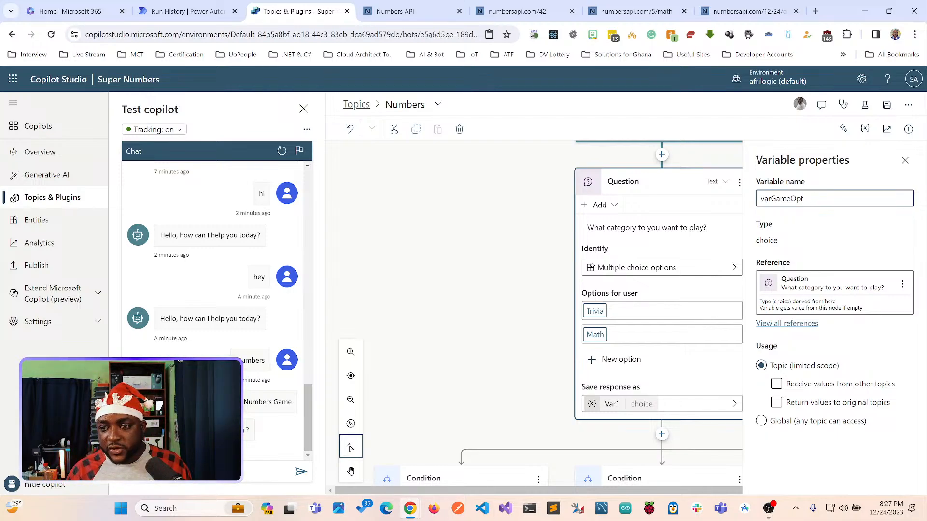
key("BackSpace")
type("ion")
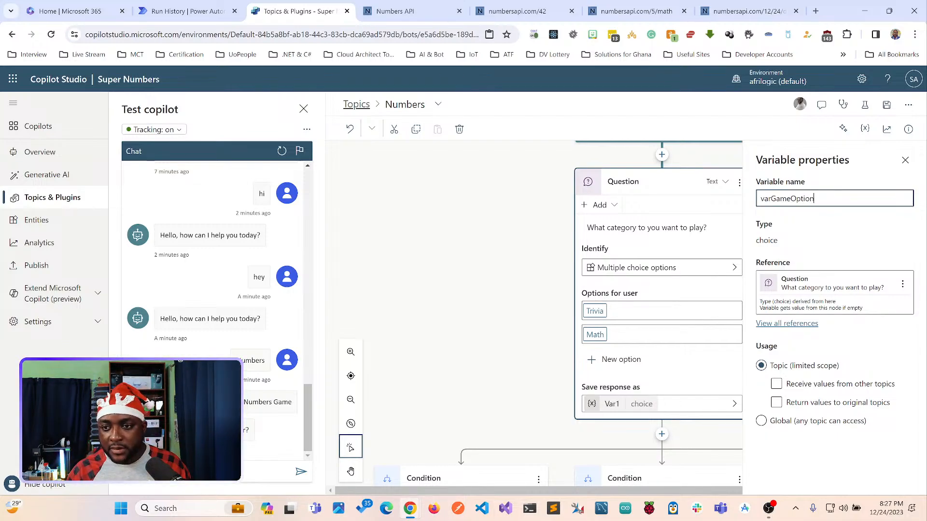
Apply the new variable name varGameOption and close the variable's properties.
key("Tab")
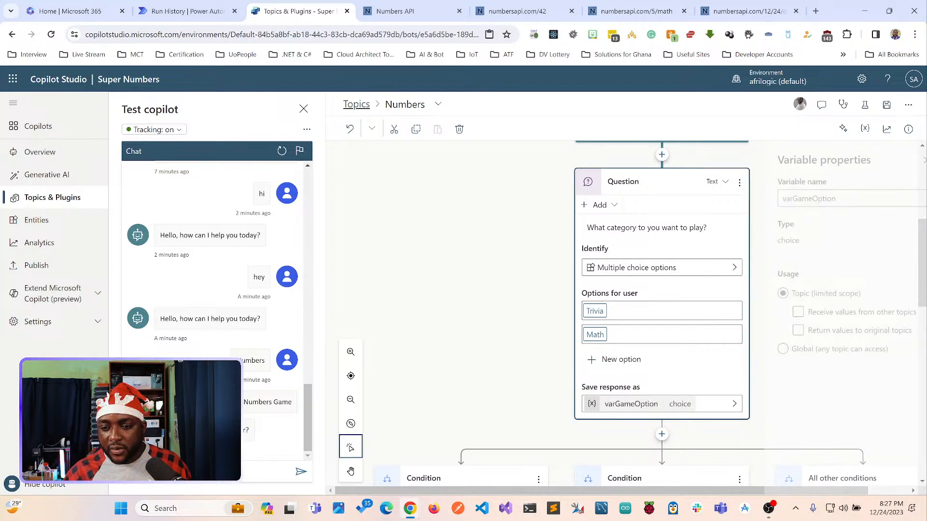
scroll(538, 314, "down", 1)
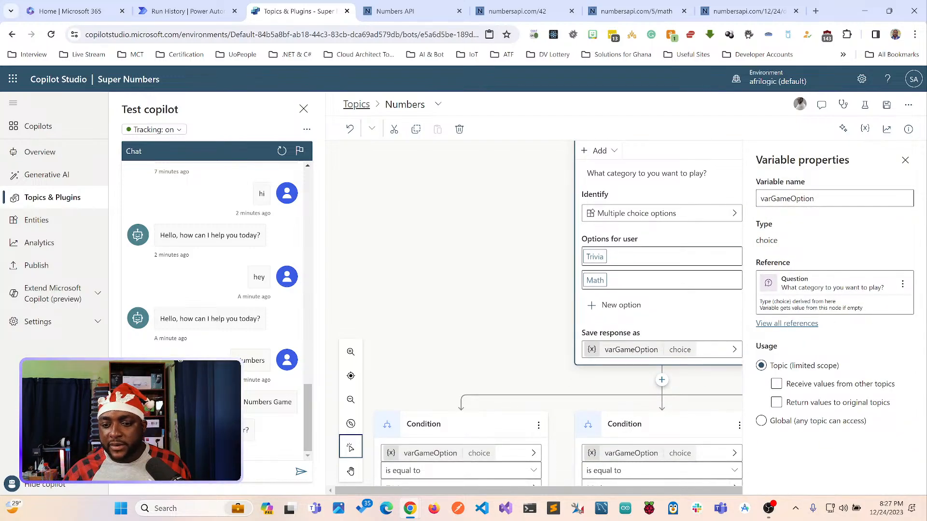
scroll(538, 314, "right", 1)
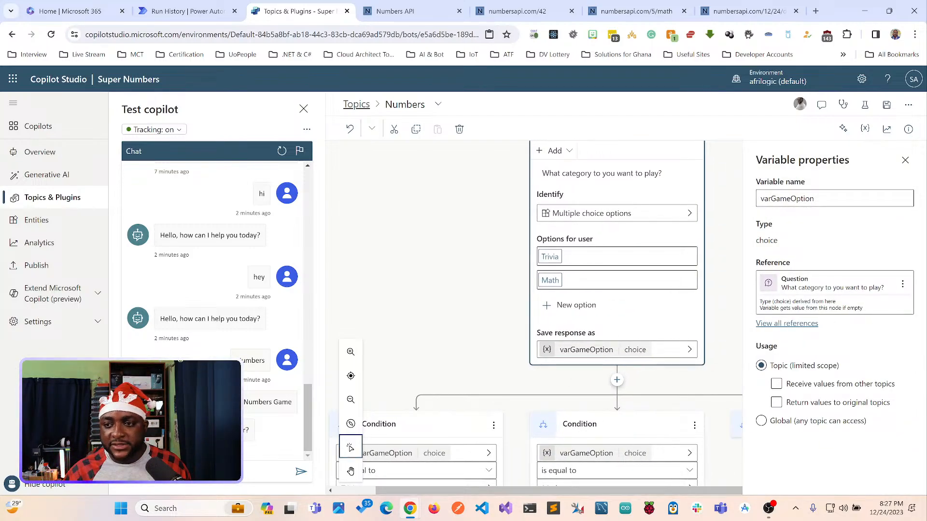
left_click(905, 160)
Review the category question, its Trivia and Math condition branches, and the lucky number question that follows them.
scroll(627, 314, "down", 3)
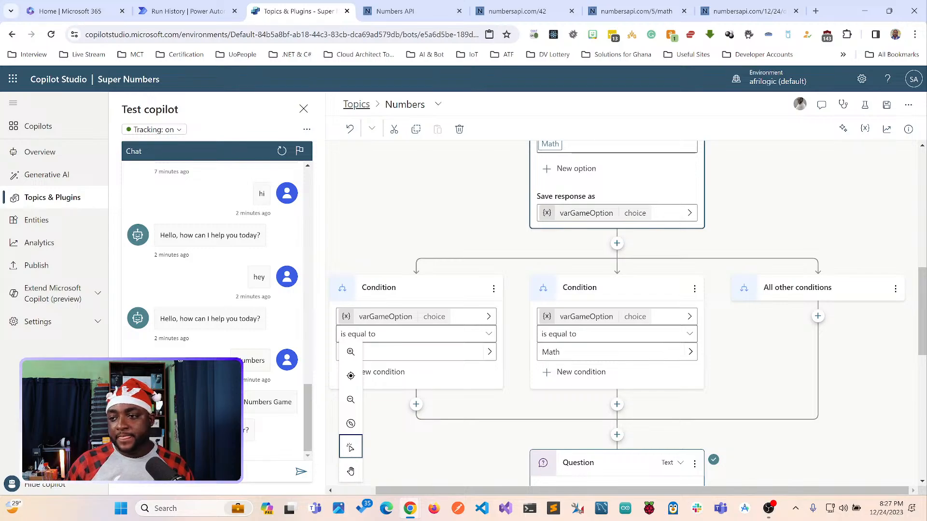
scroll(623, 314, "down", 3)
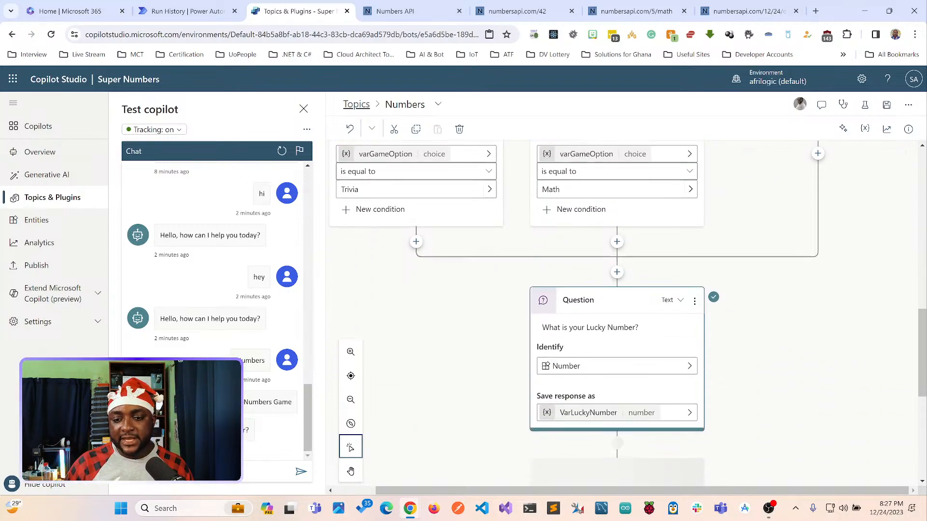
scroll(622, 314, "up", 2)
scroll(617, 313, "up", 10)
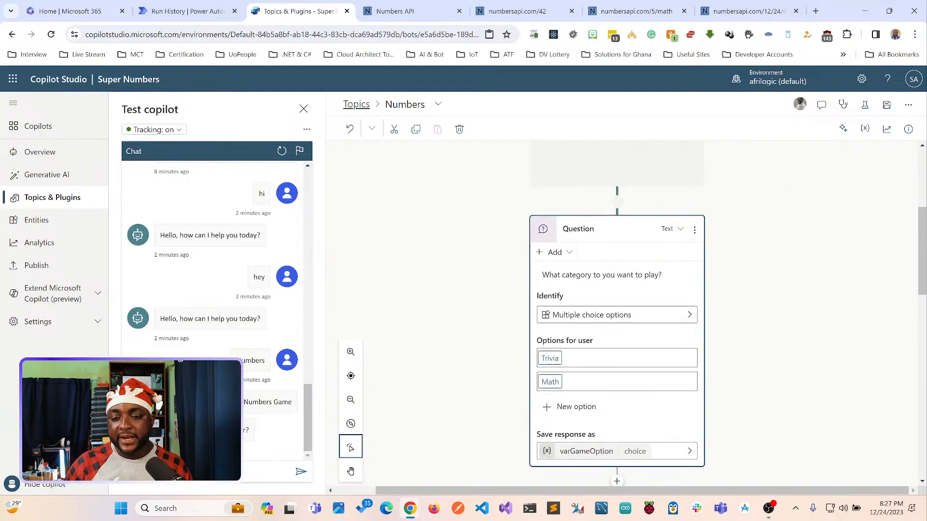
scroll(617, 309, "down", 3)
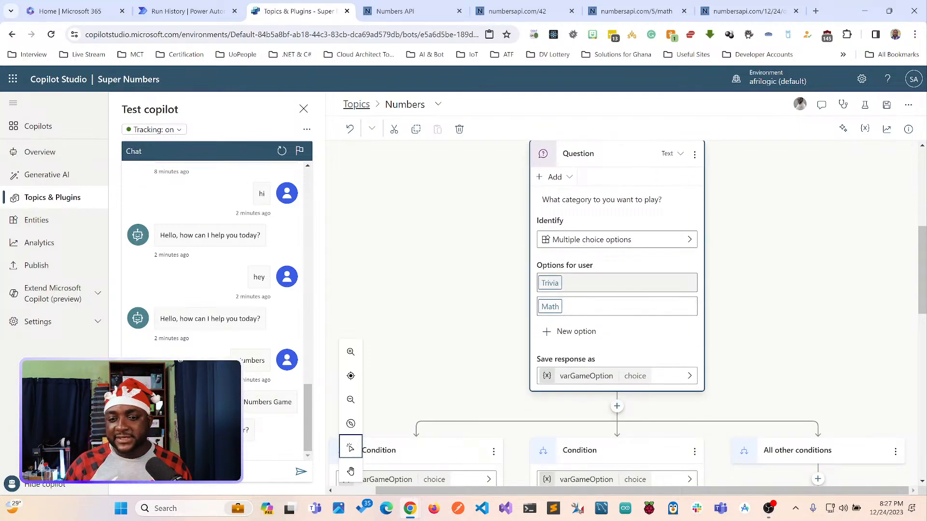
scroll(617, 289, "down", 3)
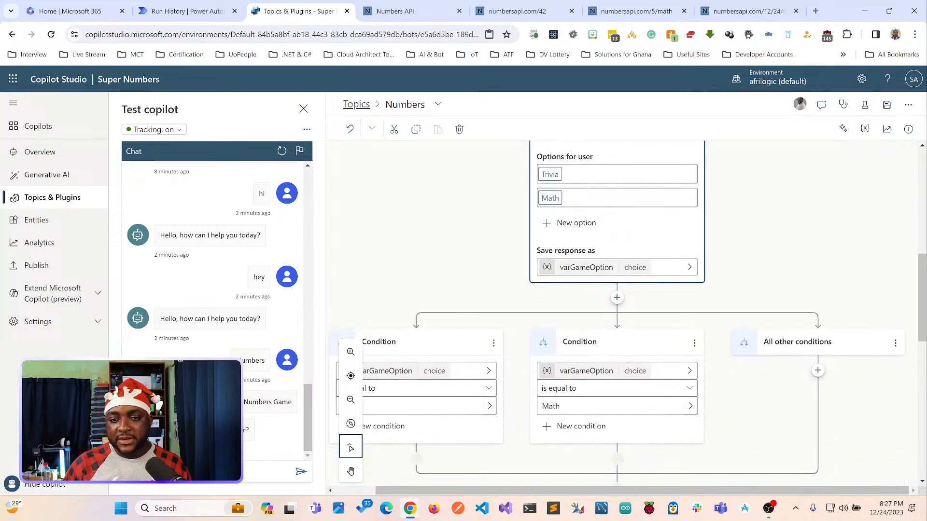
scroll(485, 260, "down", 3)
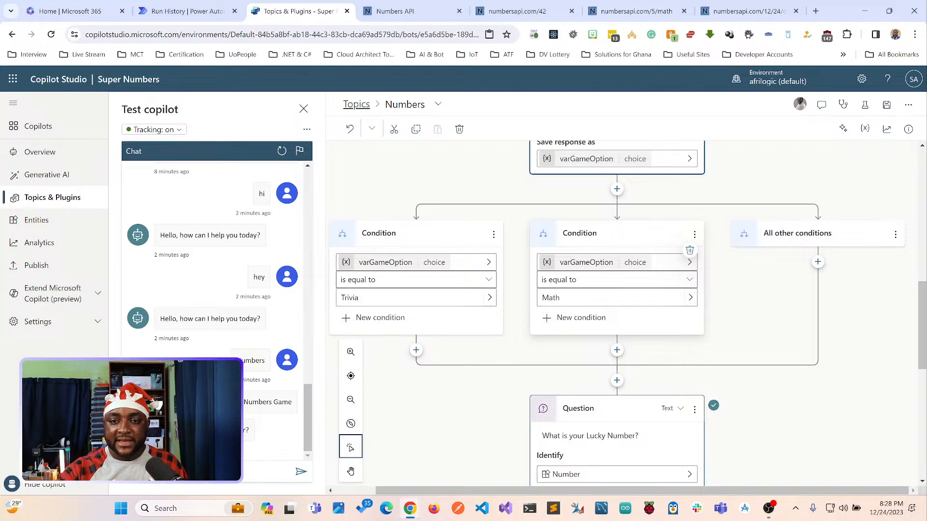
scroll(627, 289, "up", 3)
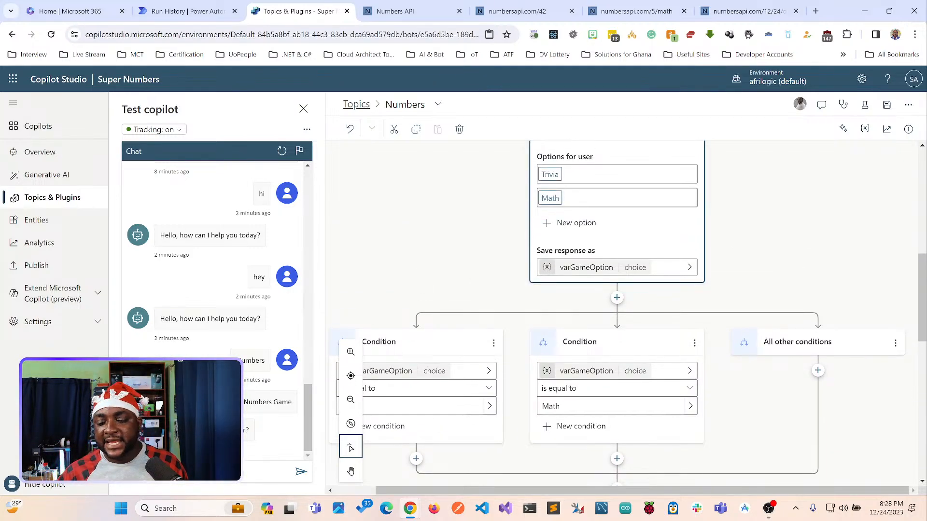
scroll(627, 290, "down", 3)
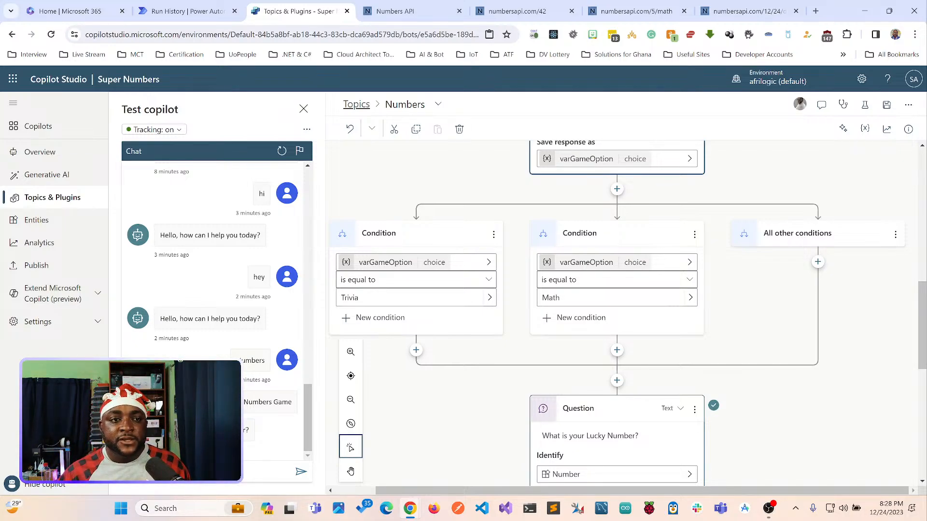
Switch to Power Automate, open the Numbers API Agent flow for editing, and add a text input to its trigger.
left_click(184, 10)
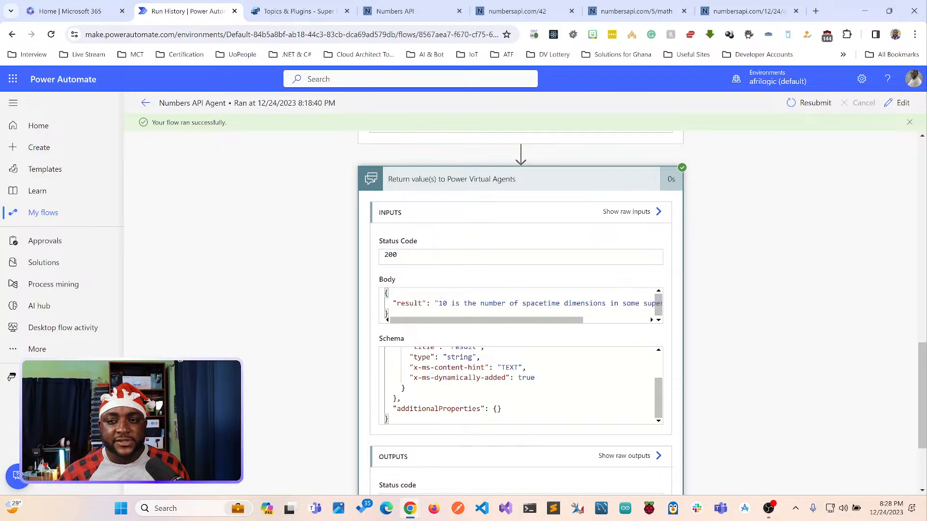
left_click(897, 103)
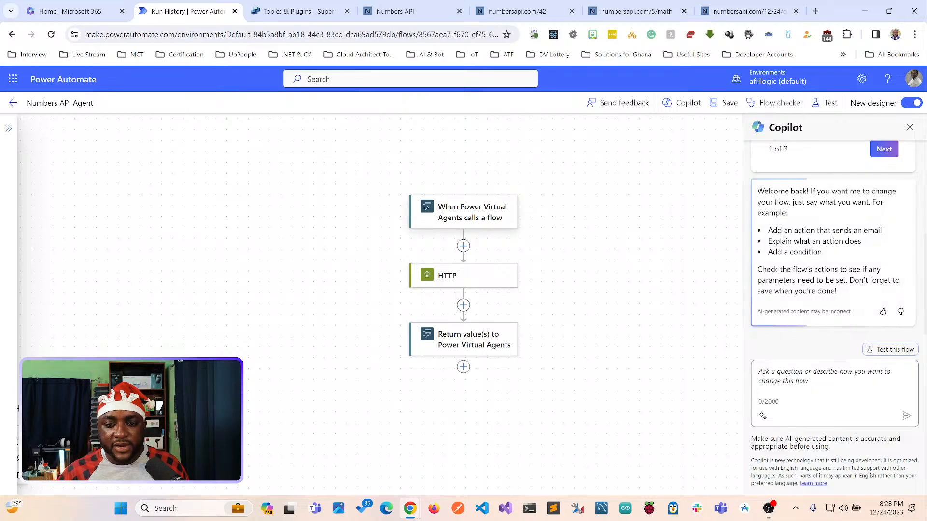
left_click(463, 212)
left_click(36, 221)
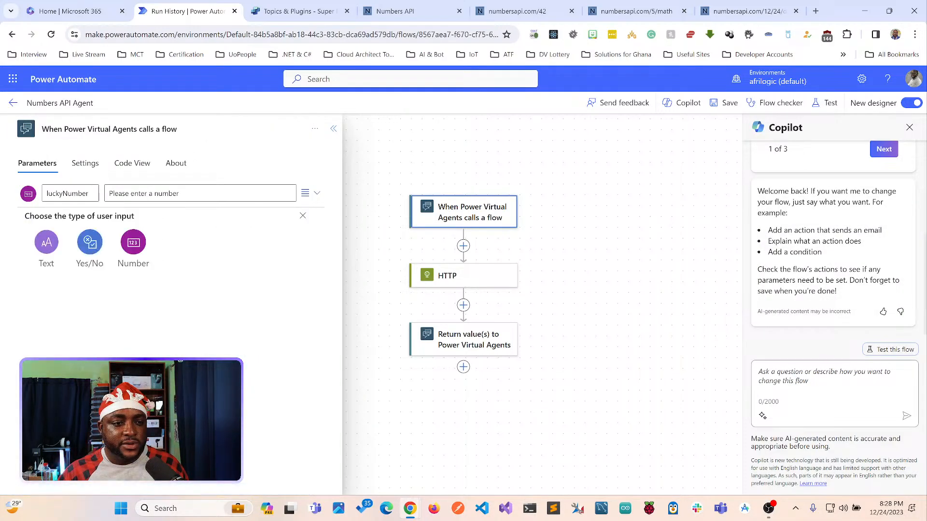
left_click(46, 242)
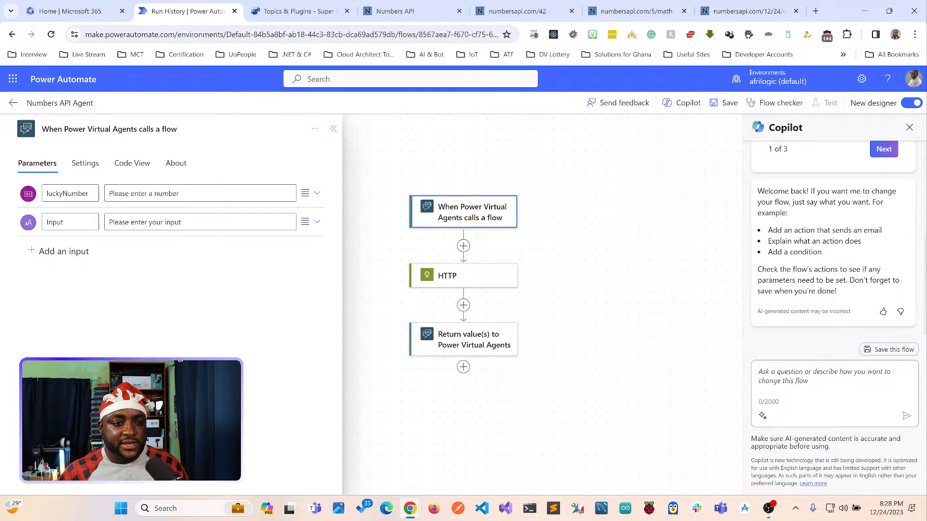
Name the trigger's new text input gameOption and set its description to "Please Provide you game option".
key("BackSpace")
key("BackSpace")
key("BackSpace")
key("BackSpace")
key("BackSpace")
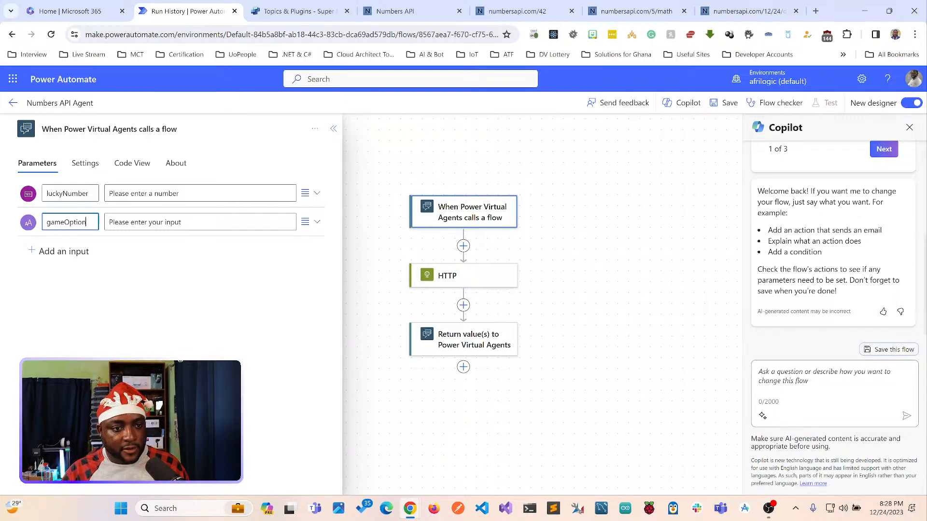
left_click_drag(182, 222, 109, 222)
type("Ple")
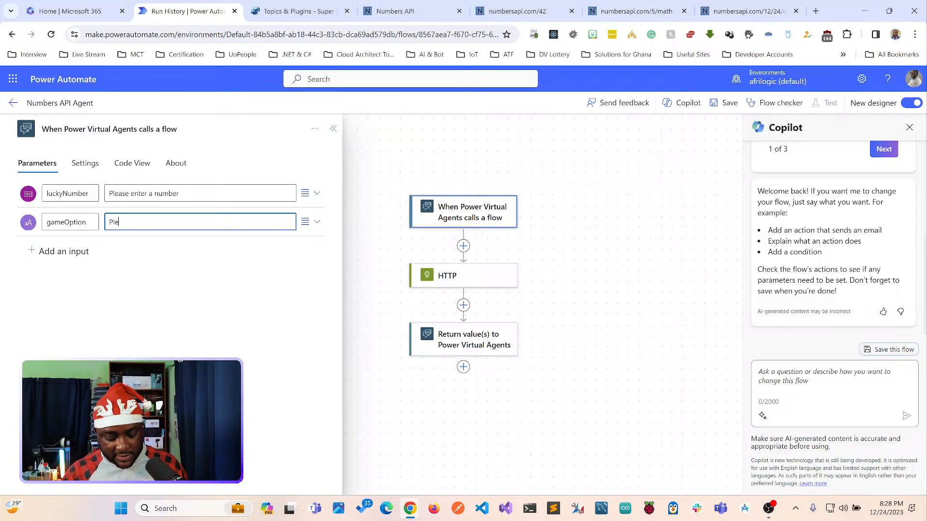
type("ase Provide you game option")
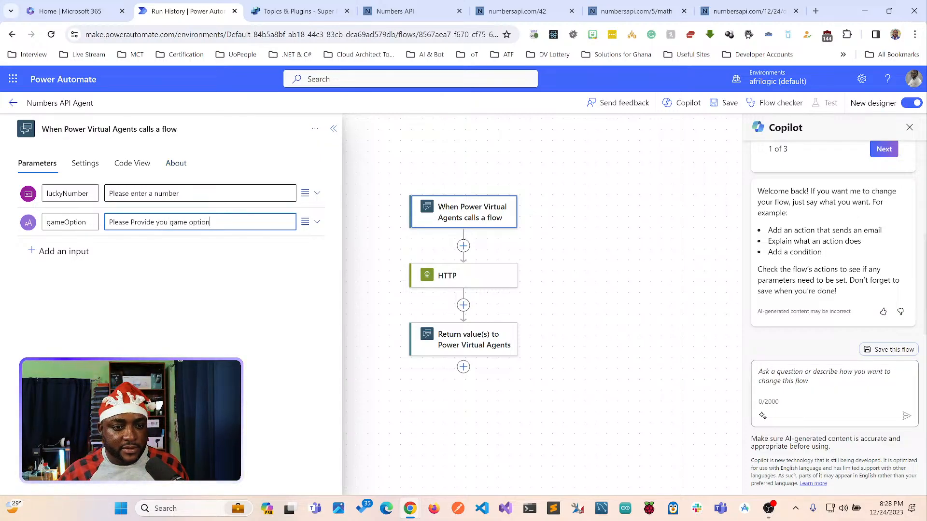
key("Tab")
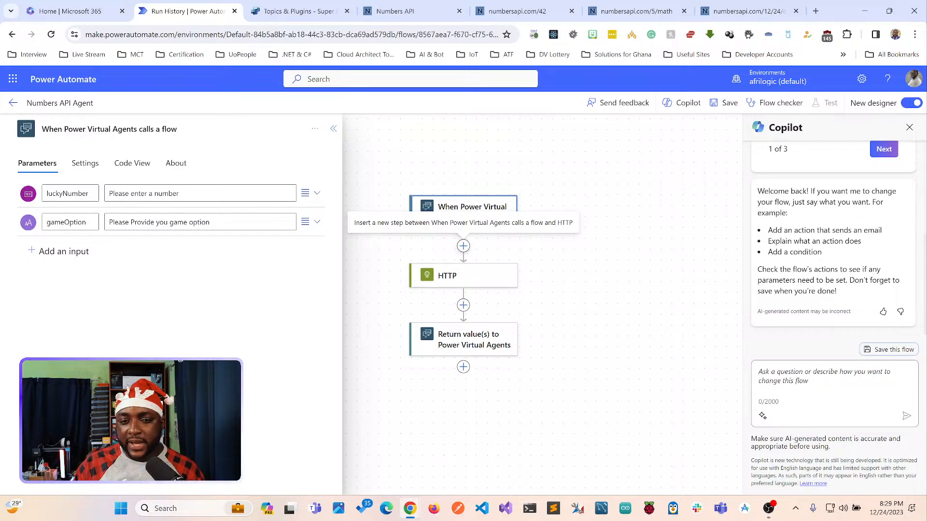
Insert an Initialize variable action between the Power Virtual Agents trigger and the HTTP action.
left_click(463, 246)
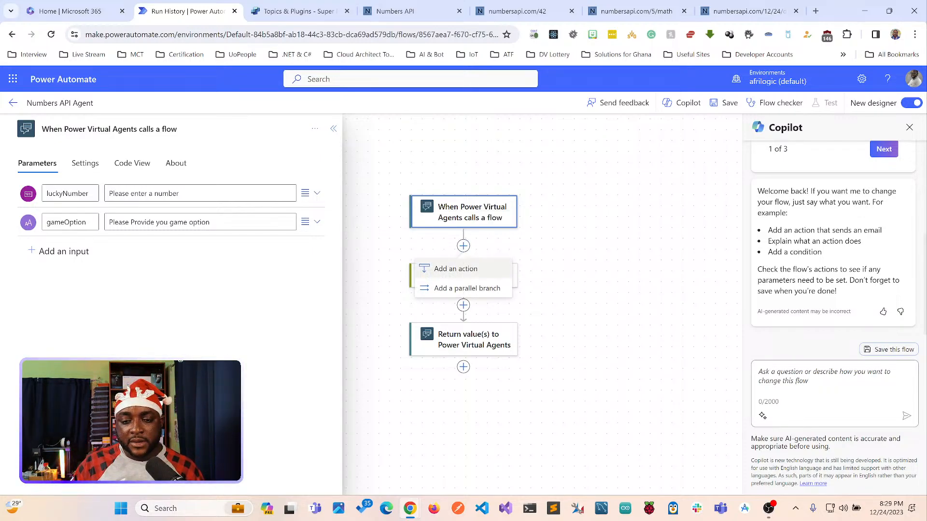
left_click(455, 268)
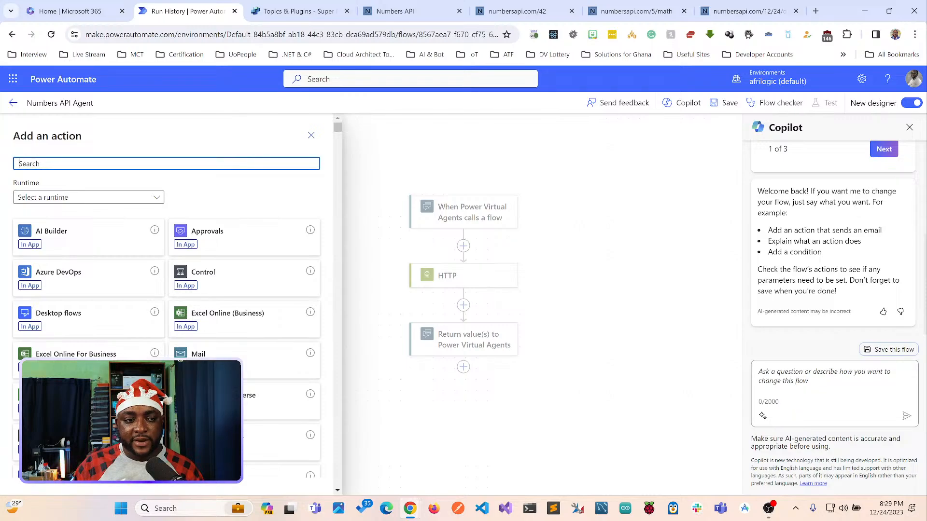
type("variable")
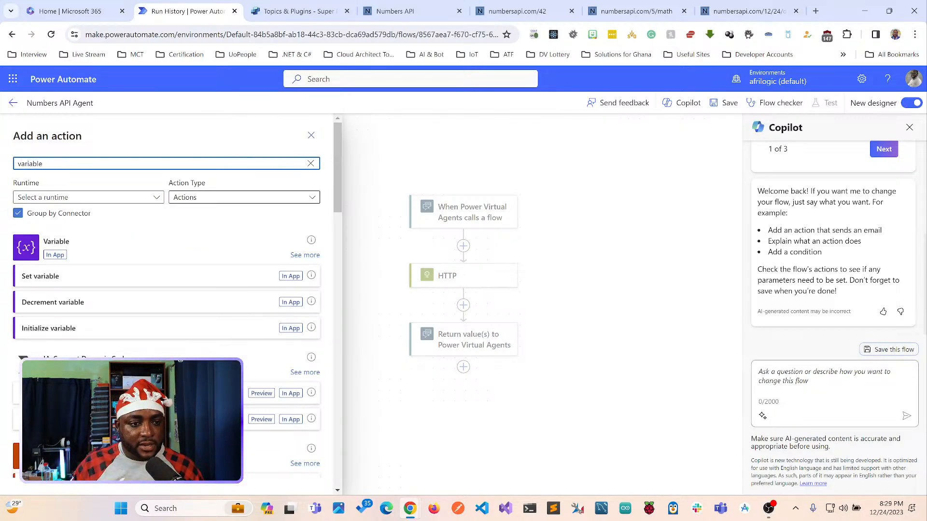
left_click(305, 255)
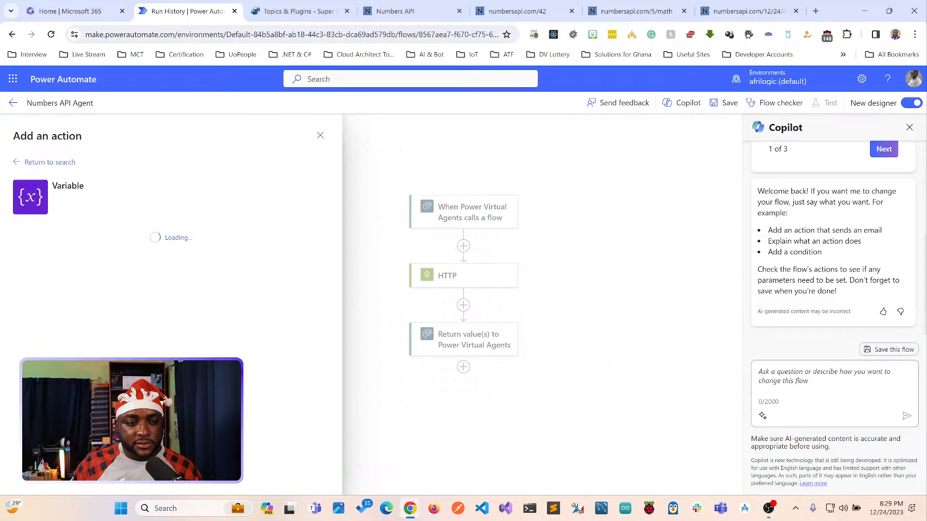
left_click(58, 337)
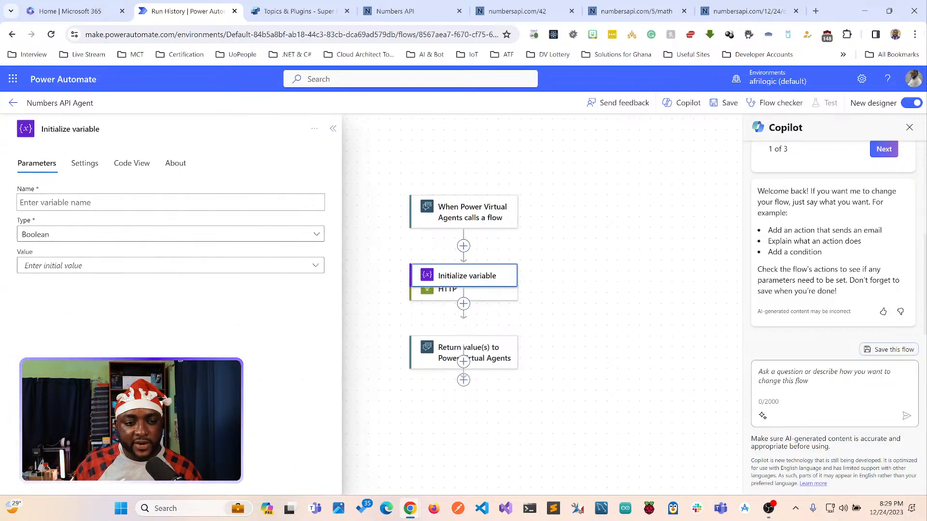
Name the initialized variable varBaseUrl and set its type to String.
type("varBase")
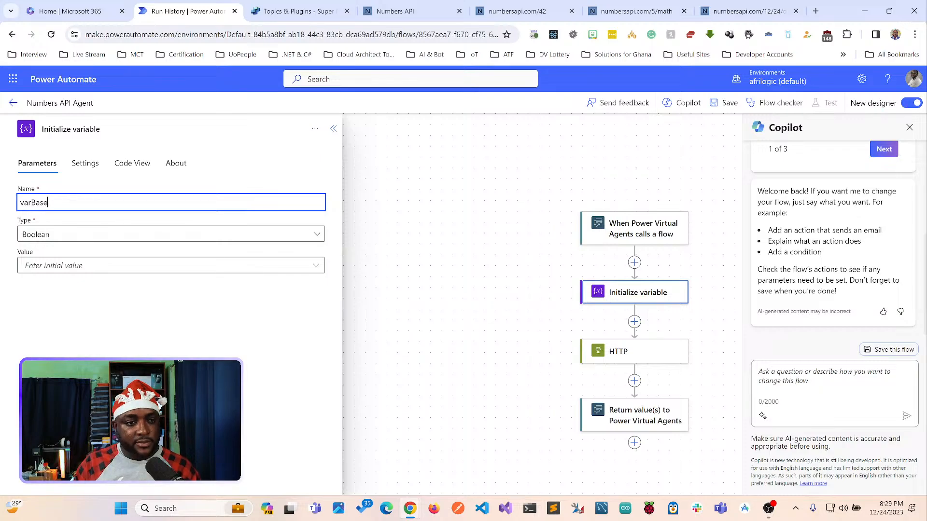
type("Url")
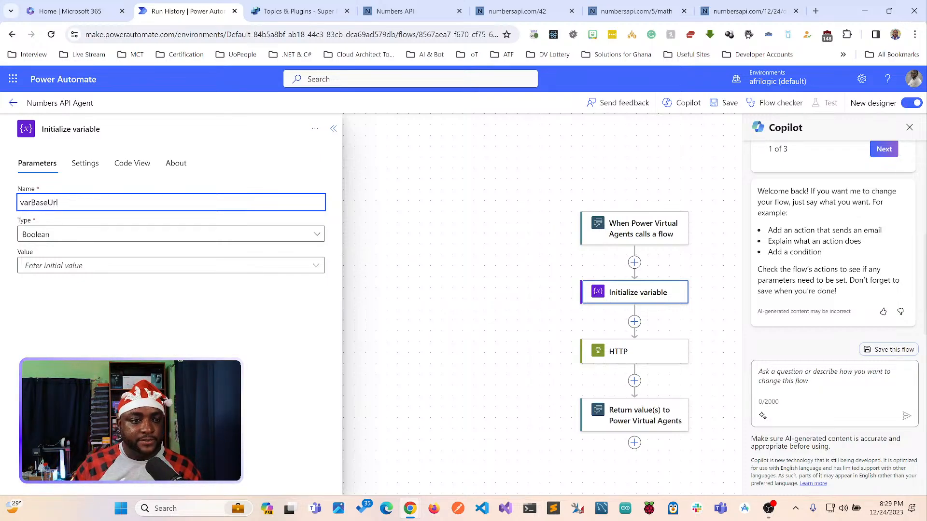
left_click(171, 235)
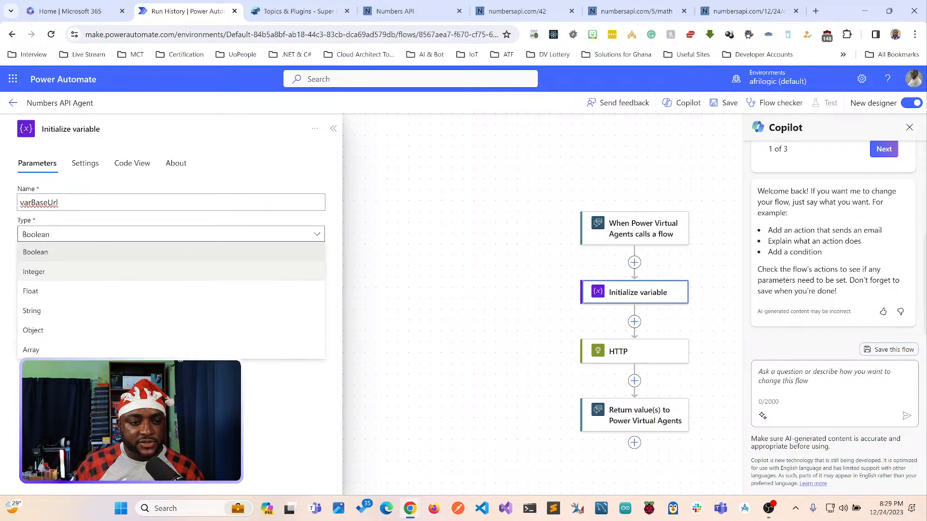
left_click(48, 310)
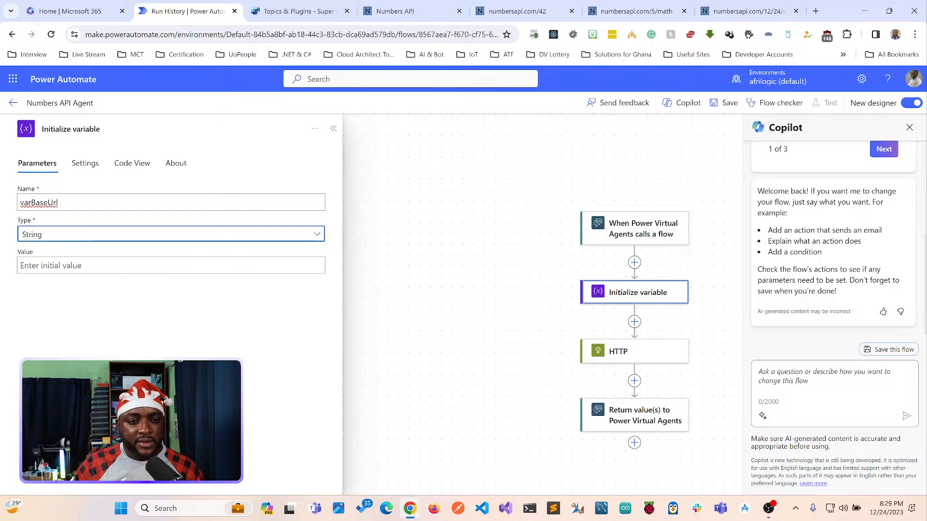
left_click(405, 11)
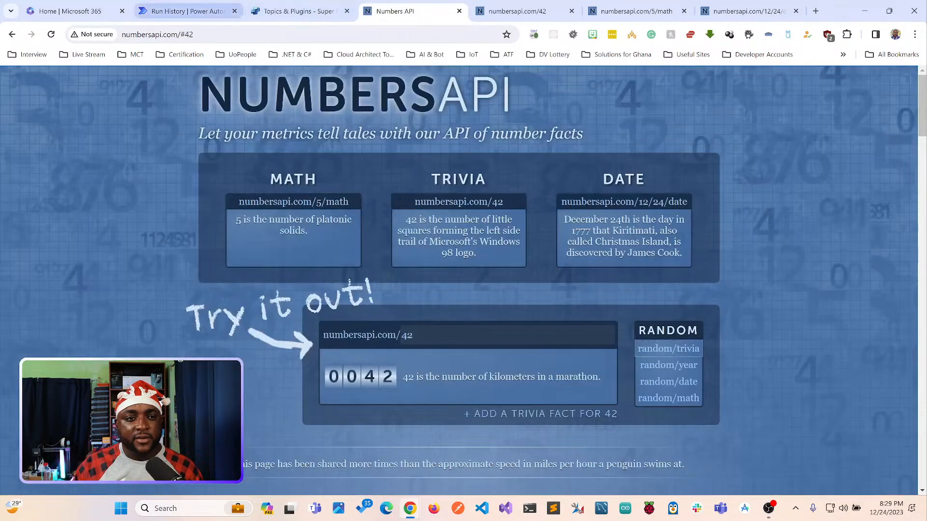
left_click_drag(122, 34, 181, 35)
key("ctrl+c")
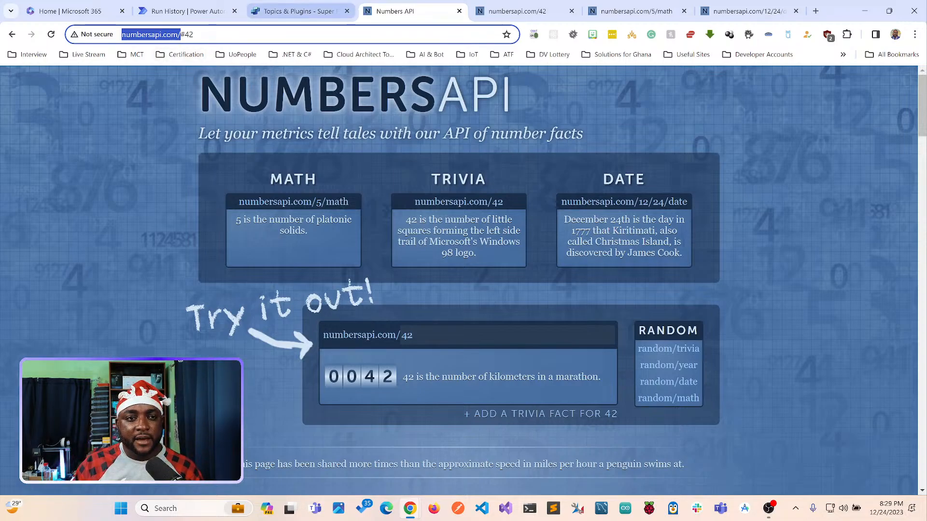
left_click(188, 10)
left_click(145, 265)
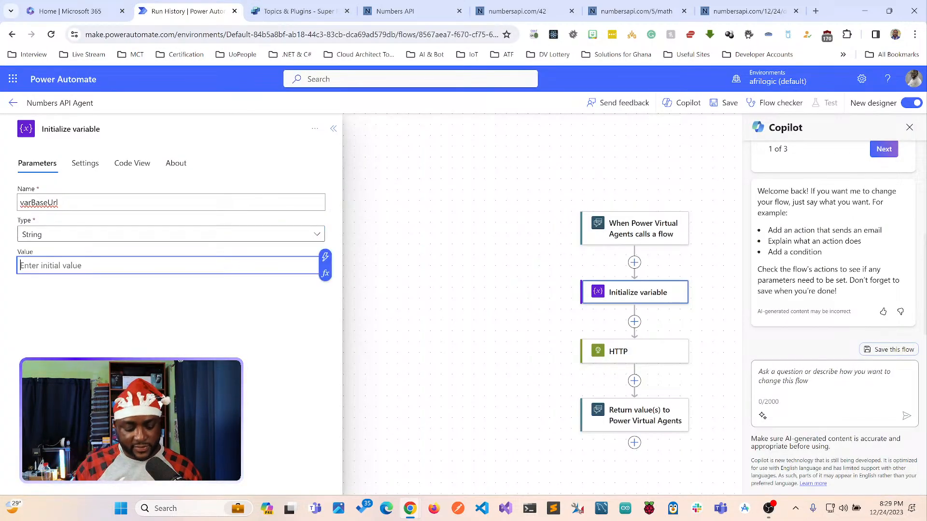
key("ctrl+v")
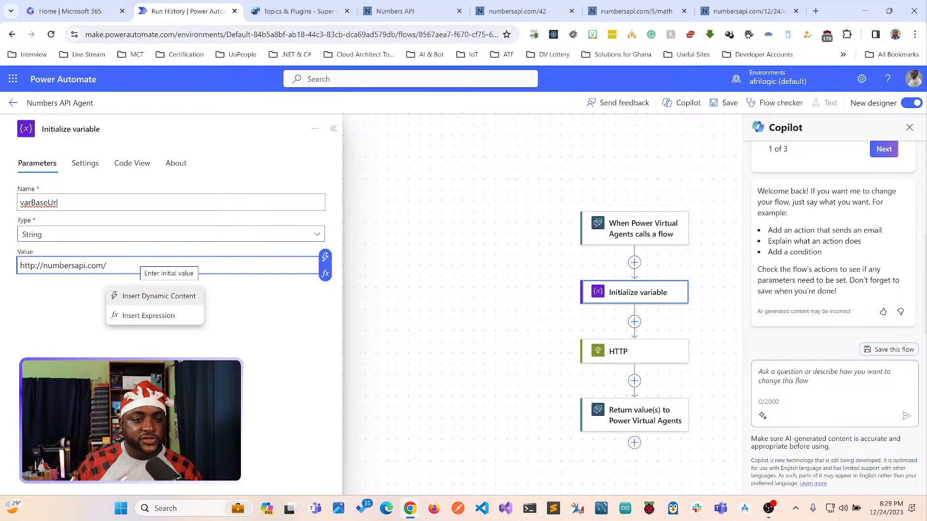
key("BackSpace")
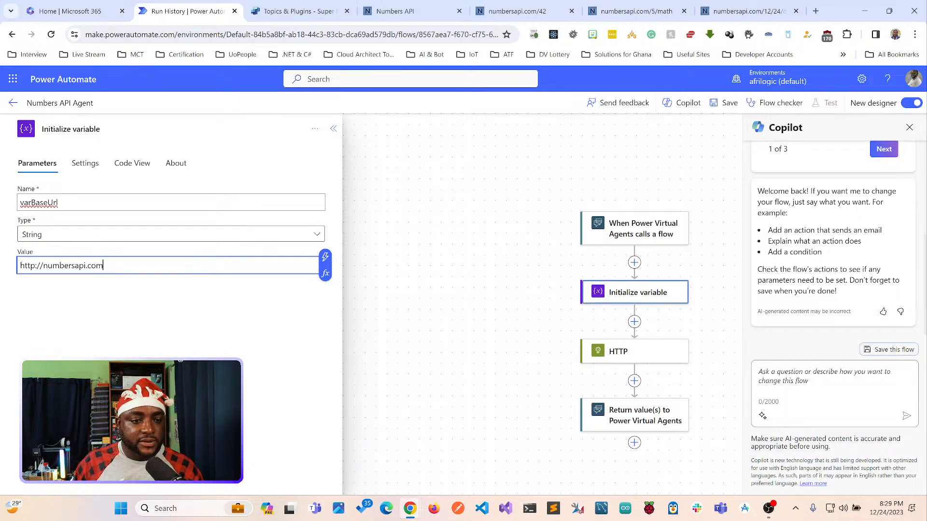
type("/")
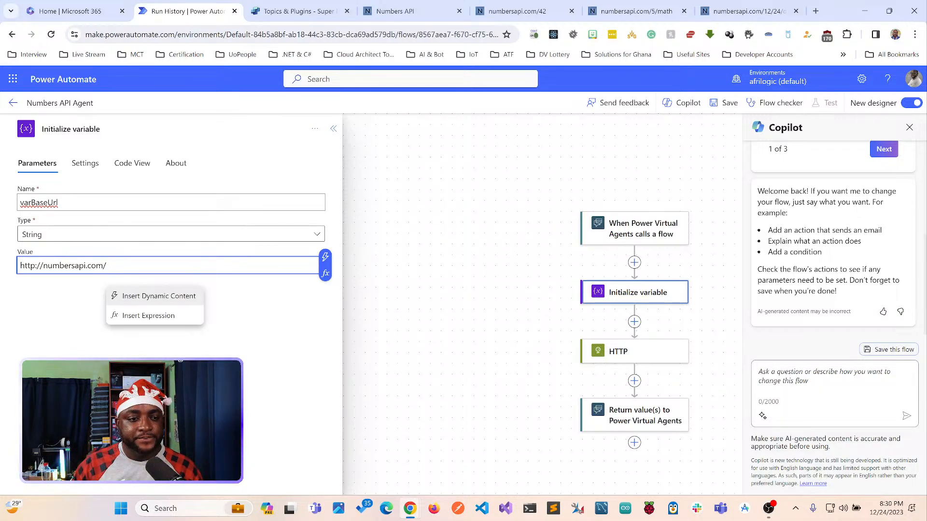
key("Escape")
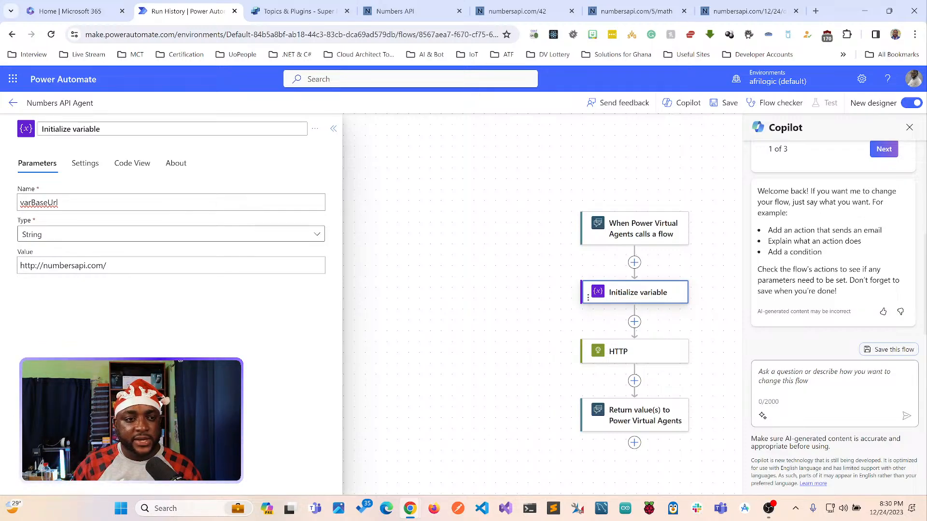
Rename the varBaseUrl initialization action as "Initialize Base URL Variable".
left_click(73, 129)
type("Base URL")
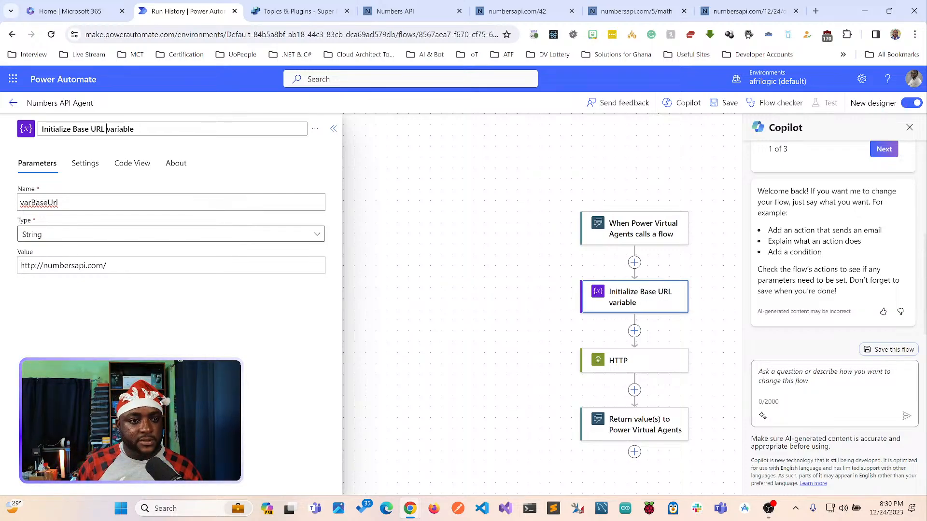
key("Delete")
type("V")
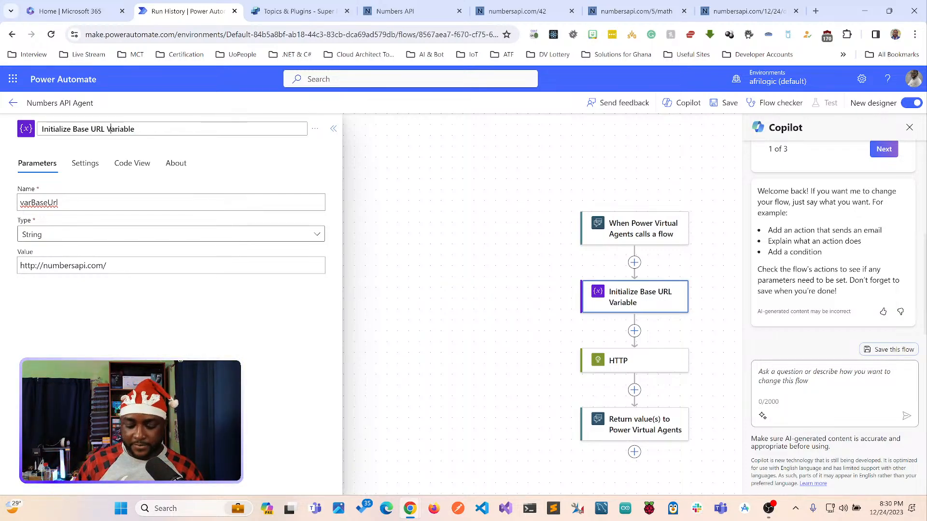
left_click(333, 129)
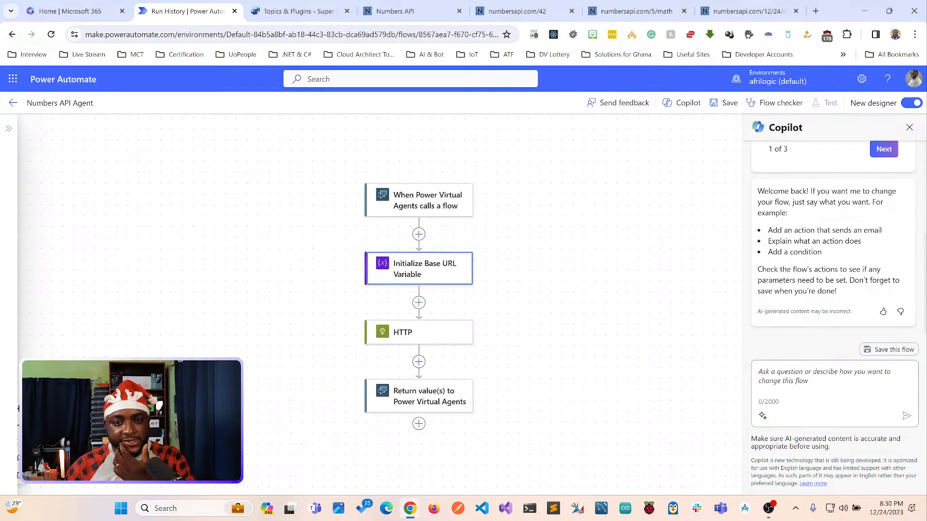
left_click(427, 201)
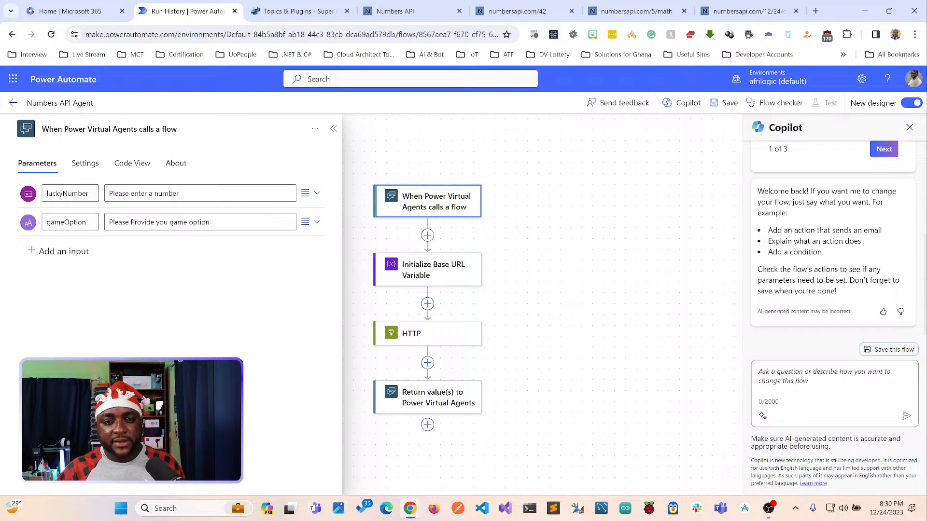
left_click(333, 128)
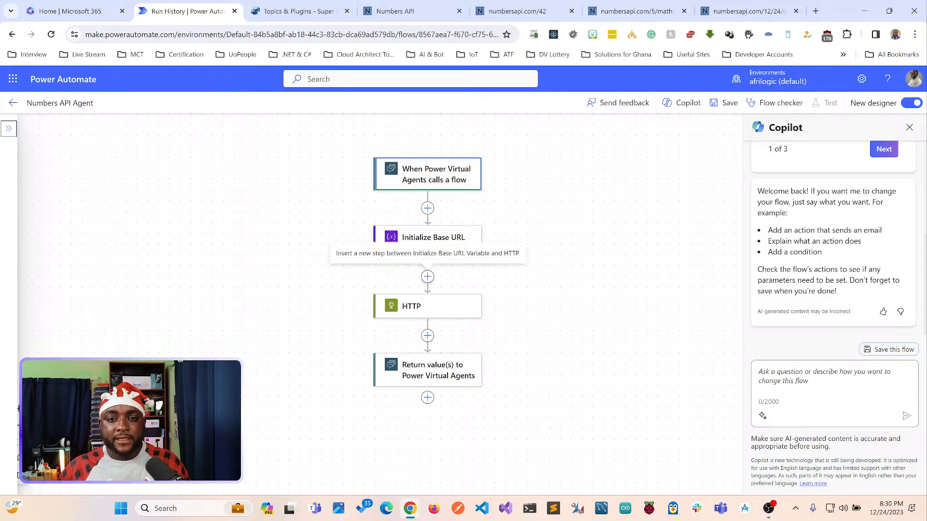
left_click(427, 277)
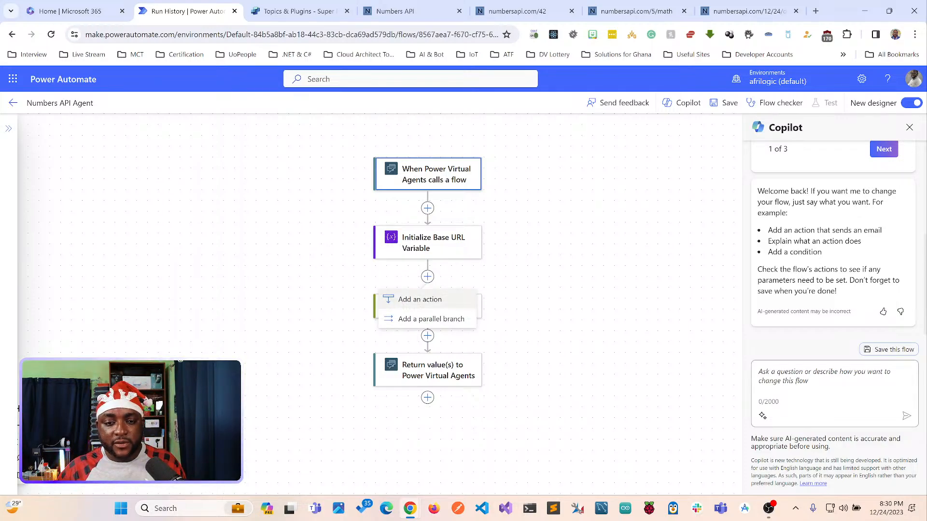
left_click(420, 299)
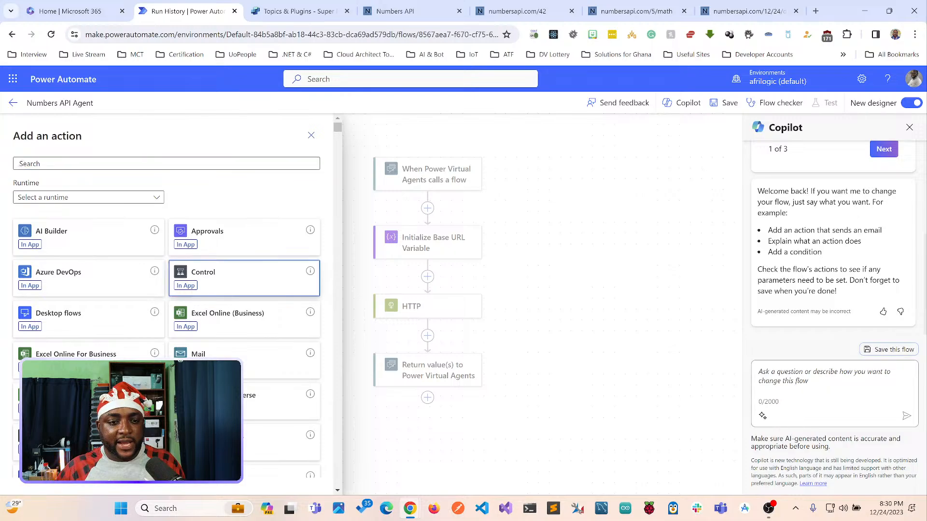
left_click(217, 275)
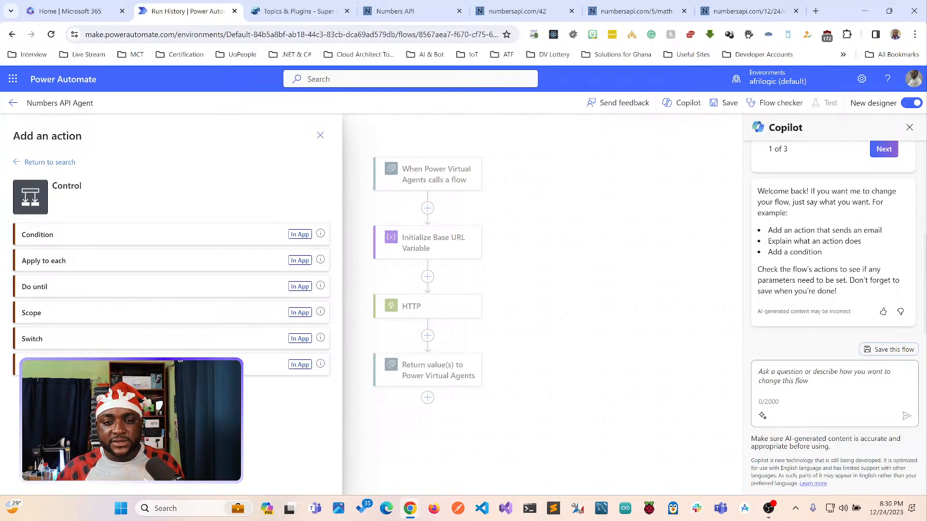
left_click(427, 276)
Insert another Initialize variable action between Initialize Base URL Variable and the HTTP action.
left_click(427, 276)
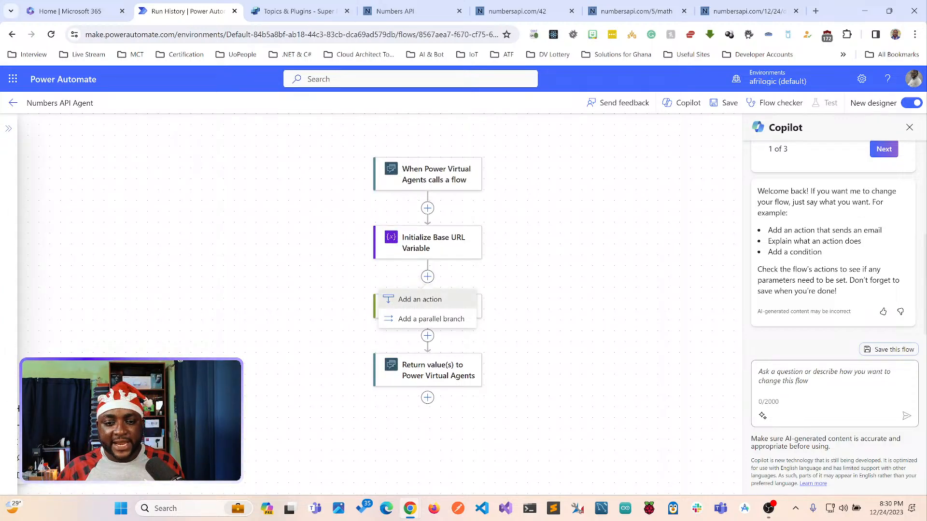
left_click(419, 299)
type("var")
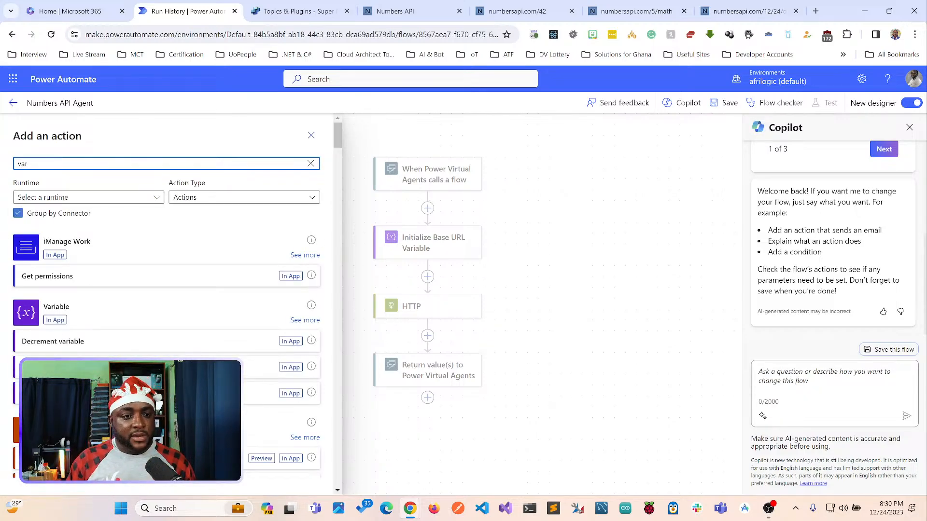
key("BackSpace")
key("BackSpace")
key("BackSpace")
type("var")
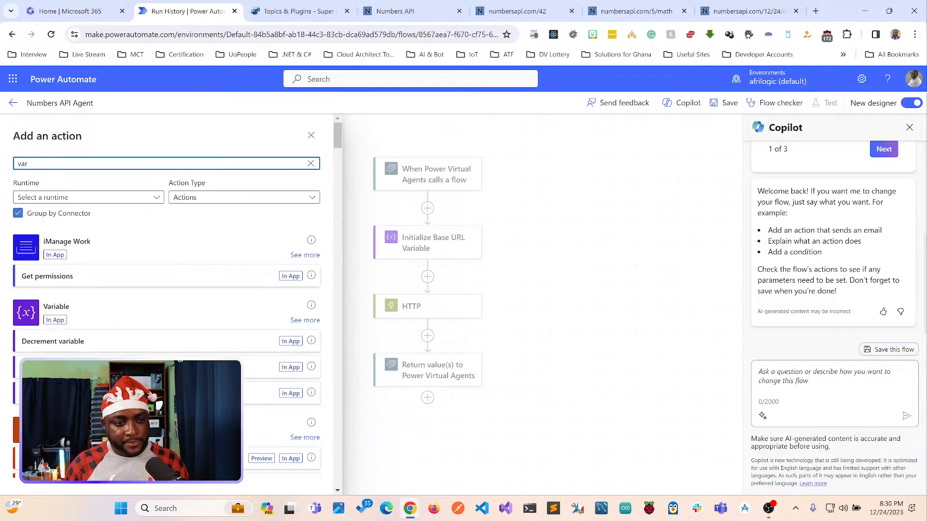
key("BackSpace")
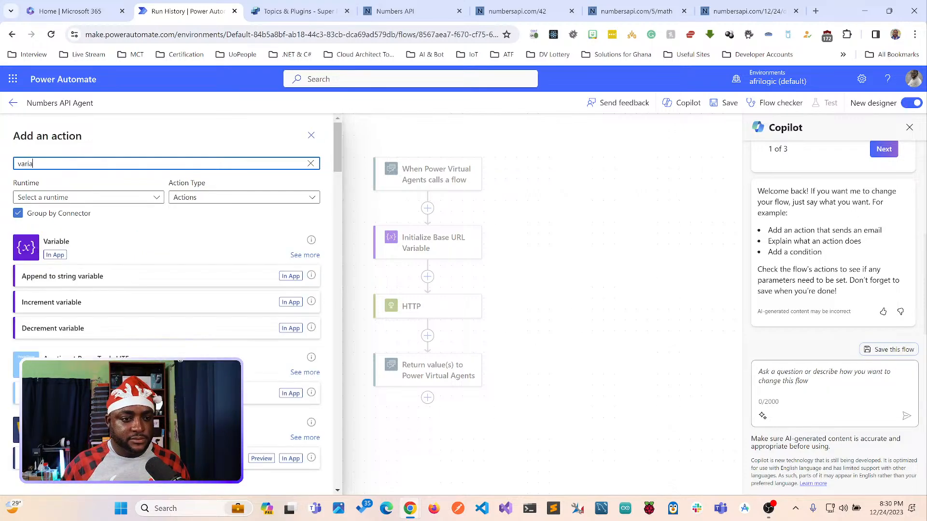
left_click(305, 255)
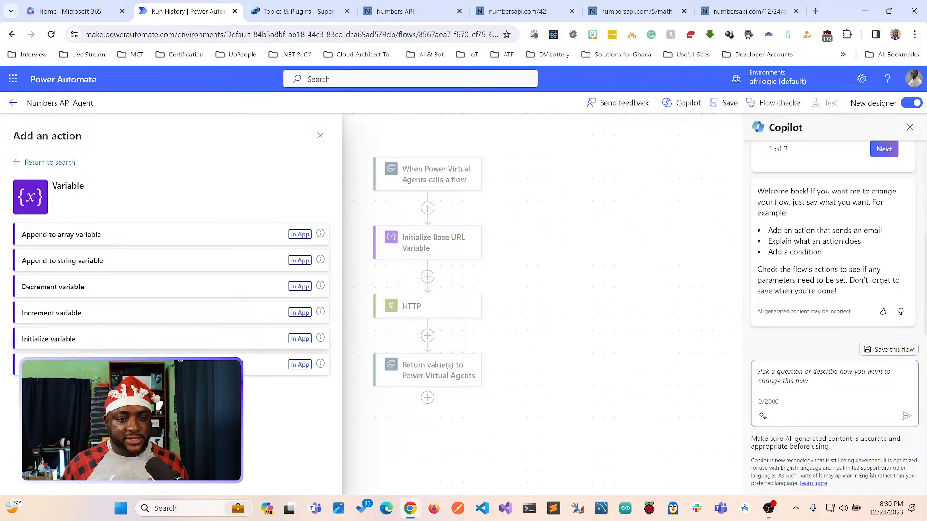
left_click(48, 339)
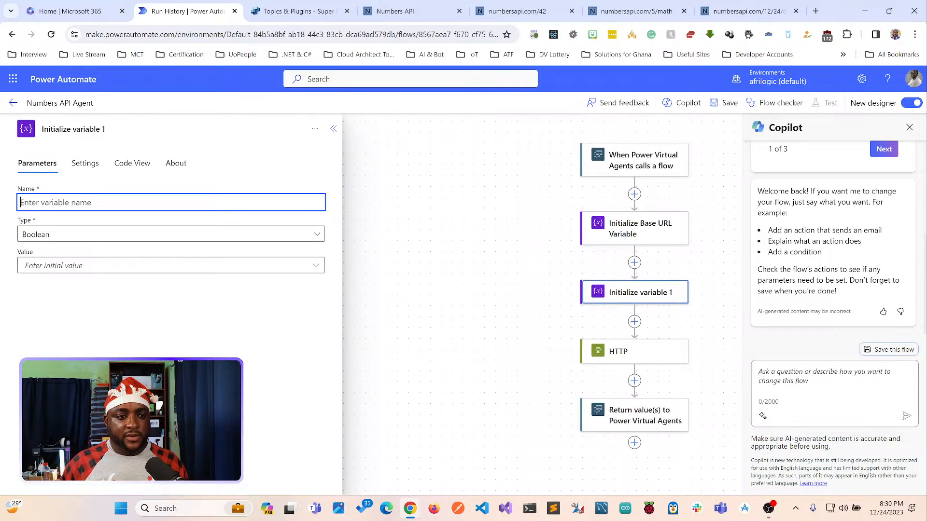
Rename the second variable initialization action as "Initialize EndPoint Variable".
left_click(105, 129)
key("Left")
key("Left")
key("Left")
key("Left")
key("Left")
key("Left")
key("Left")
key("Left")
type("EndPoint")
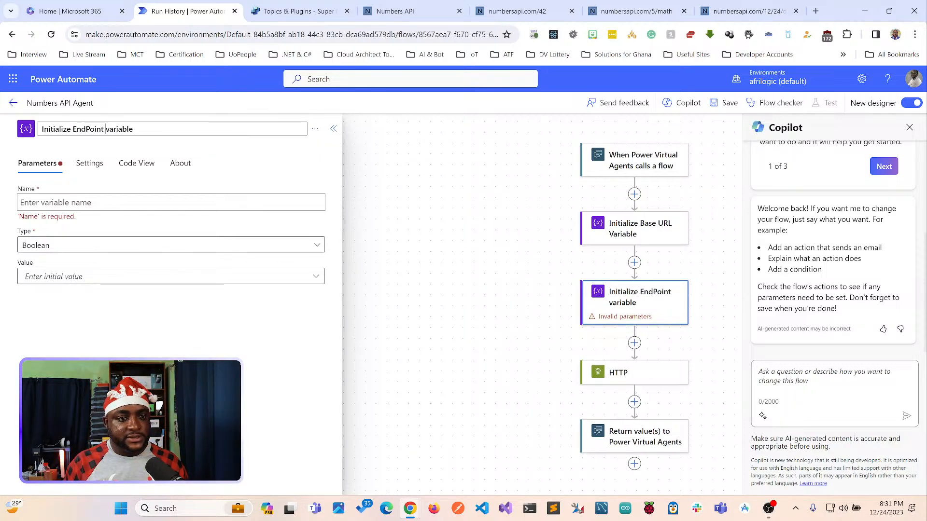
key("Delete")
type("V")
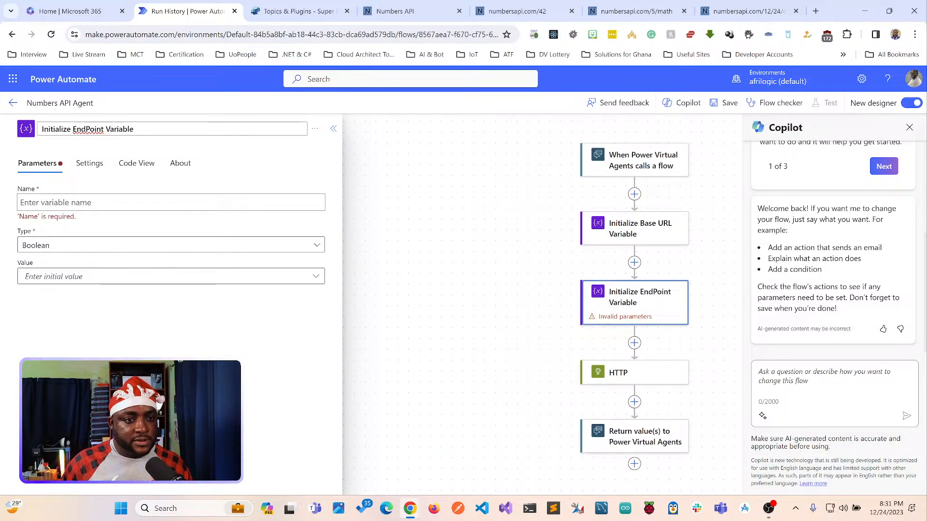
Name the second variable varEndpoint and correct its action title to "Initialize Endpoint Variable".
left_click(171, 203)
type("varEndpoint")
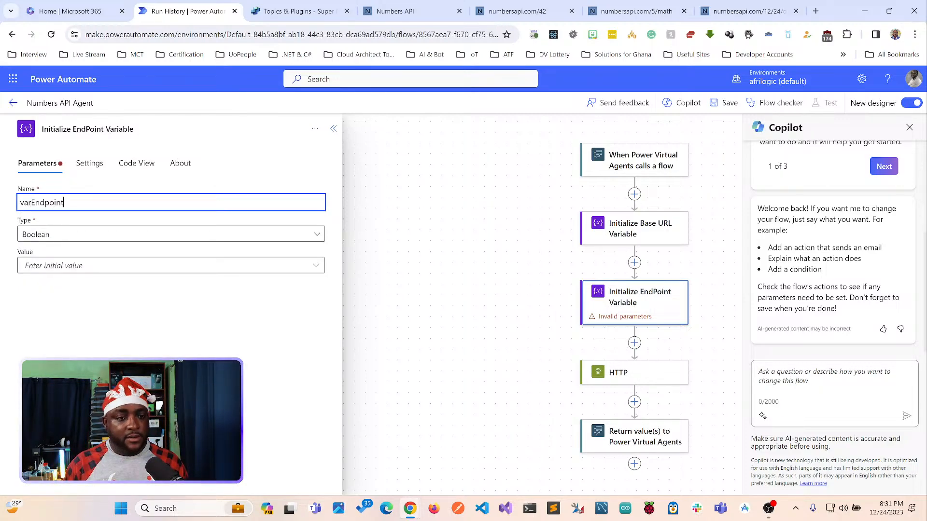
left_click(91, 129)
key("BackSpace")
type("p")
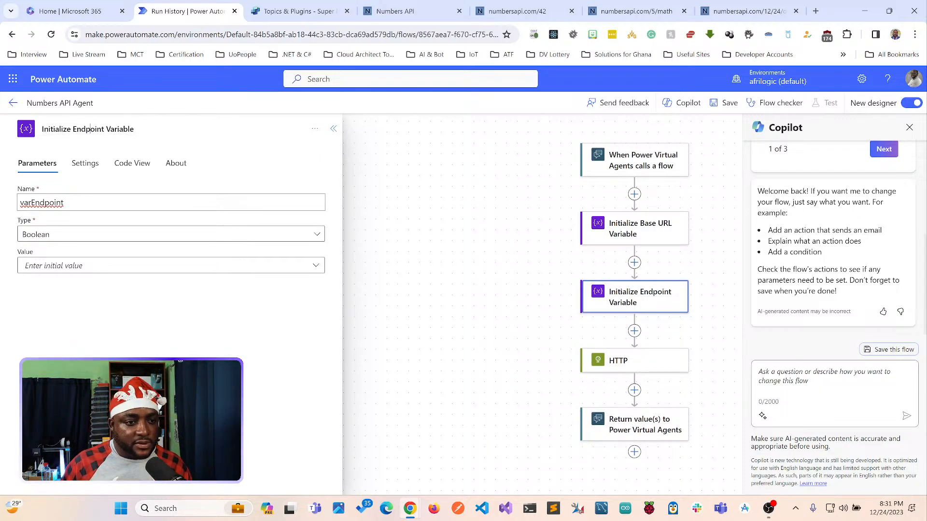
Set varEndpoint's type to String, leaving its initial value empty.
left_click(171, 234)
left_click(170, 311)
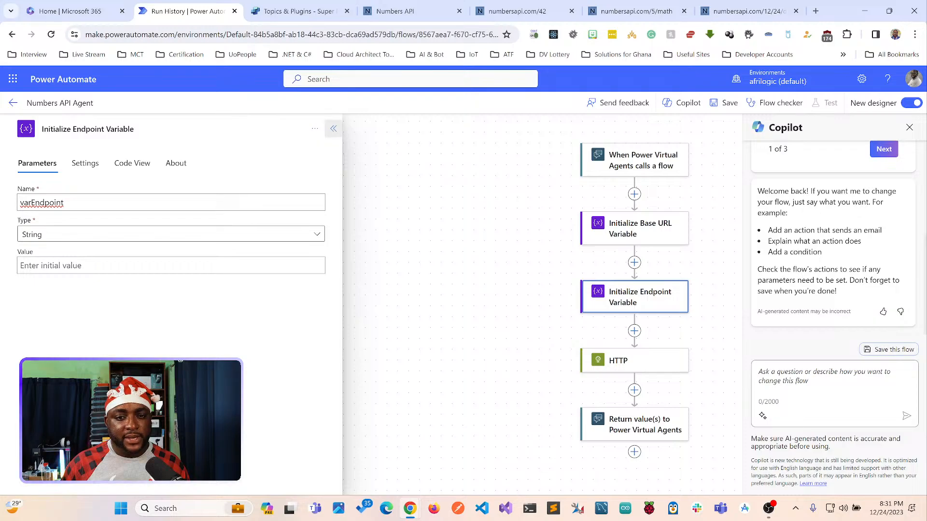
left_click(333, 128)
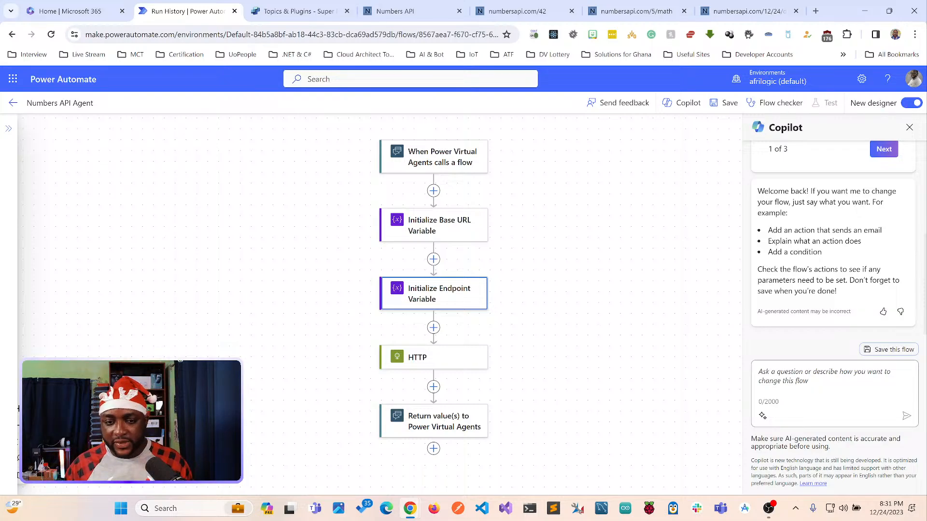
Insert a Condition action between Initialize Endpoint Variable and HTTP, and close the Copilot chat to free canvas space.
scroll(434, 289, "down", 1)
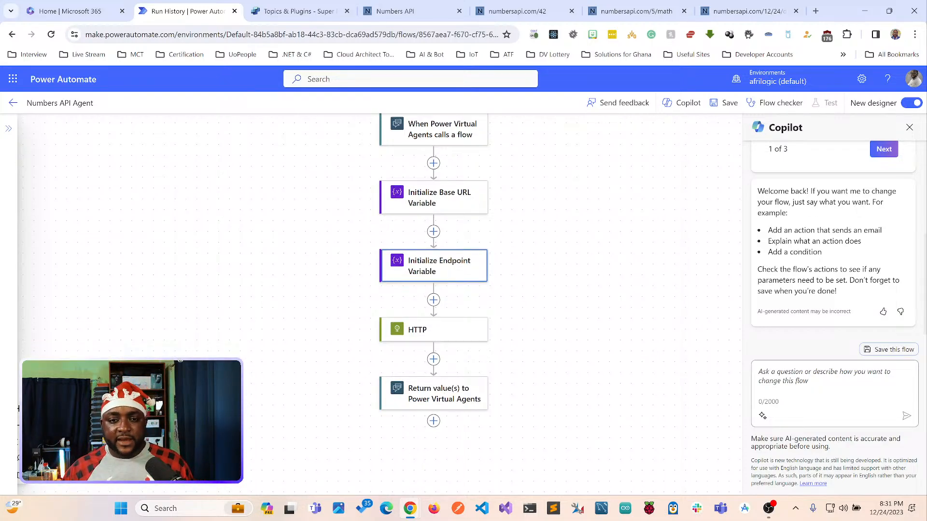
scroll(434, 290, "up", 1)
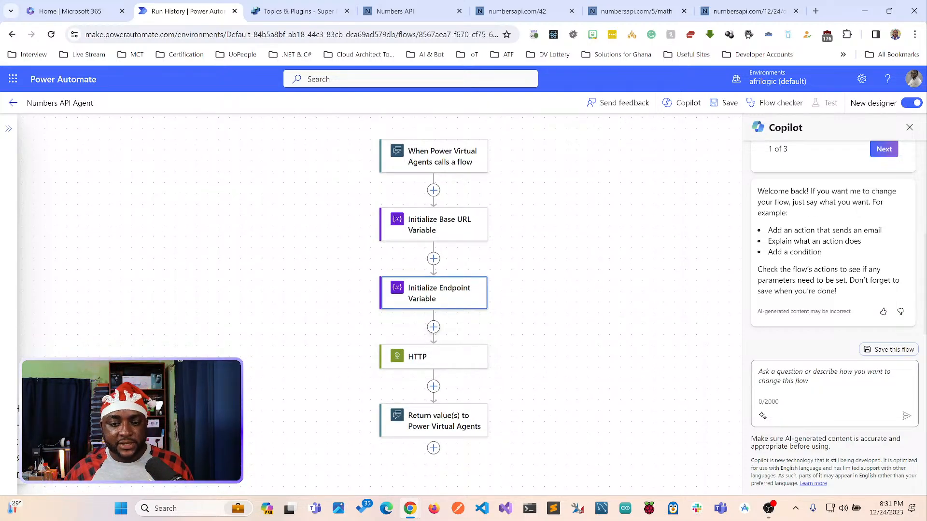
left_click(433, 327)
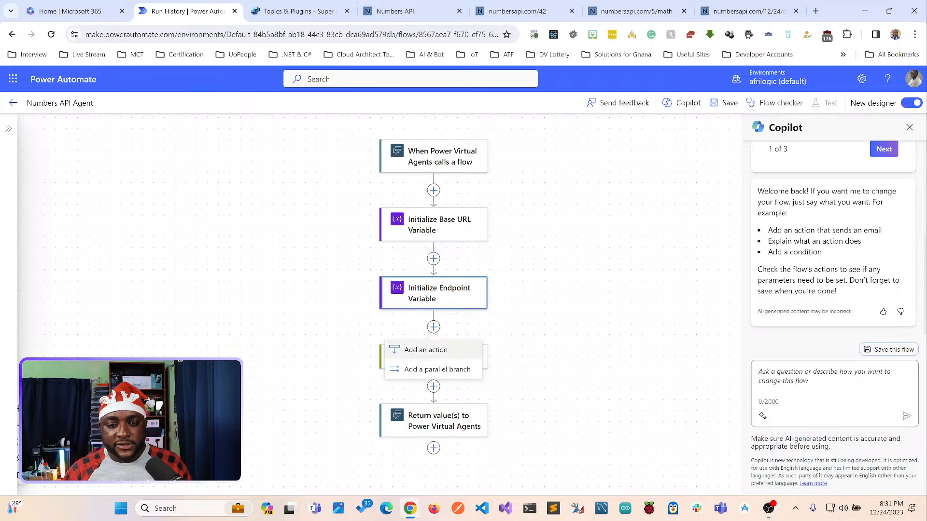
left_click(426, 350)
left_click(203, 271)
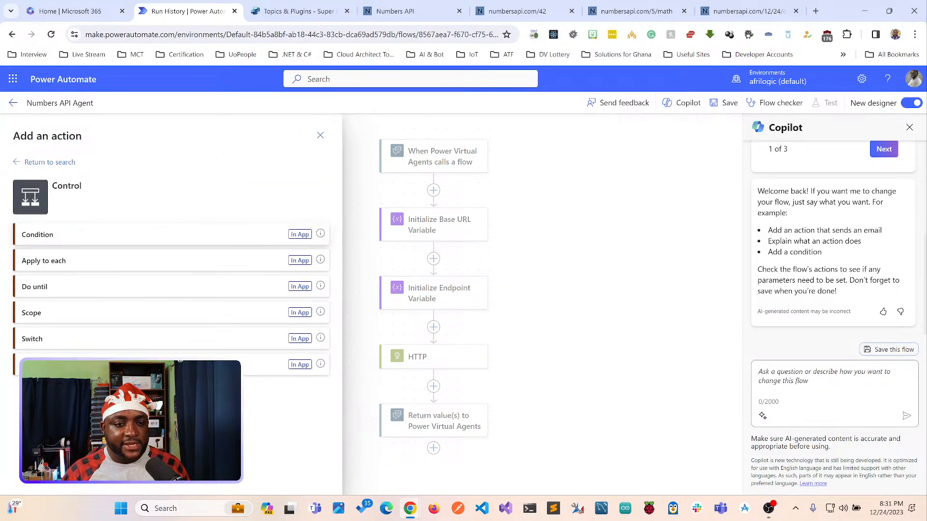
left_click(193, 235)
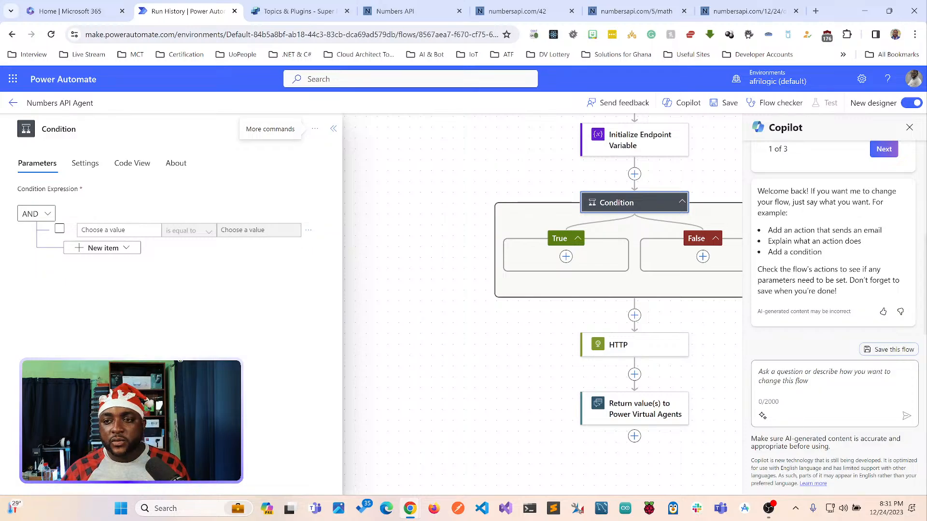
left_click(910, 127)
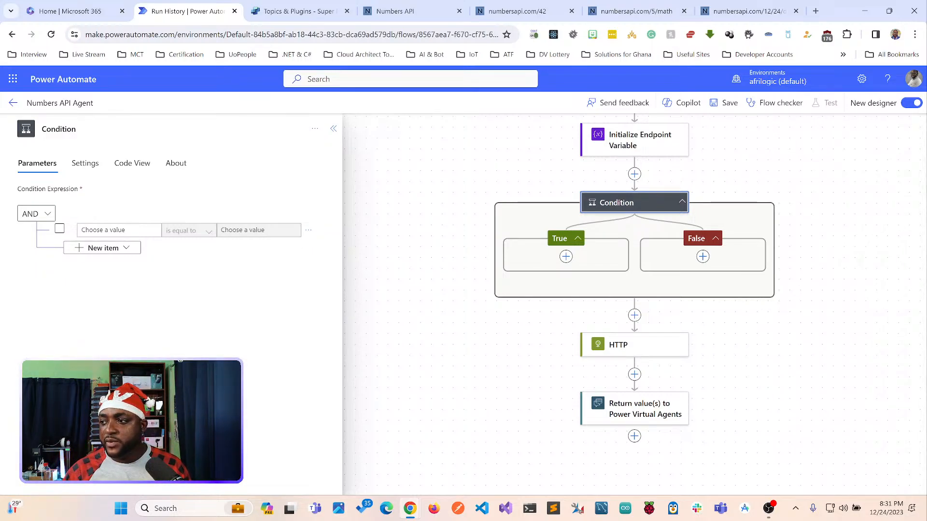
Set the condition expression to test whether the trigger's gameOption input is equal to Trivia.
left_click(119, 230)
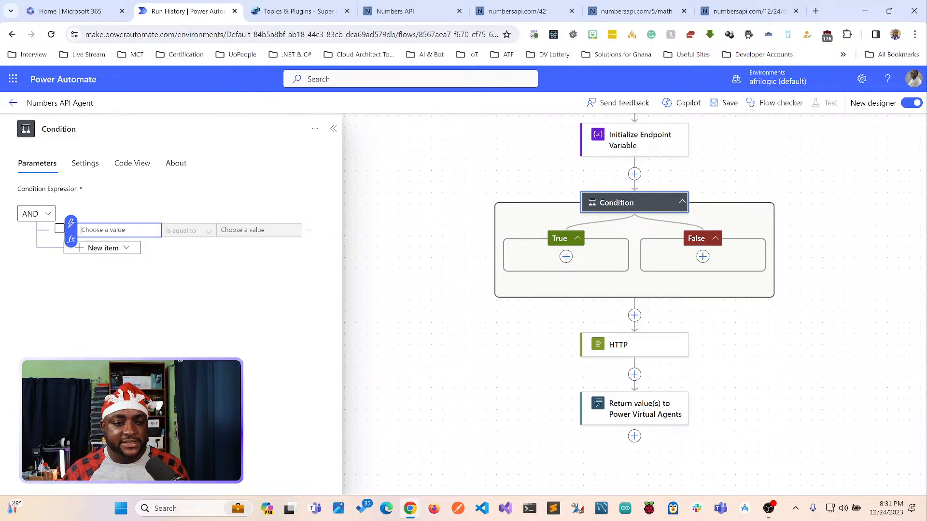
left_click(71, 223)
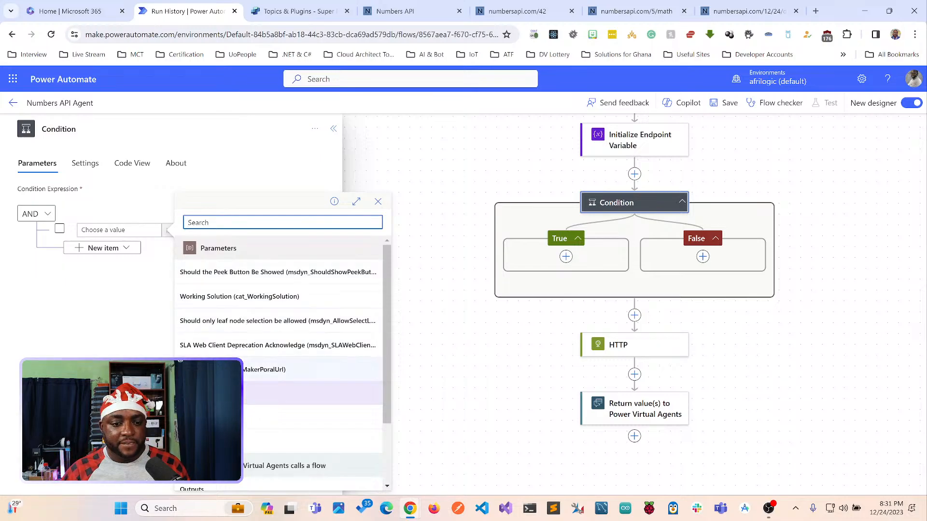
scroll(285, 362, "down", 2)
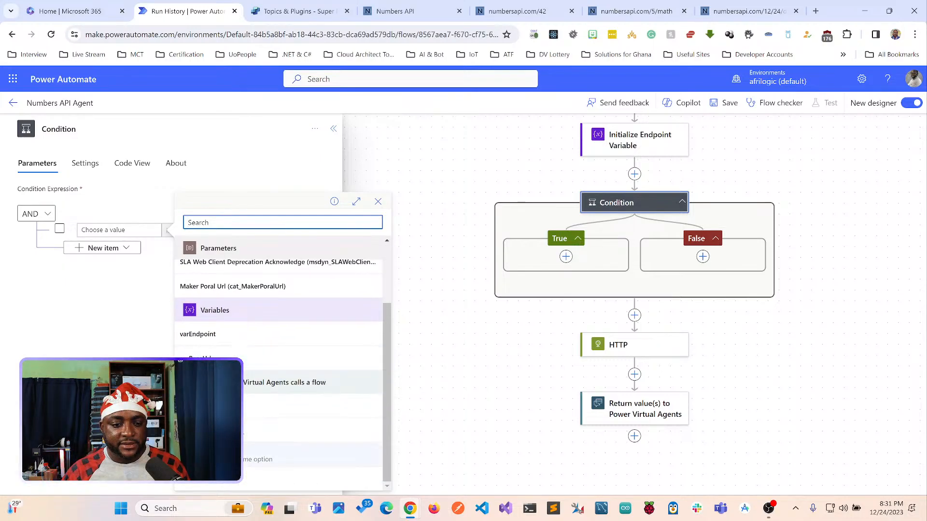
left_click(290, 455)
left_click(259, 230)
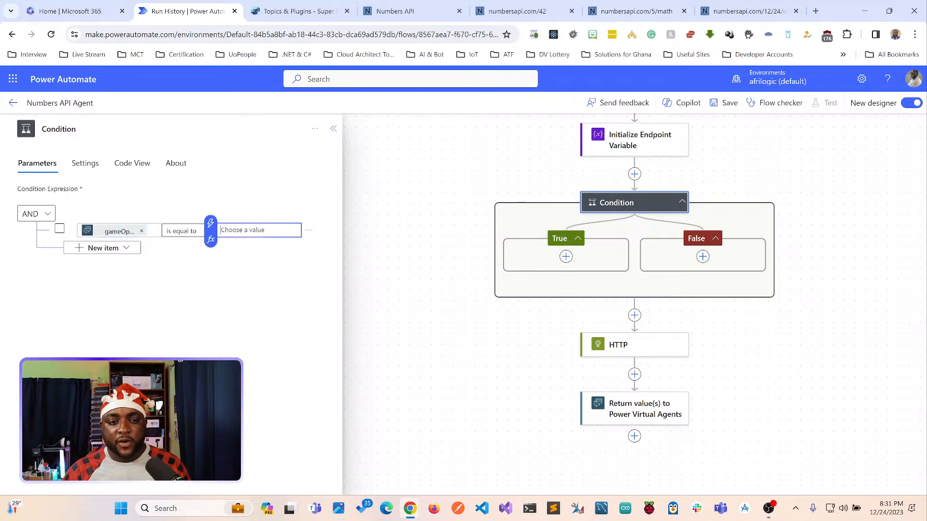
type("Tri")
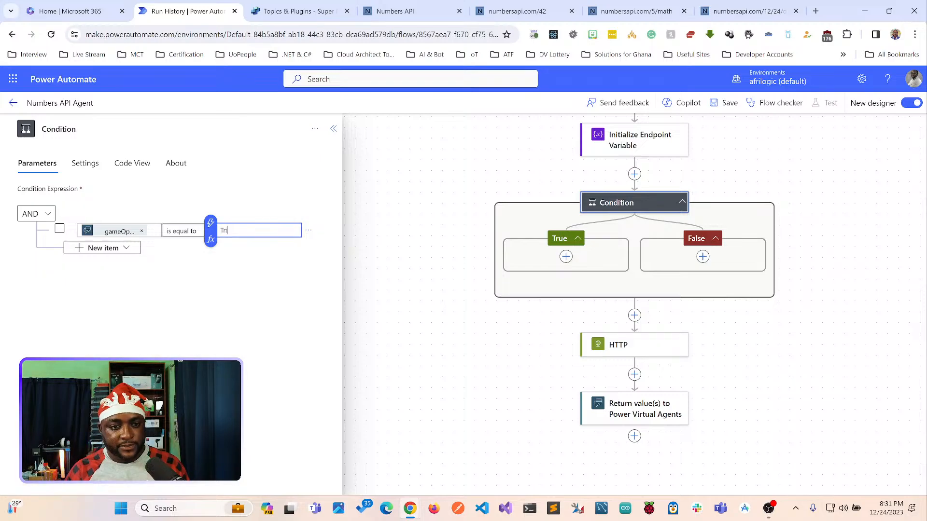
type("via")
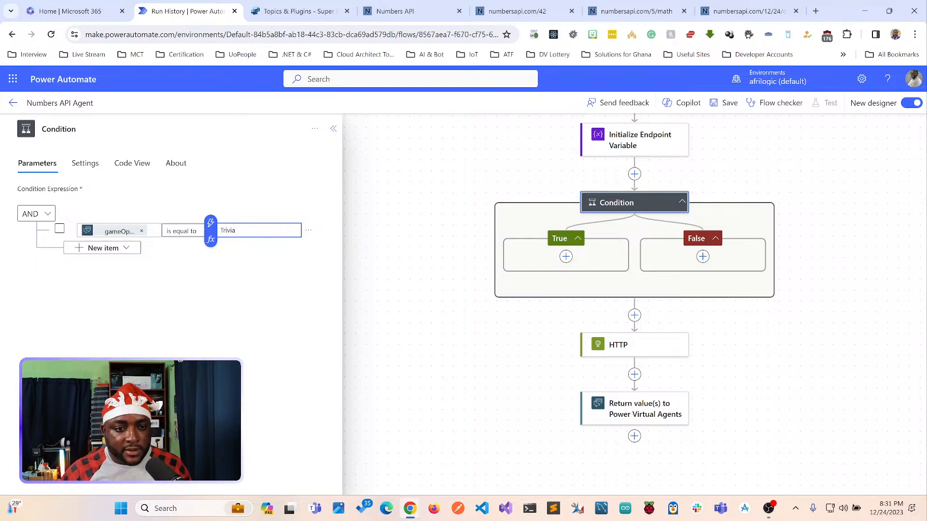
Check the spelling of the Trivia option in the Numbers topic's condition in Copilot Studio, and return to the Power Automate flow.
left_click(292, 10)
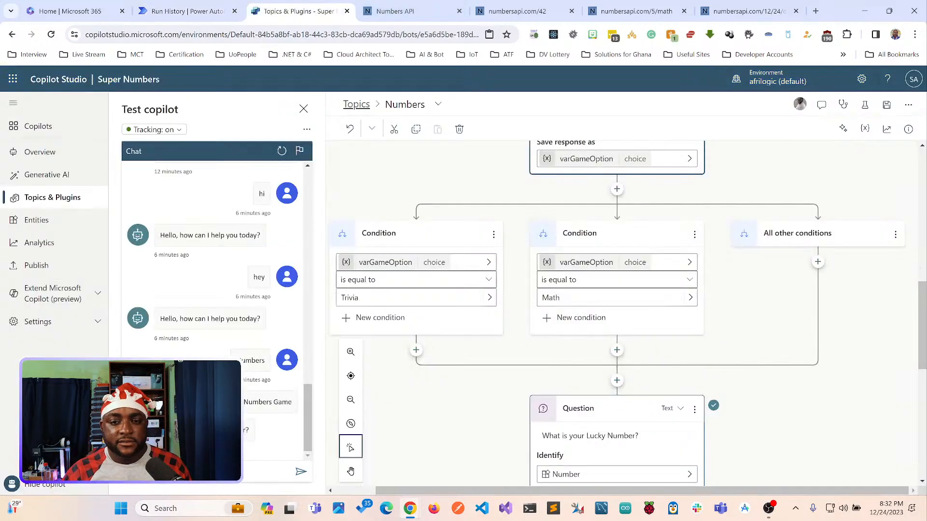
left_click(415, 297)
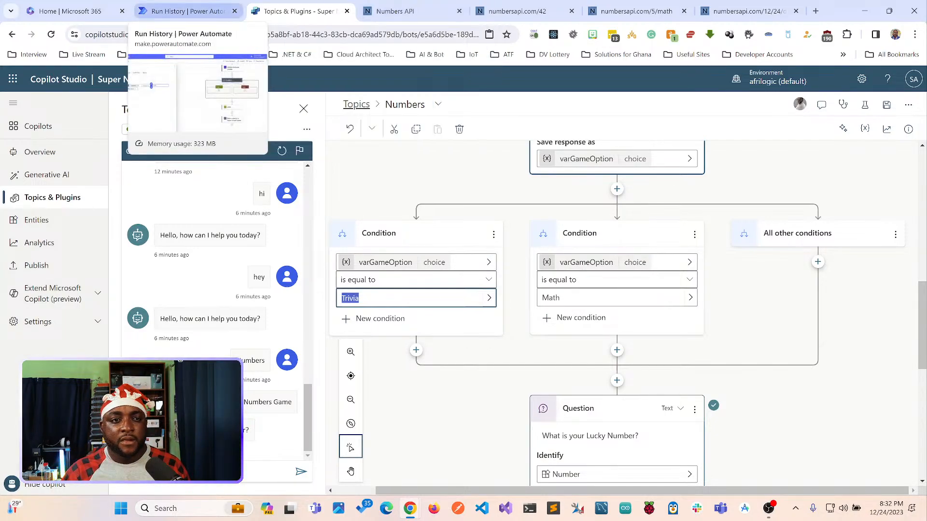
left_click(183, 11)
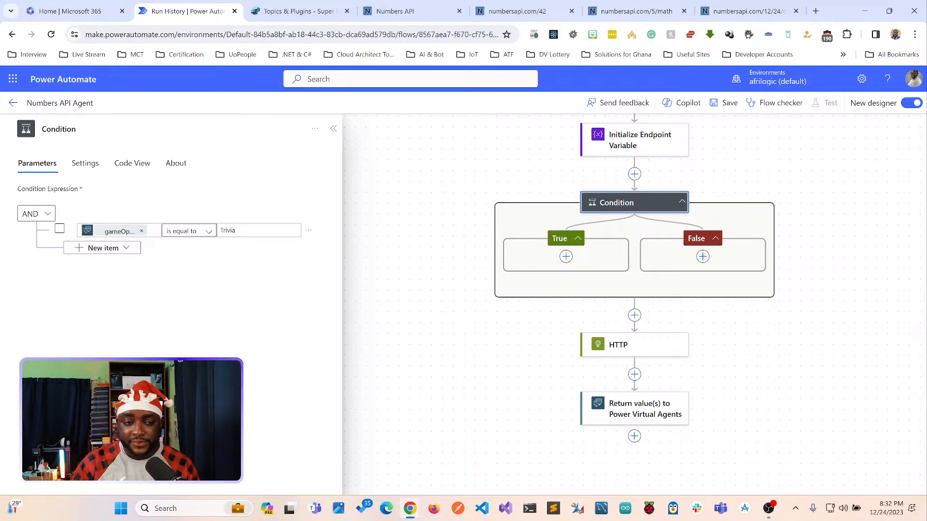
Set the condition's comparison value to Math, copying the exact spelling from the Math condition in Copilot Studio's Numbers topic.
double_click(227, 230)
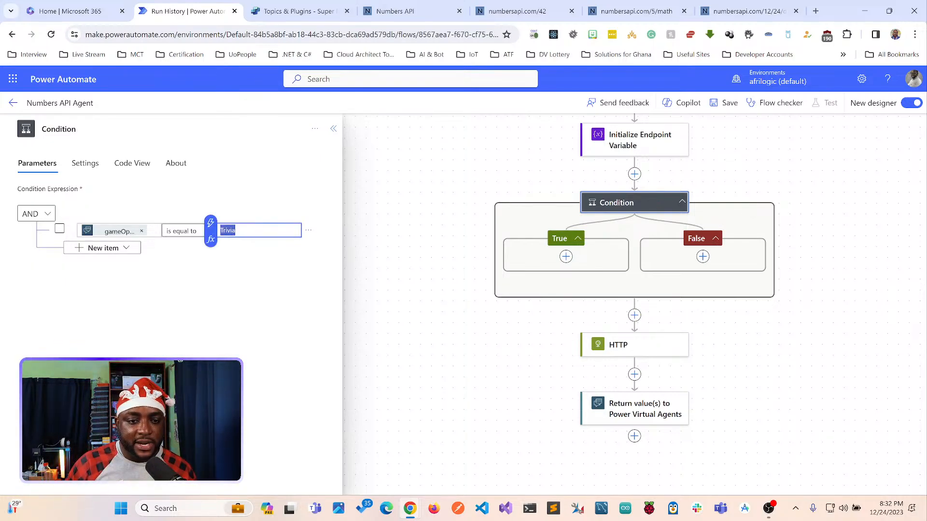
type("Math")
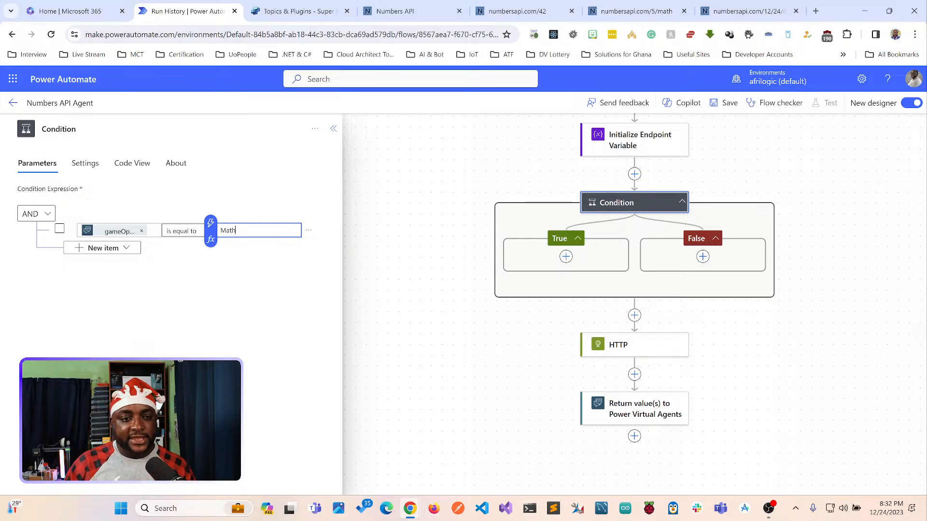
left_click(294, 11)
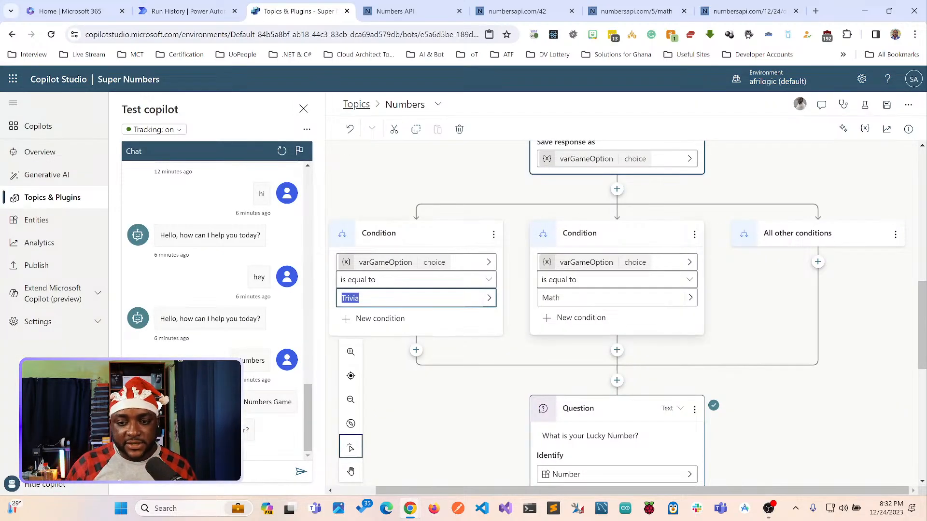
double_click(550, 298)
key("ctrl+c")
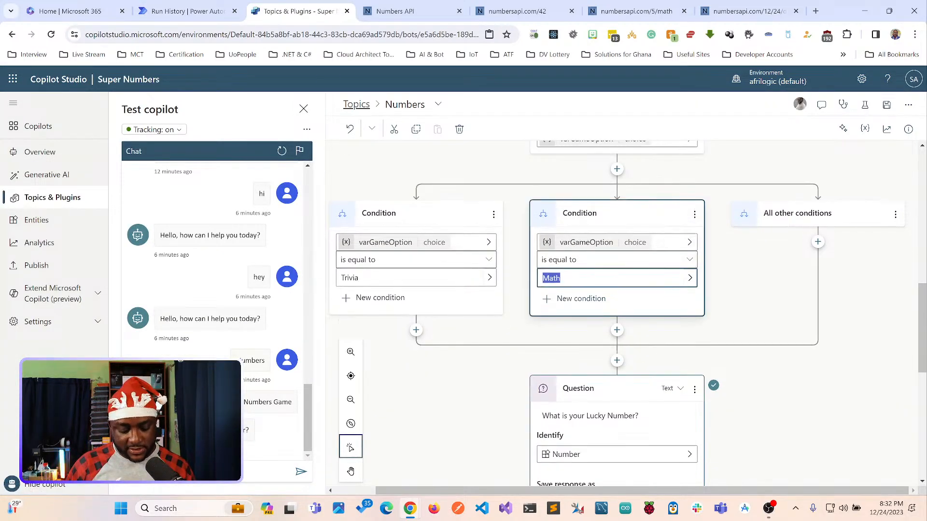
left_click(184, 10)
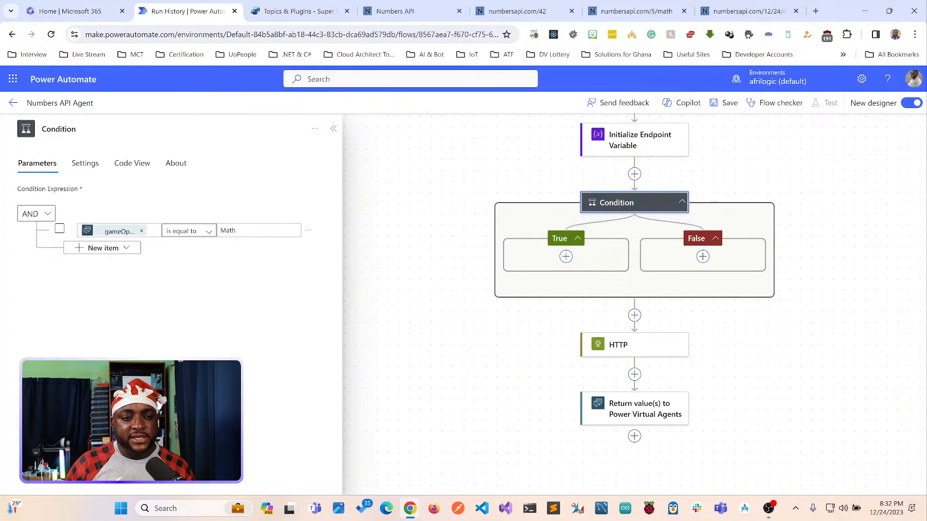
double_click(228, 230)
key("ctrl+v")
left_click(202, 299)
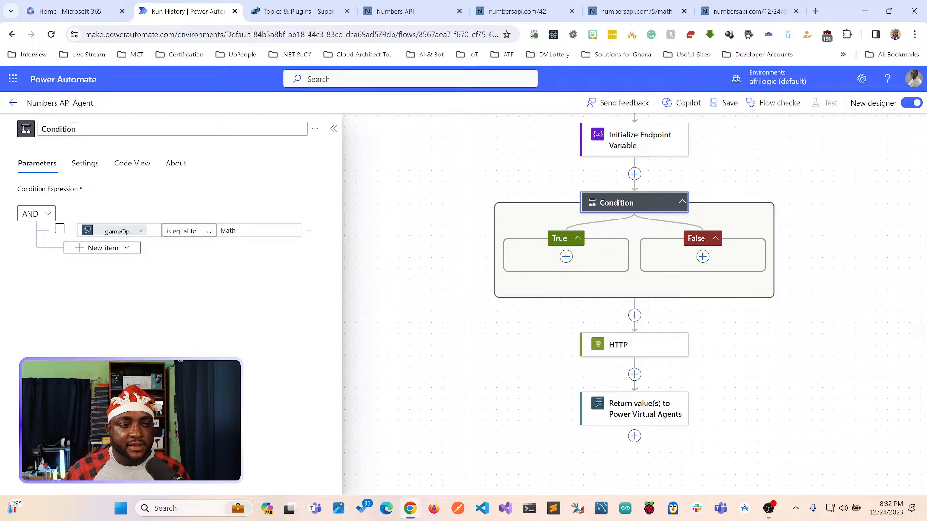
Rename the Condition action to Is Game Option Math.
left_click_drag(77, 129, 36, 129)
type("Is")
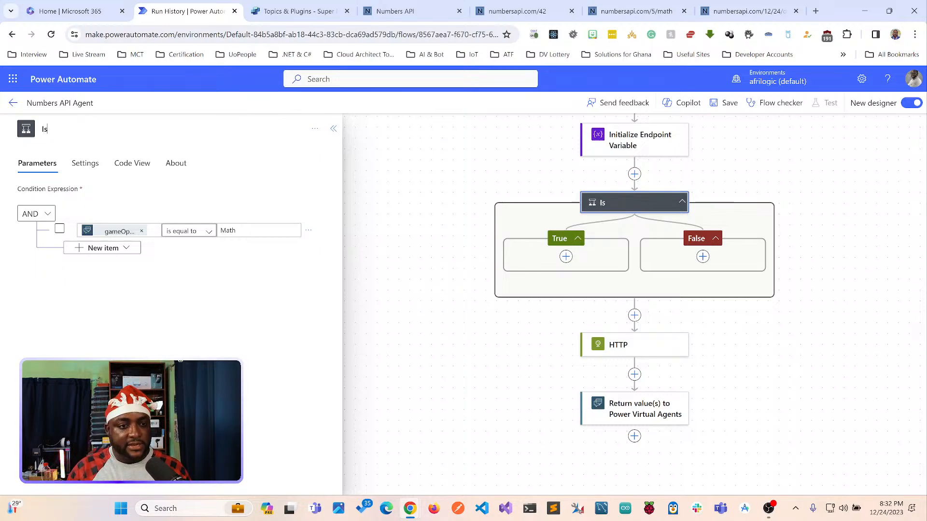
type(" Game Option Math")
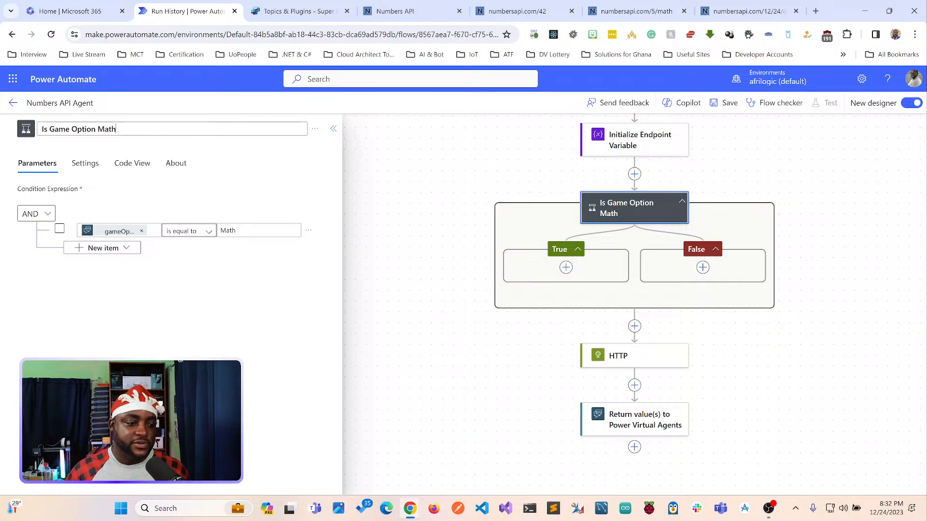
key("Return")
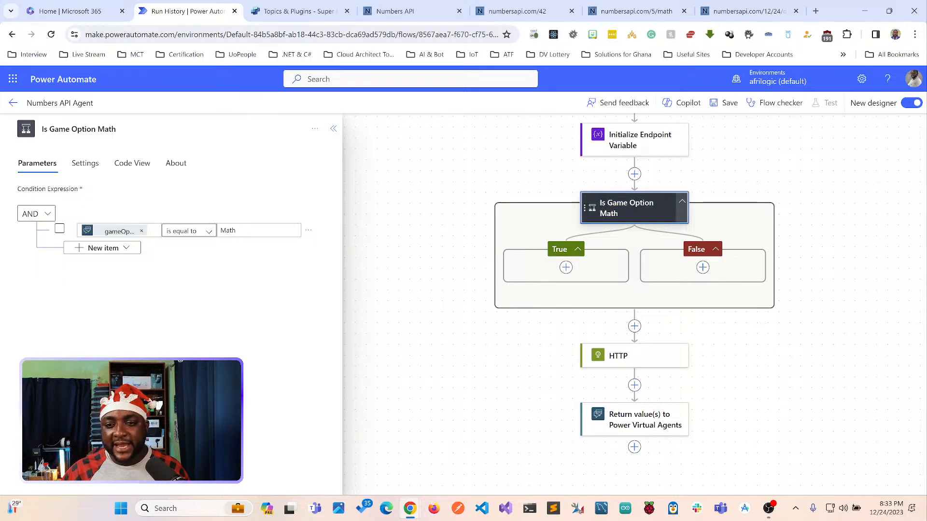
Review the trigger's luckyNumber and gameOption inputs, and reopen the Is Game Option Math condition.
scroll(628, 222, "up", 2)
scroll(633, 217, "up", 1)
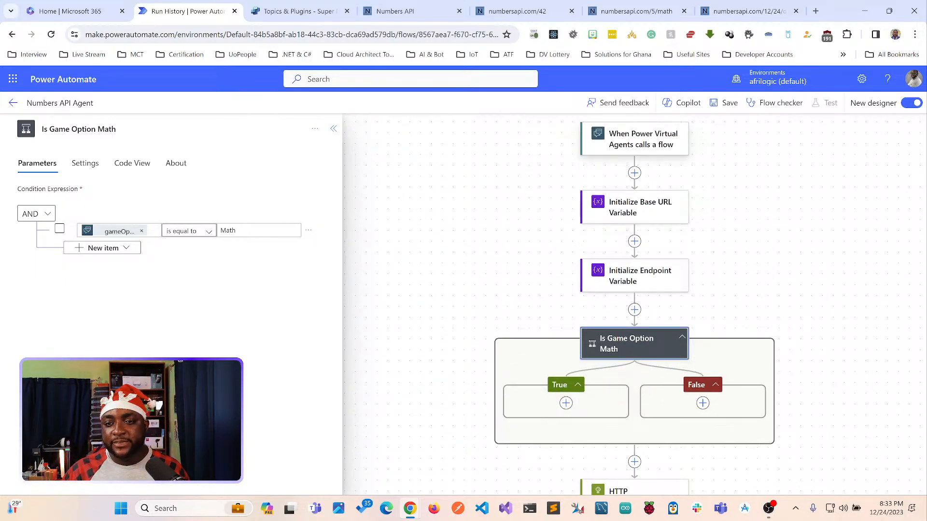
left_click(637, 140)
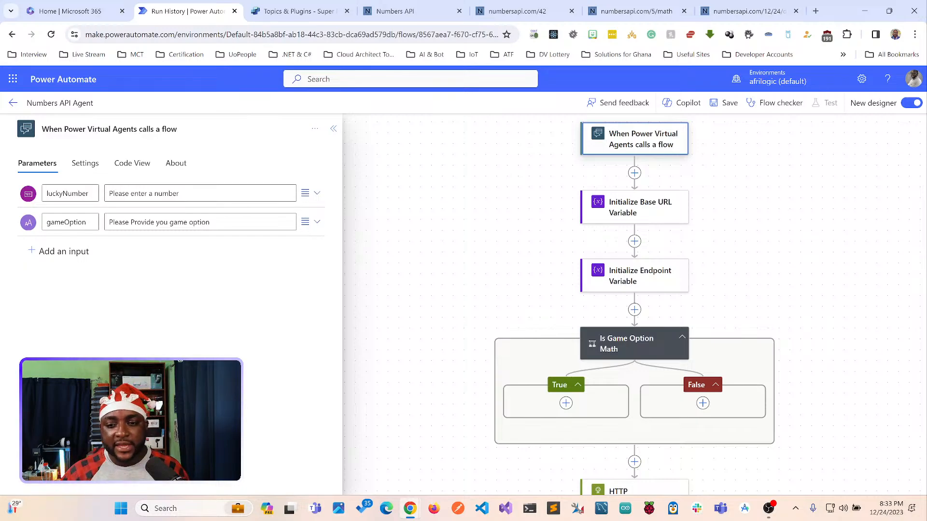
scroll(634, 304, "down", 1)
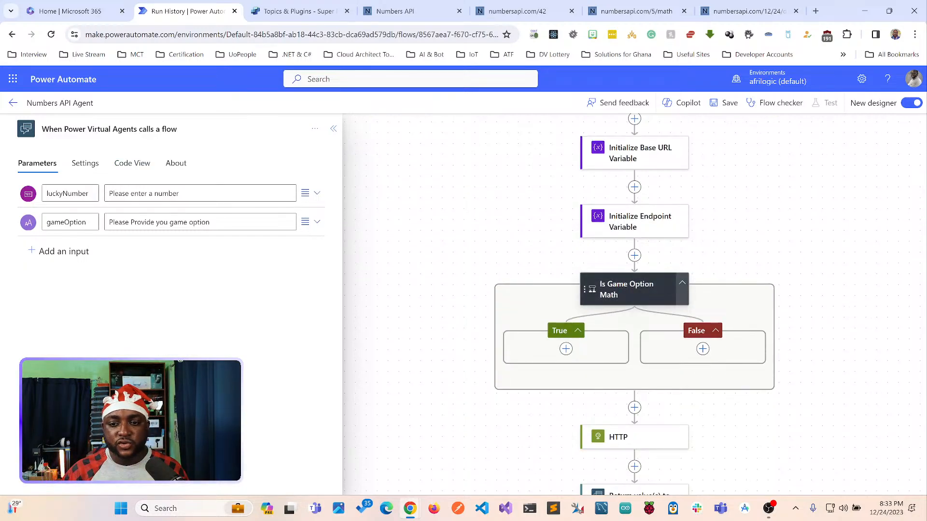
left_click(627, 290)
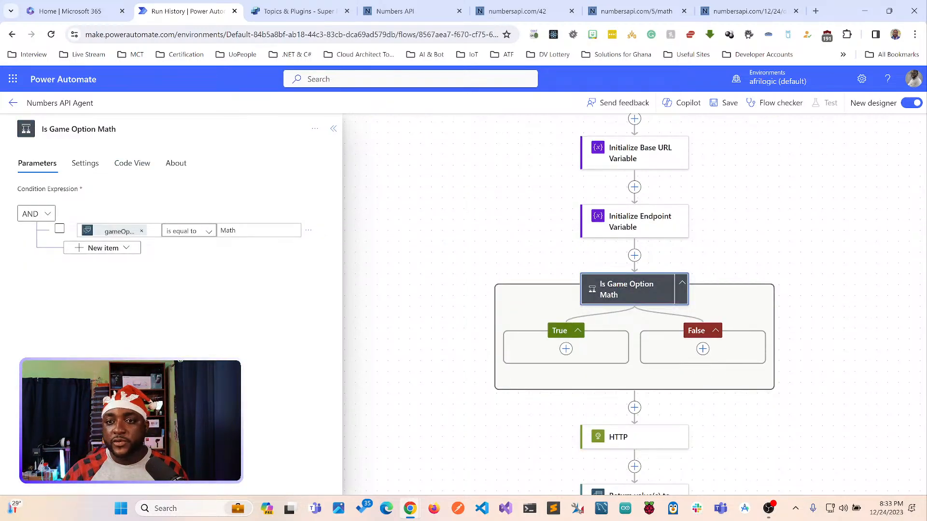
Check the format of the sample math request at numbersapi.com/5/math and return to the flow designer.
left_click(637, 11)
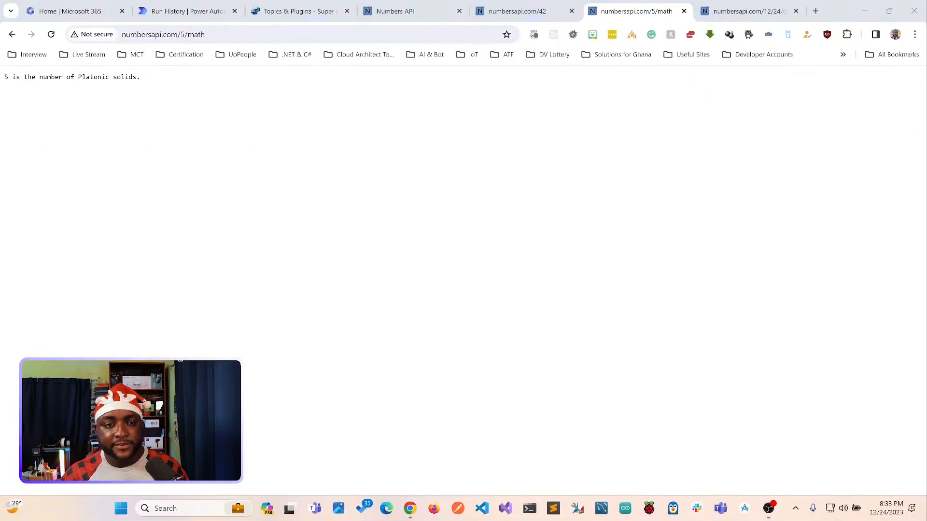
left_click(188, 11)
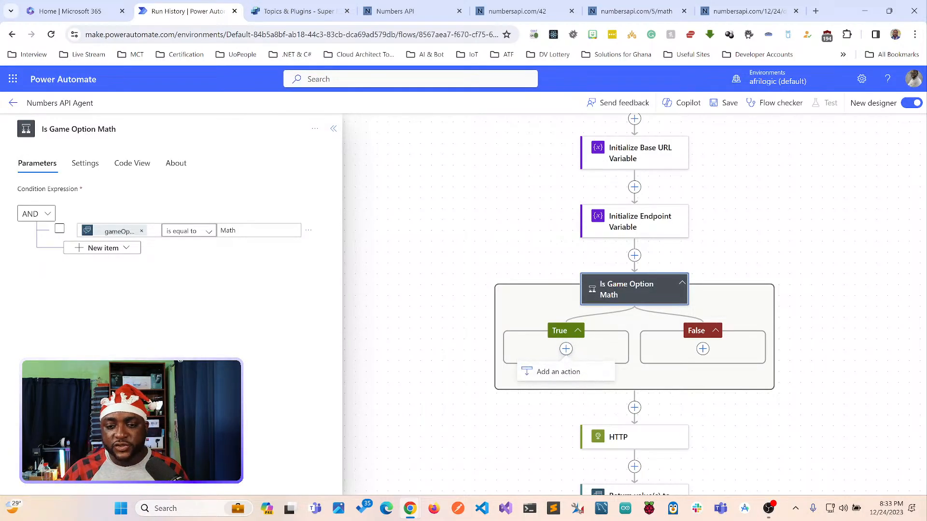
left_click(565, 348)
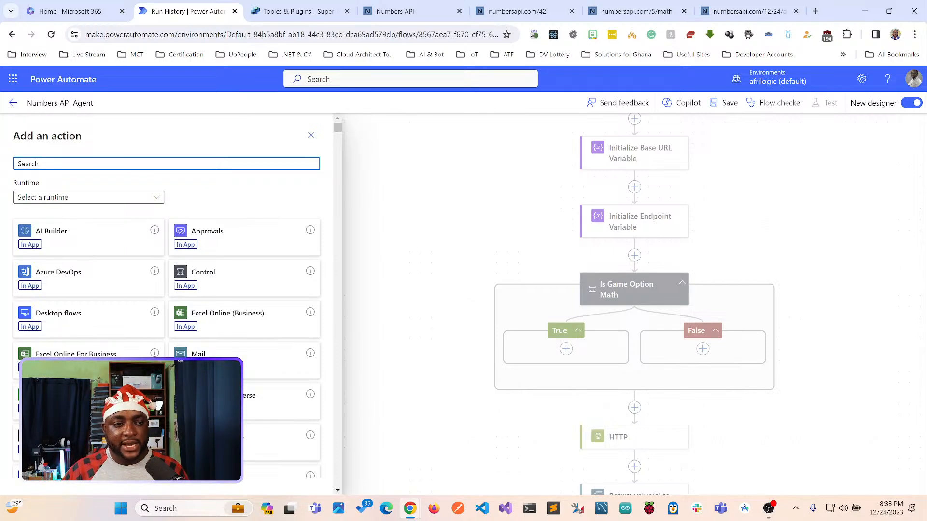
type("compose")
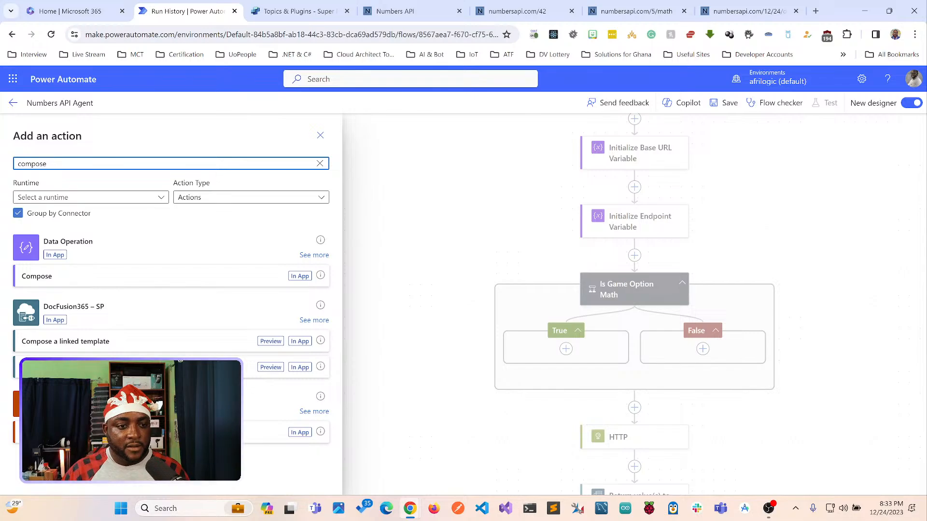
left_click(37, 276)
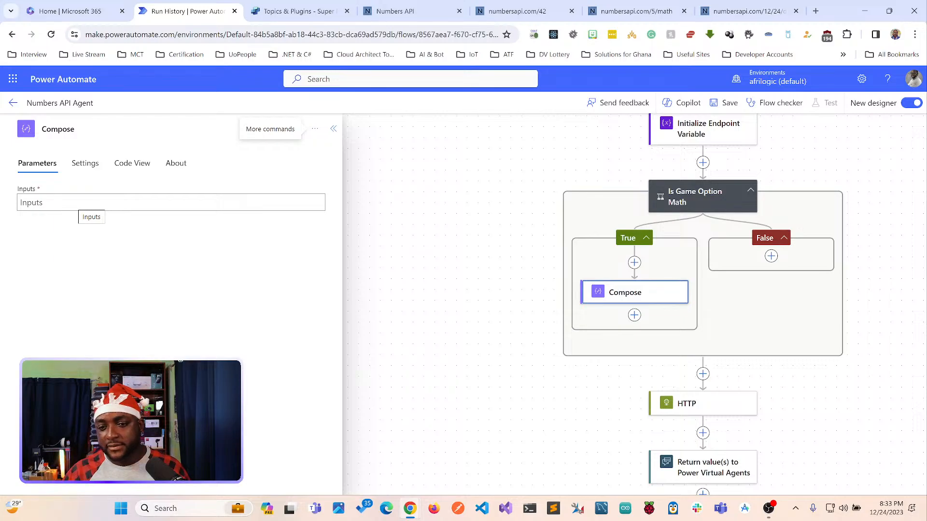
left_click(80, 203)
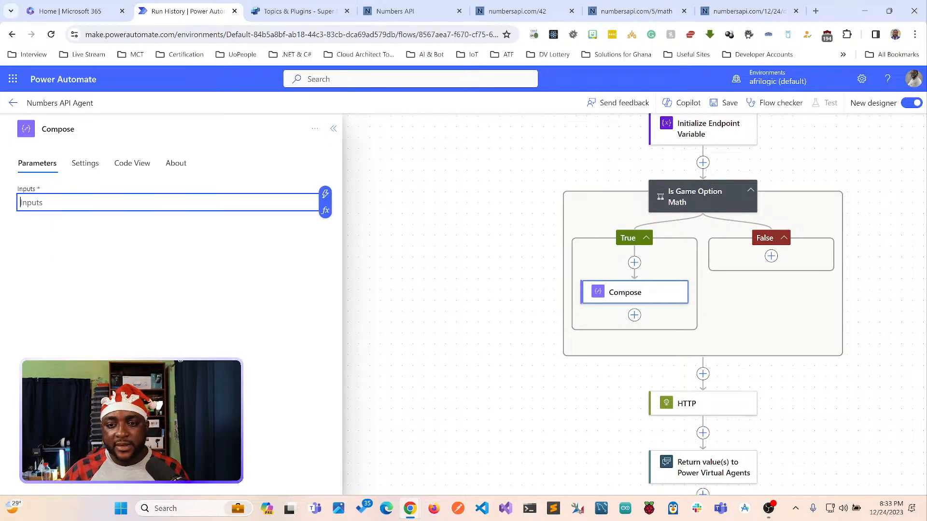
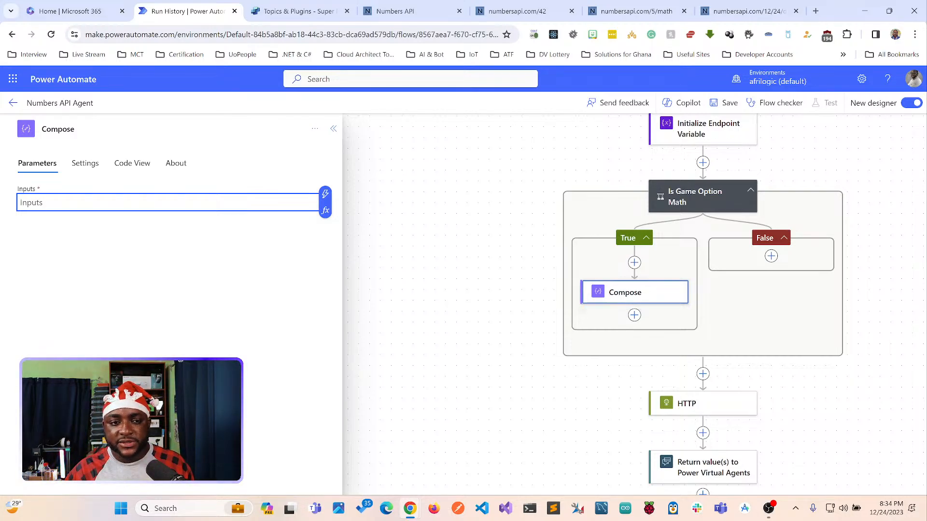
left_click(334, 129)
left_click(634, 295)
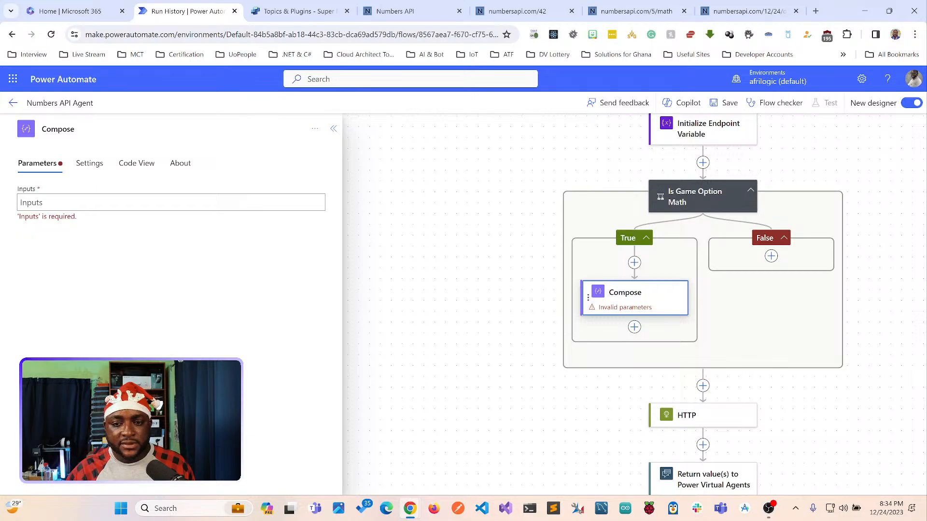
key("Delete")
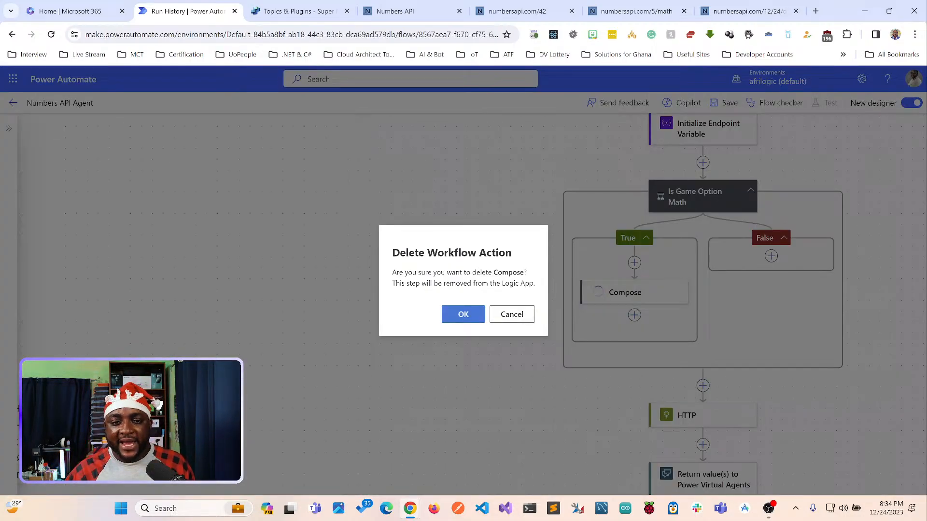
key("Return")
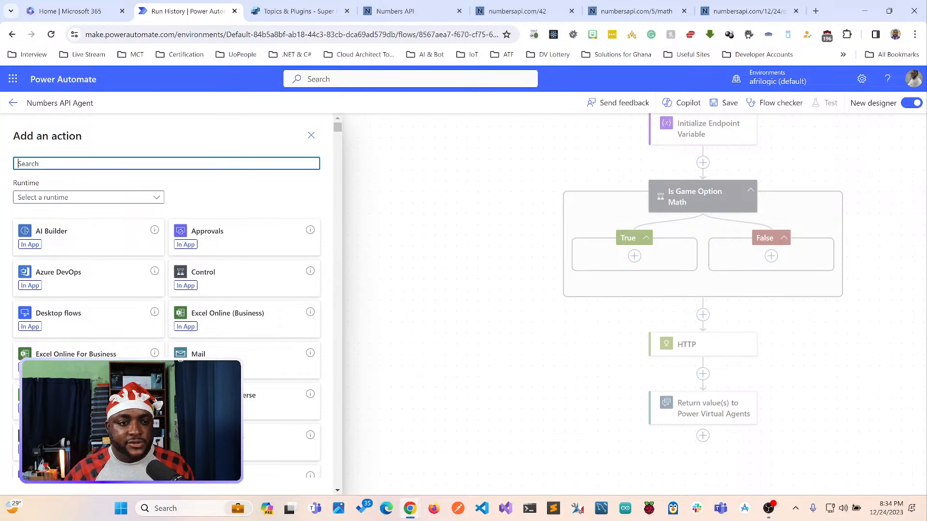
Add a Set variable action to the True branch of the math condition and target varEndpoint.
type("v")
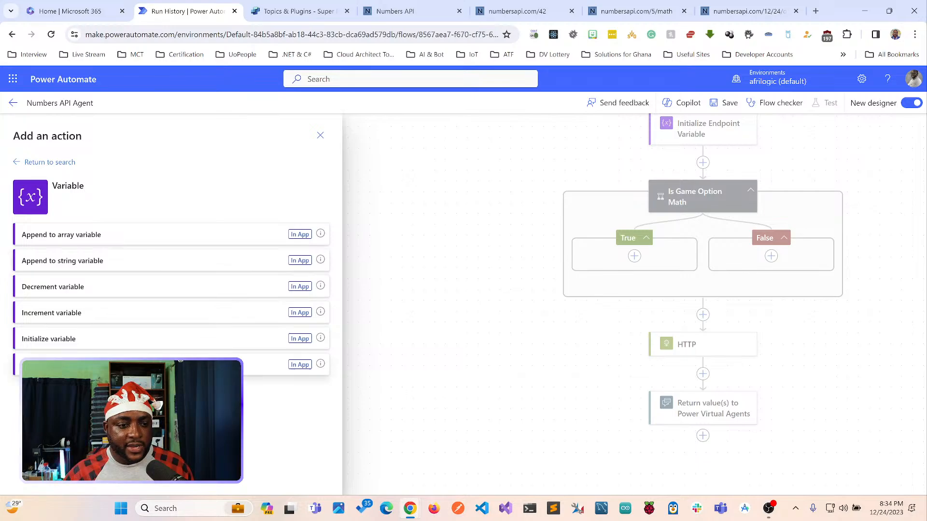
left_click(167, 364)
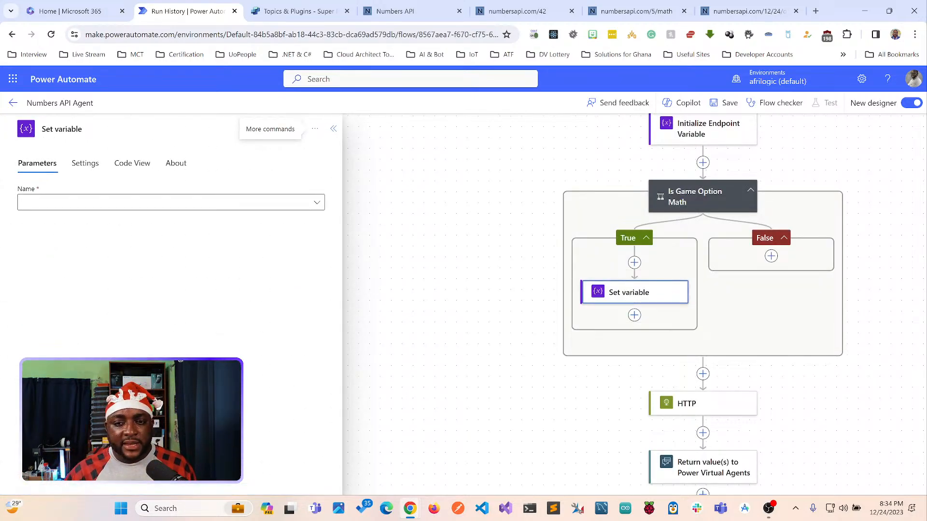
left_click(171, 202)
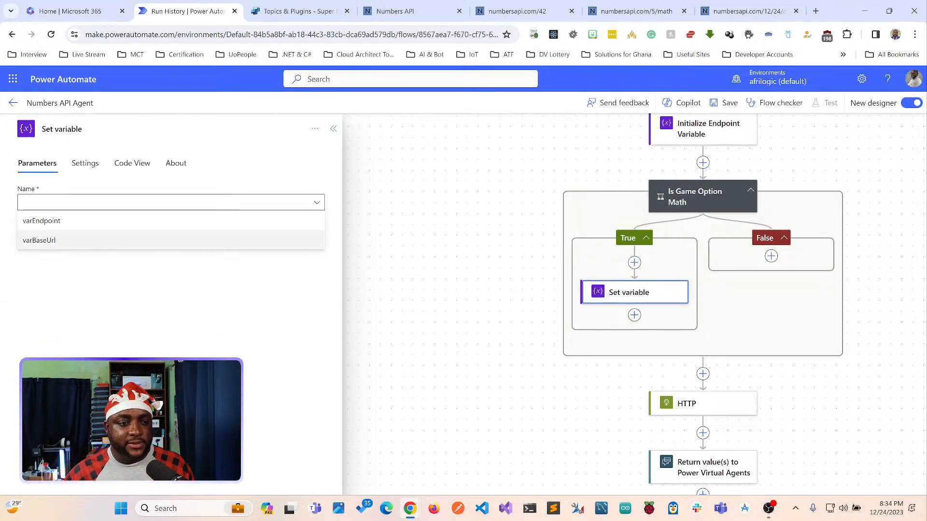
left_click(171, 220)
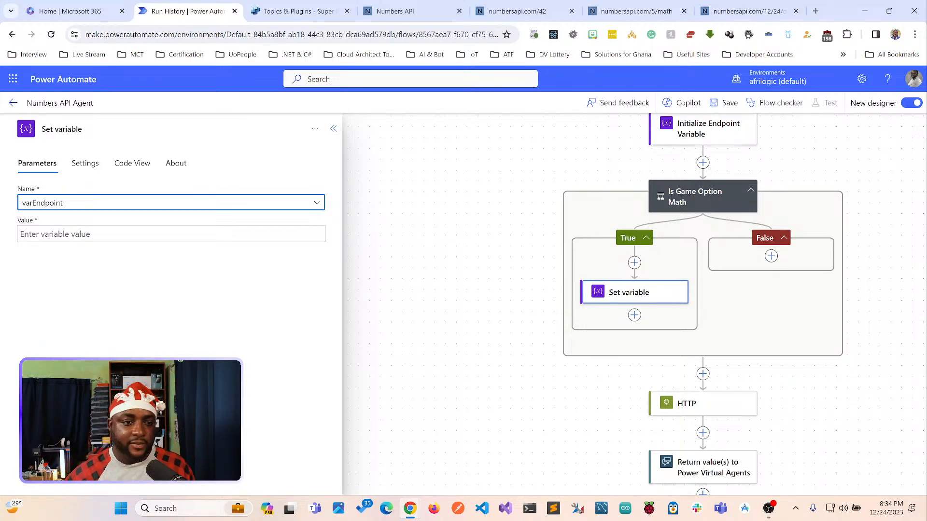
Set the varEndpoint value in the True branch to the luckyNumber dynamic content followed by /math.
left_click(170, 234)
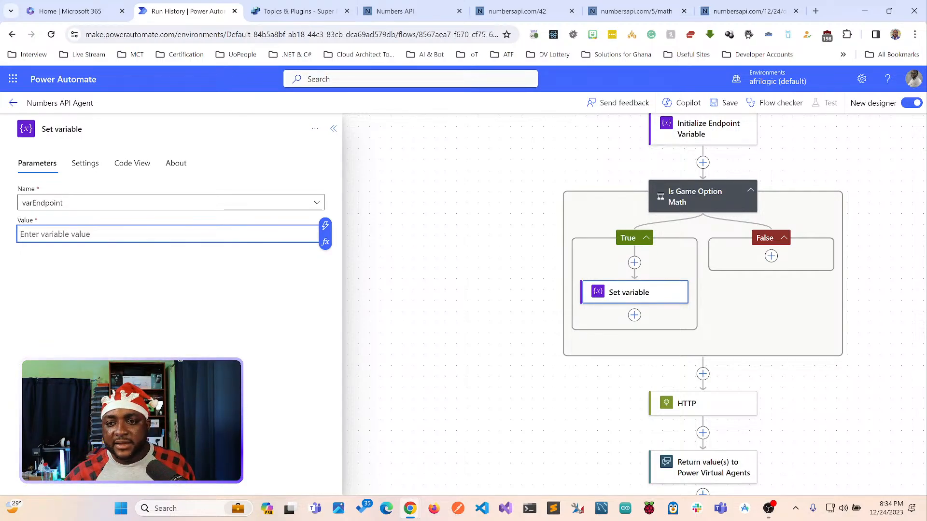
scroll(695, 154, "up", 2)
left_click(695, 121)
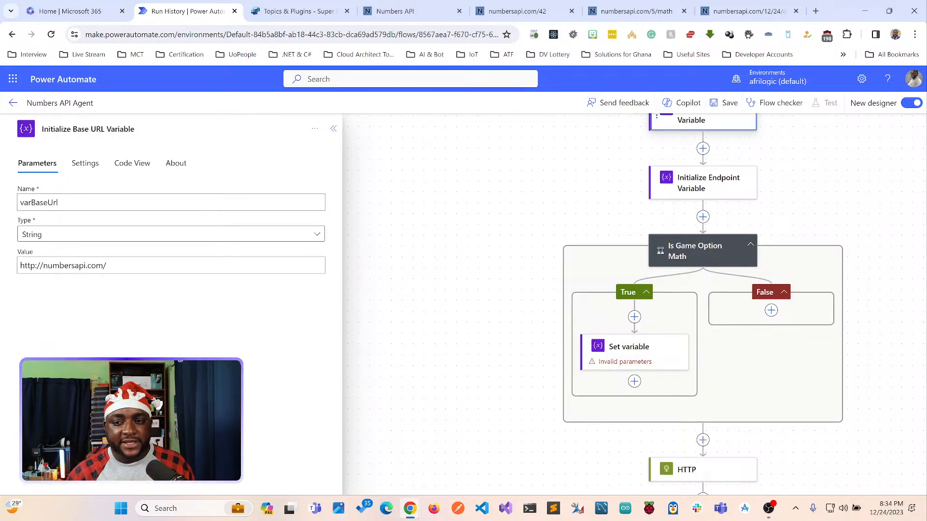
left_click(634, 352)
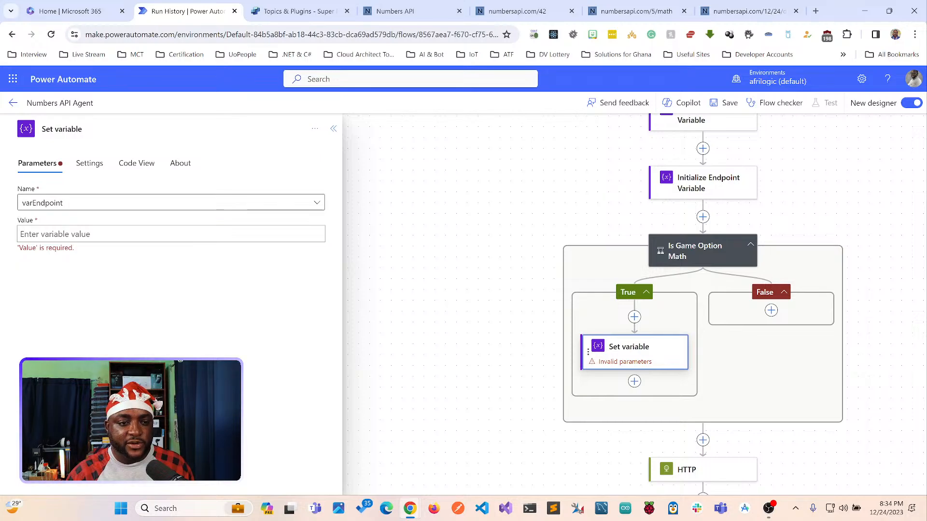
left_click(168, 234)
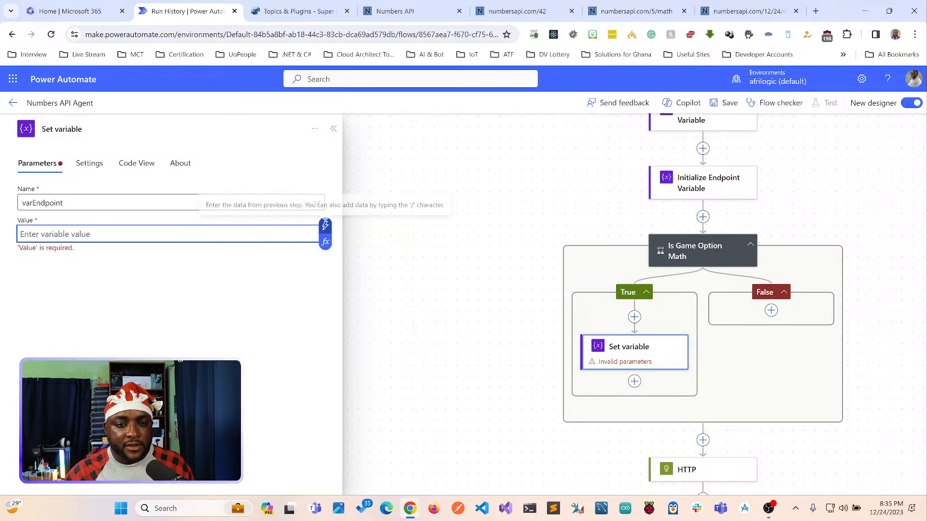
left_click(326, 226)
scroll(444, 367, "down", 1)
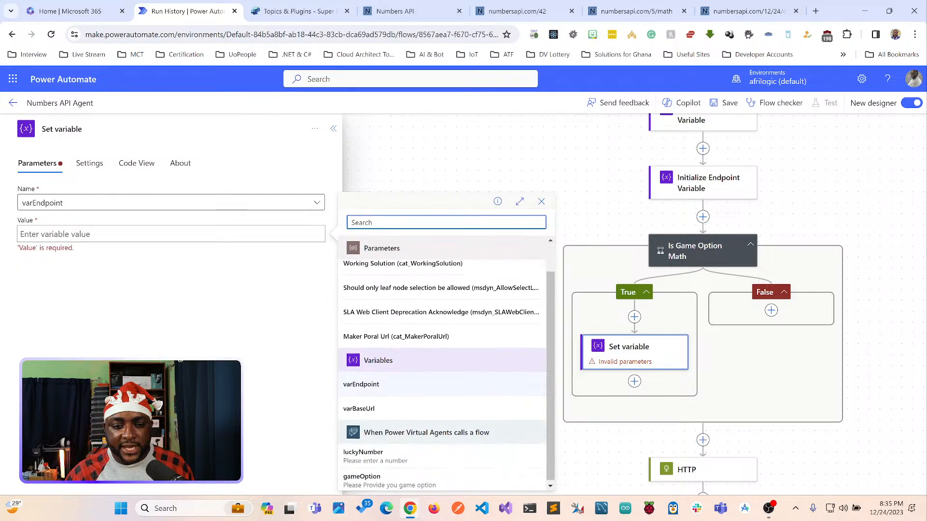
left_click(363, 454)
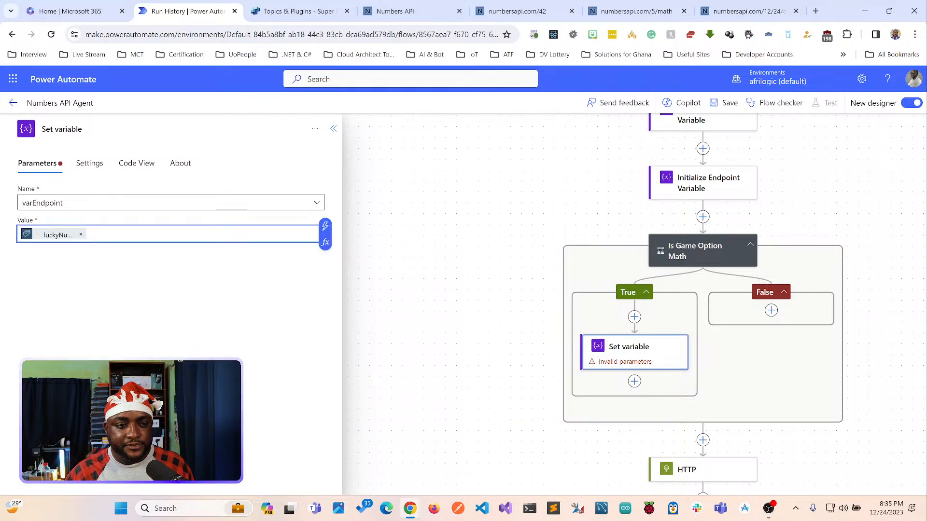
type("/")
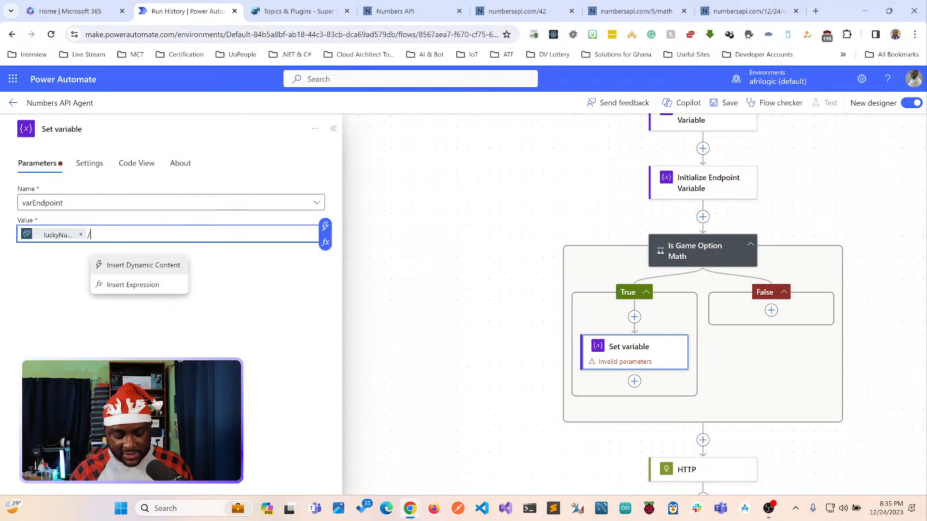
type("math")
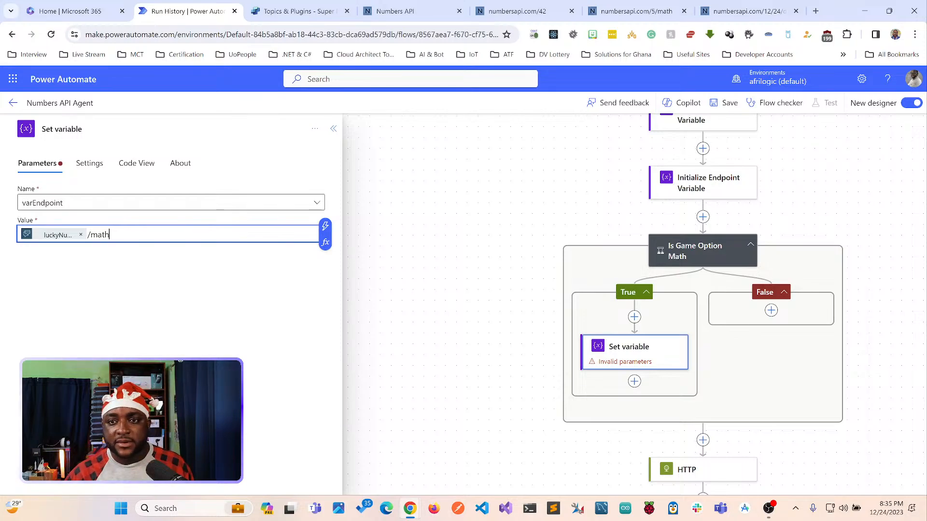
key("Tab")
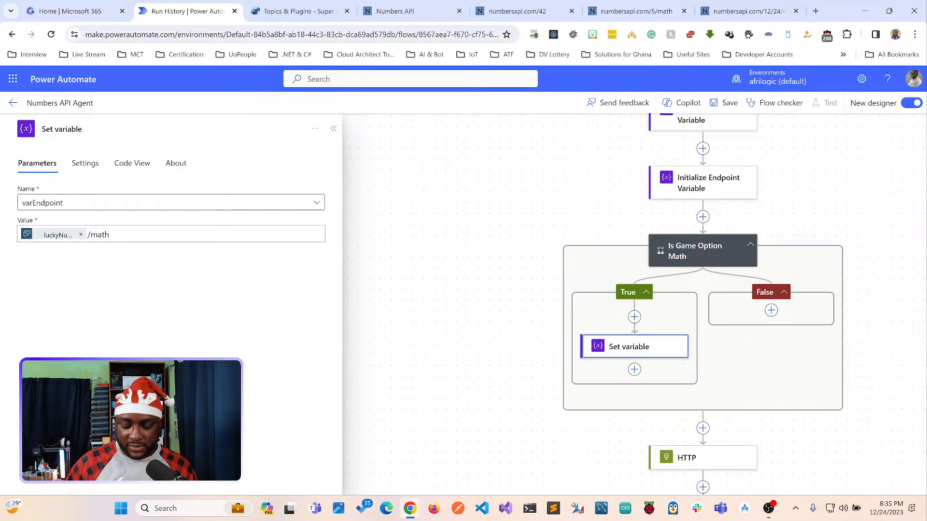
Rename the True branch action to "Set Endpoint Variable" and collapse its details.
type("Endpoint")
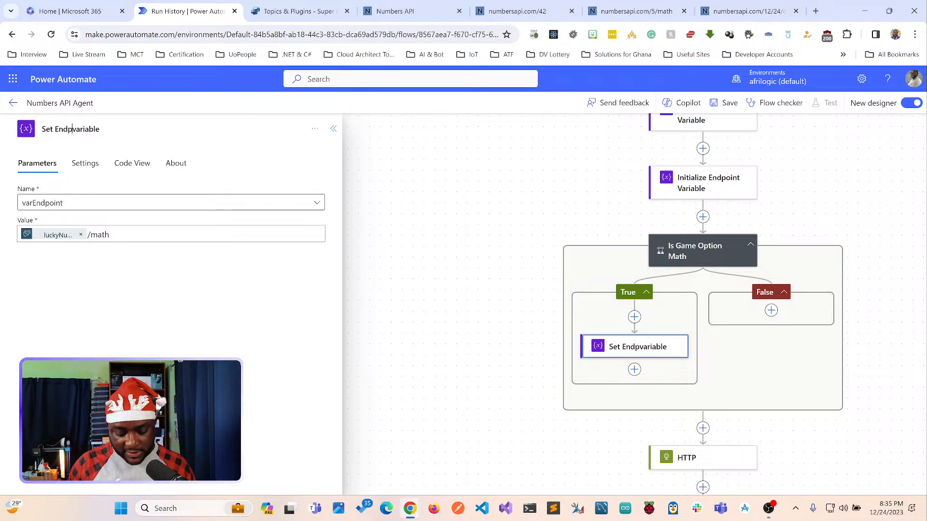
key("Delete")
type("V")
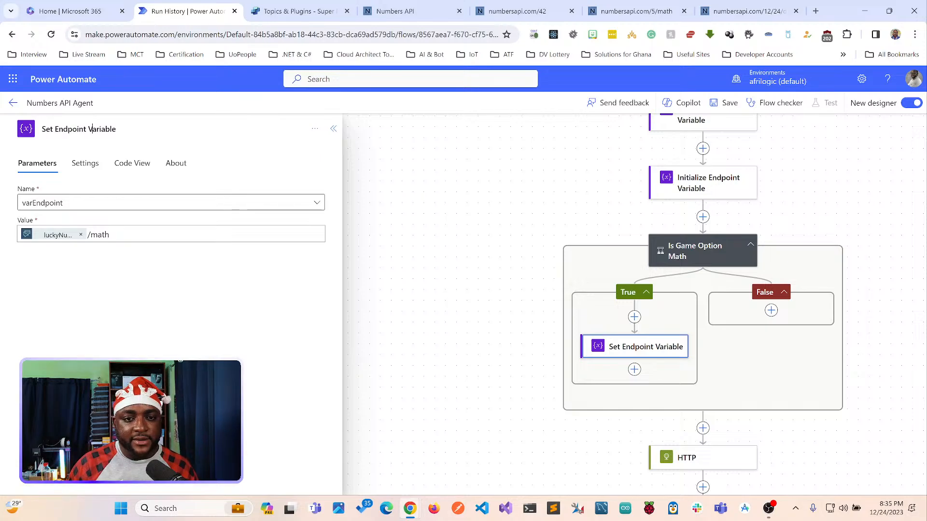
left_click(333, 129)
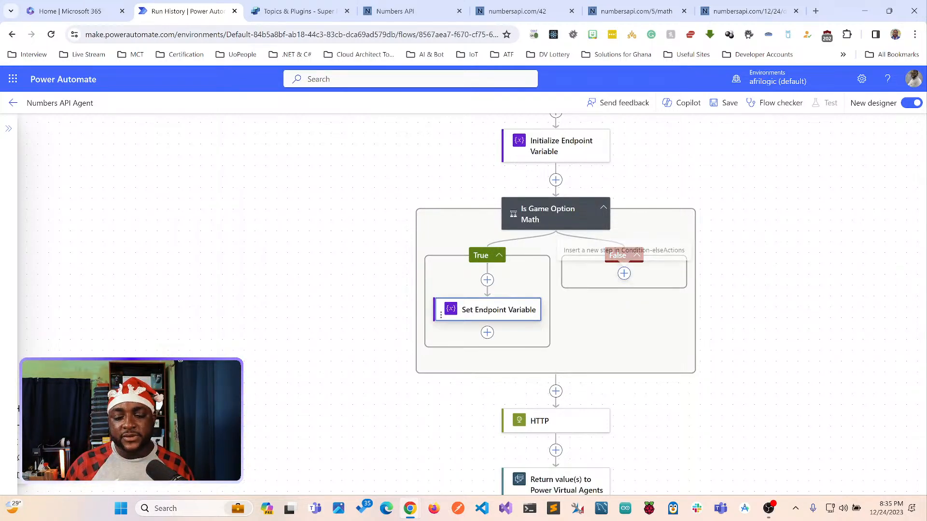
Copy the Set Endpoint Variable action and paste it into the False branch.
left_click(498, 309)
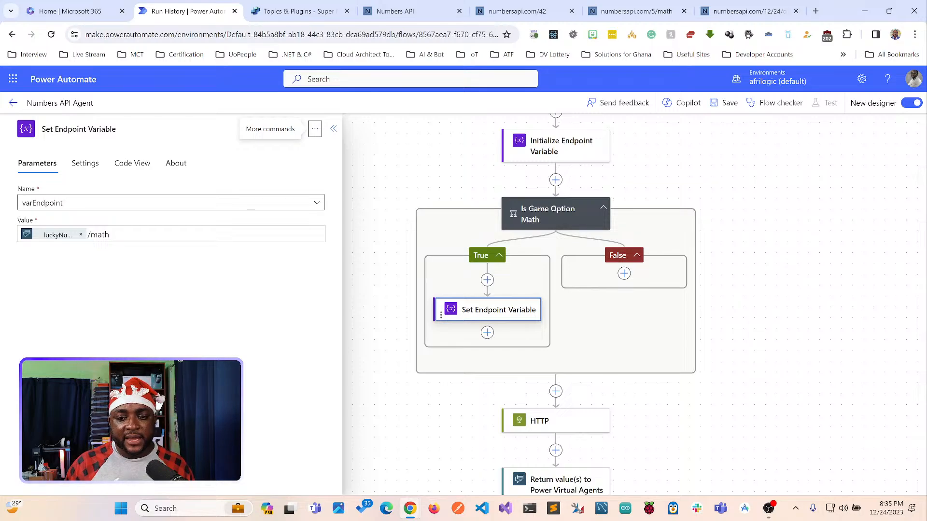
right_click(444, 317)
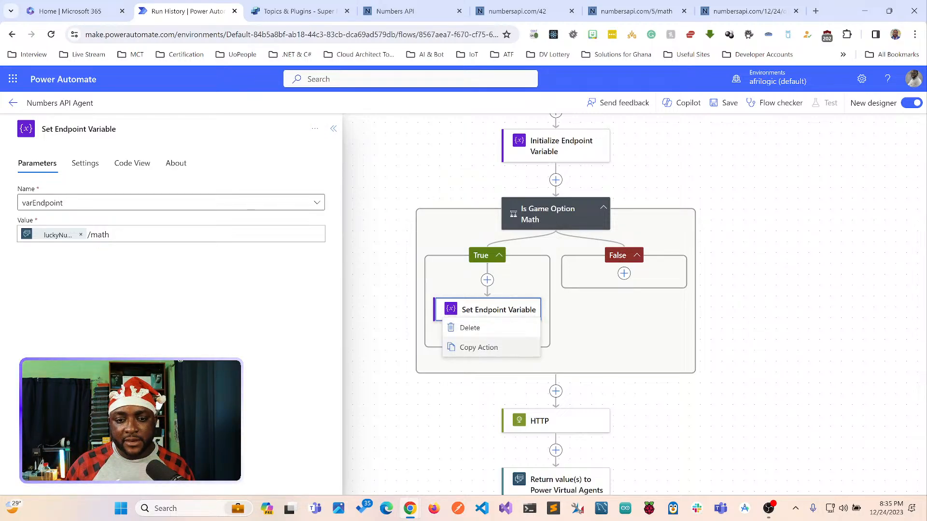
left_click(477, 348)
left_click(623, 273)
left_click(616, 316)
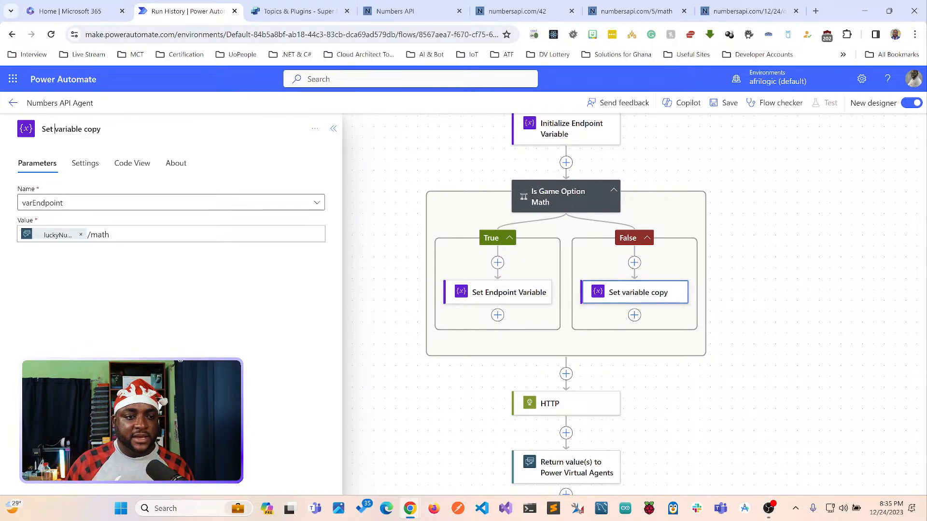
Rename the pasted False branch action to "Set Trivia Endpoint Variable".
type("Tri")
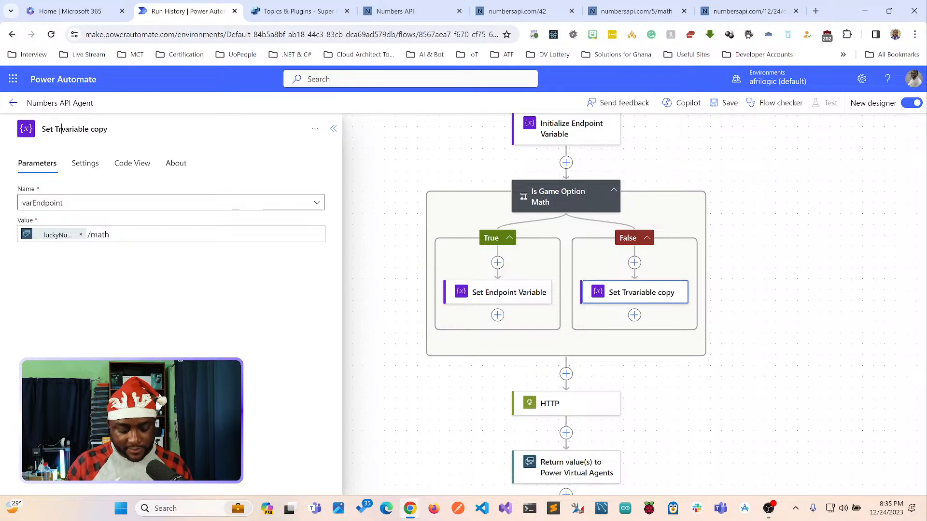
type("via ")
type("ENdpoin")
key("BackSpace")
key("BackSpace")
key("BackSpace")
key("BackSpace")
key("BackSpace")
key("BackSpace")
type("nd")
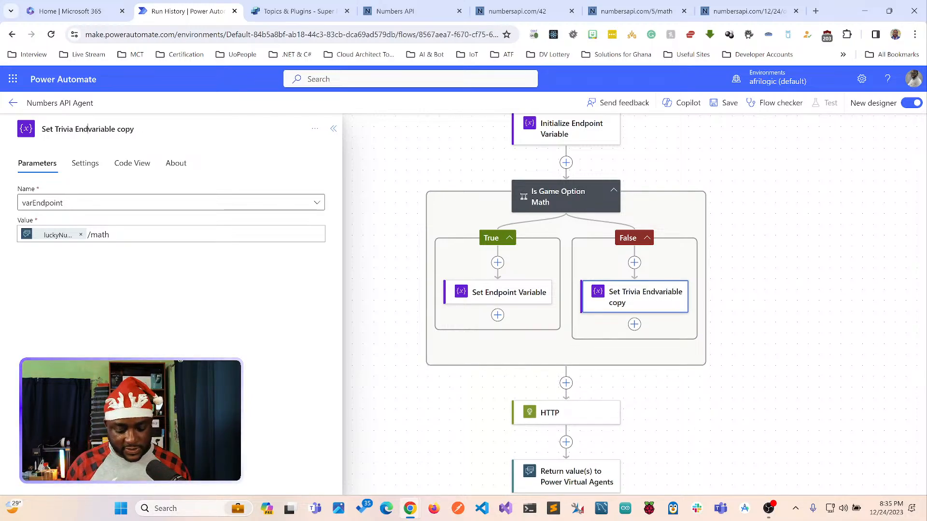
type("point")
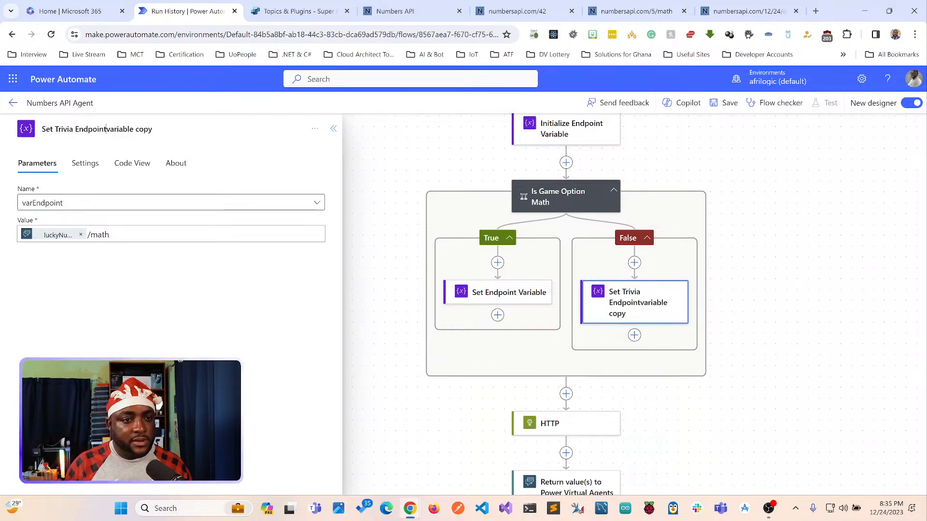
key("Delete")
type("V")
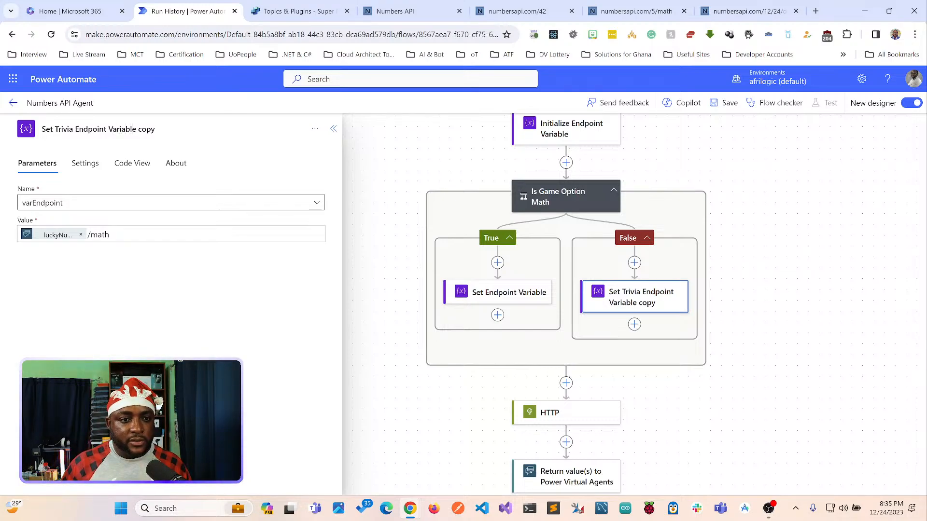
key("Delete")
key("Delete")
key("Delete")
key("Delete")
key("BackSpace")
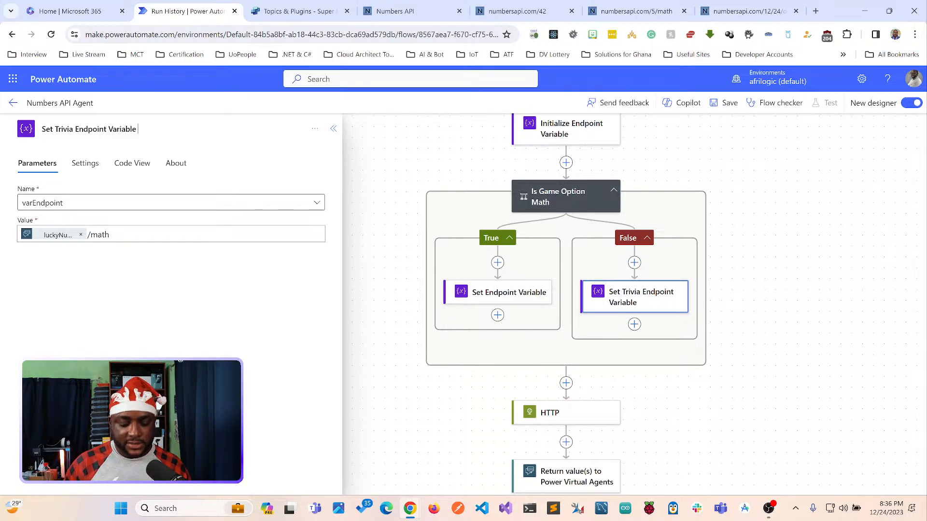
Remove /math from the Set Trivia Endpoint Variable value, keeping only the luckyNumber content, and save the flow.
left_click(193, 235)
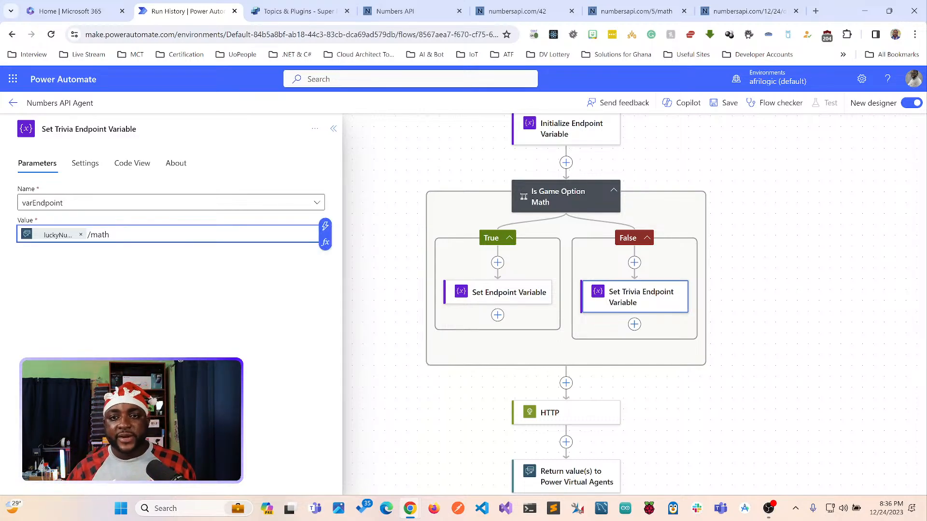
key("BackSpace")
key("BackSpace")
key("BackSpace")
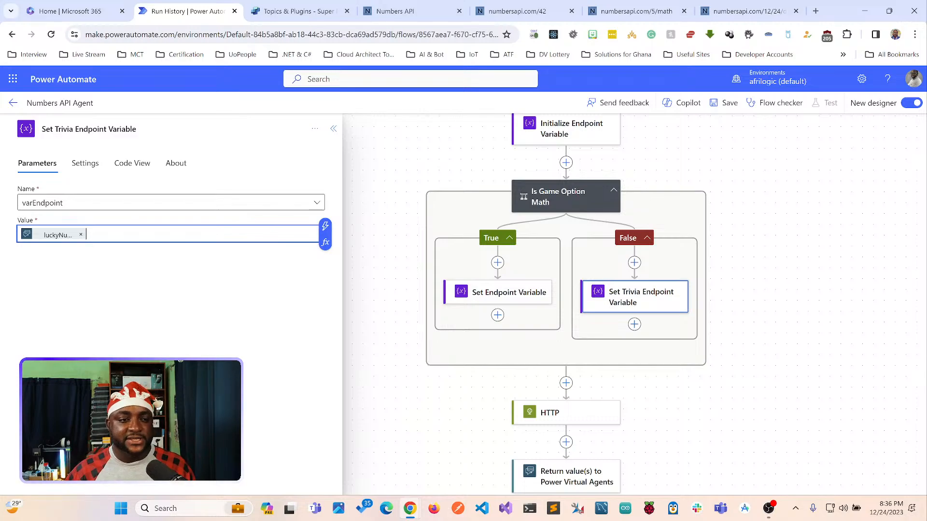
left_click(389, 286)
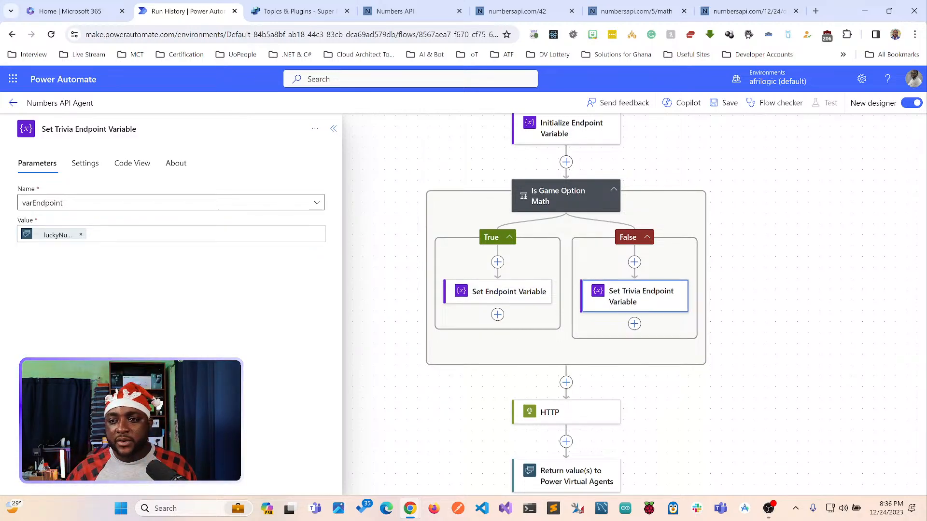
left_click(724, 103)
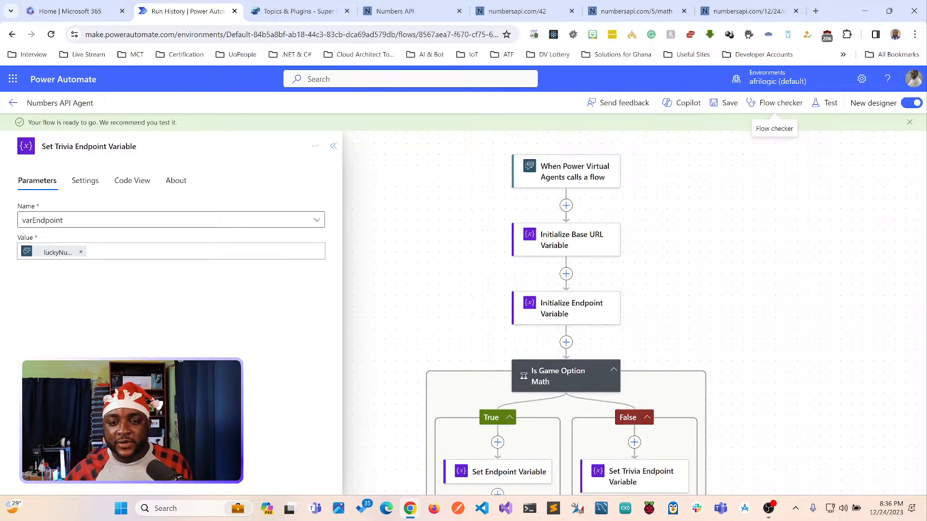
Review the trigger's inputs and the values set by the True and False branch actions.
left_click(566, 171)
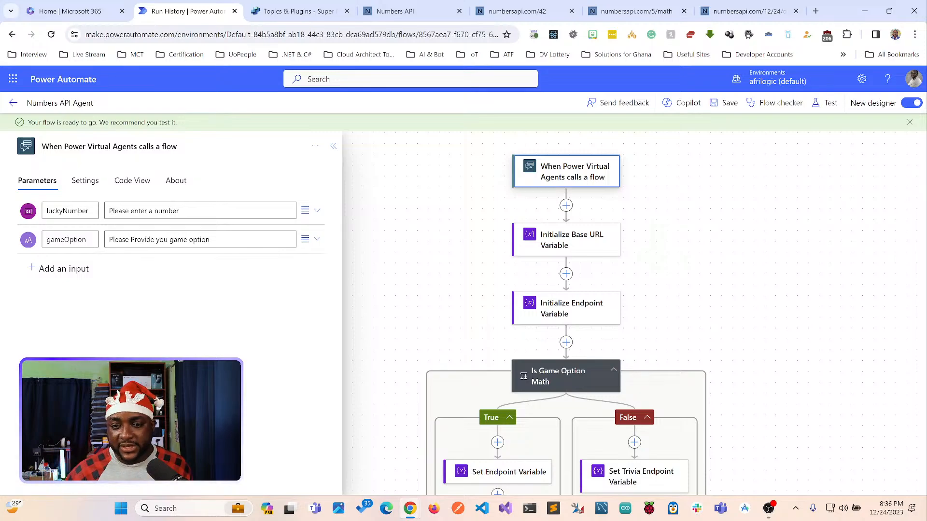
scroll(565, 314, "down", 1)
scroll(565, 314, "down", 2)
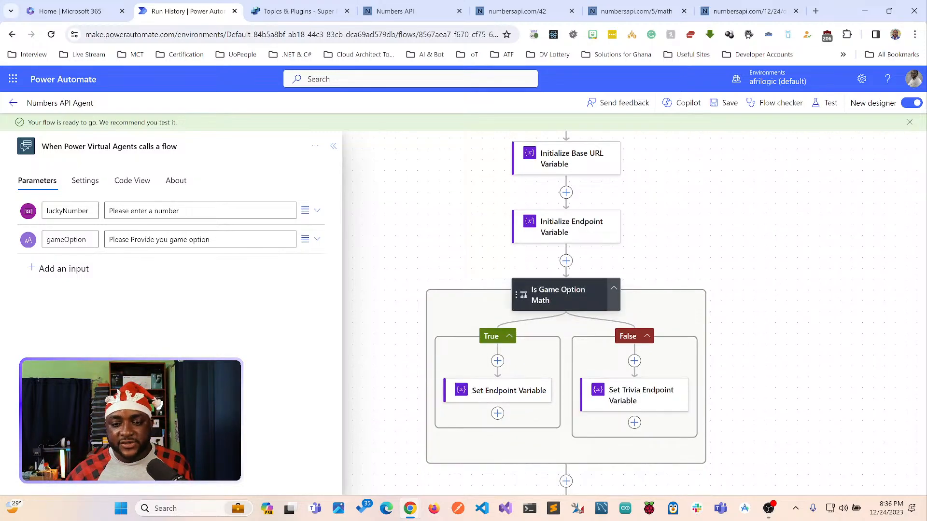
scroll(566, 314, "down", 2)
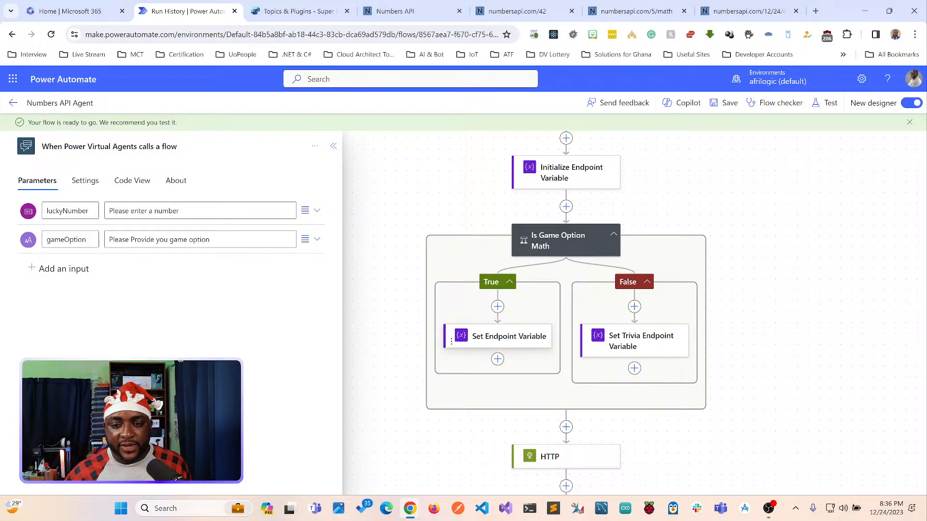
left_click(509, 336)
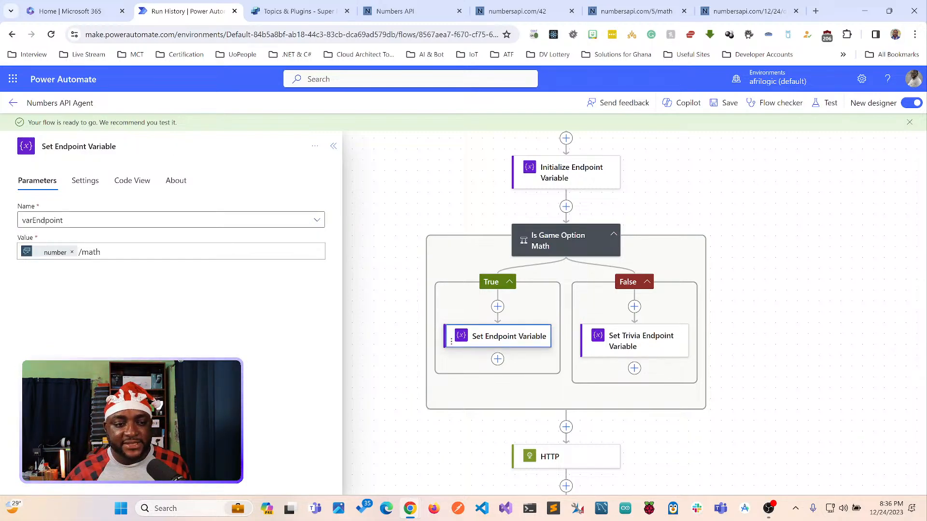
left_click(634, 342)
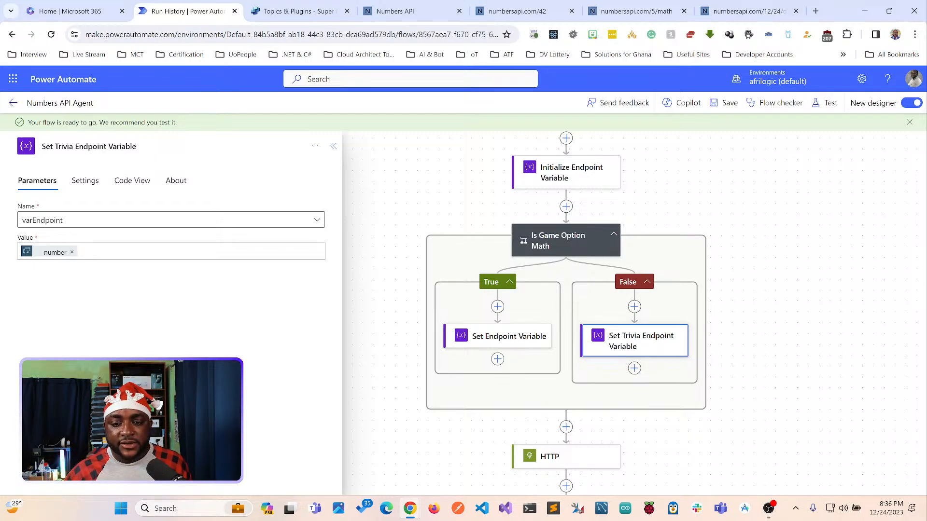
Replace the HTTP action's URI with the varBaseUrl variable followed directly by the varEndpoint variable.
scroll(565, 299, "down", 3)
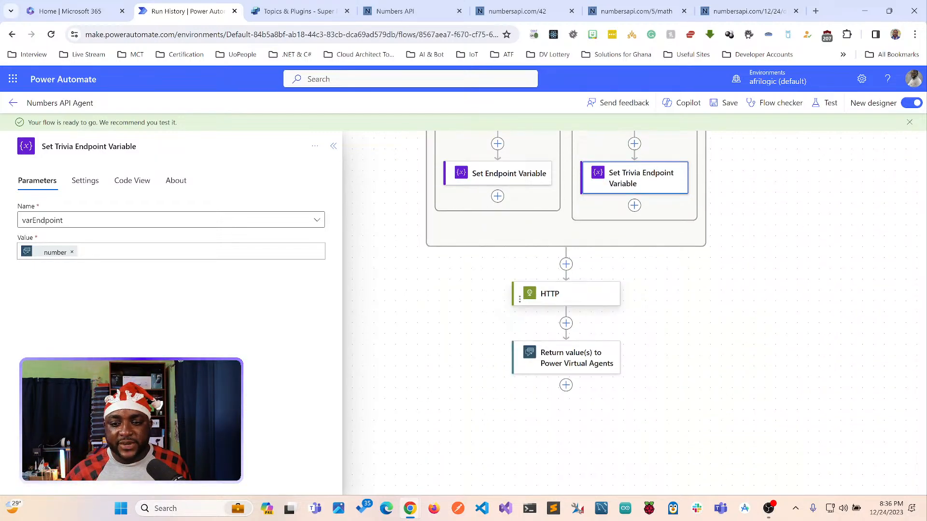
left_click(560, 295)
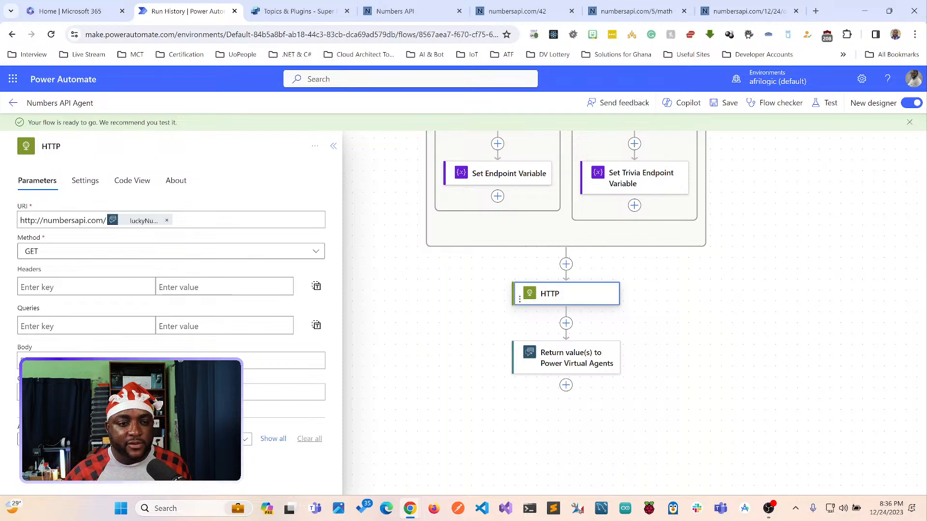
left_click(167, 220)
key("shift+Home")
key("BackSpace")
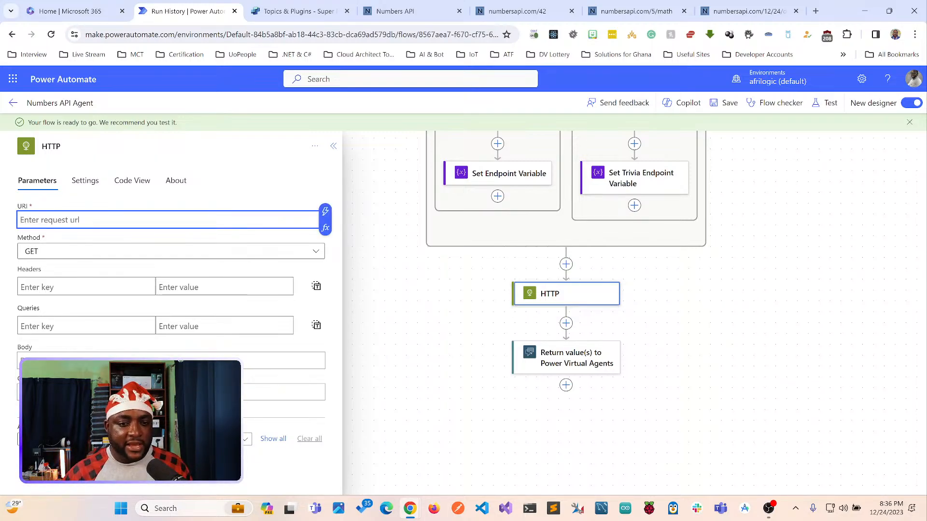
left_click(325, 211)
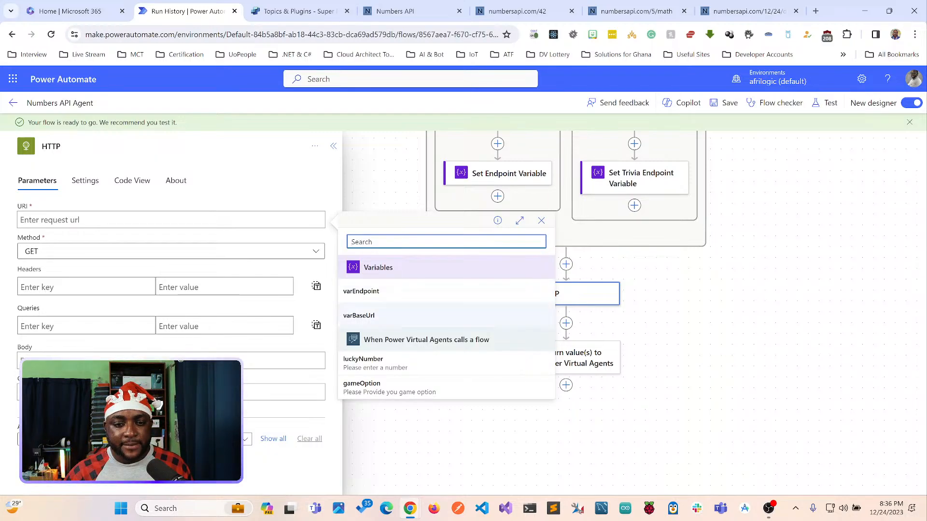
left_click(367, 316)
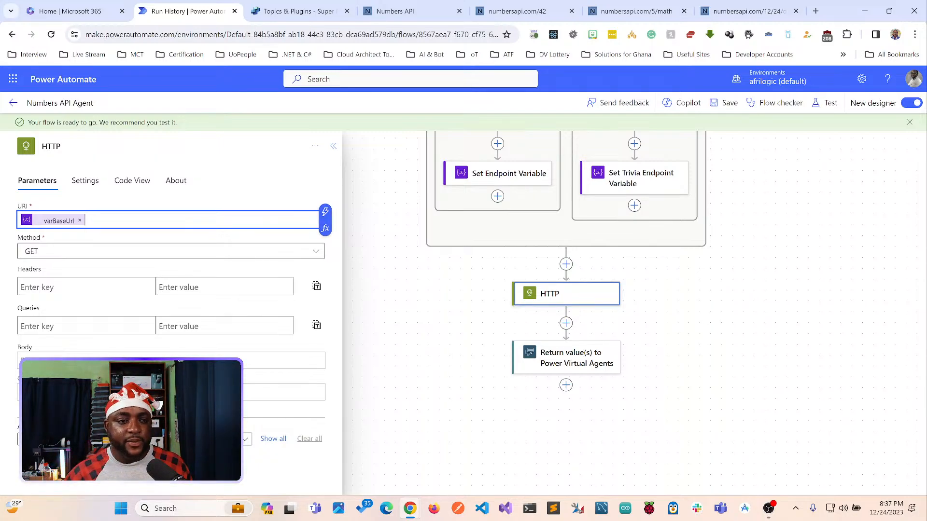
left_click(325, 212)
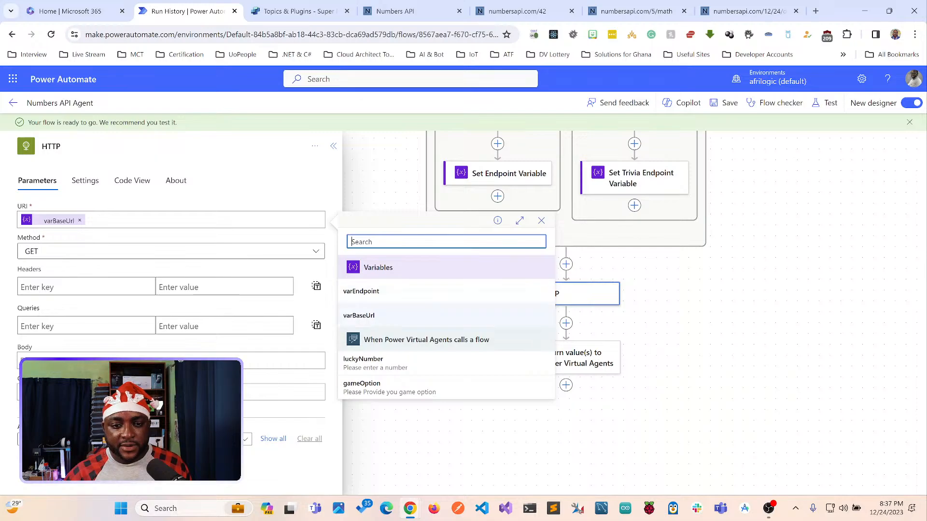
left_click(361, 291)
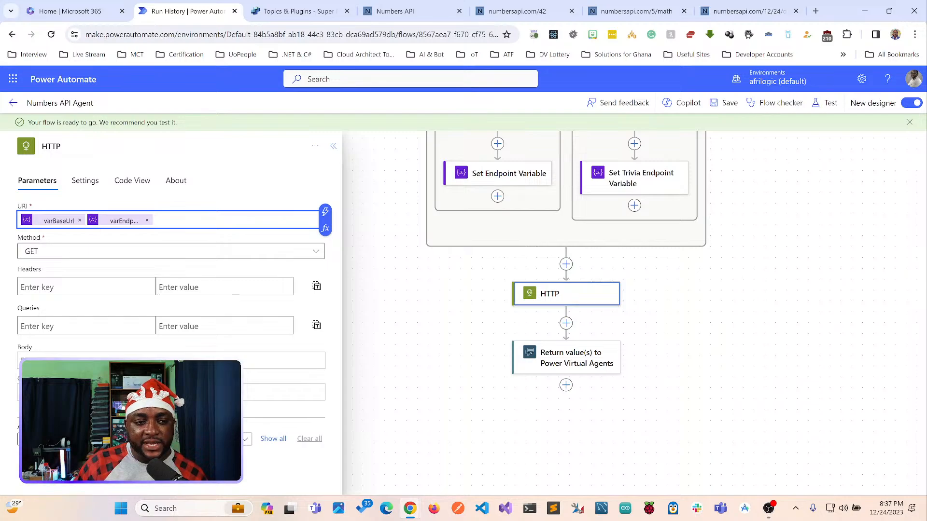
Insert a slash between varBaseUrl and varEndpoint in the HTTP URI by re-adding varEndpoint after it.
key("Left")
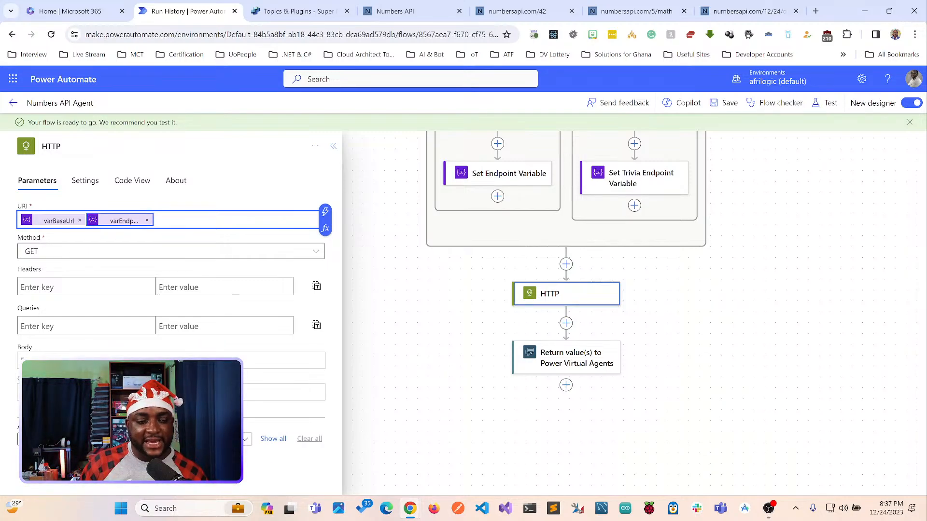
key("Right")
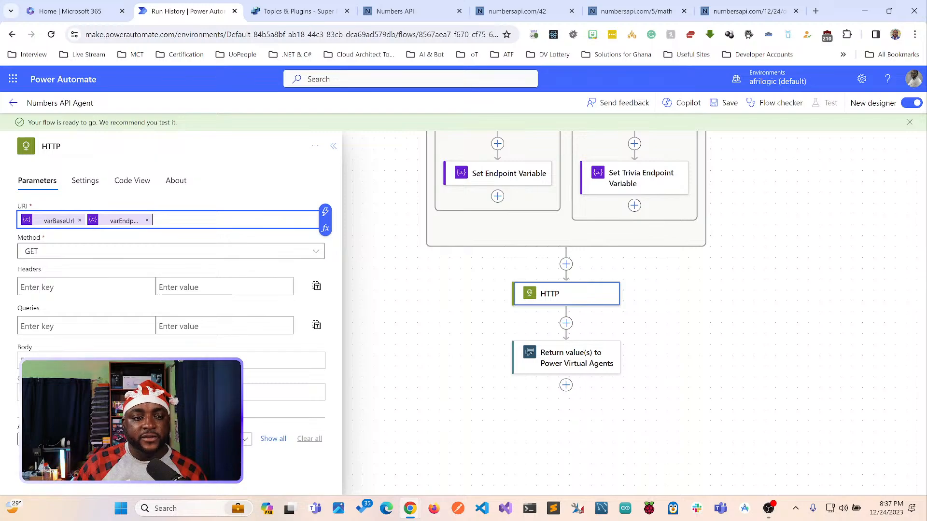
key("BackSpace")
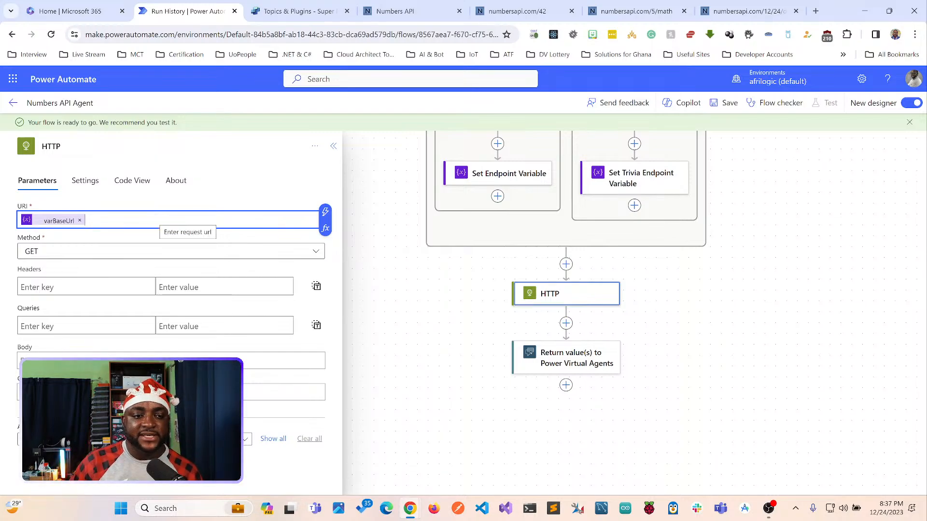
type("/")
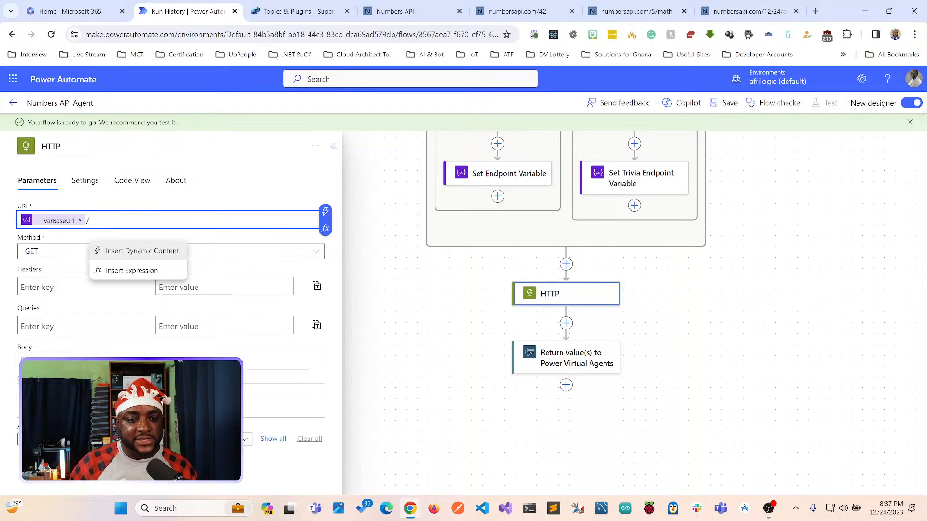
left_click(325, 212)
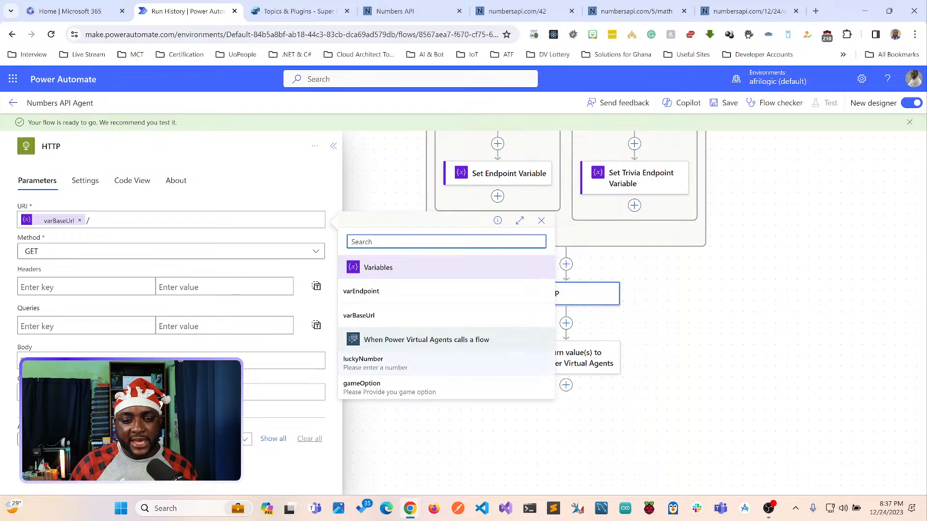
left_click(360, 291)
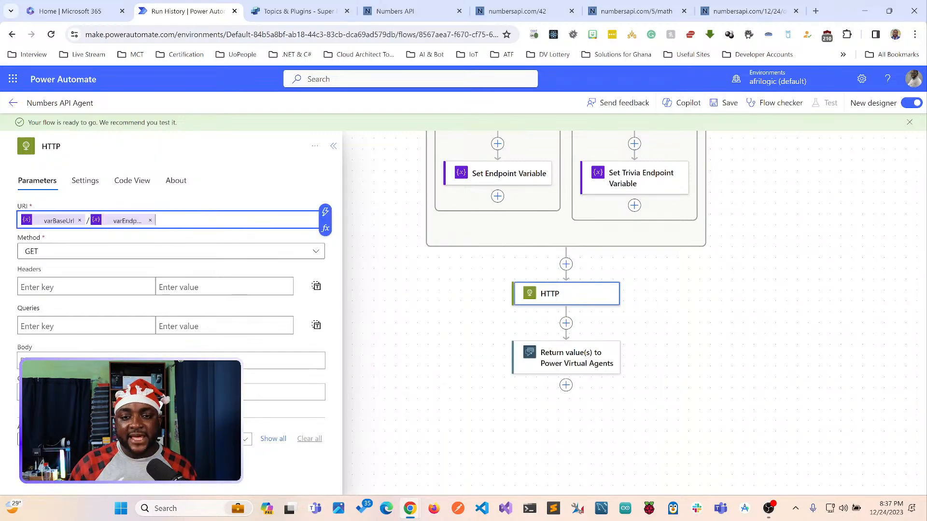
scroll(483, 290, "up", 5)
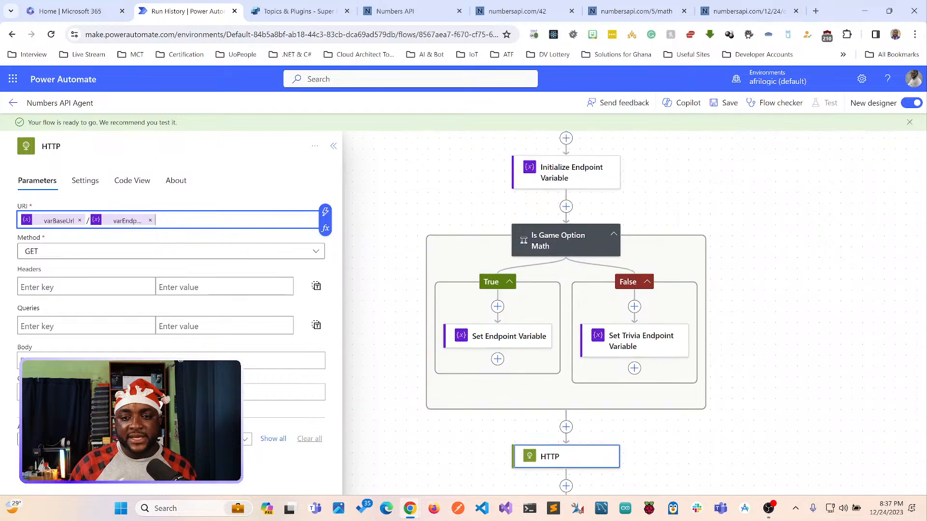
left_click(566, 186)
left_click(169, 283)
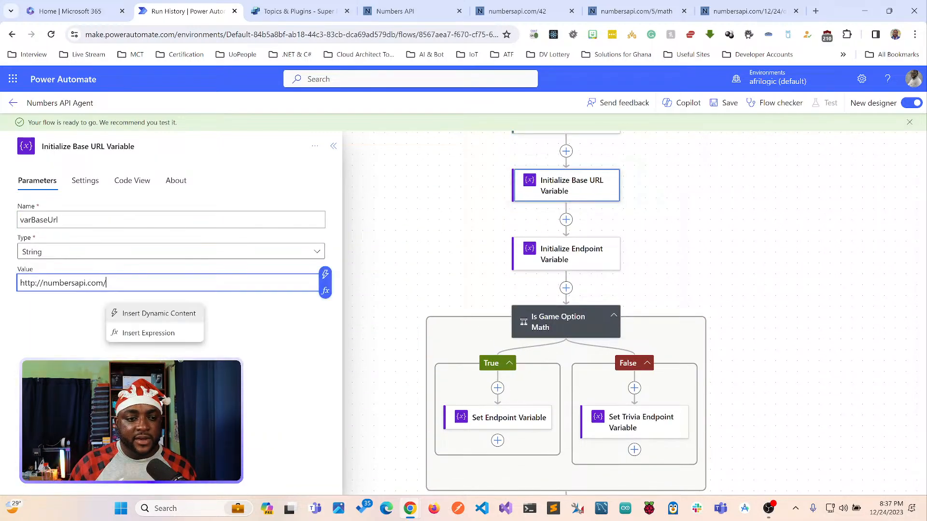
key("BackSpace")
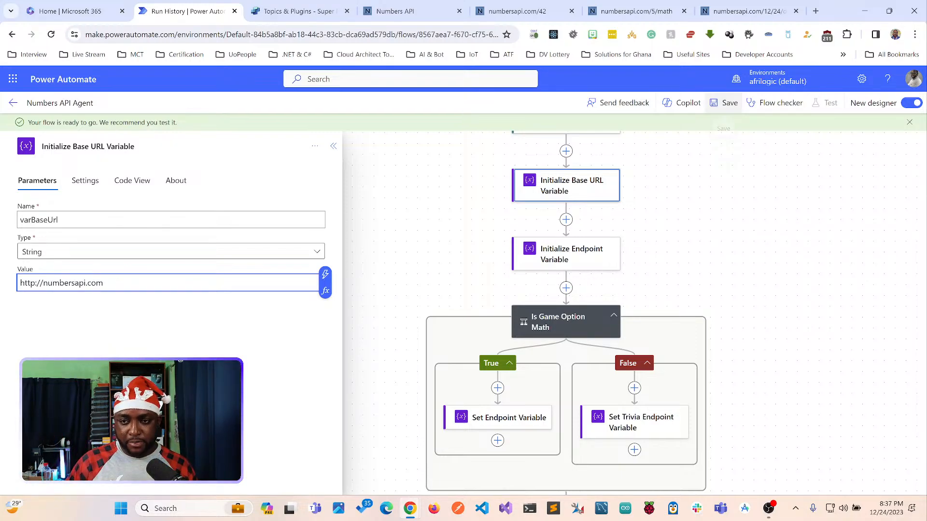
left_click(724, 103)
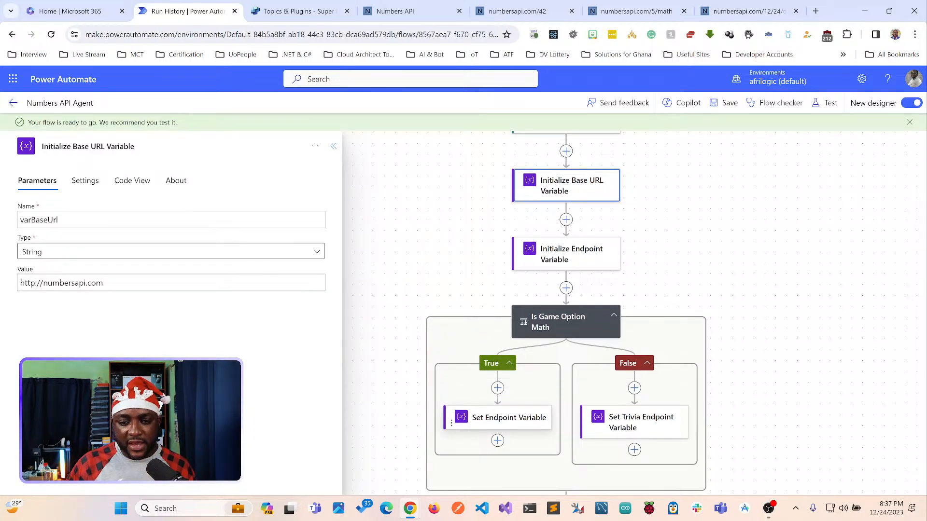
Check the values in both endpoint variable actions and the URI of the HTTP action.
left_click(509, 418)
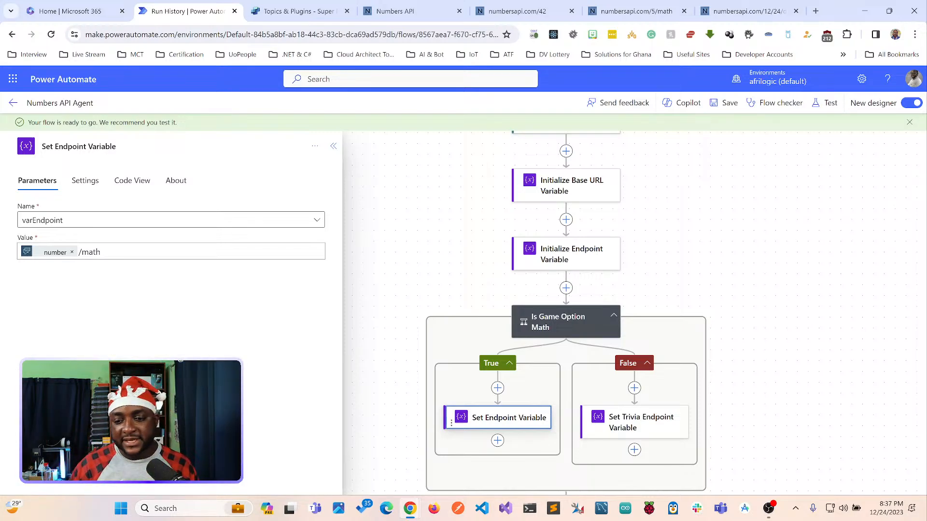
left_click(640, 422)
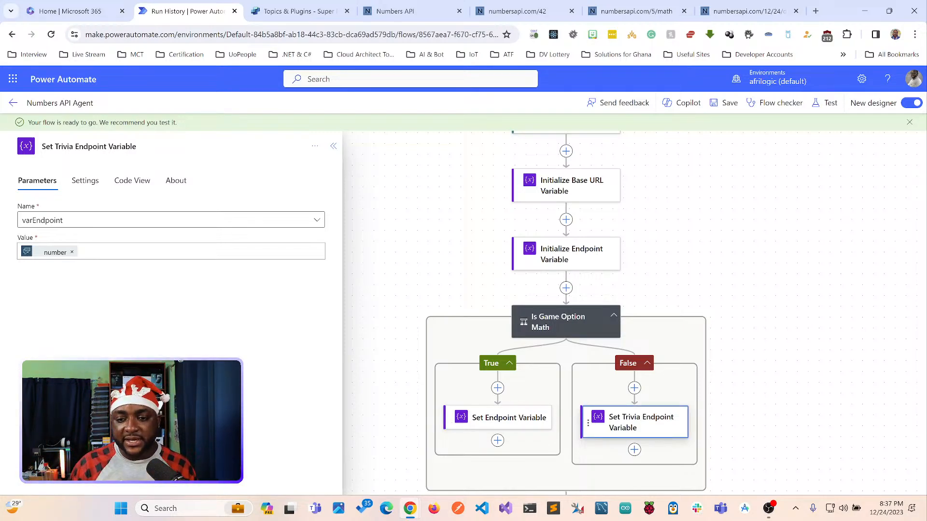
scroll(566, 313, "down", 5)
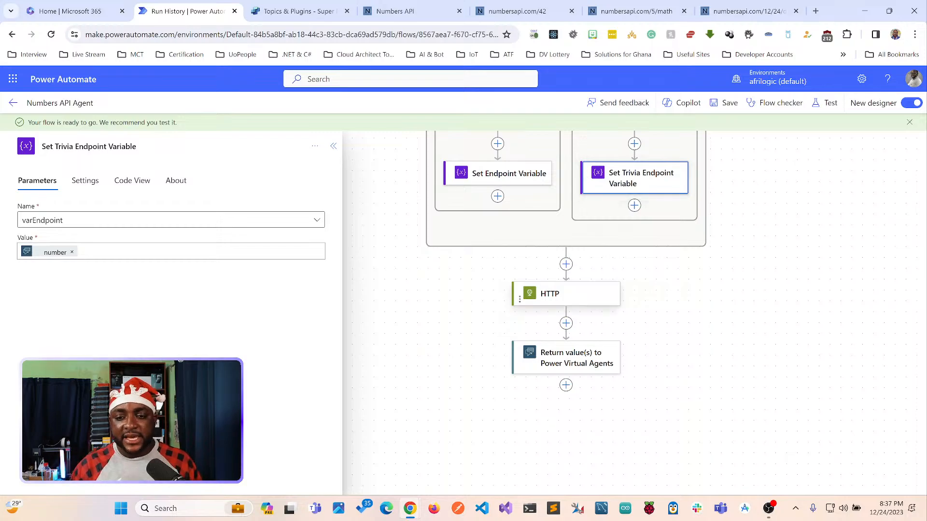
left_click(565, 293)
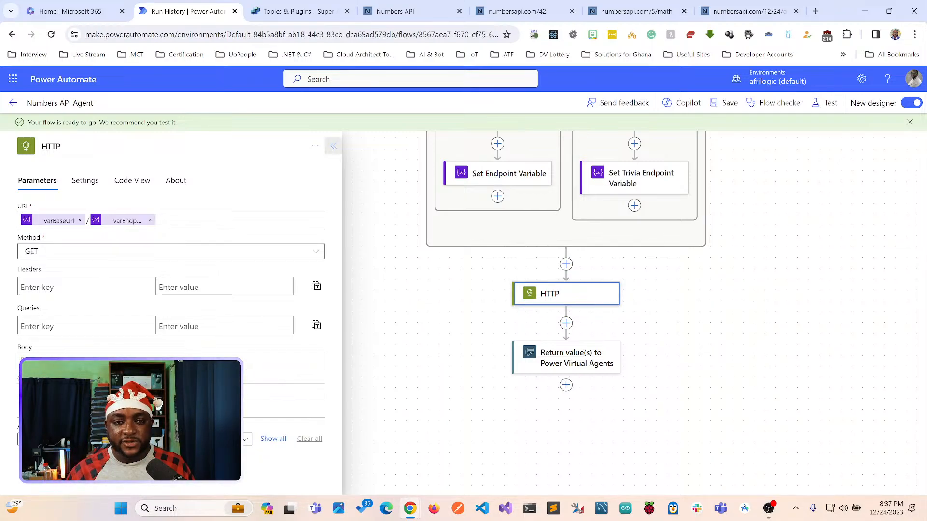
Collapse the HTTP action's details and save the Numbers API Agent flow.
left_click(333, 146)
scroll(565, 313, "up", 15)
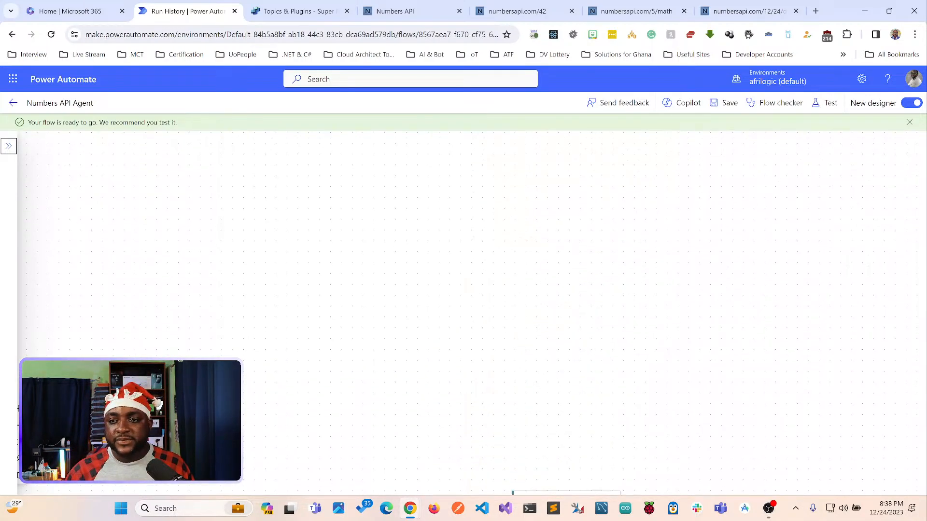
left_click(724, 103)
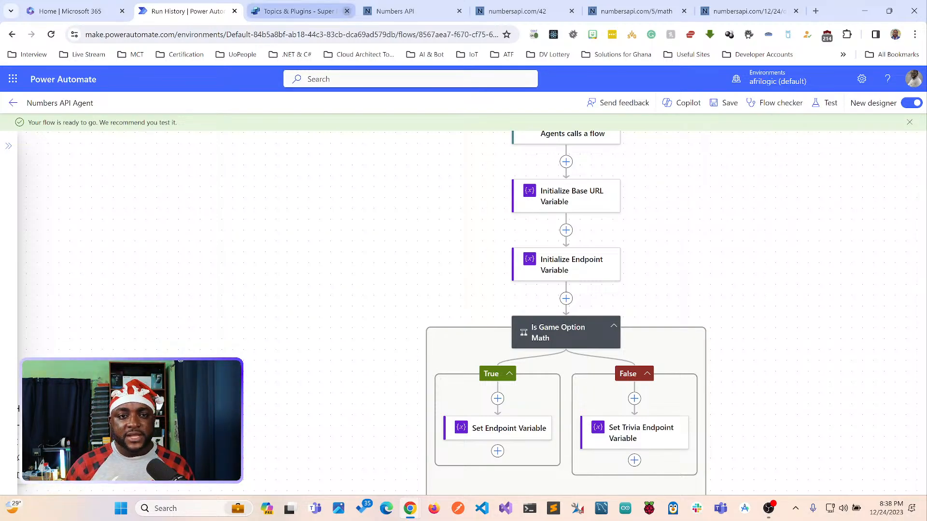
Switch to the Numbers topic in Copilot Studio and delete the Math and Trivia condition branches below the category question.
left_click(293, 10)
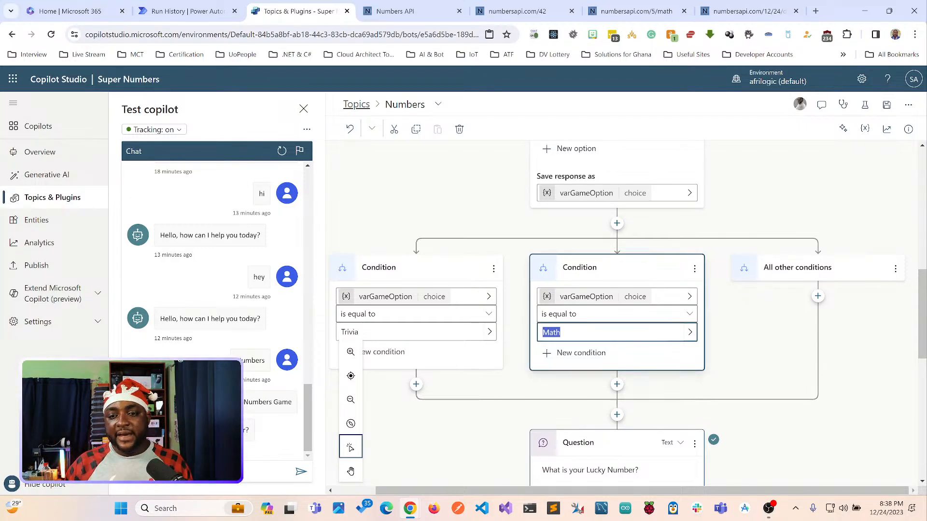
scroll(623, 314, "up", 1)
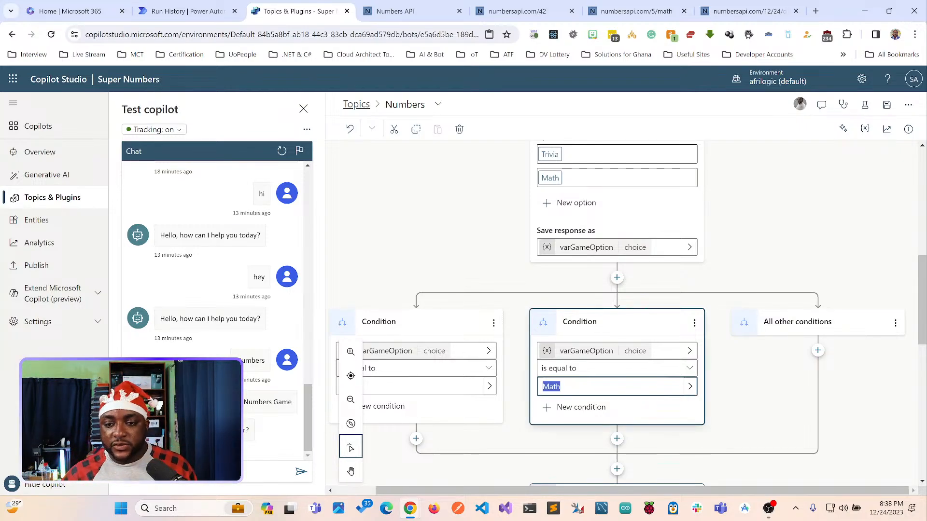
left_click(694, 323)
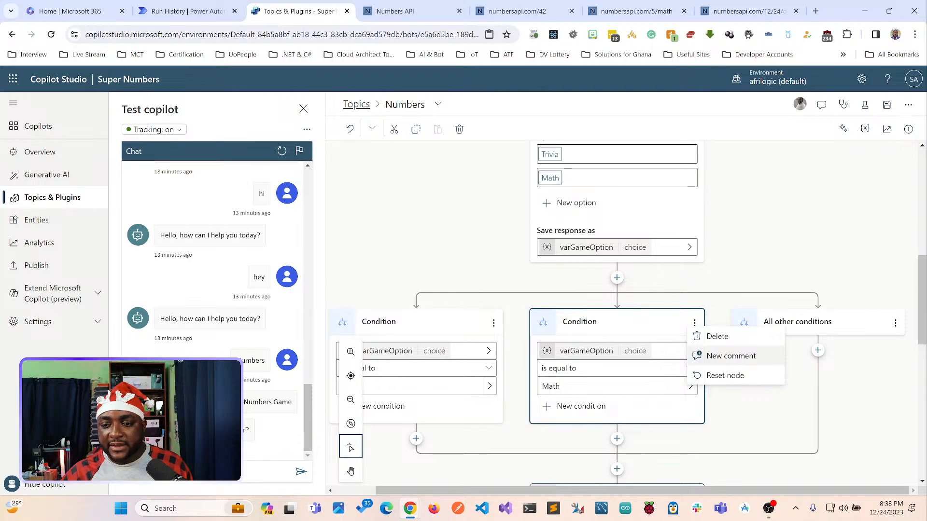
left_click(716, 336)
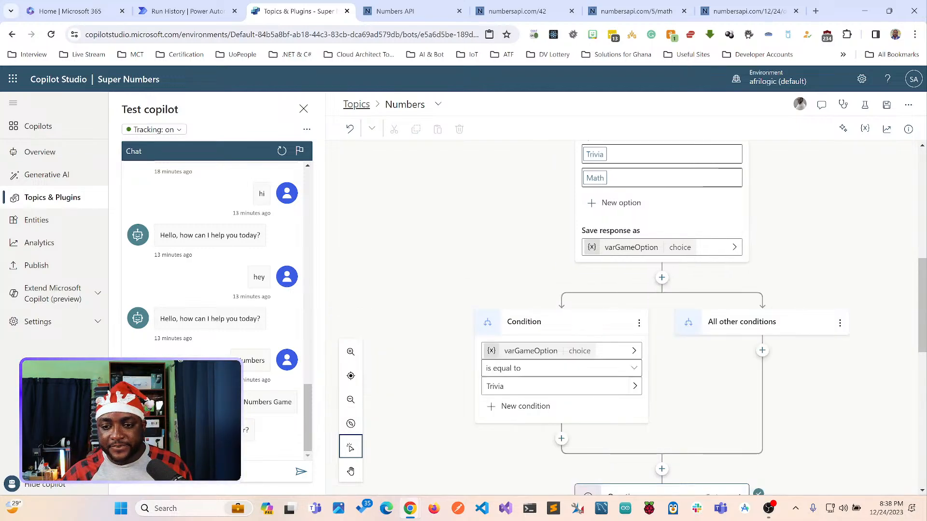
left_click(639, 323)
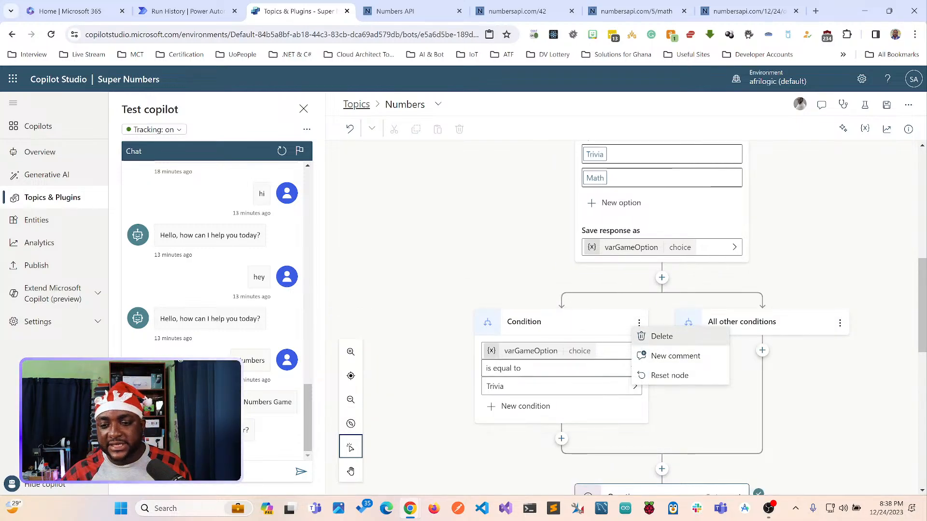
left_click(660, 333)
scroll(661, 333, "up", 2)
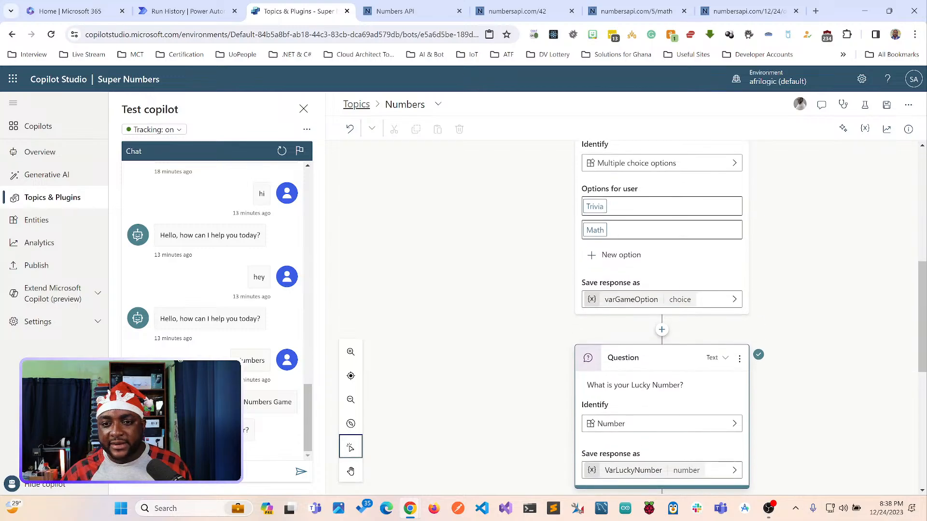
Refresh the Numbers API Agent action in the topic to load the flow's updated inputs.
scroll(661, 319, "down", 5)
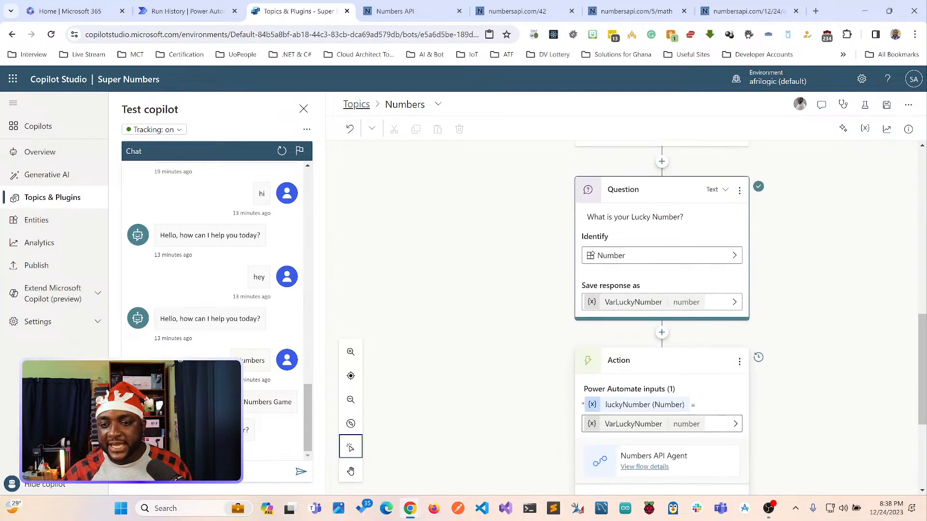
scroll(661, 319, "up", 5)
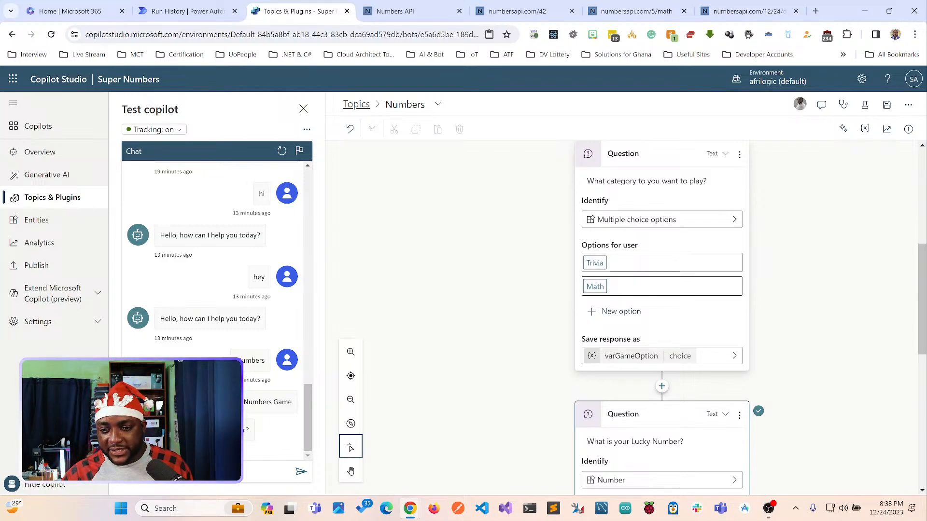
scroll(662, 314, "down", 3)
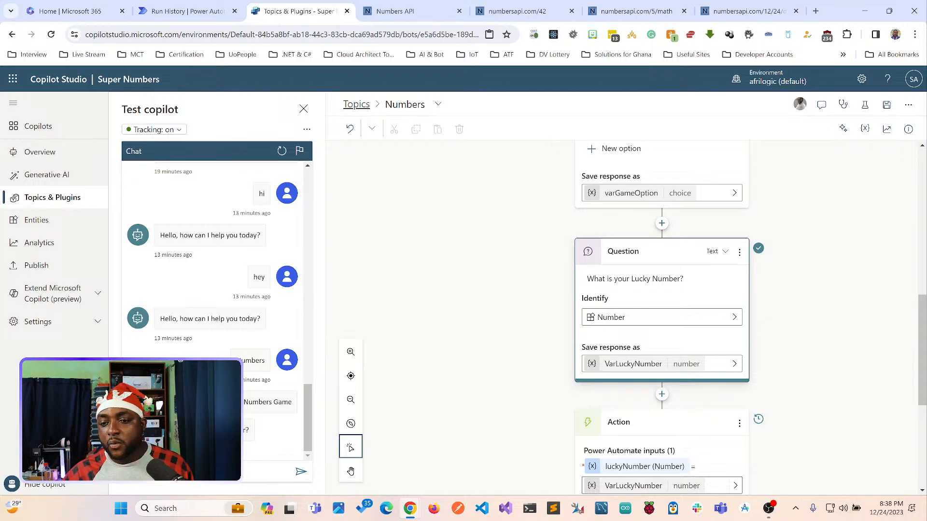
scroll(662, 314, "down", 4)
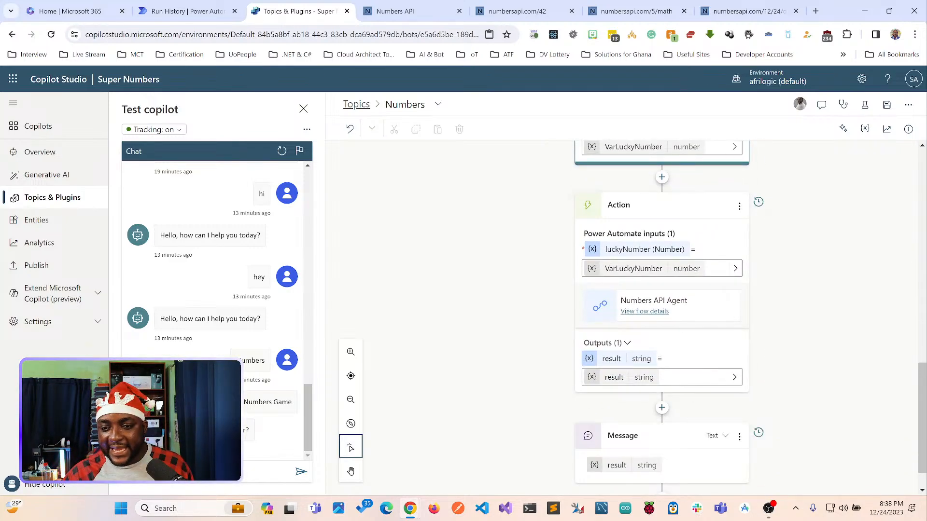
left_click(739, 206)
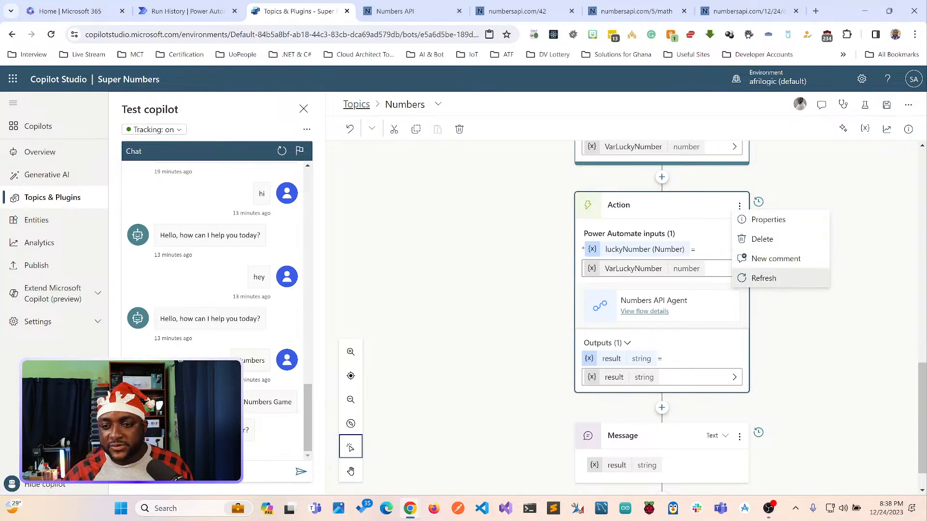
left_click(761, 278)
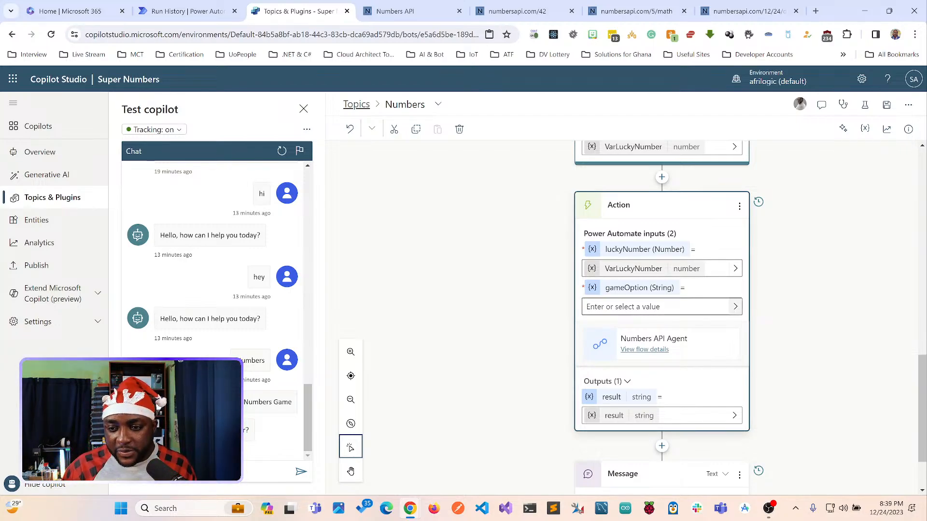
Try to assign varGameOption to the action's gameOption input.
left_click(735, 307)
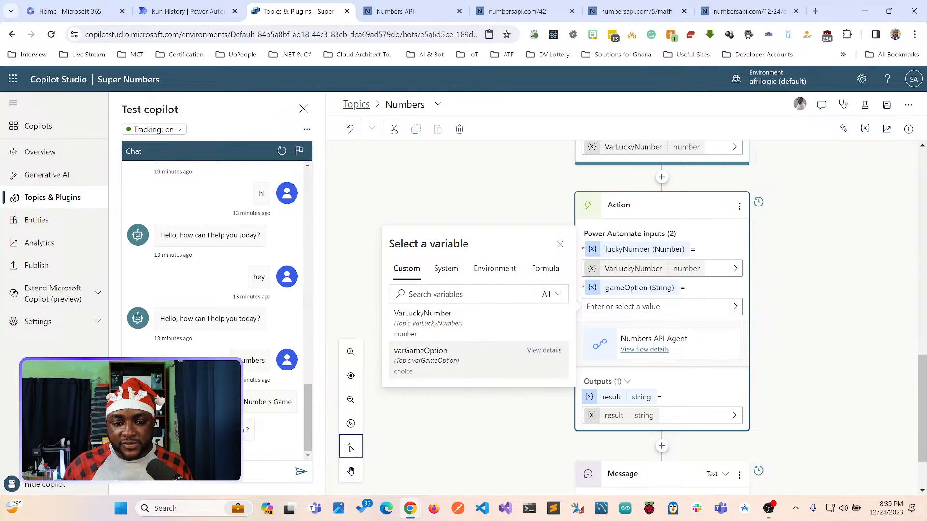
left_click(425, 360)
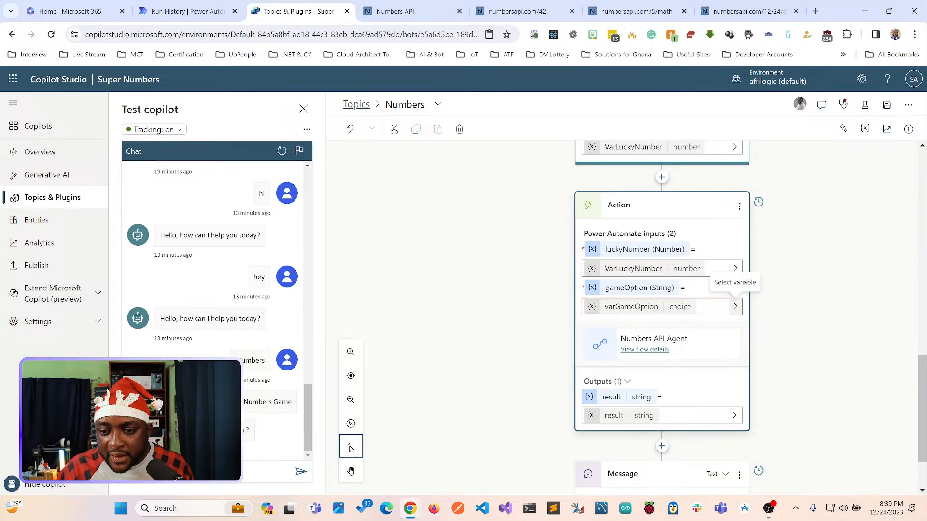
left_click(735, 268)
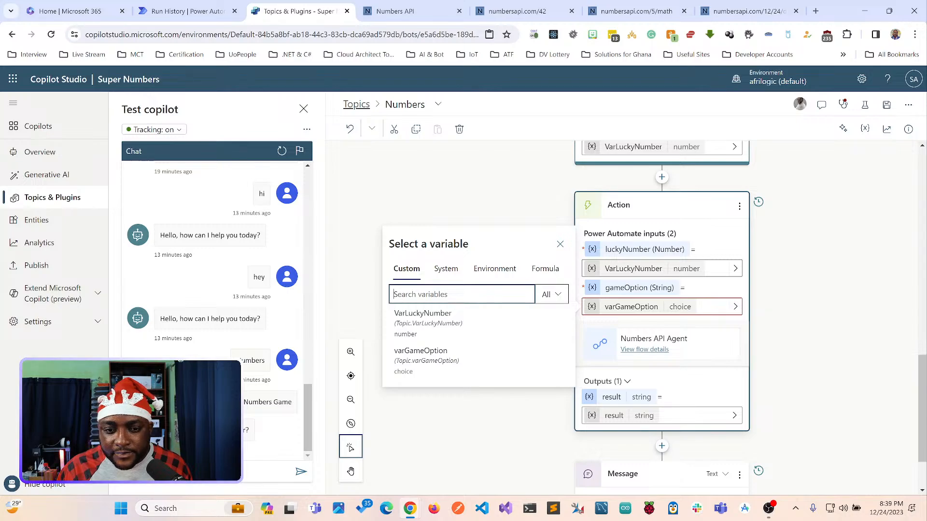
left_click(425, 357)
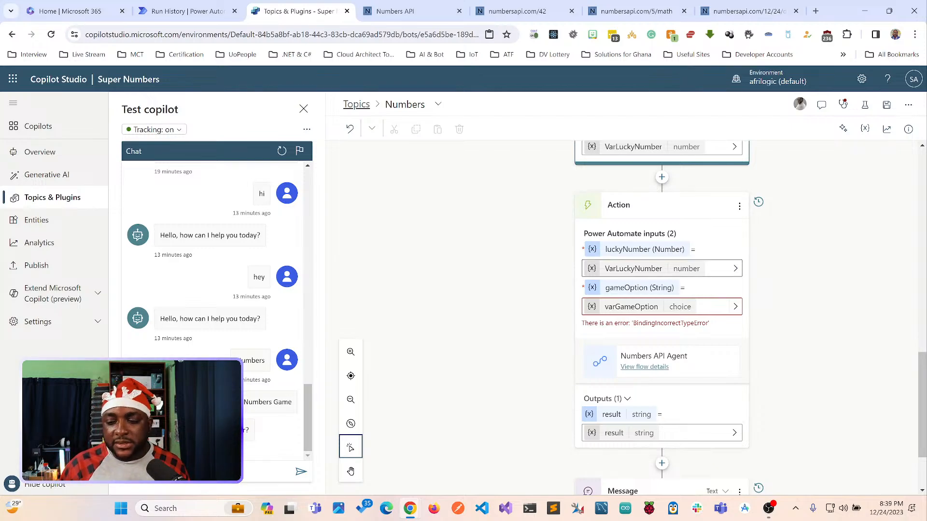
Delete the Numbers API Agent action and the result message that follow the lucky number question.
scroll(661, 290, "up", 2)
left_click(738, 315)
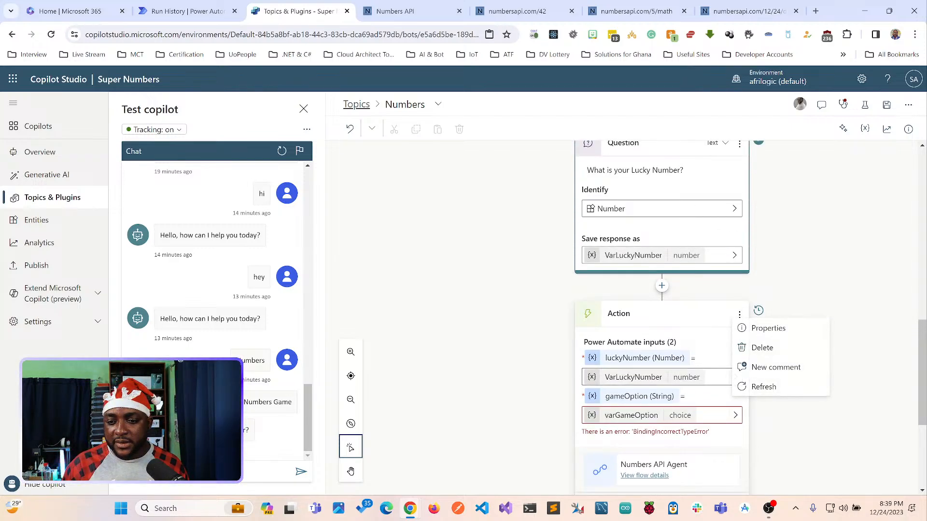
left_click(765, 347)
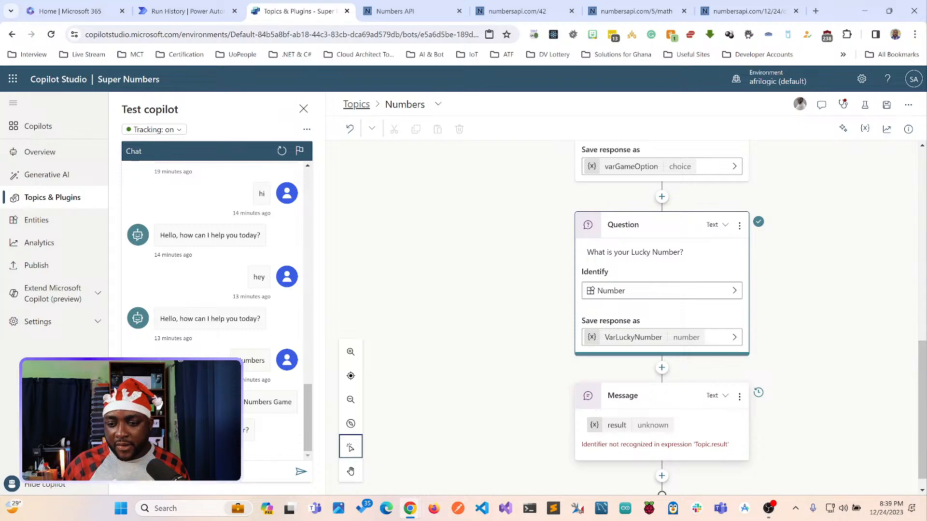
left_click(739, 396)
left_click(755, 428)
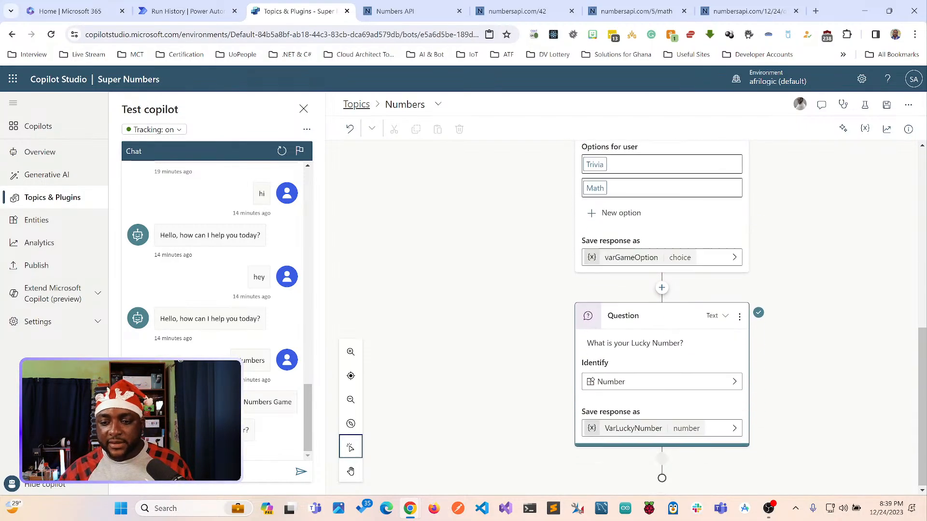
Add the Numbers API Agent action after the lucky number question, with VarLuckyNumber for luckyNumber and varGameOption for gameOption.
left_click(662, 459)
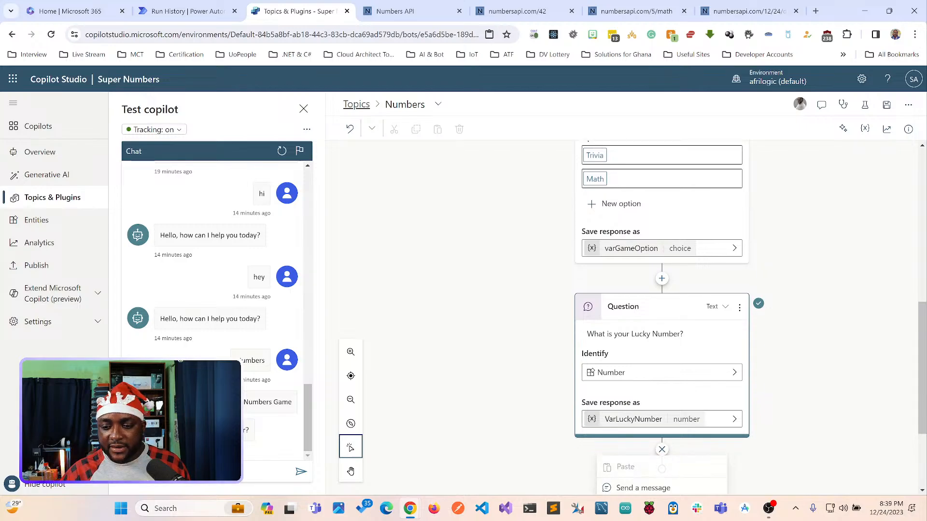
left_click(639, 466)
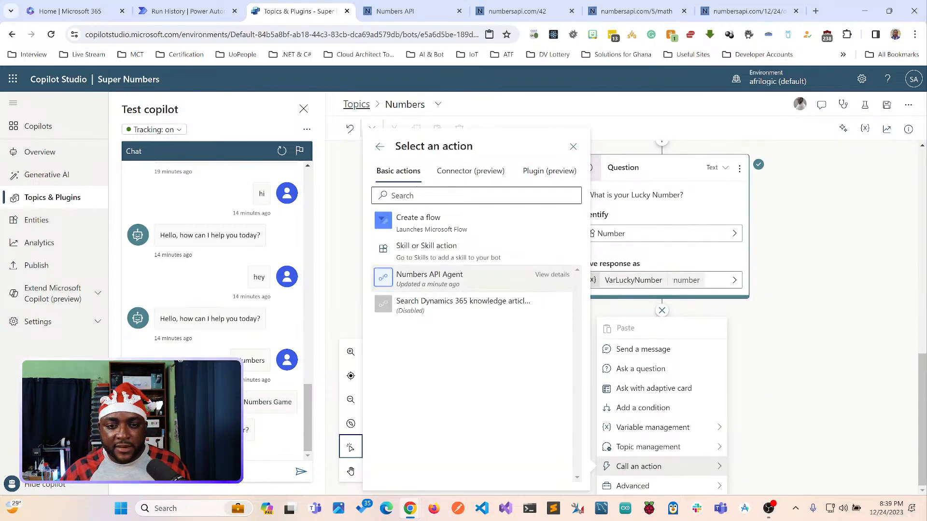
left_click(420, 274)
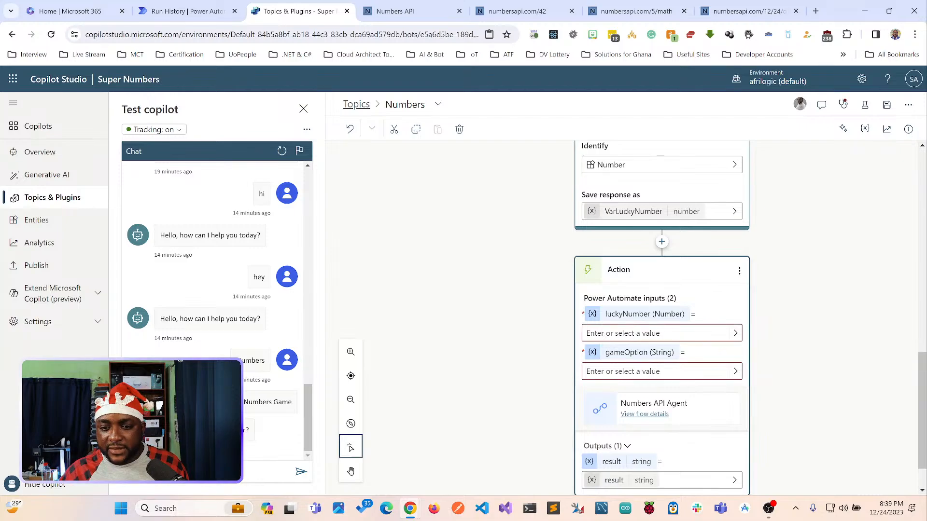
left_click(735, 333)
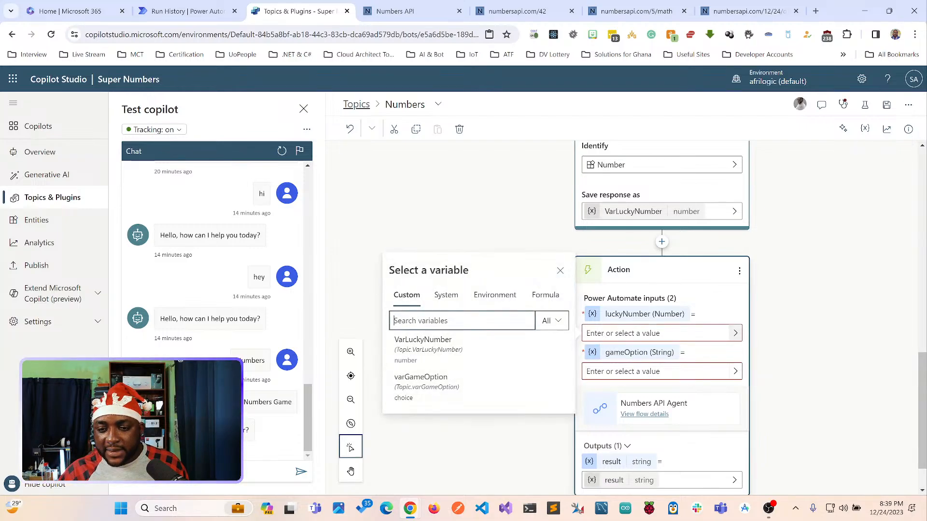
left_click(423, 344)
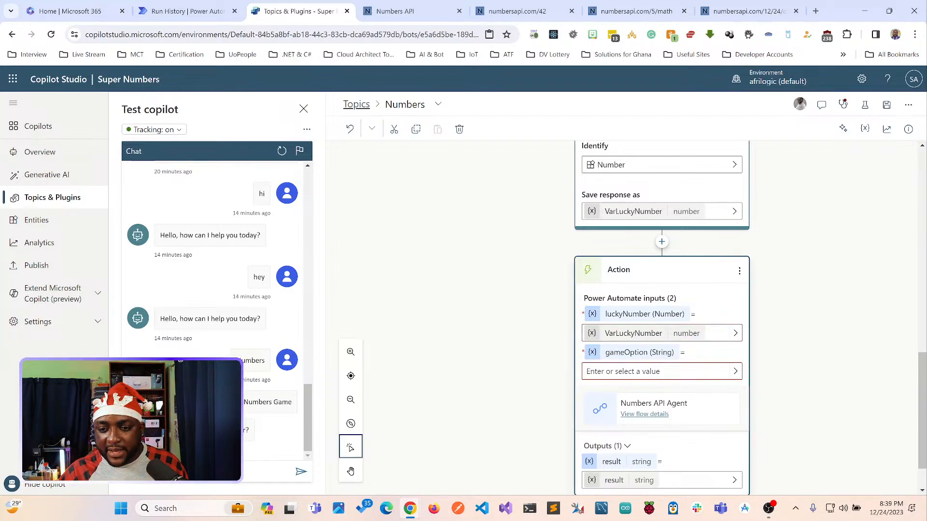
left_click(735, 371)
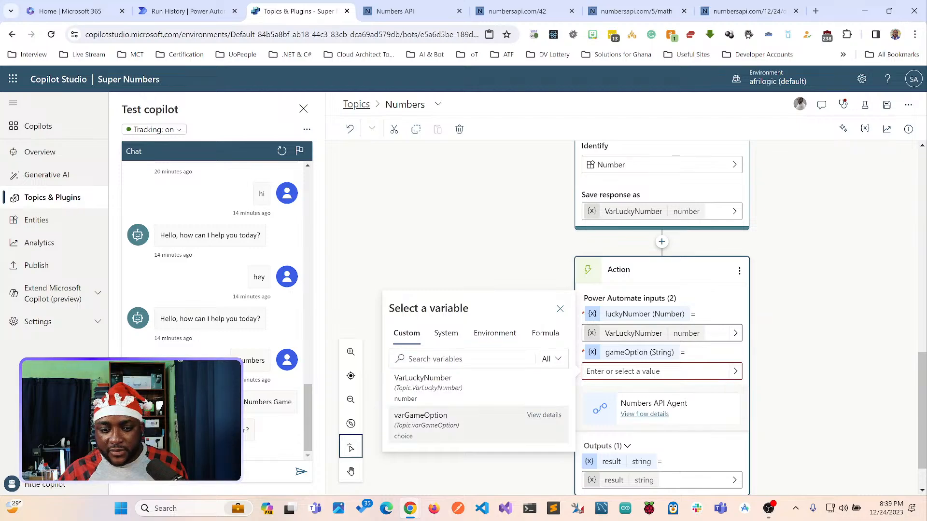
left_click(420, 419)
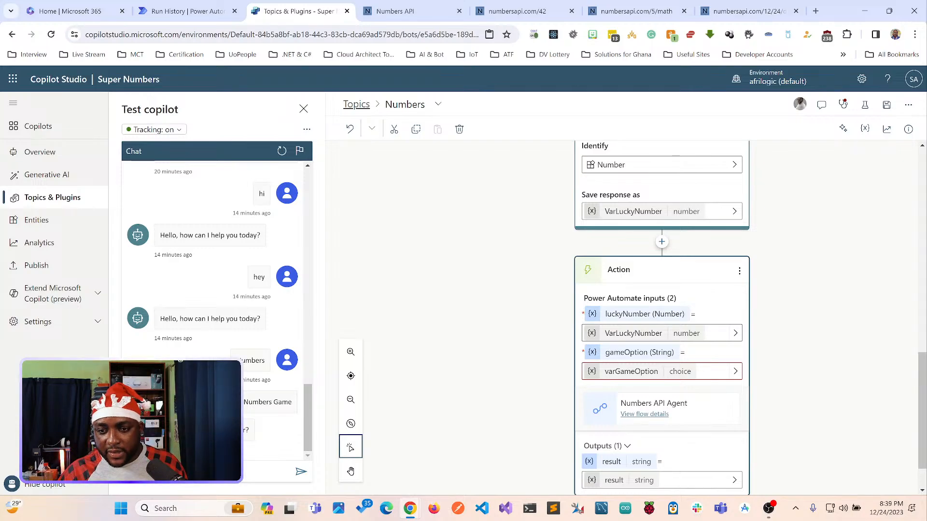
Delete the multiple-choice question asking which category to play.
scroll(661, 314, "up", 5)
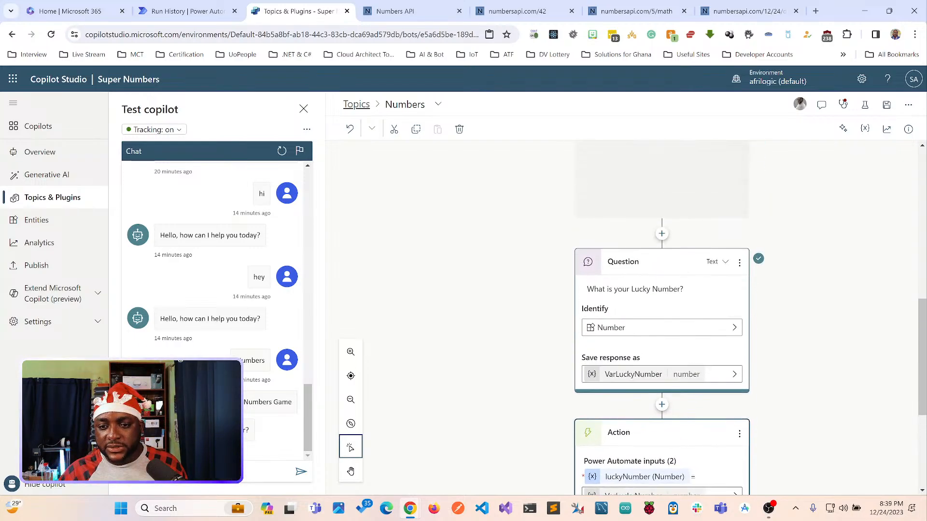
scroll(662, 313, "down", 5)
scroll(661, 314, "up", 2)
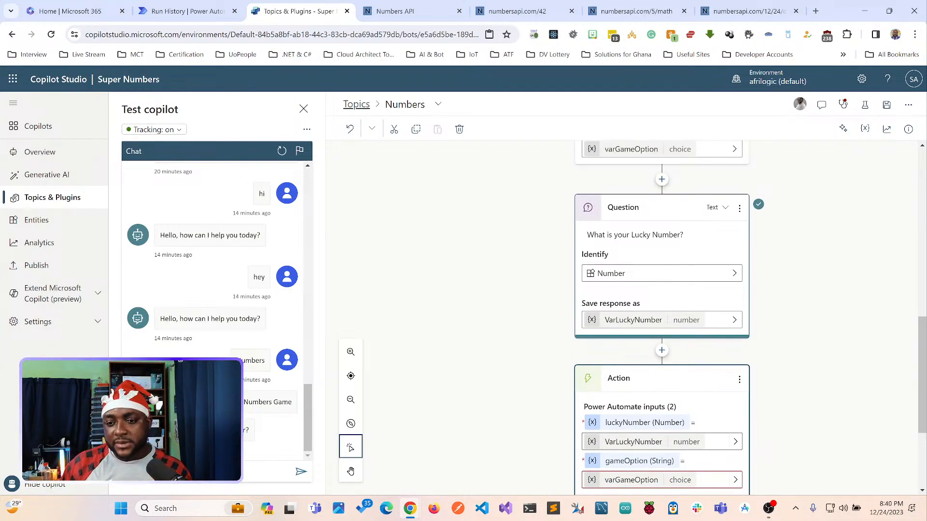
scroll(661, 314, "up", 1)
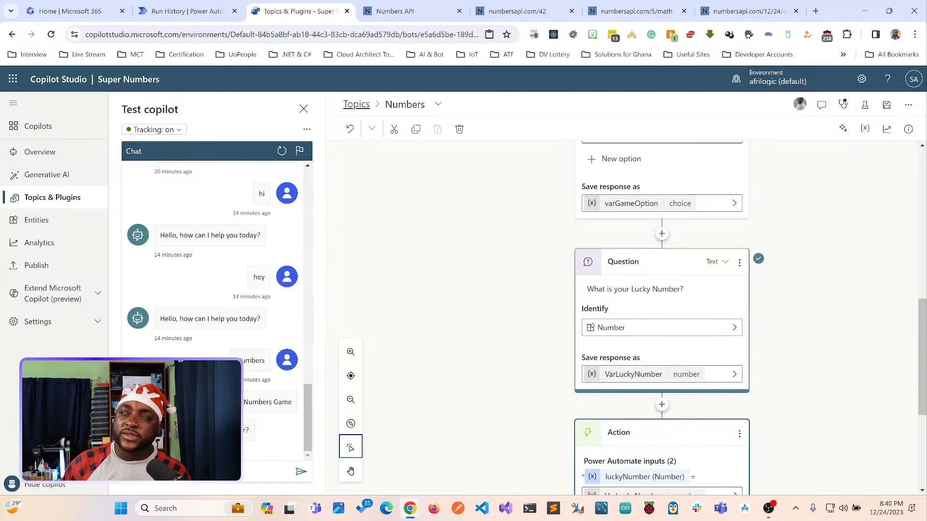
scroll(661, 313, "up", 4)
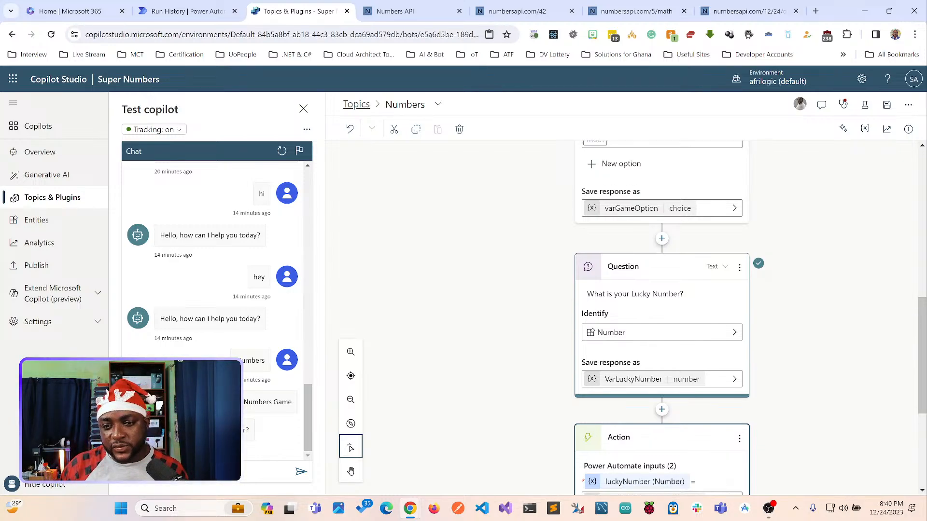
left_click(738, 218)
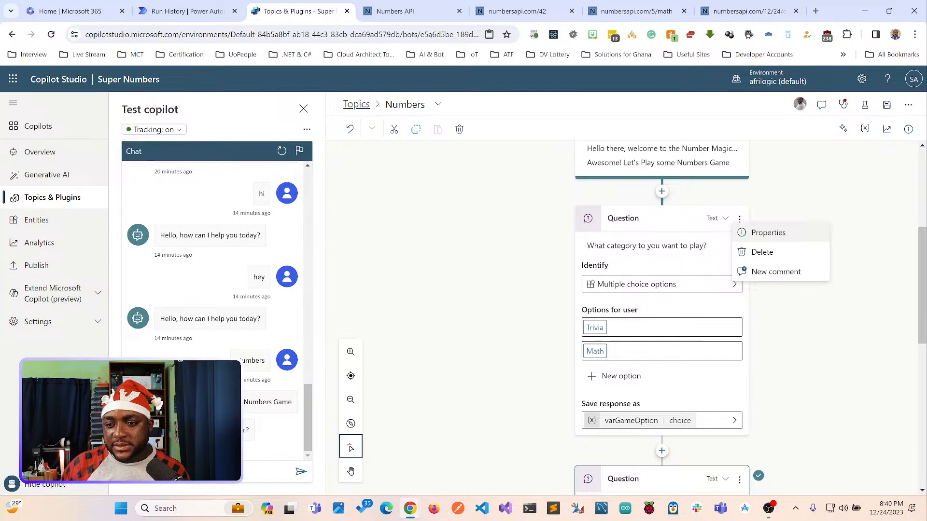
left_click(792, 309)
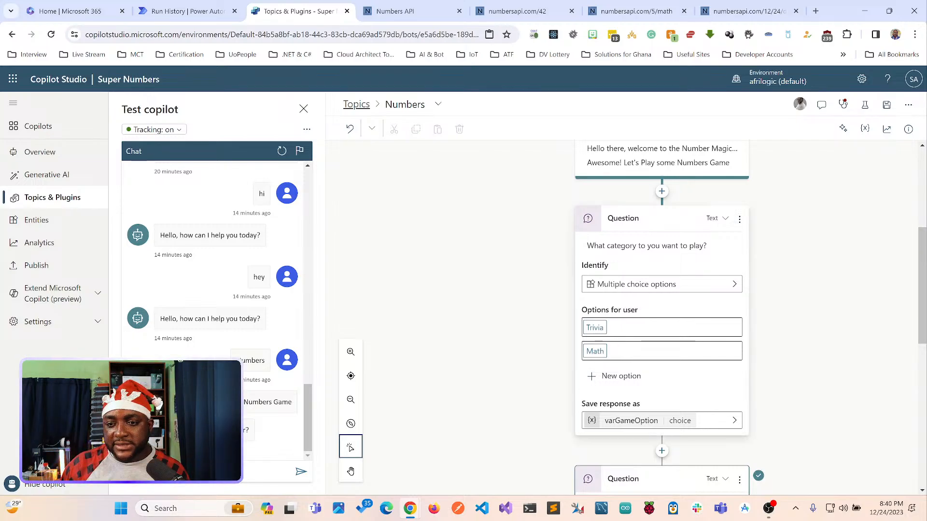
left_click(739, 219)
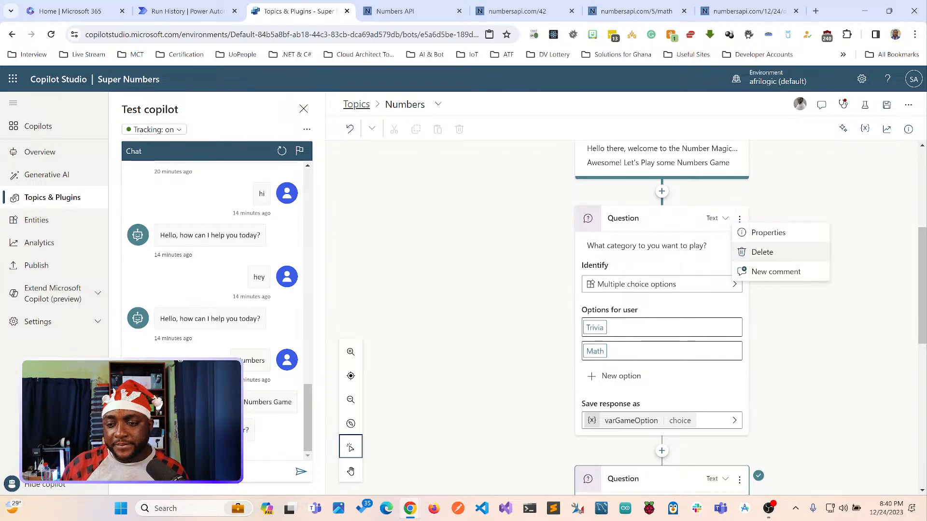
left_click(761, 252)
Delete the Numbers API Agent action that follows the lucky number question.
scroll(661, 314, "down", 2)
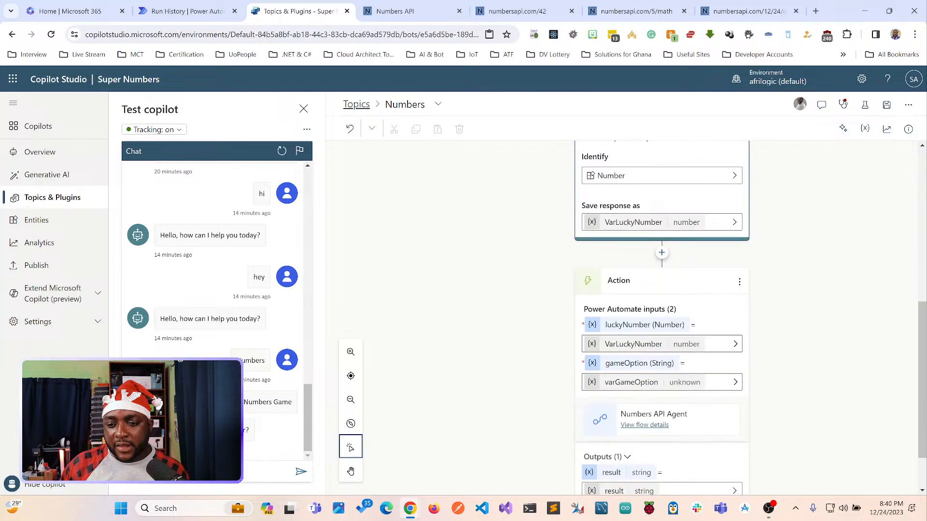
left_click(739, 282)
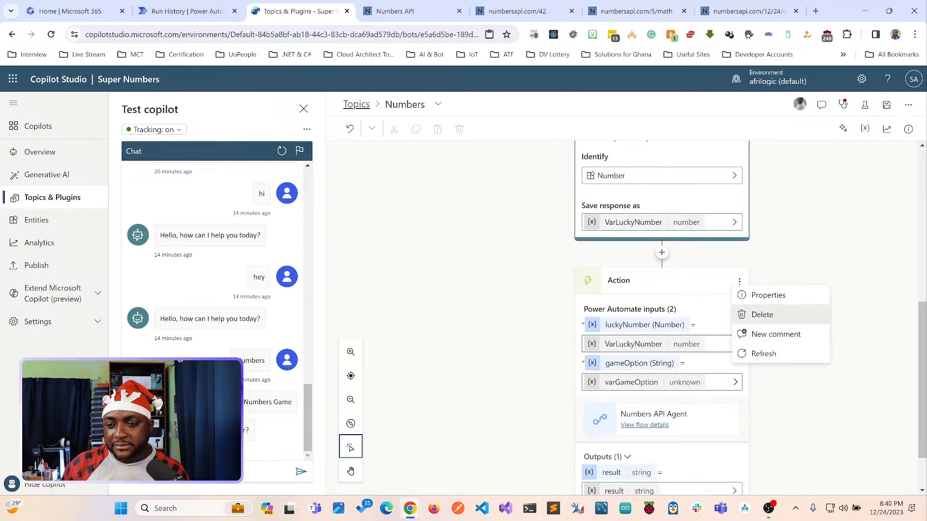
left_click(761, 314)
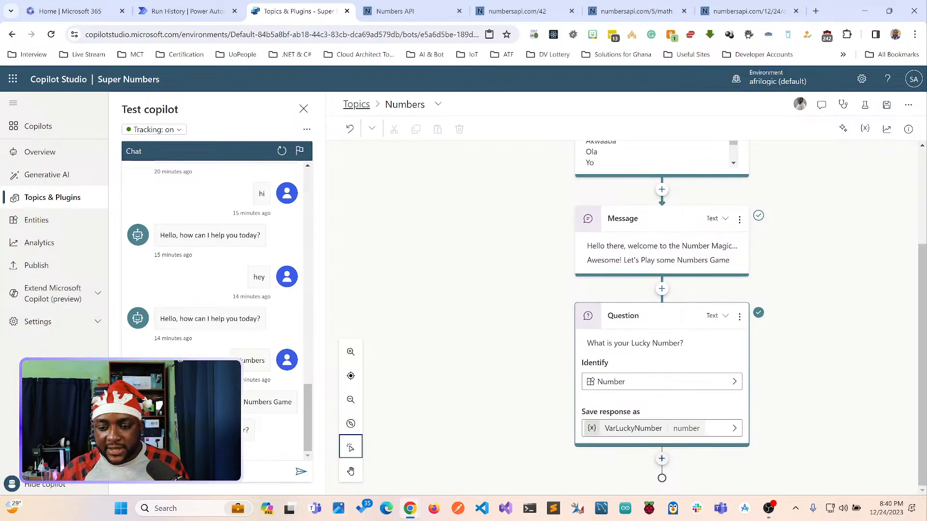
Add a blank multiple-choice question node after the lucky number question.
left_click(662, 459)
mouse_move(666, 446)
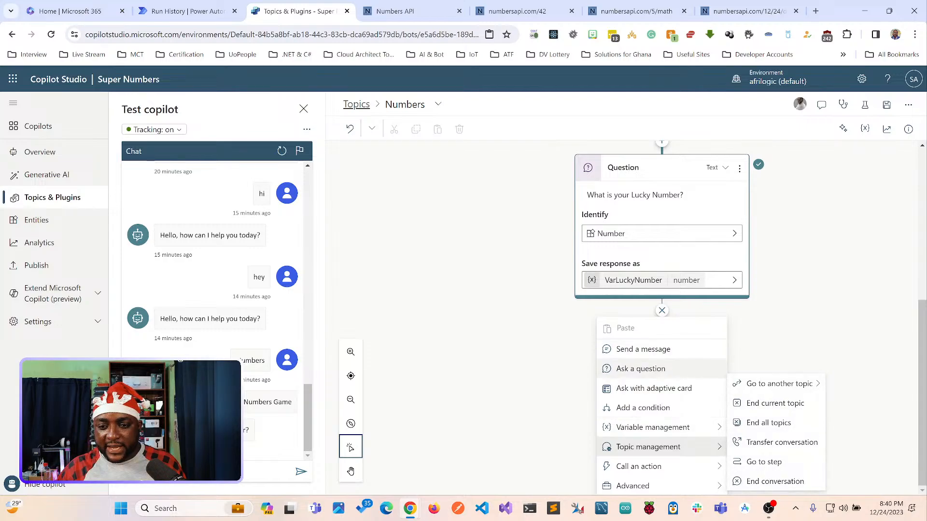
left_click(640, 369)
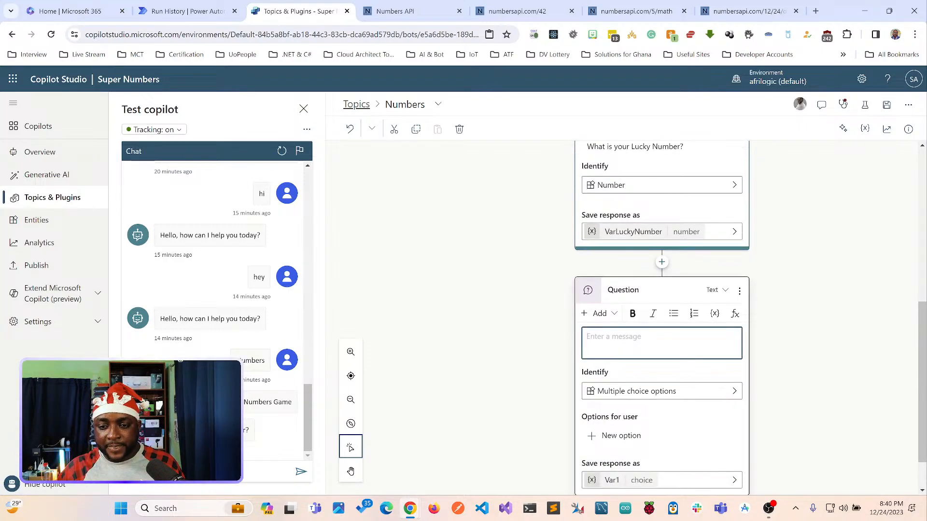
left_click(351, 471)
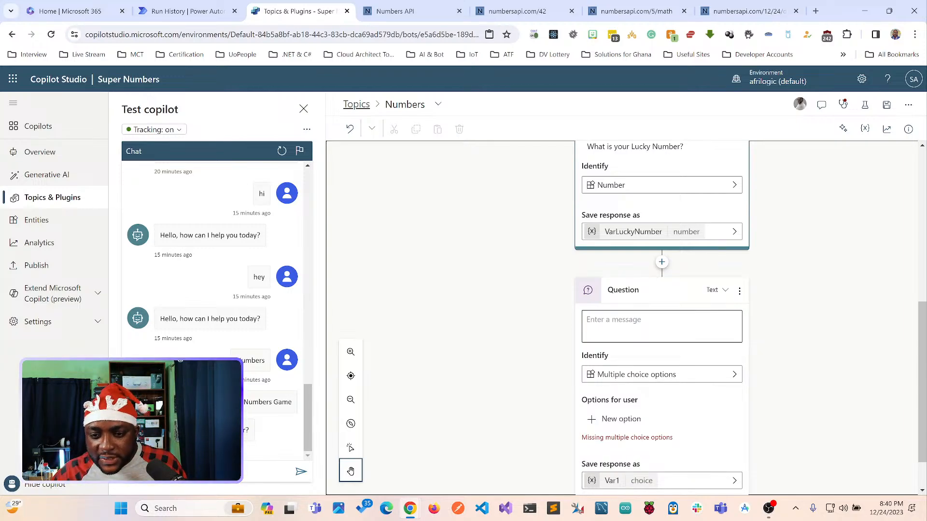
scroll(661, 319, "down", 1)
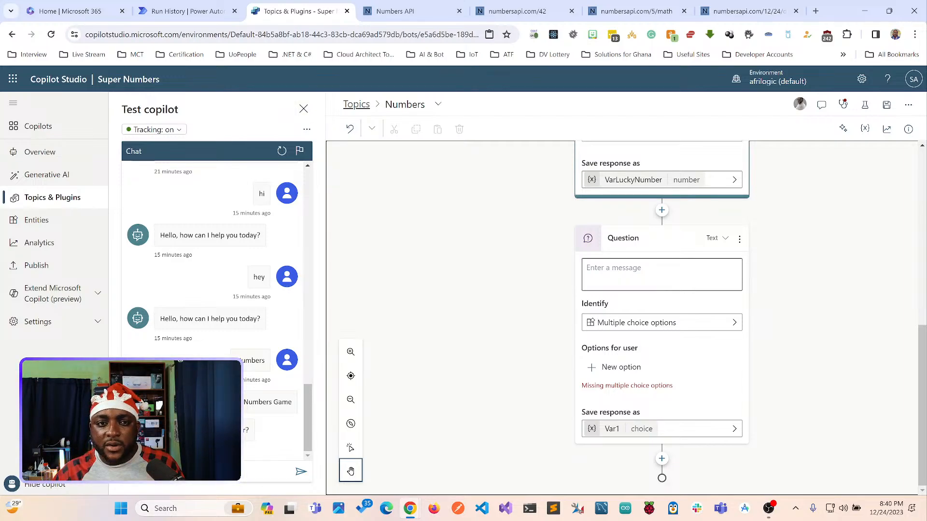
Close the Numbers API reference pages, keeping Microsoft 365, the flow run history and the topic editor open.
left_click(459, 11)
left_click(459, 10)
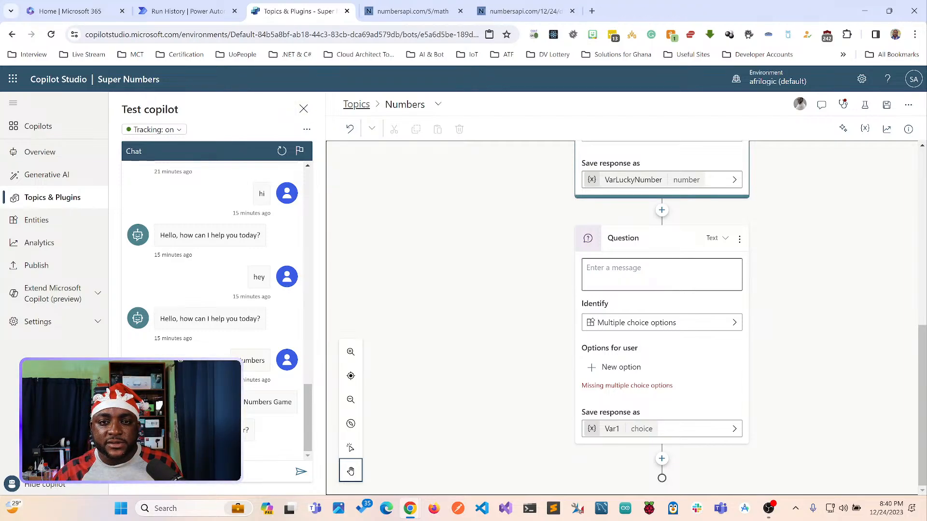
left_click(459, 10)
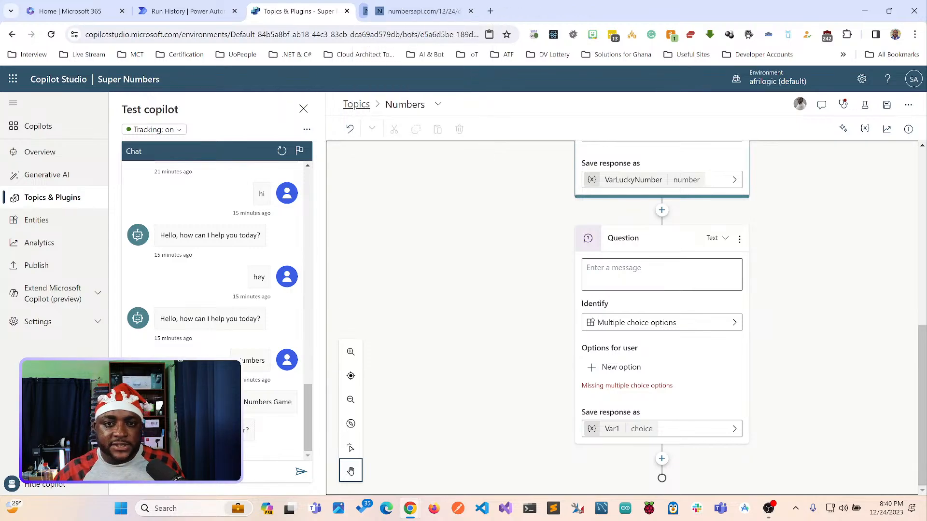
left_click(459, 11)
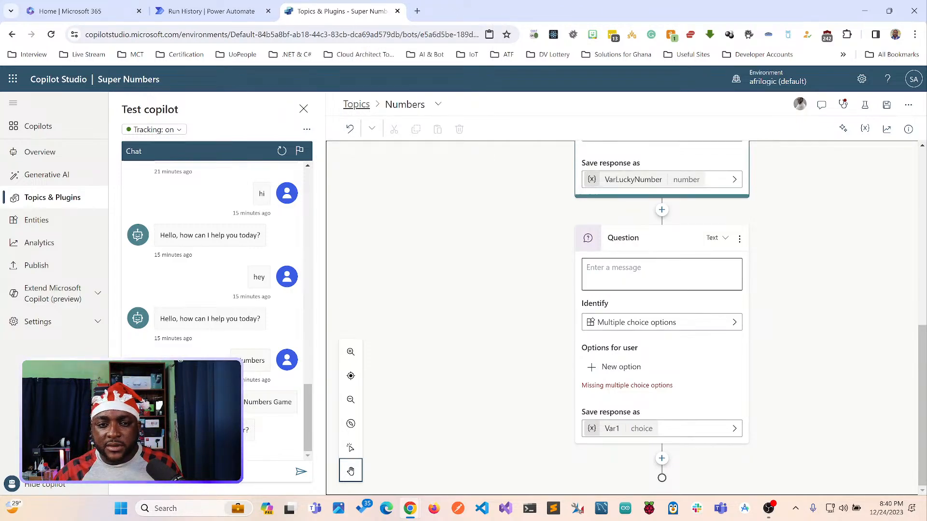
Reload the Numbers topic page, discarding the unsaved changes.
scroll(662, 314, "up", 4)
scroll(661, 314, "up", 2)
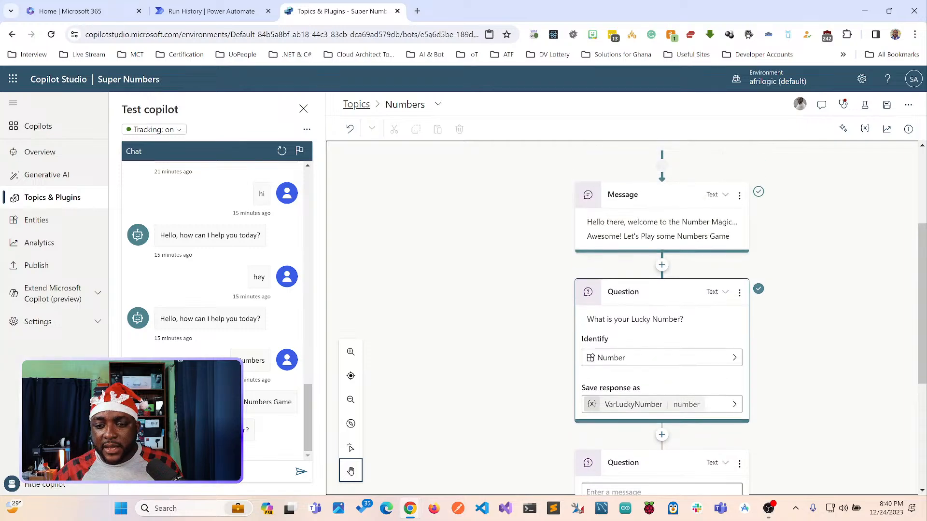
scroll(662, 313, "down", 5)
scroll(661, 314, "down", 1)
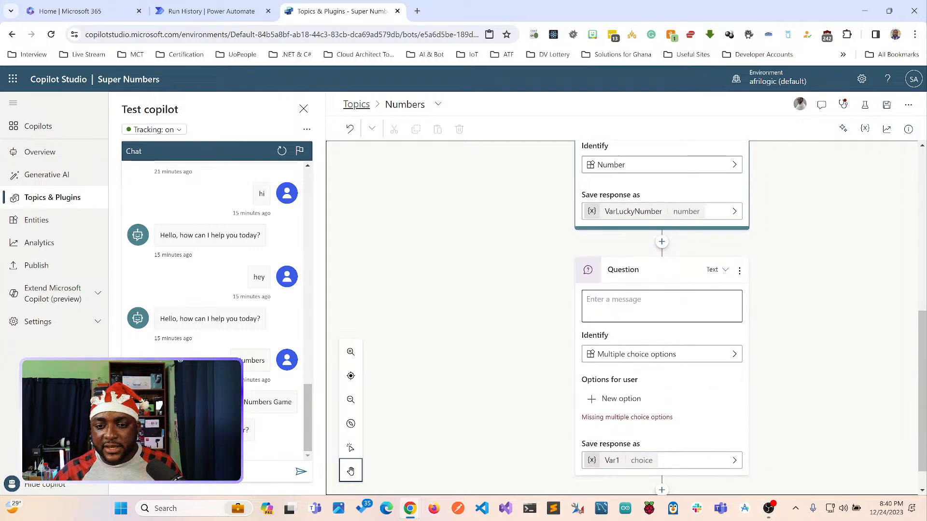
scroll(662, 314, "down", 1)
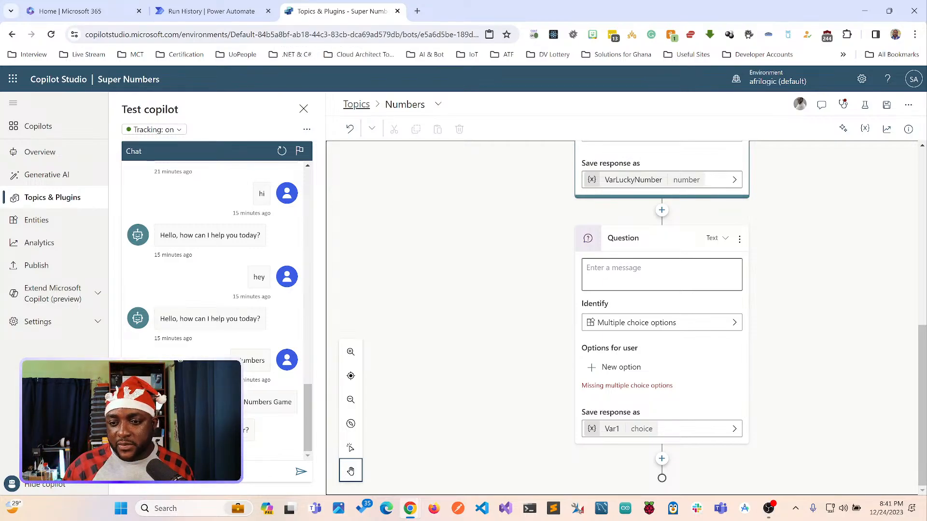
key("ctrl+l")
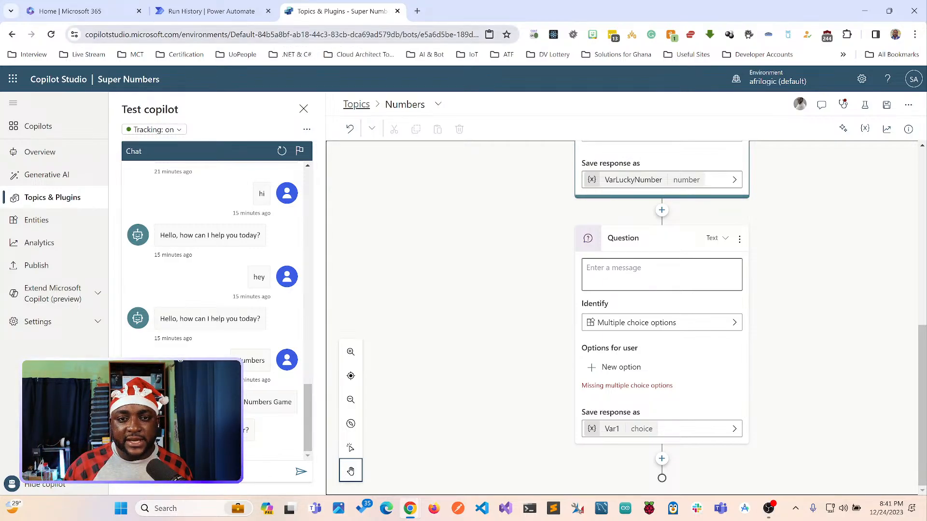
key("Return")
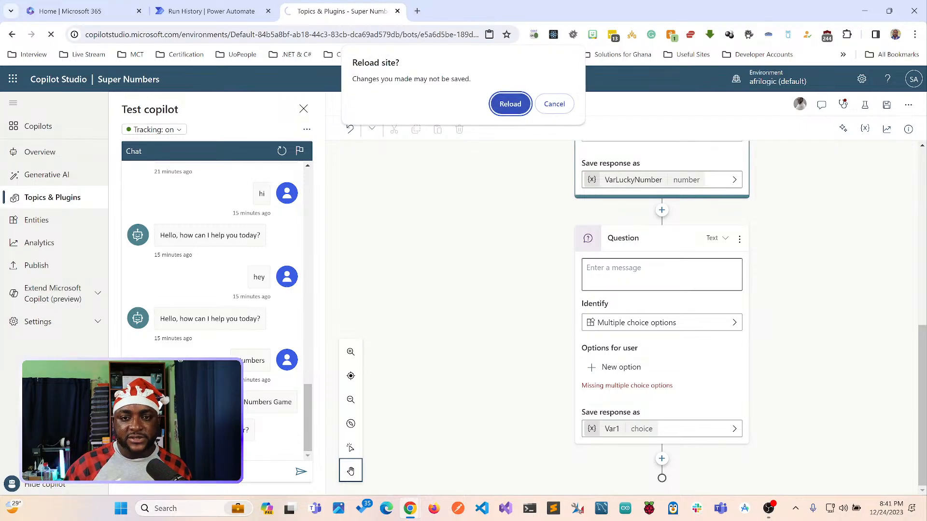
key("Return")
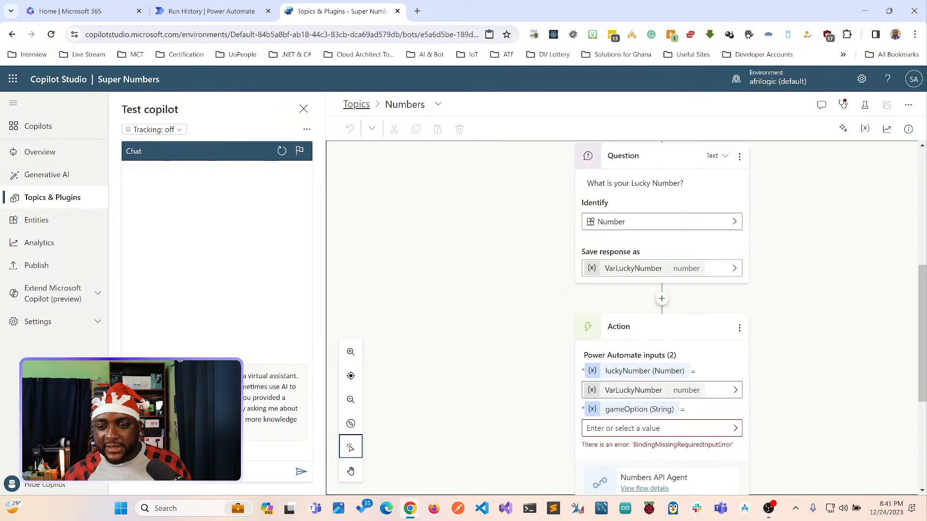
Check which custom variables are available for the action's gameOption input and review the nodes above the action.
left_click(735, 319)
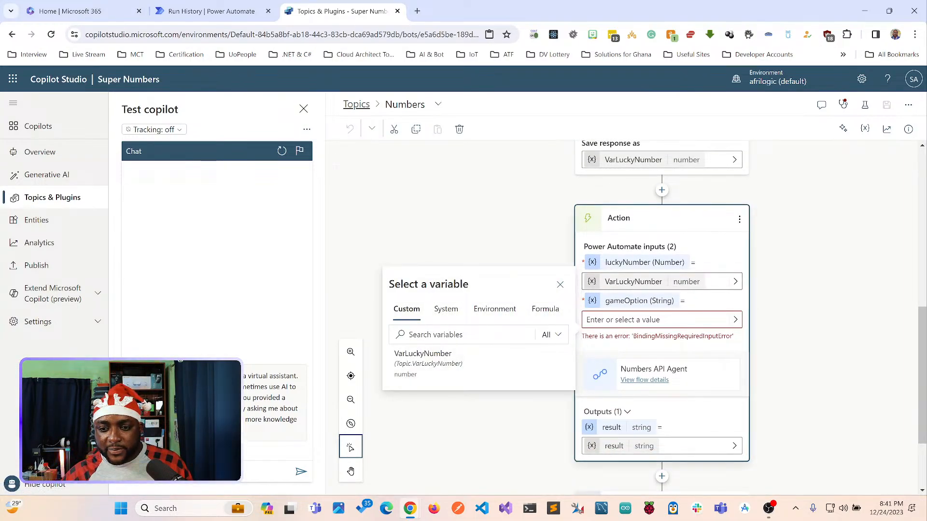
left_click(483, 426)
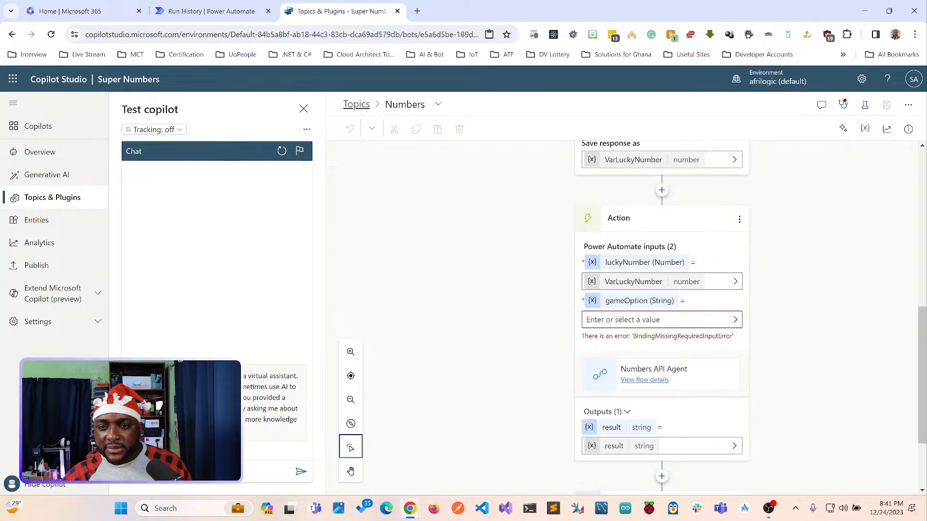
scroll(483, 426, "up", 1)
scroll(628, 314, "up", 2)
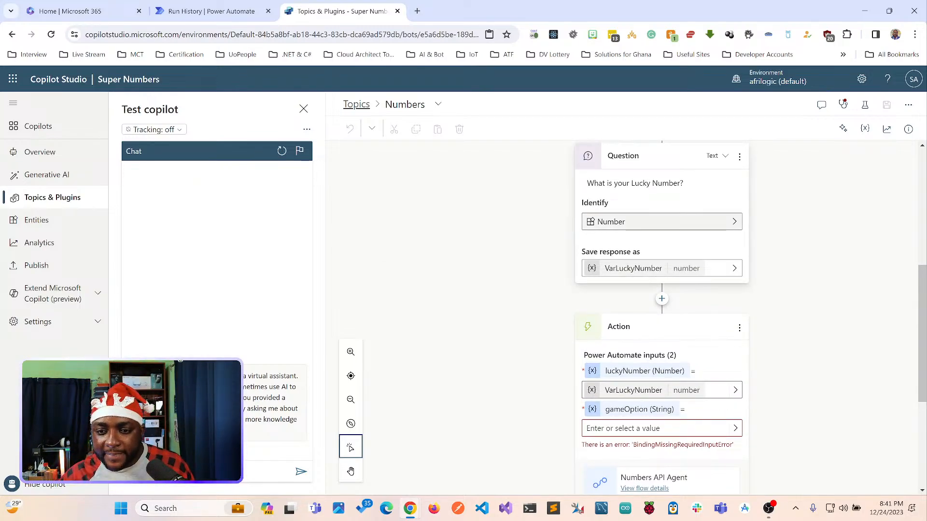
scroll(627, 314, "up", 1)
scroll(628, 314, "down", 1)
scroll(628, 314, "up", 3)
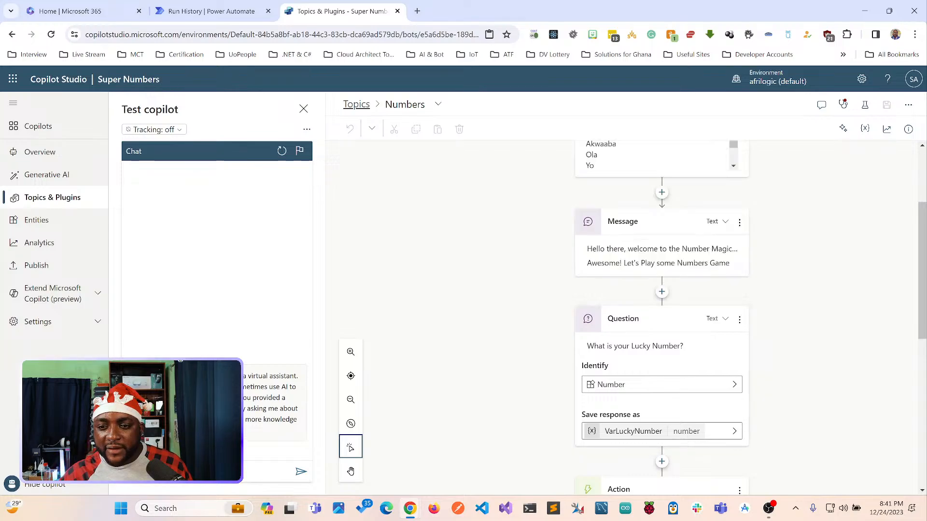
Insert a question between the lucky number question and the action, asking "What game do you want to play?".
scroll(628, 314, "down", 4)
scroll(661, 313, "down", 1)
left_click(662, 191)
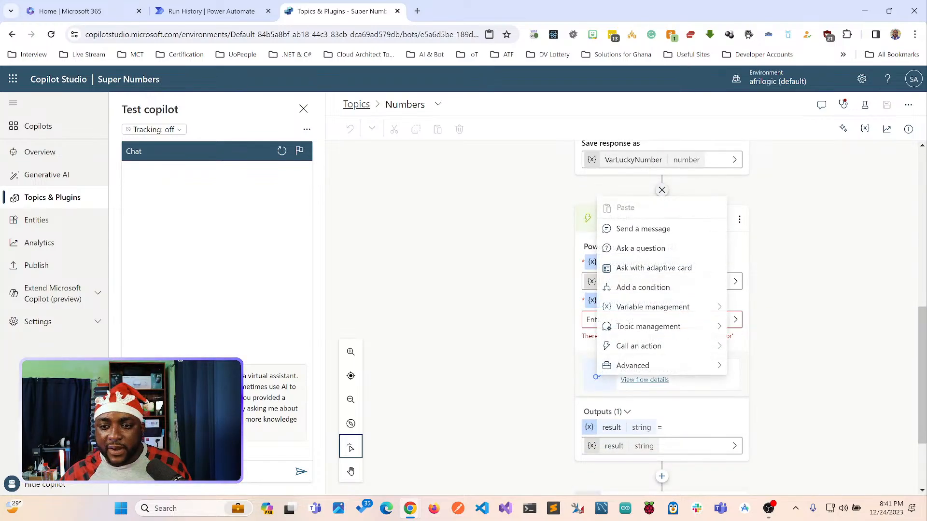
left_click(641, 248)
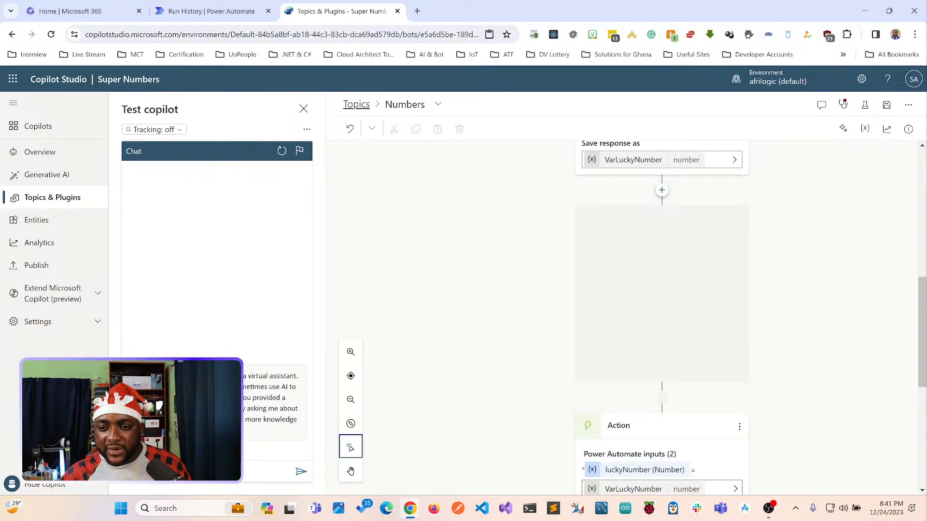
type("What G")
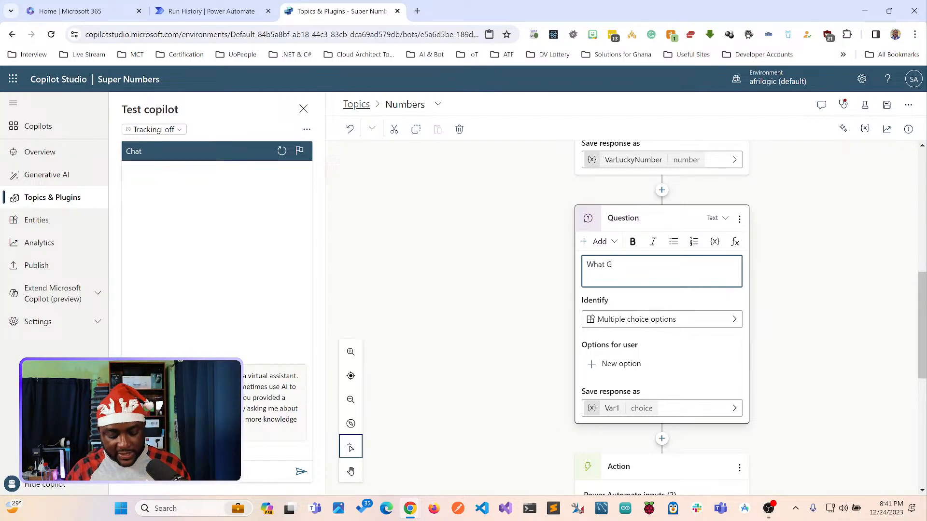
key("BackSpace")
type("game")
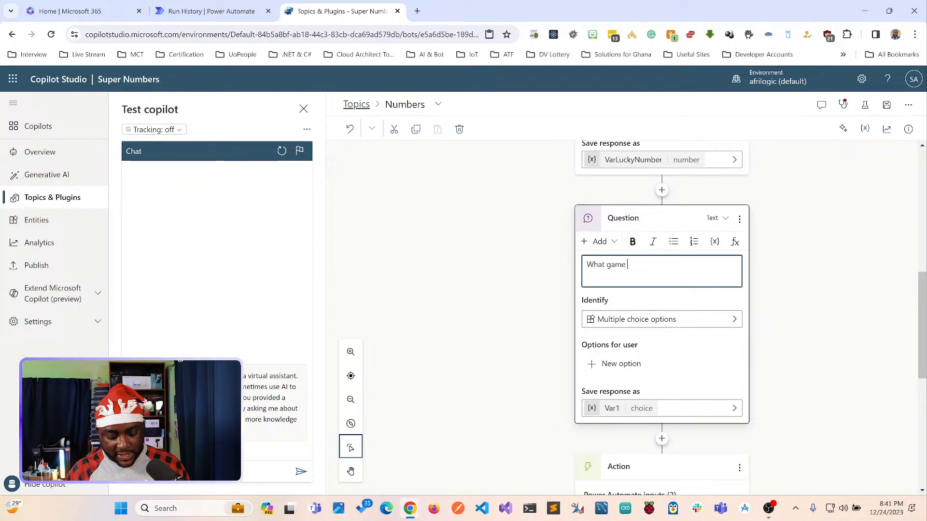
type(" do you want to play?")
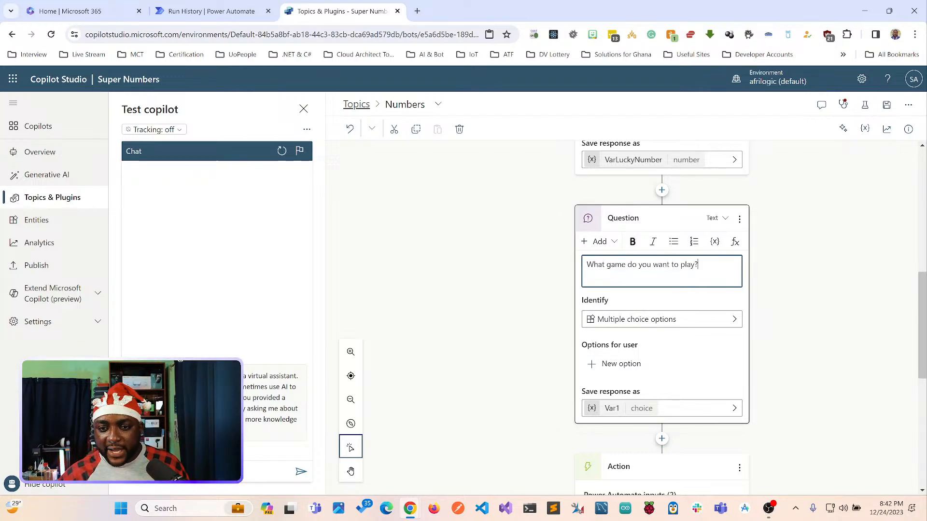
key("ctrl+a")
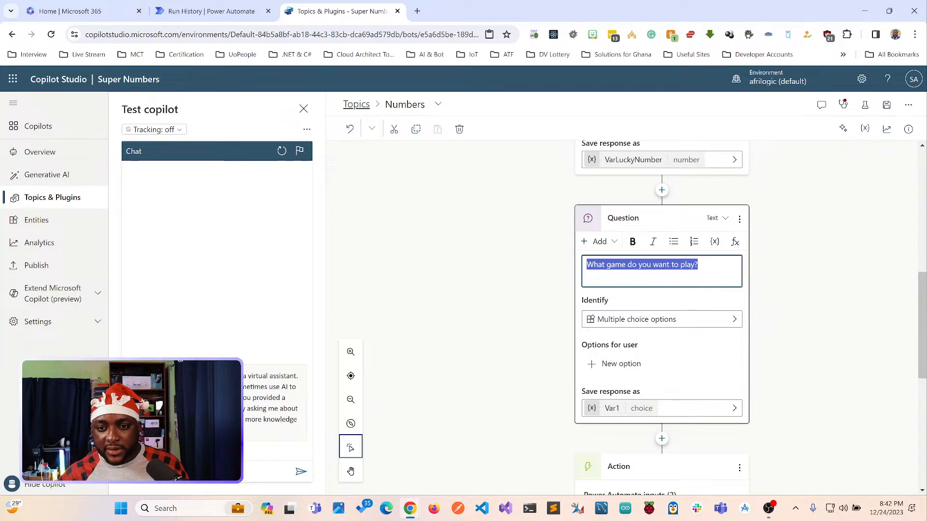
left_click(600, 241)
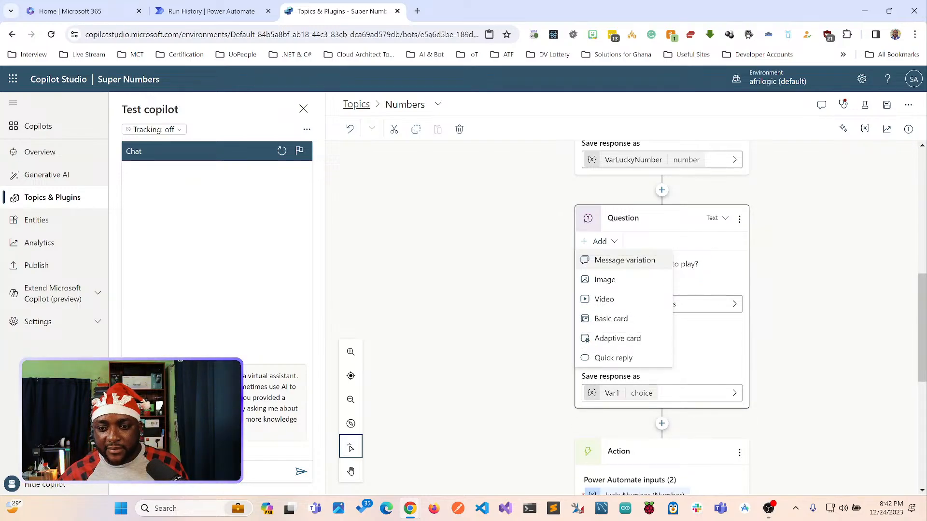
left_click(625, 260)
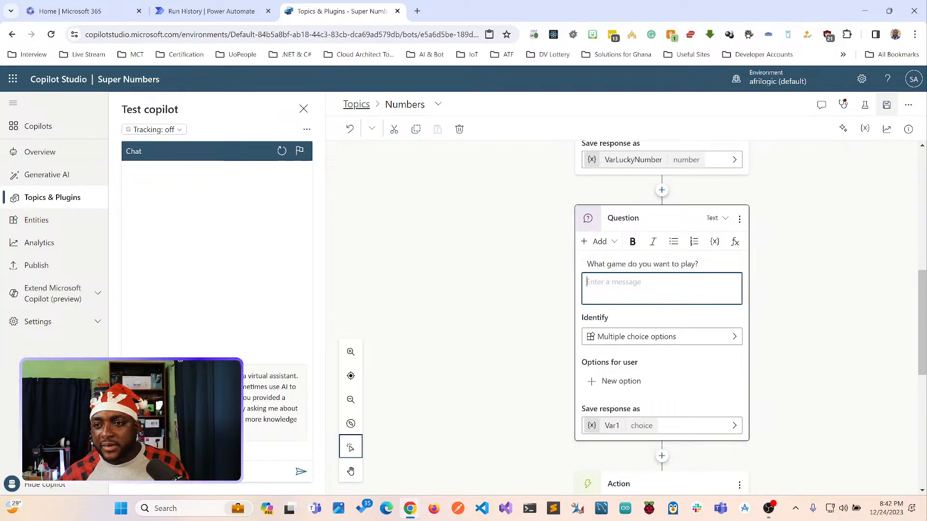
Try to have Copilot edit the game question with the prompt "Generate 5 more message variations for asking what game to play".
left_click(843, 129)
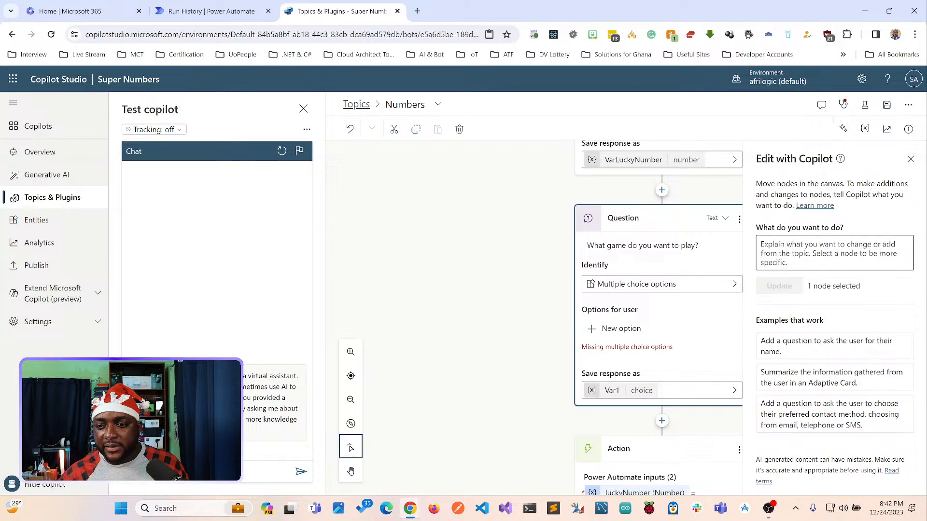
left_click(821, 252)
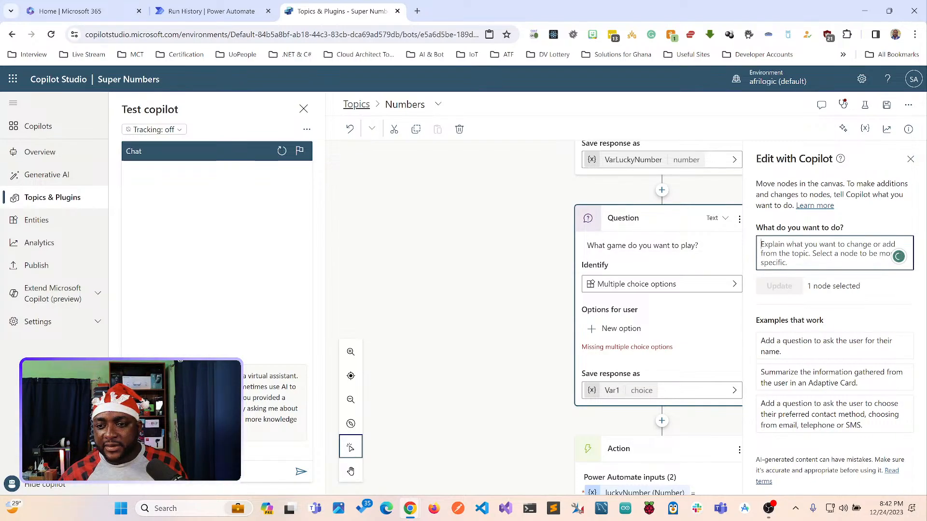
type("Gener")
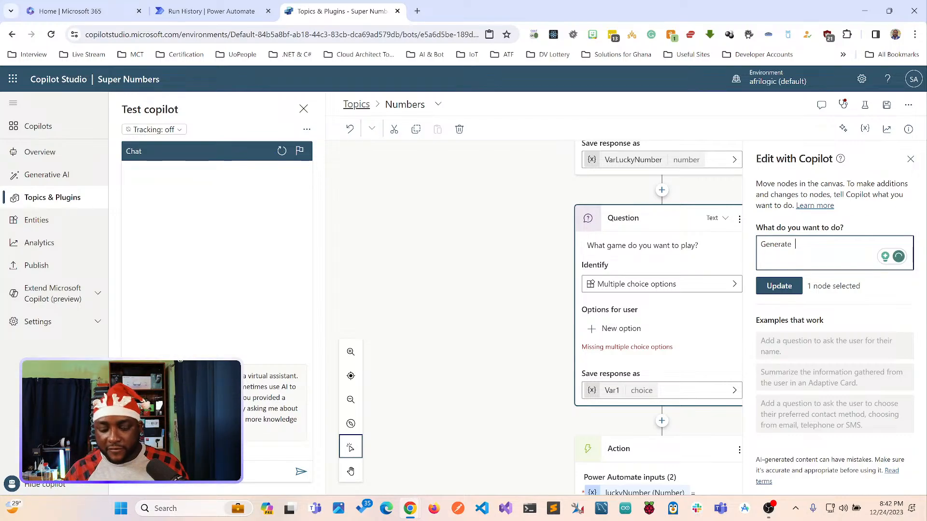
type("ate 5 more me")
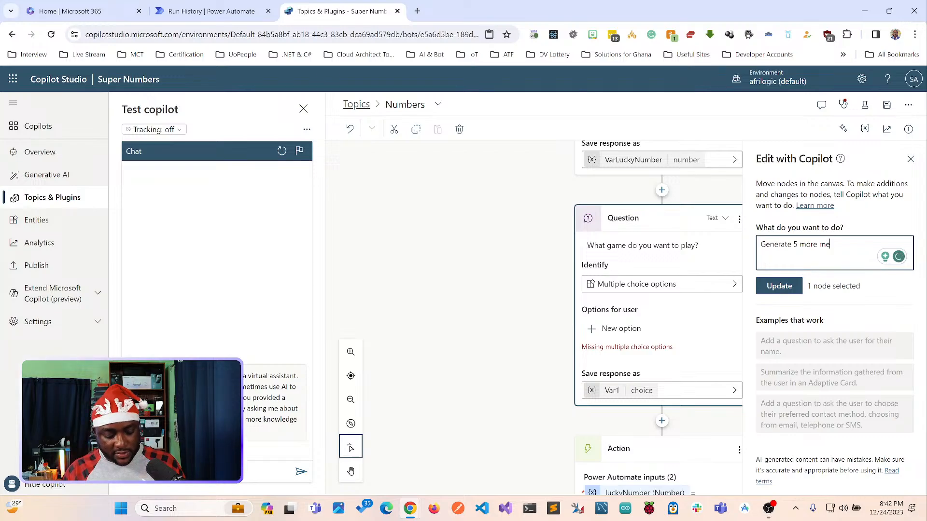
type("sage")
key("BackSpace")
key("BackSpace")
key("BackSpace")
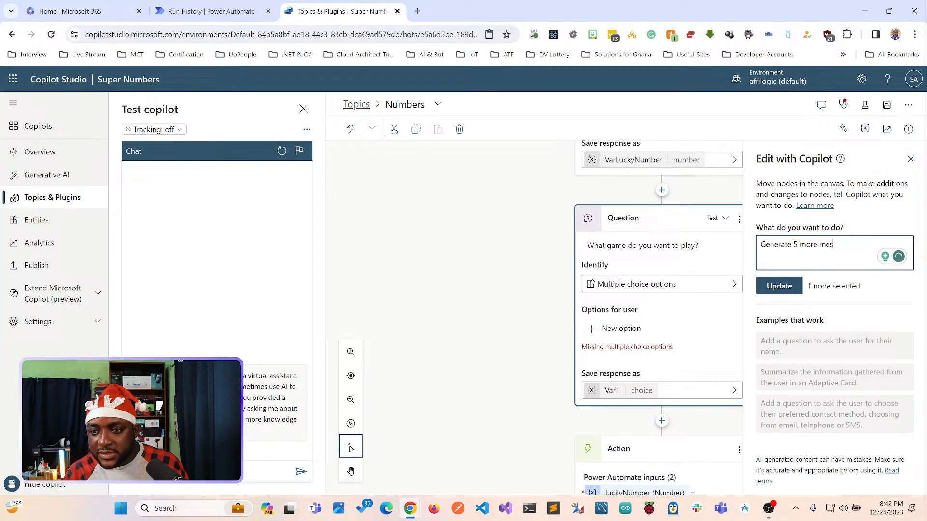
type("sage v")
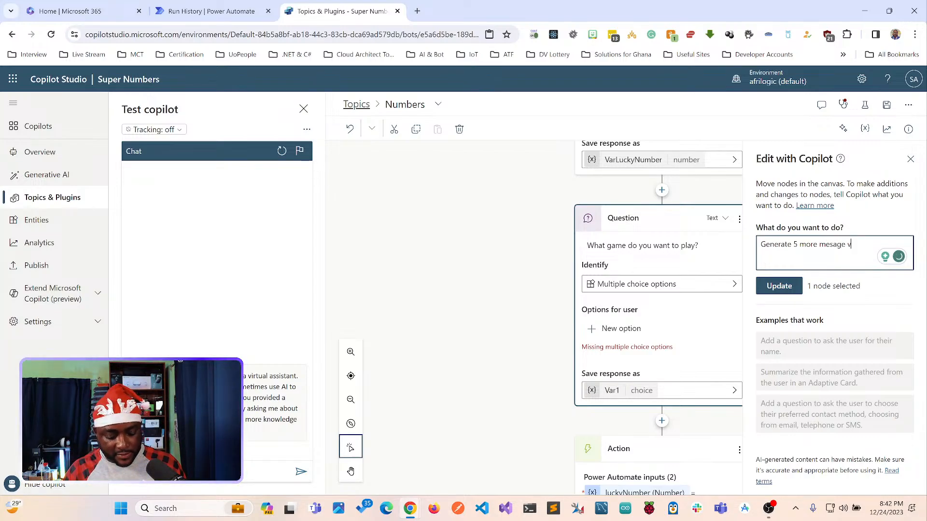
type("ariation")
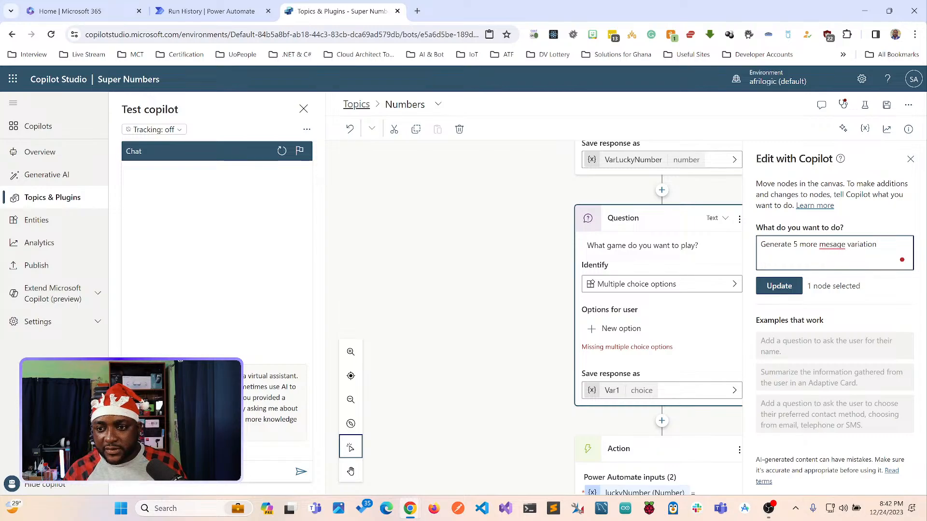
mouse_move(832, 244)
left_click(828, 277)
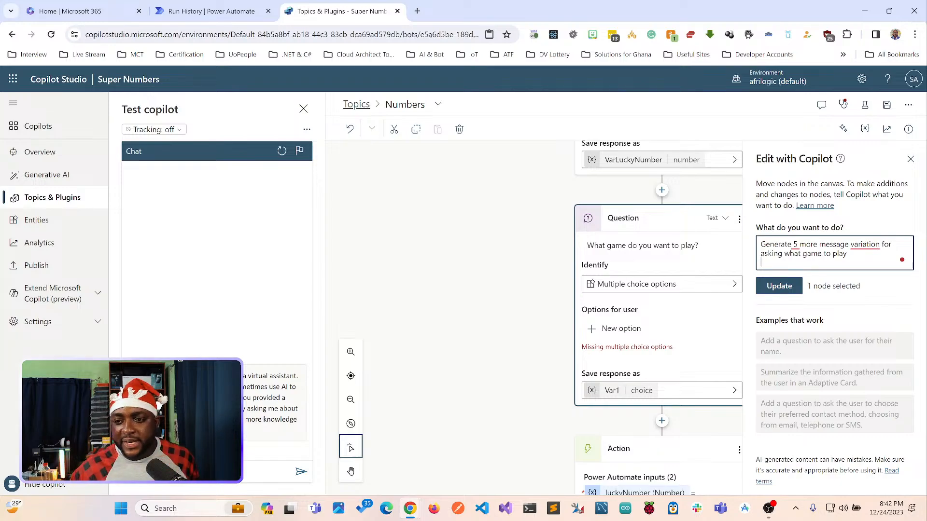
left_click(830, 276)
key("Return")
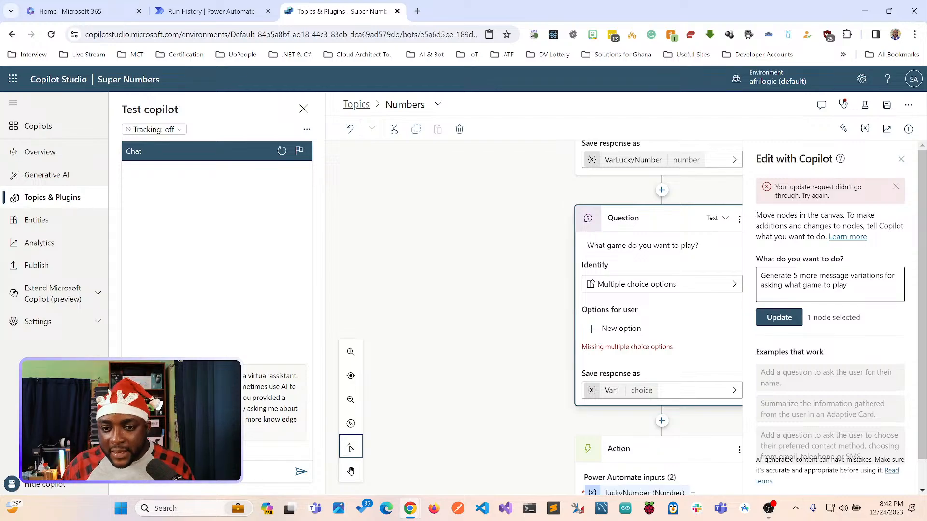
left_click(779, 317)
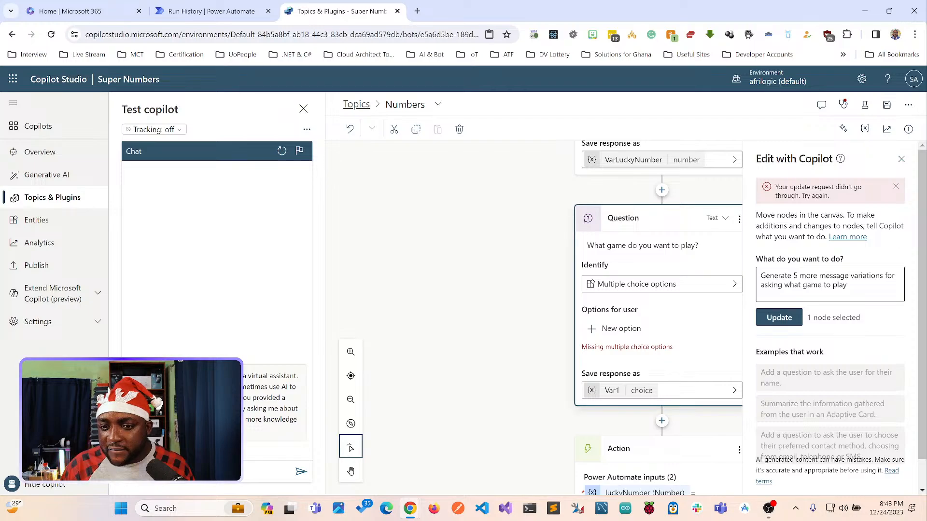
Have Copilot update the game question with "Generate 5 message variations asking the user what game to play", and close the Copilot editing pane.
left_click(642, 246)
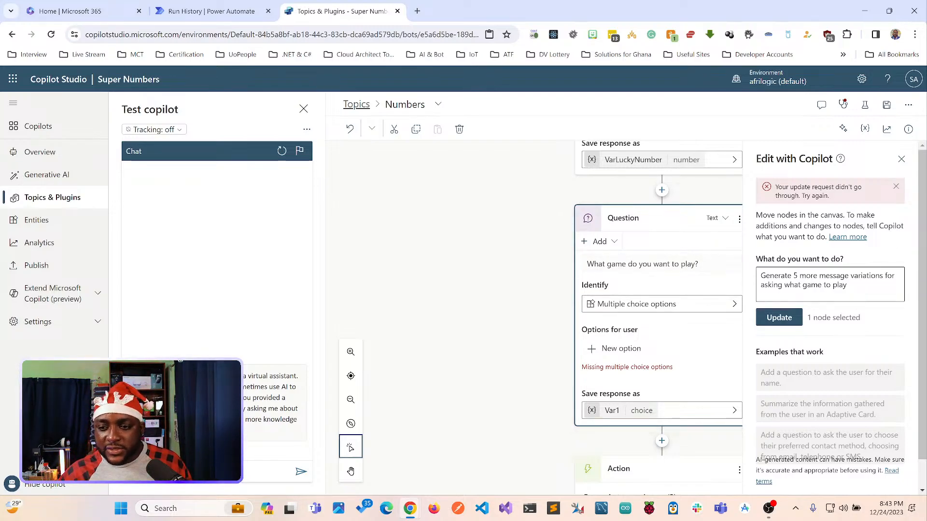
key("ctrl+a")
type("G")
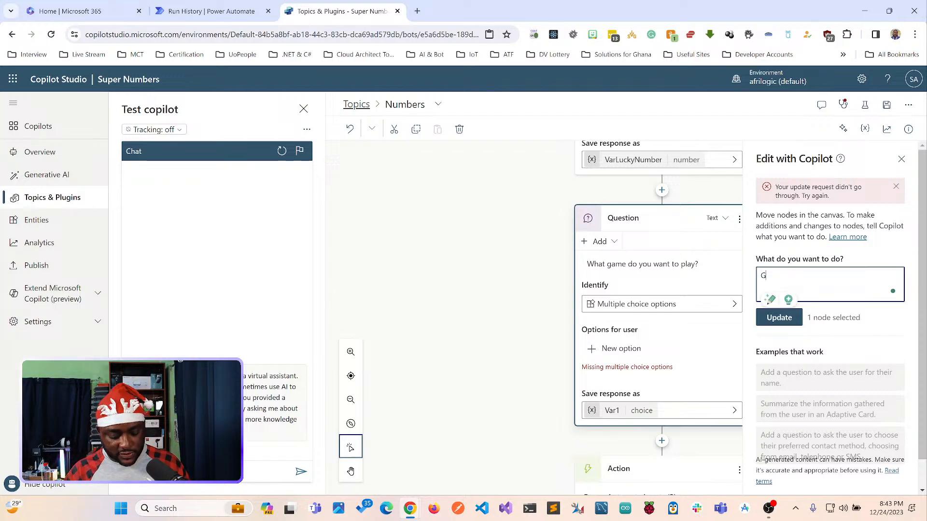
type("enerate 5")
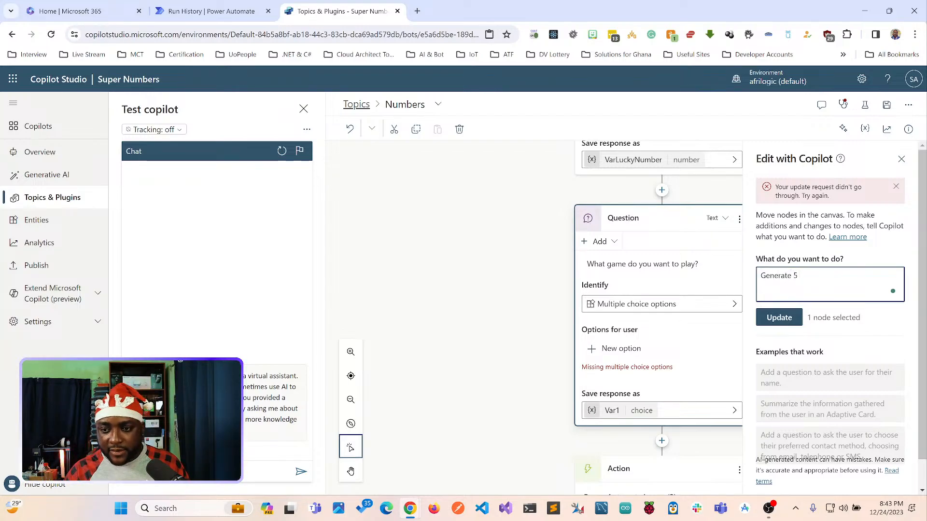
type(" message varia")
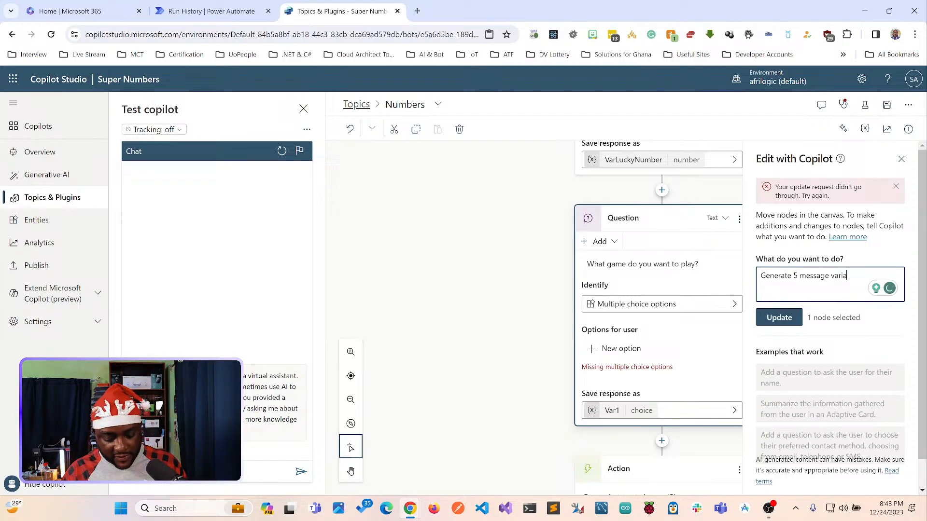
type("tions")
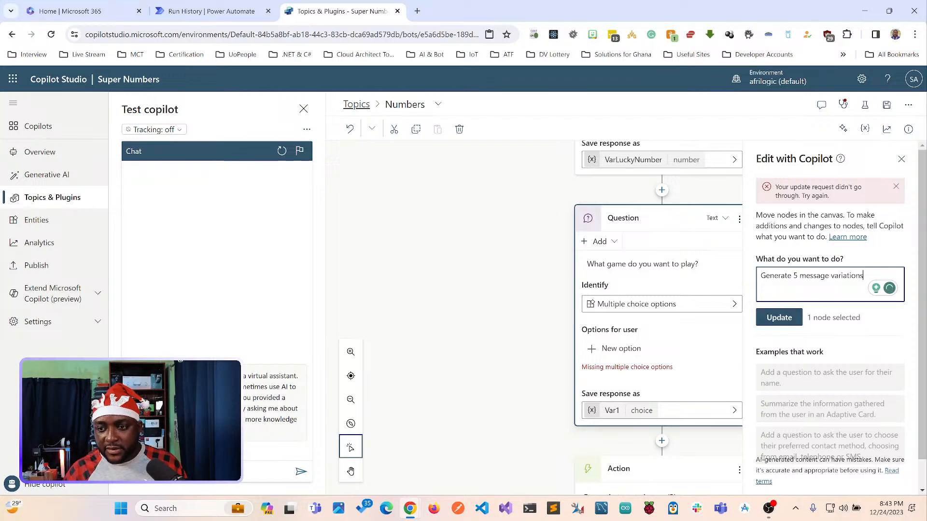
type(" asking the user")
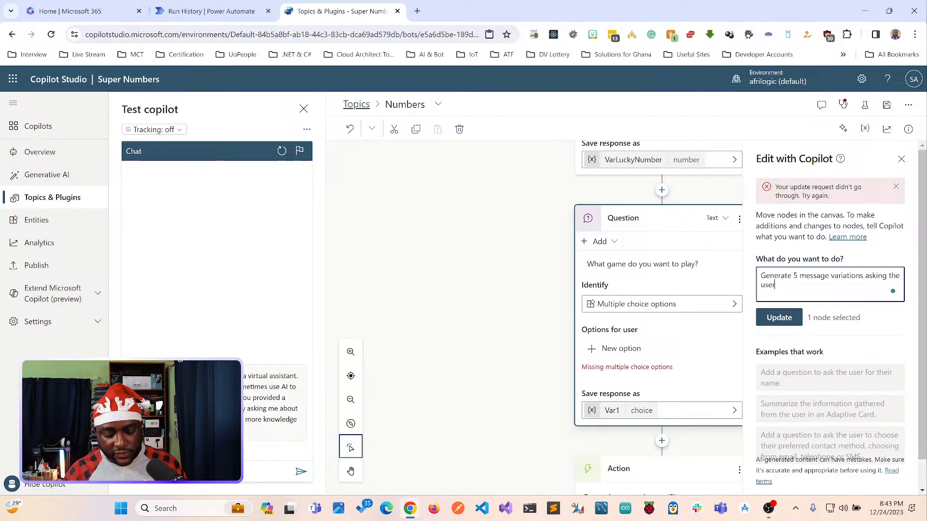
type(" what ")
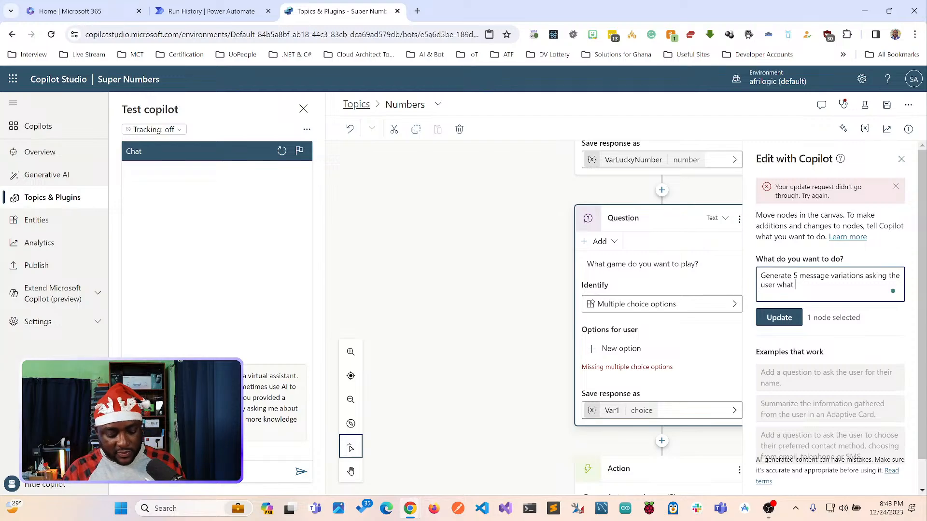
type("game to play")
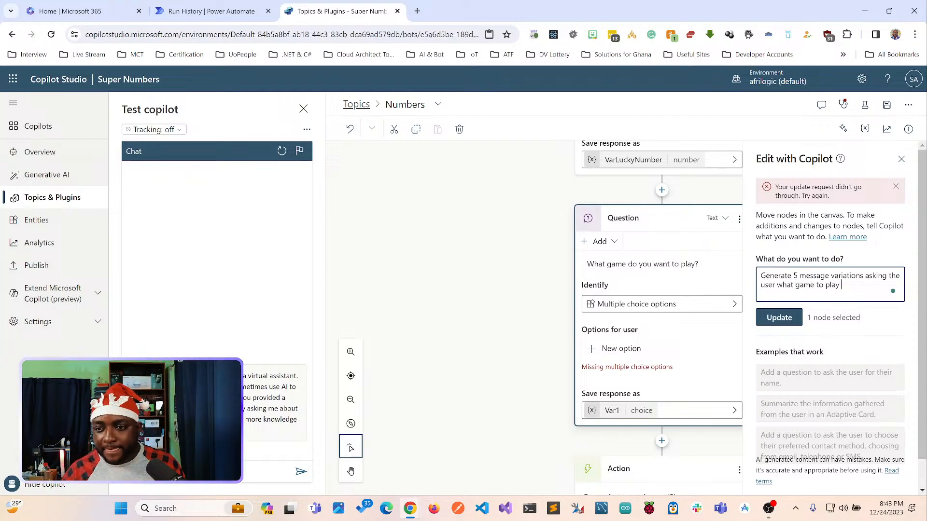
key("Return")
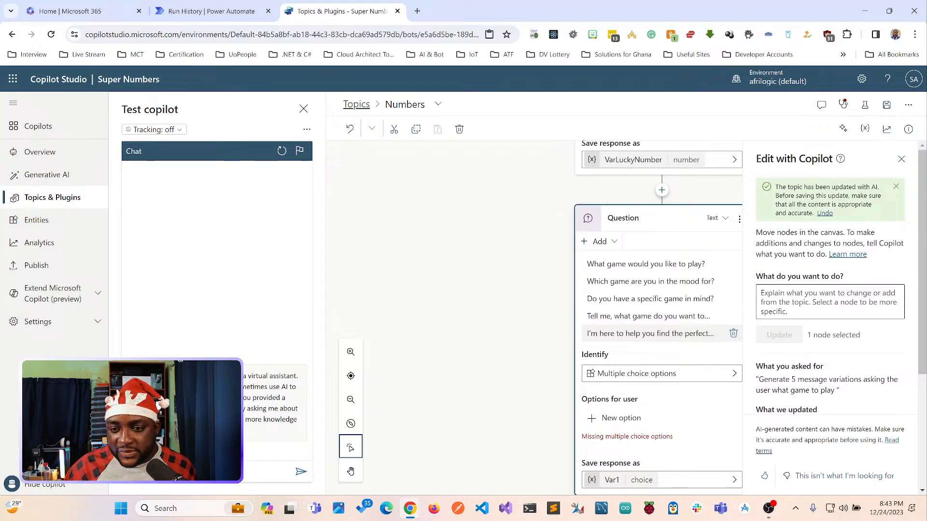
scroll(661, 374, "down", 3)
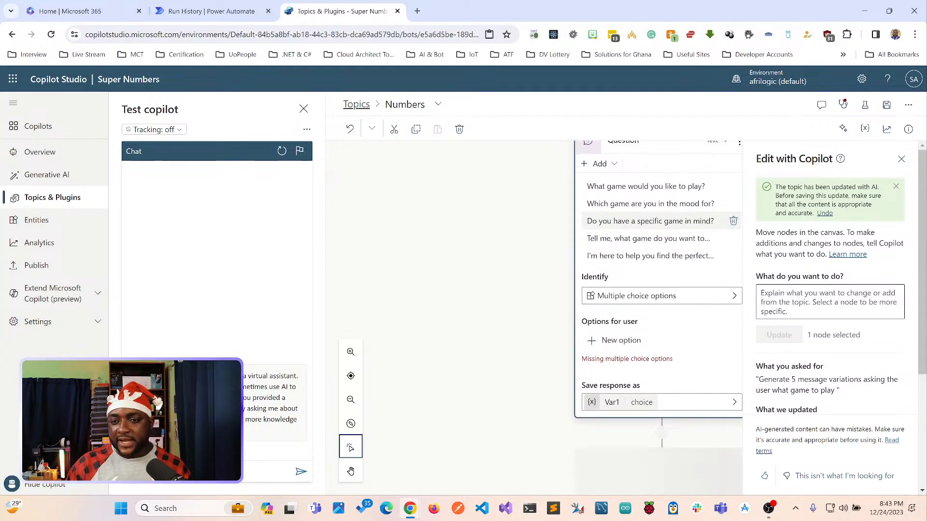
left_click(902, 158)
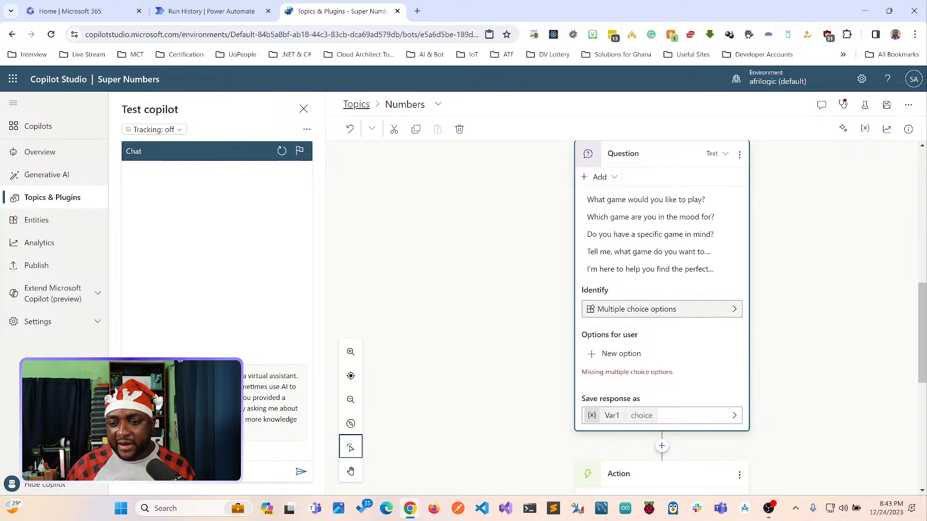
Review the entity types the game question can identify and choose Multiple choice options.
scroll(662, 309, "down", 1)
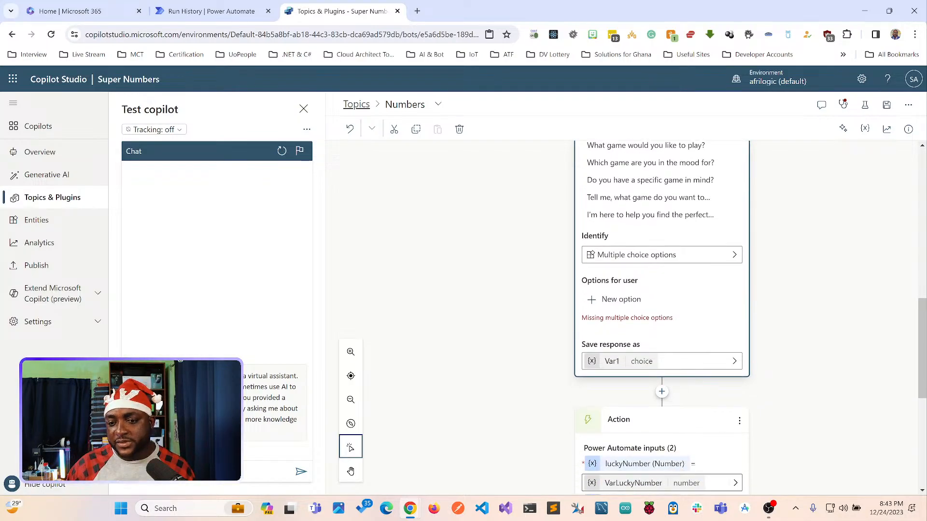
left_click(661, 255)
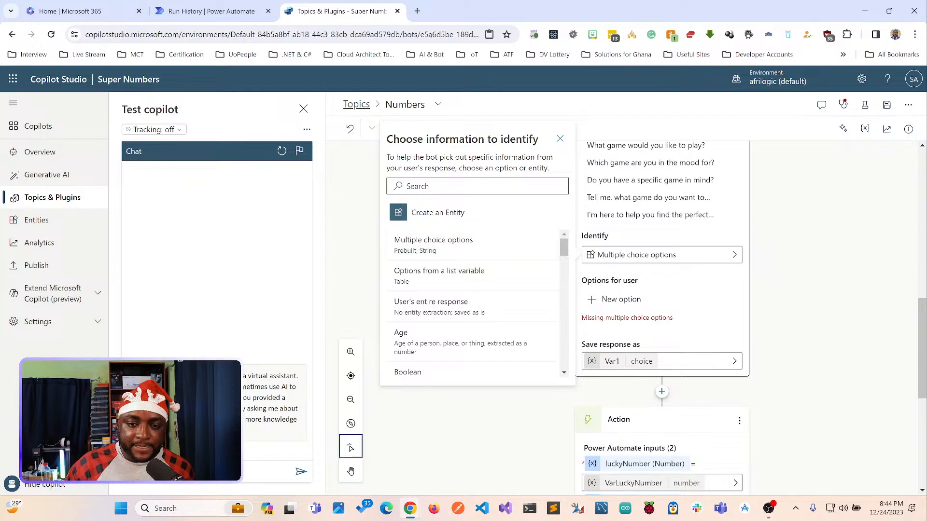
scroll(473, 302, "down", 3)
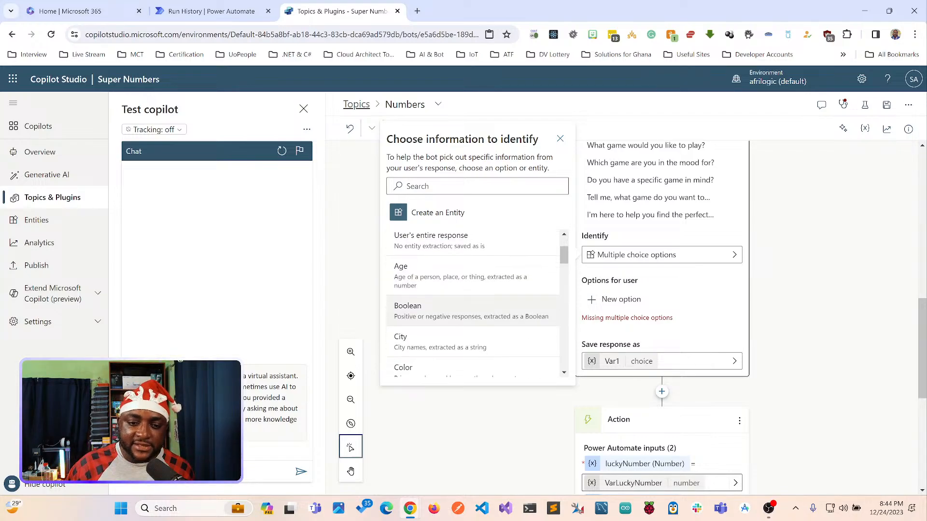
scroll(473, 301, "down", 6)
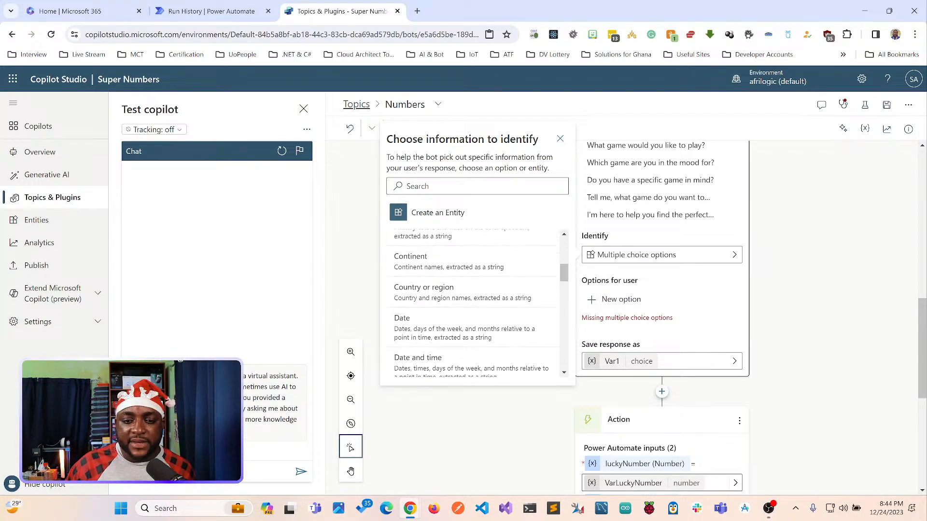
scroll(473, 302, "down", 8)
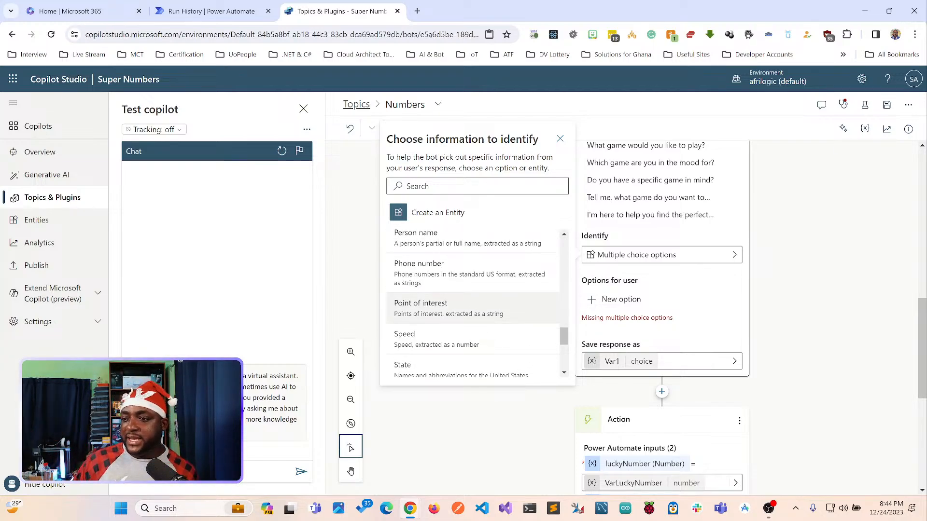
scroll(473, 302, "up", 9)
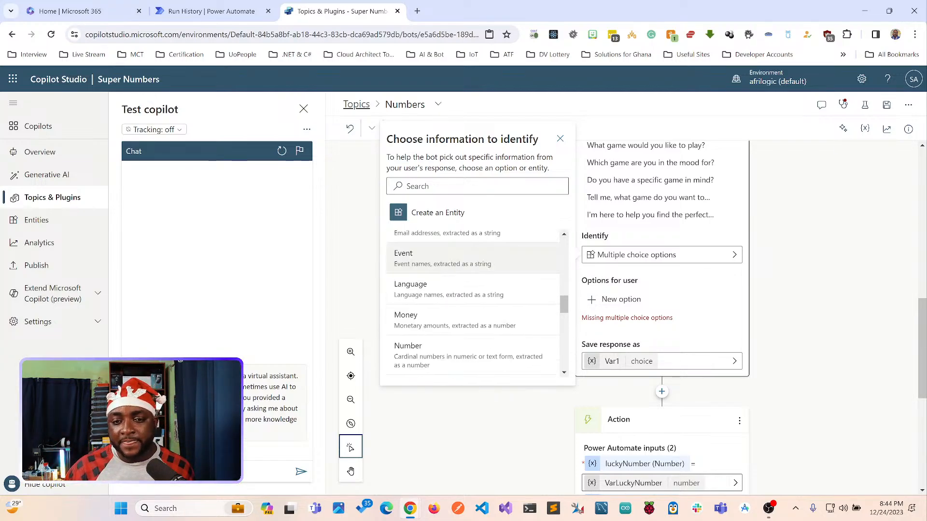
scroll(473, 261, "up", 7)
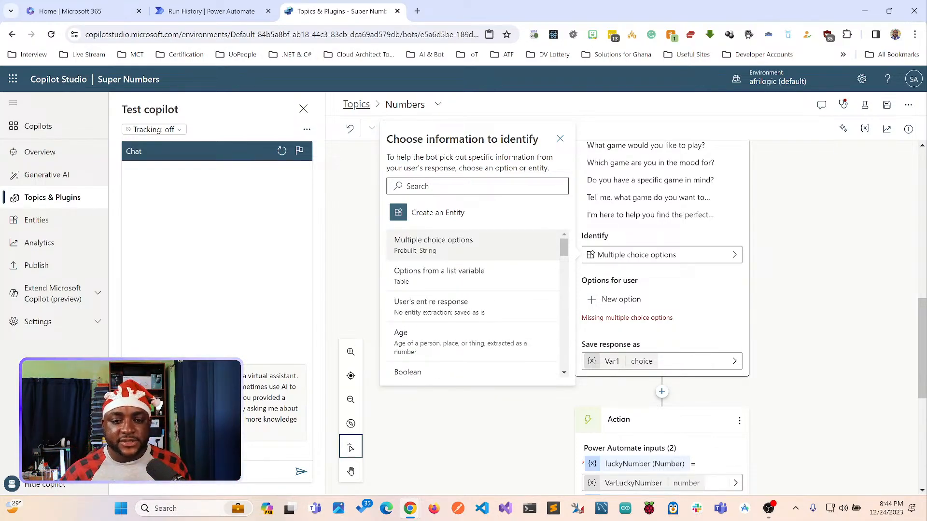
left_click(464, 244)
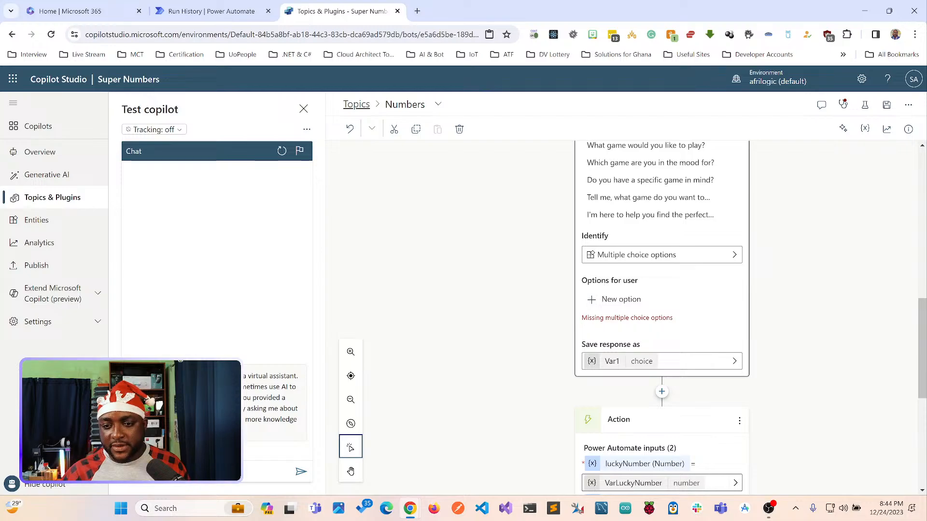
Add Math and Trivia as the answer options for the game question.
left_click(621, 299)
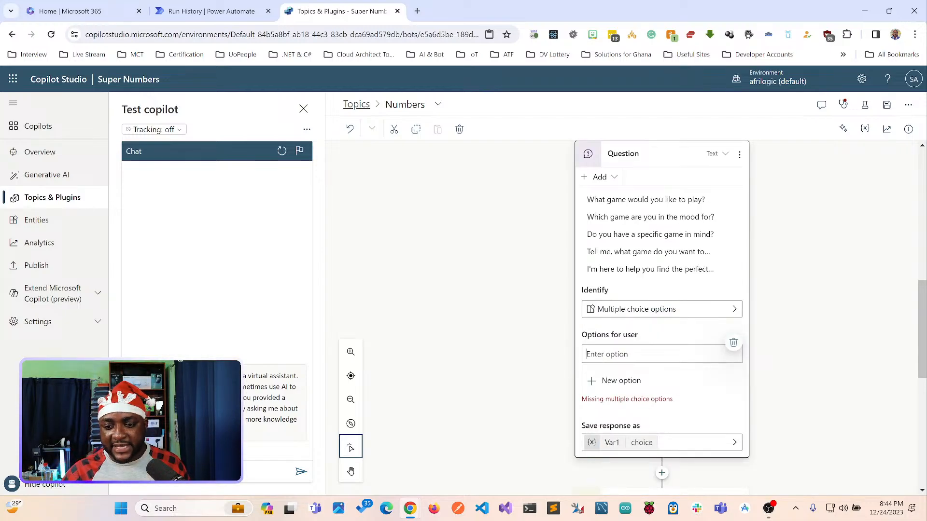
type("MAt")
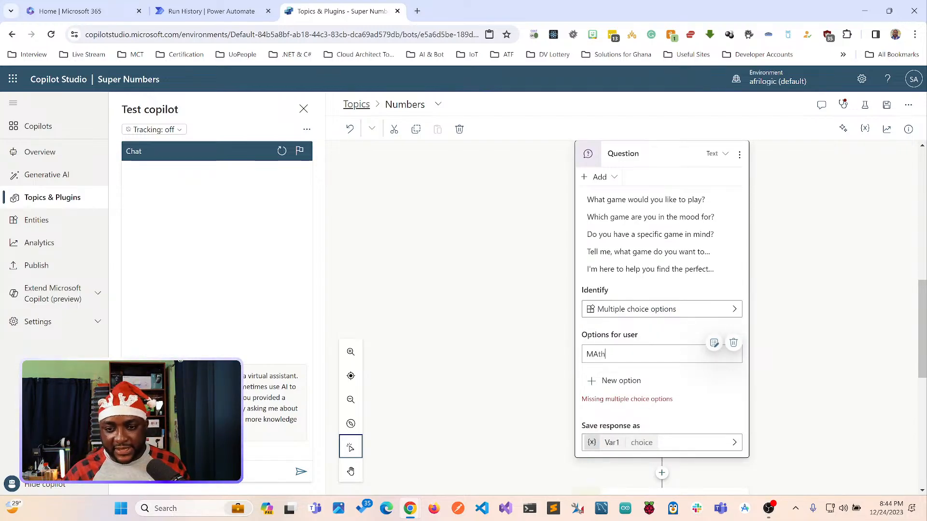
type("h")
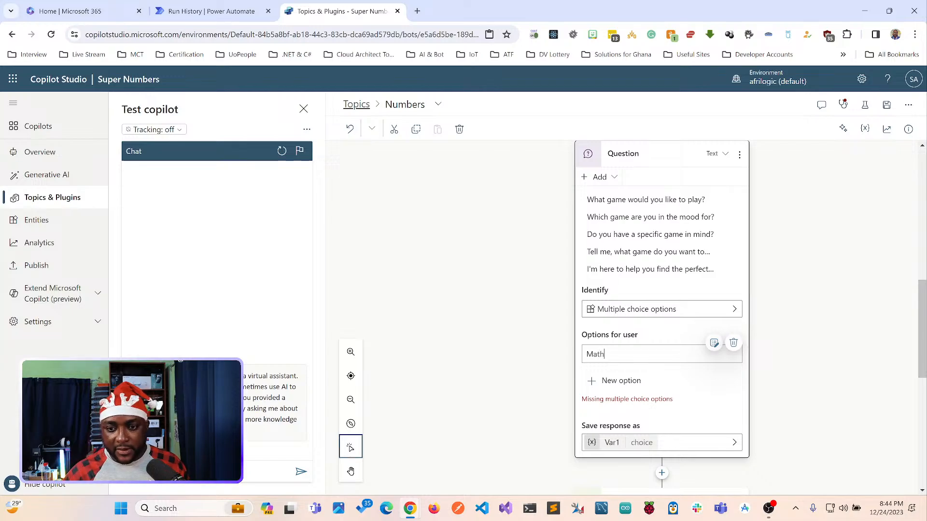
key("Return")
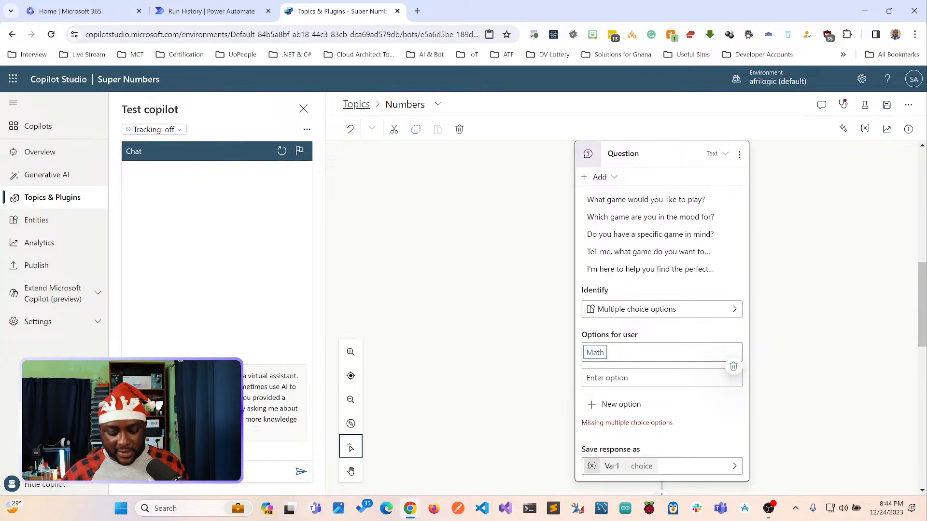
type("Trivia")
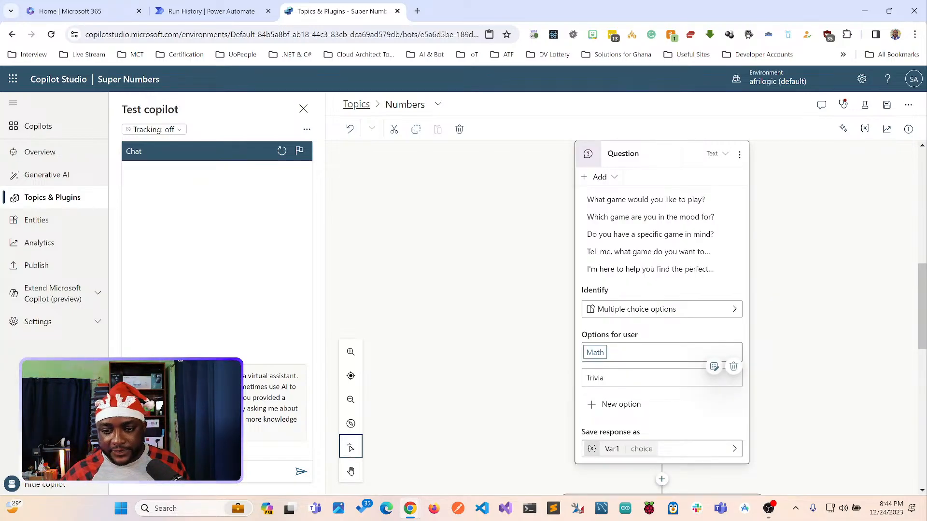
key("Return")
scroll(628, 316, "down", 4)
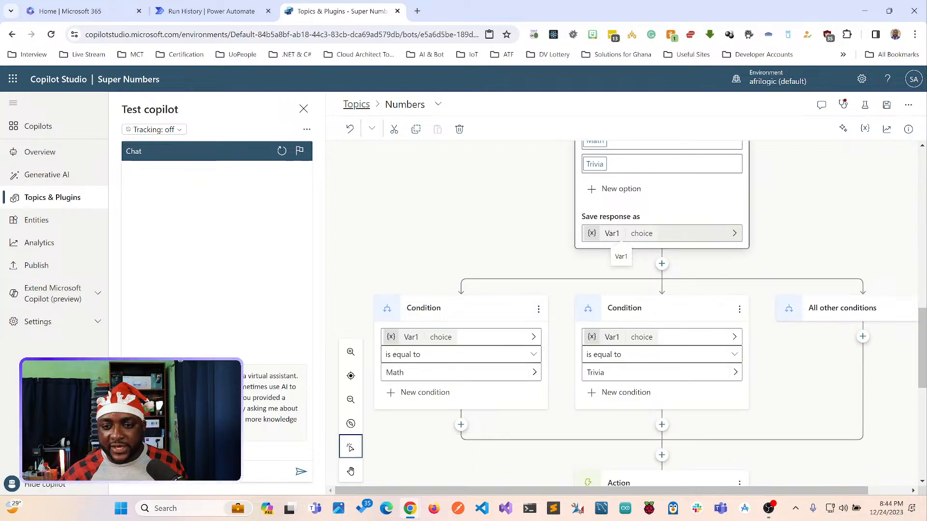
Rename the variable that stores the game question's response to VarGameOption and close its properties.
left_click(621, 233)
left_click(621, 234)
left_click(783, 198)
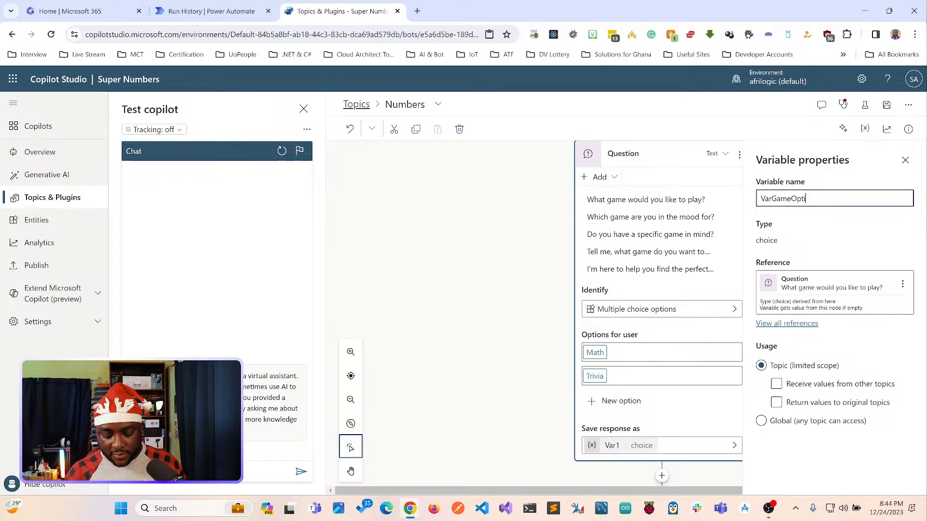
key("Return")
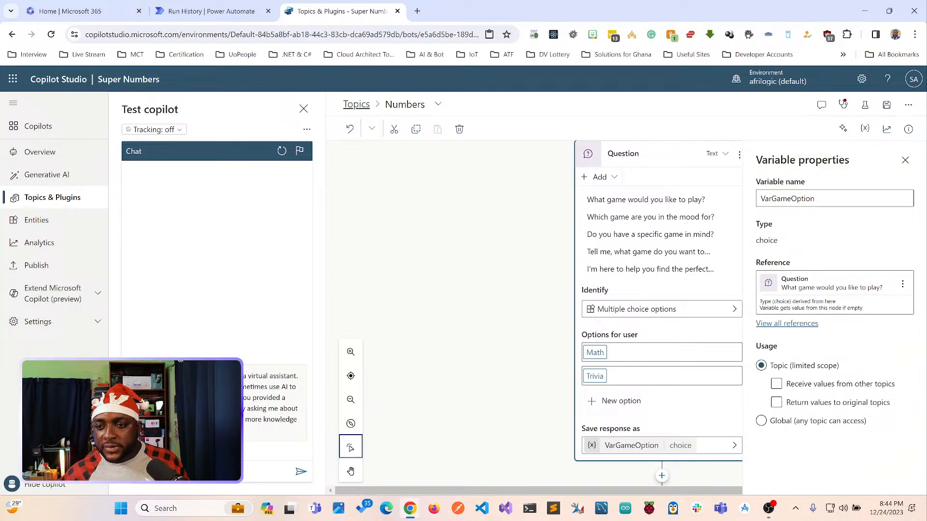
key("Escape")
Review the topic flow from the trigger phrases and lucky number question through the game question and its Math and Trivia conditions.
scroll(662, 314, "down", 5)
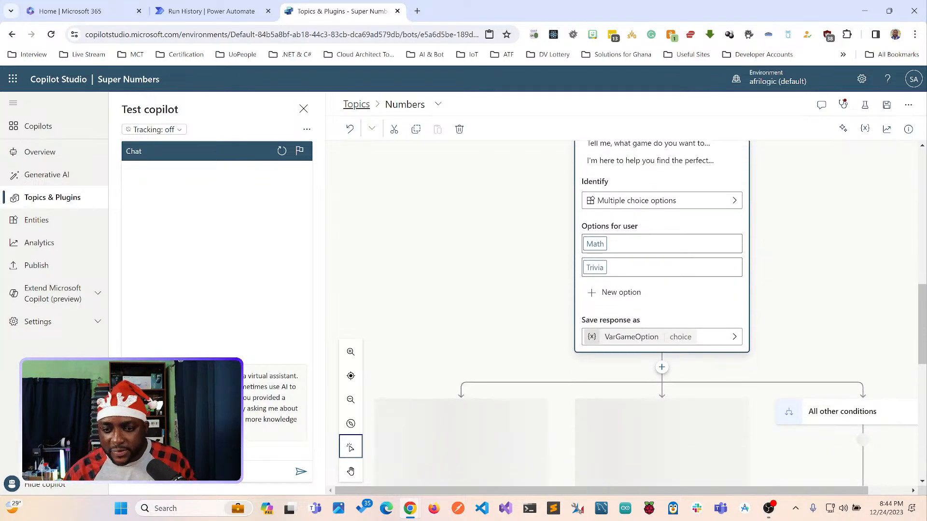
scroll(661, 314, "down", 1)
scroll(661, 314, "up", 10)
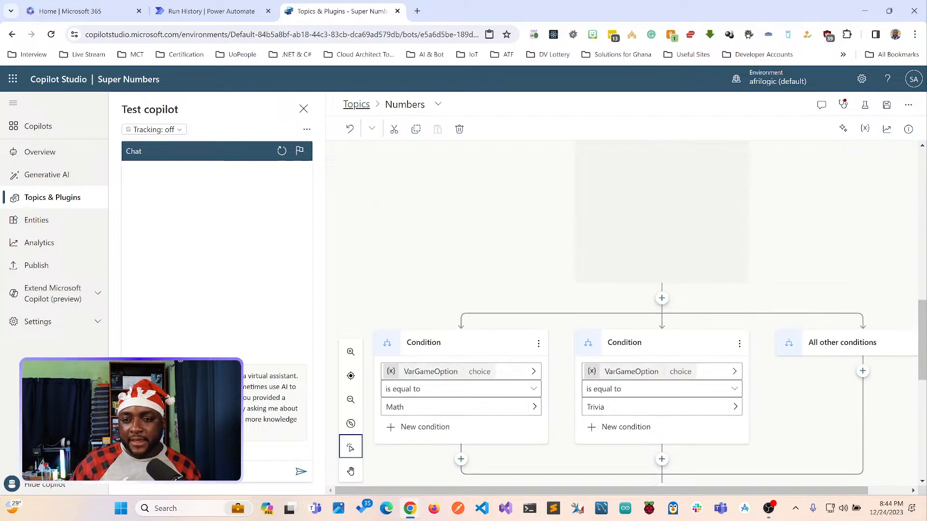
scroll(661, 313, "down", 6)
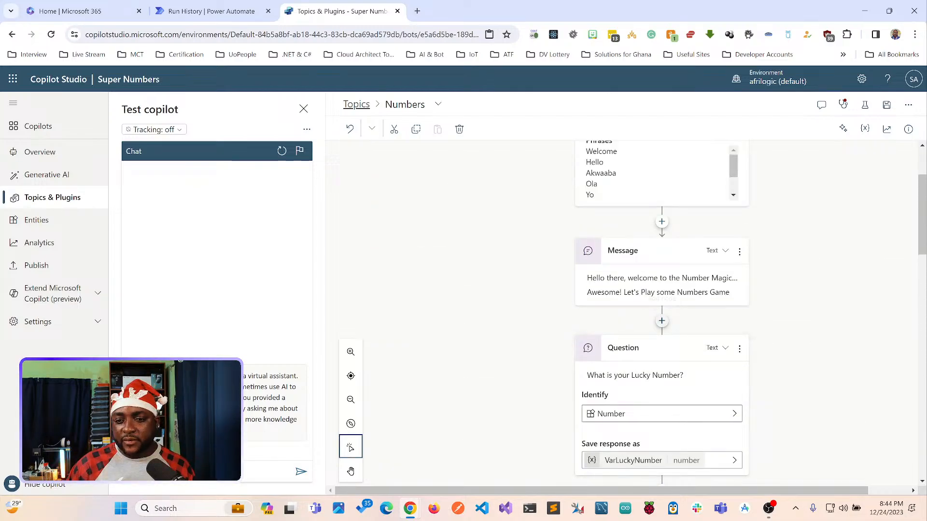
scroll(661, 313, "down", 7)
scroll(661, 314, "up", 6)
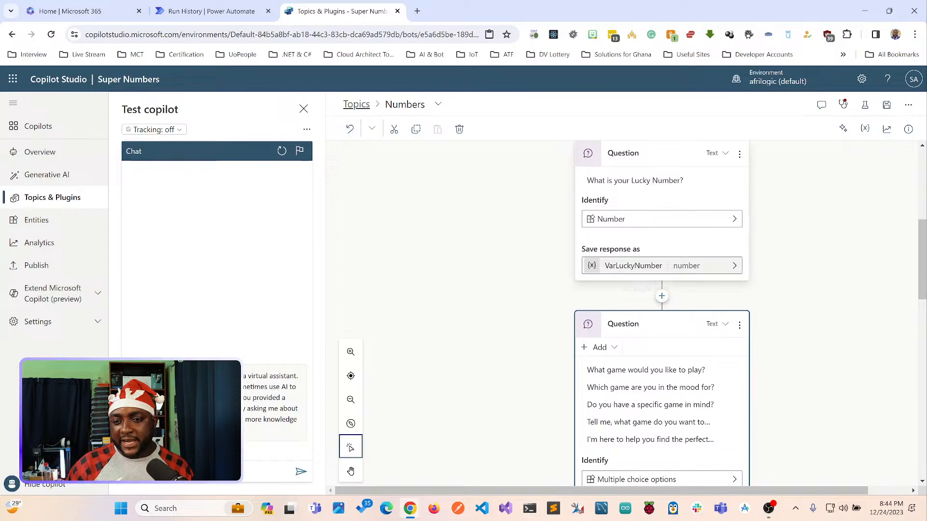
scroll(642, 270, "down", 1)
scroll(661, 313, "down", 4)
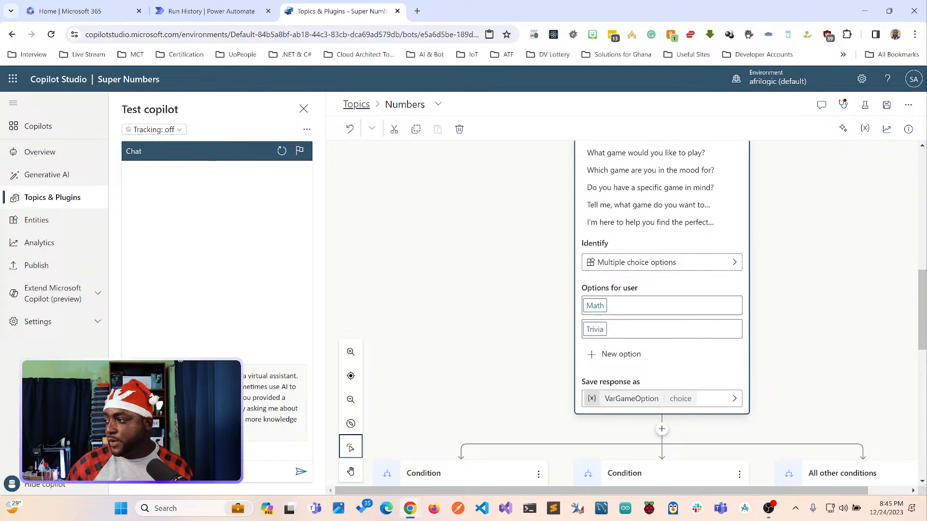
Delete the Power Automate action node located after the point where the condition branches merge.
scroll(646, 314, "down", 6)
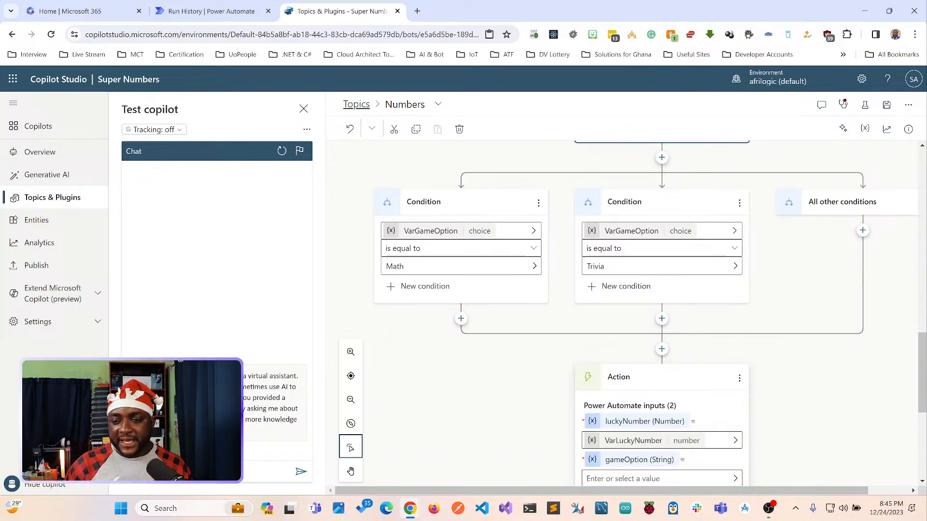
left_click(739, 378)
left_click(763, 410)
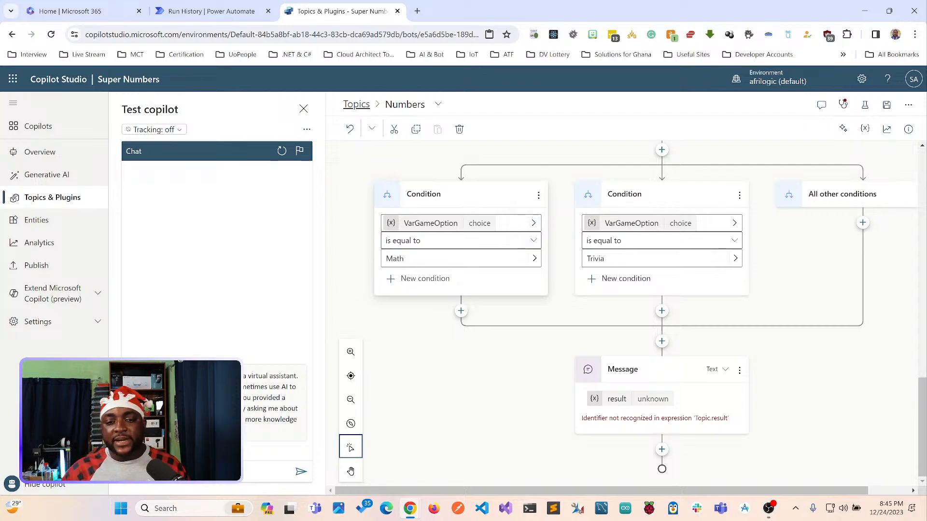
Add a call to the Numbers API Agent flow under the Math condition.
left_click(461, 193)
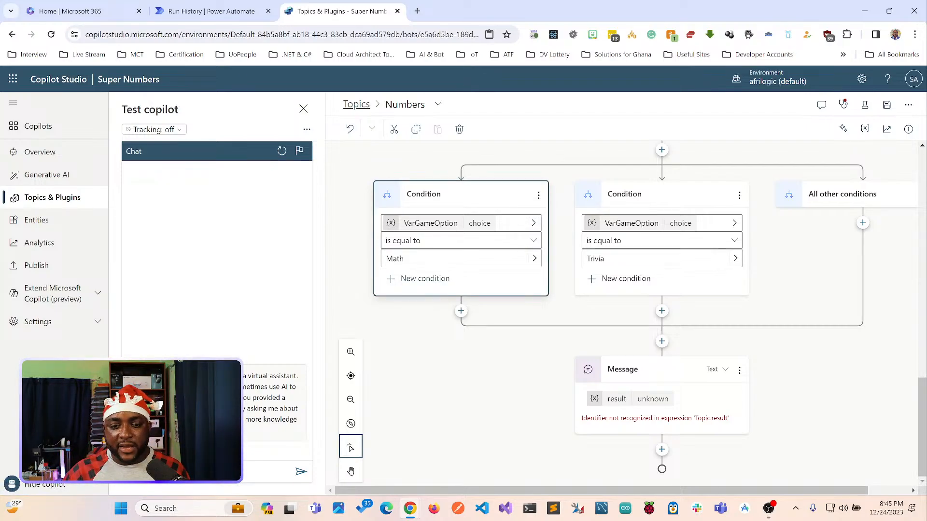
left_click(461, 311)
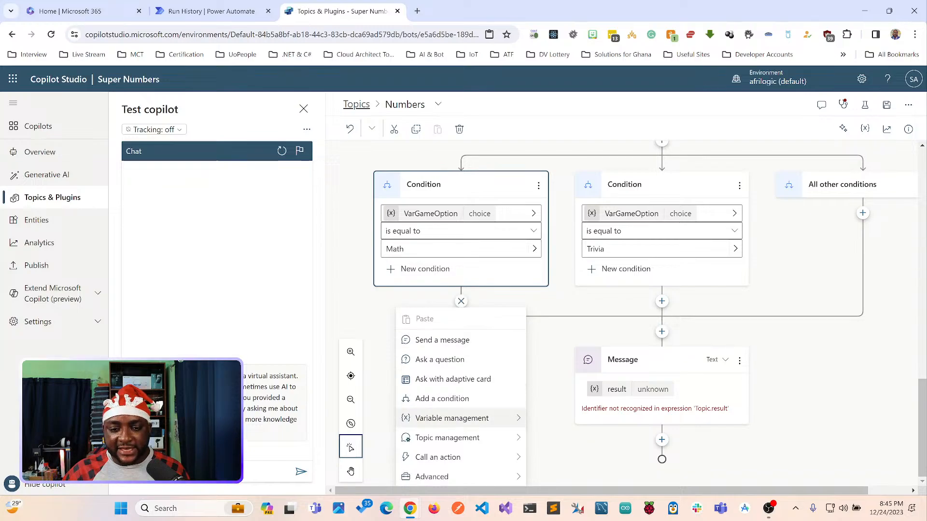
mouse_move(458, 457)
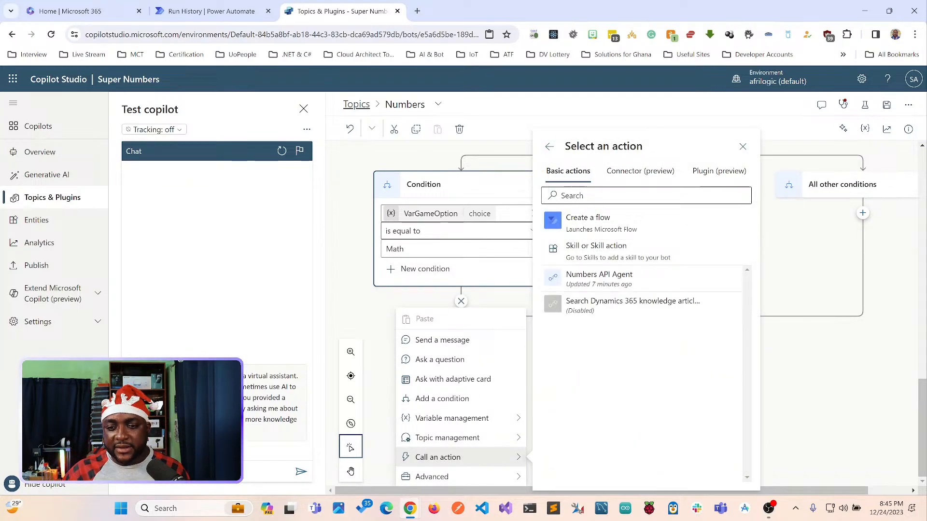
left_click(598, 278)
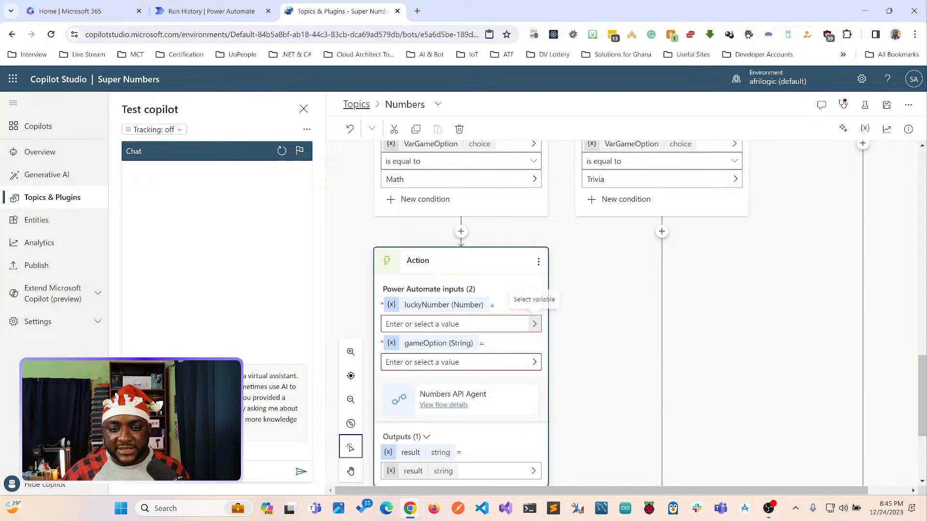
Map the new action's luckyNumber input to VarLuckyNumber and its gameOption input to VarGameOption.
left_click(534, 324)
left_click(588, 369)
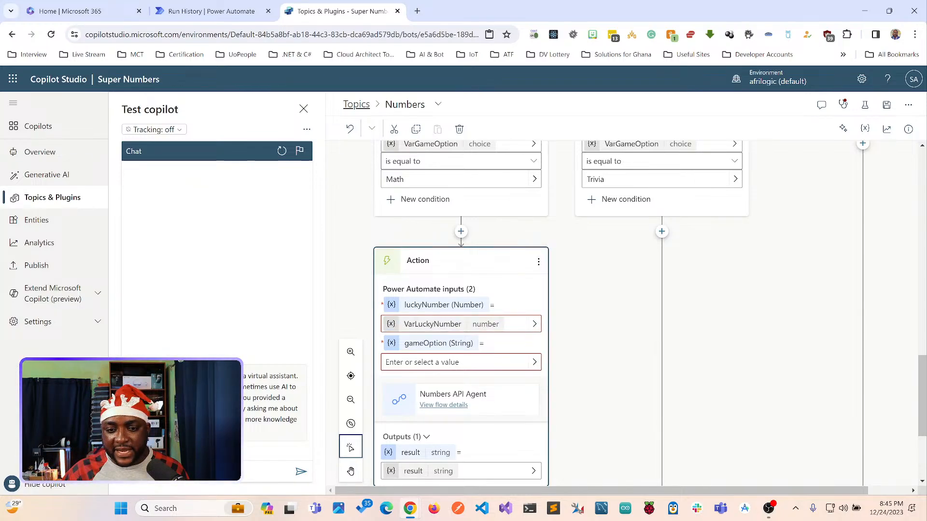
left_click(534, 362)
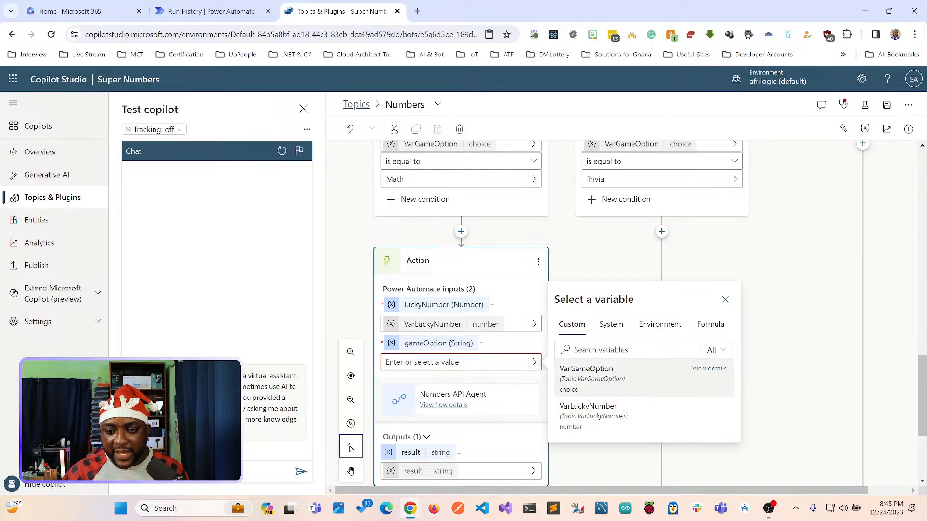
left_click(586, 373)
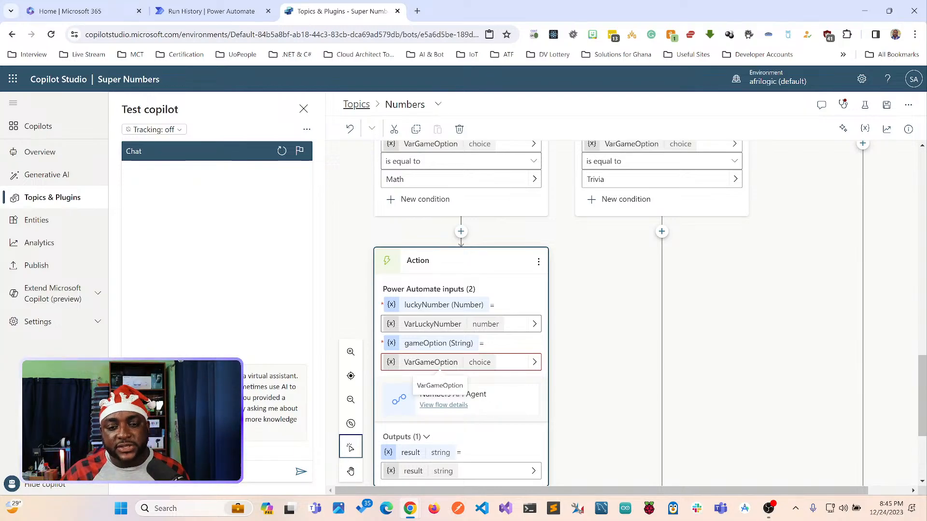
Examine the game question's response variable and the entity types it can identify, leaving the settings as they are.
scroll(440, 374, "up", 3)
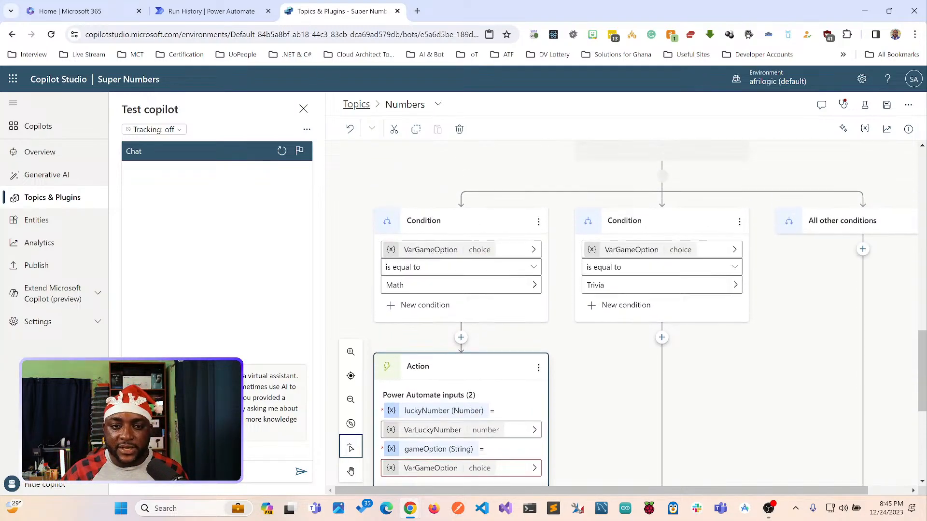
scroll(461, 337, "up", 3)
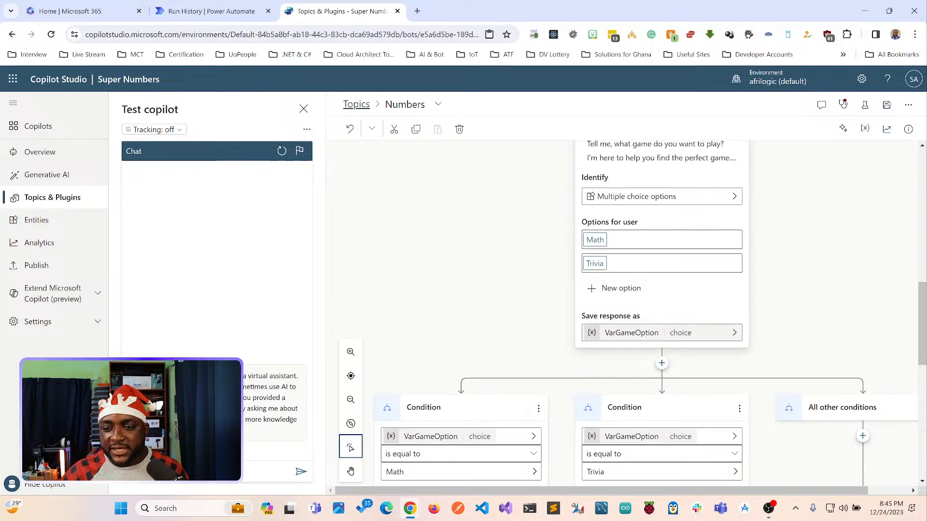
scroll(637, 338, "up", 2)
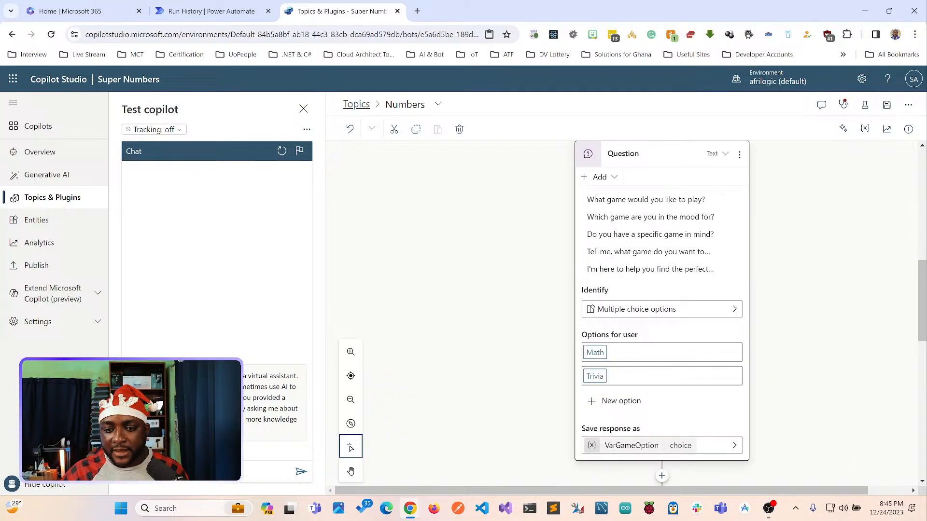
left_click(713, 446)
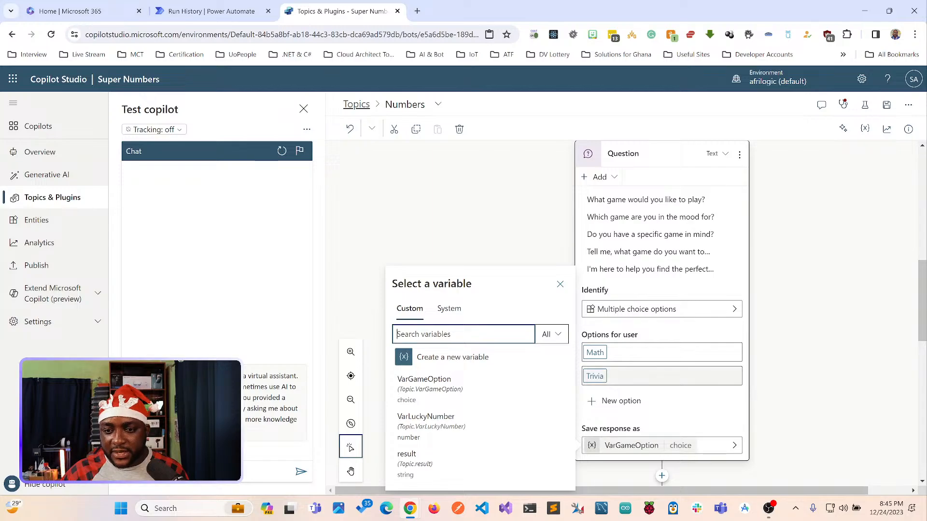
left_click(661, 309)
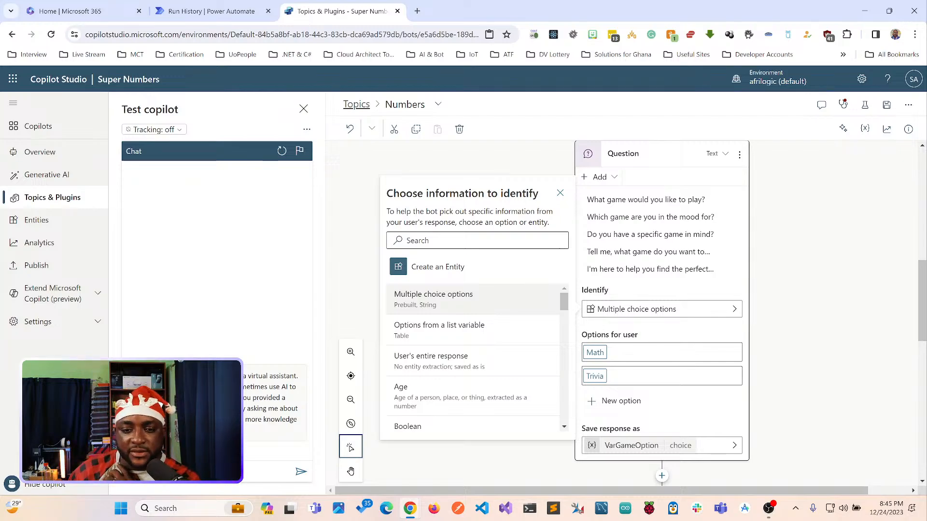
scroll(473, 357, "down", 3)
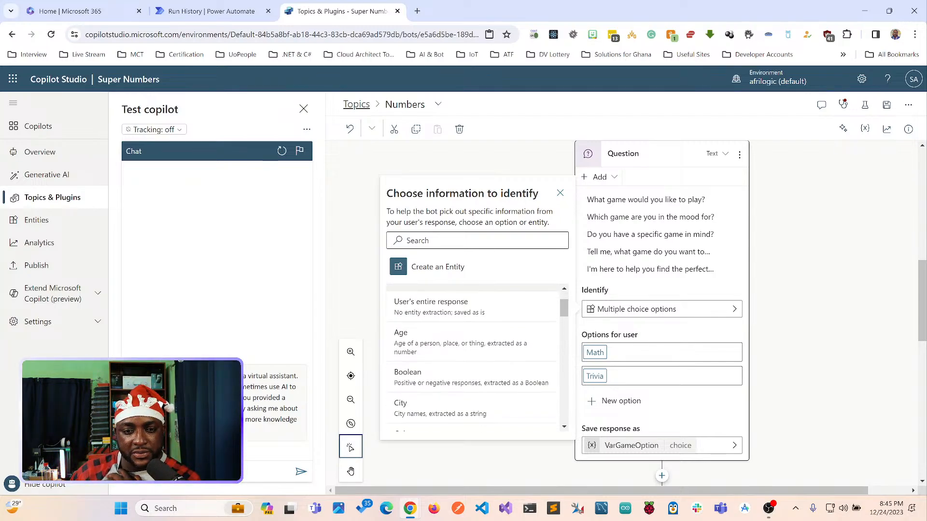
scroll(473, 357, "down", 3)
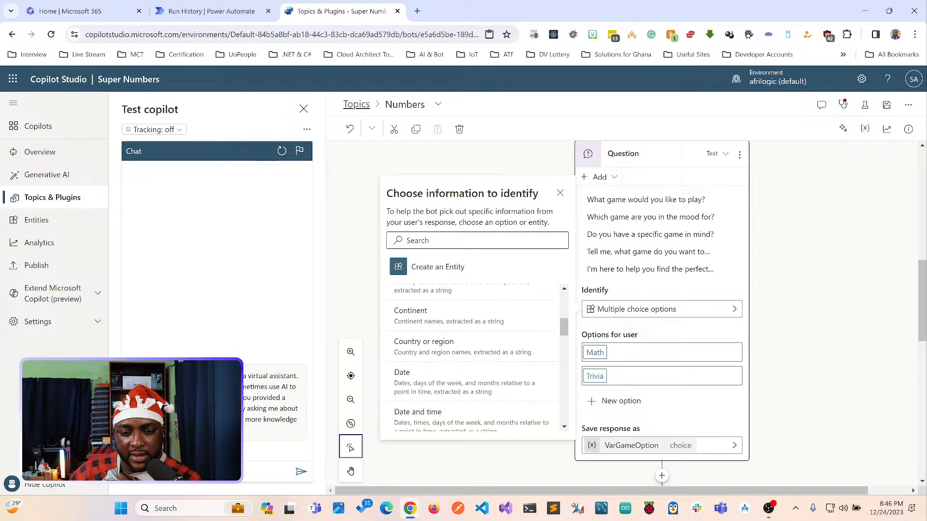
scroll(473, 357, "down", 3)
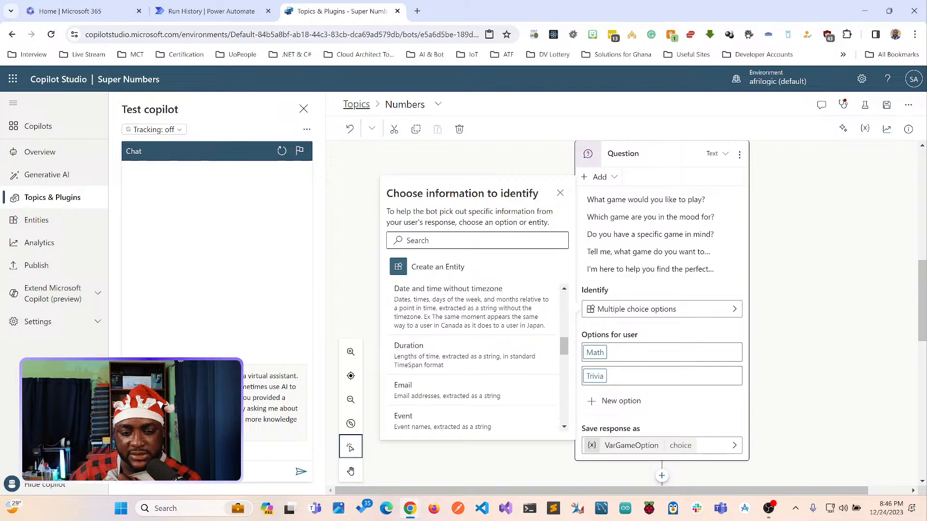
scroll(473, 357, "down", 2)
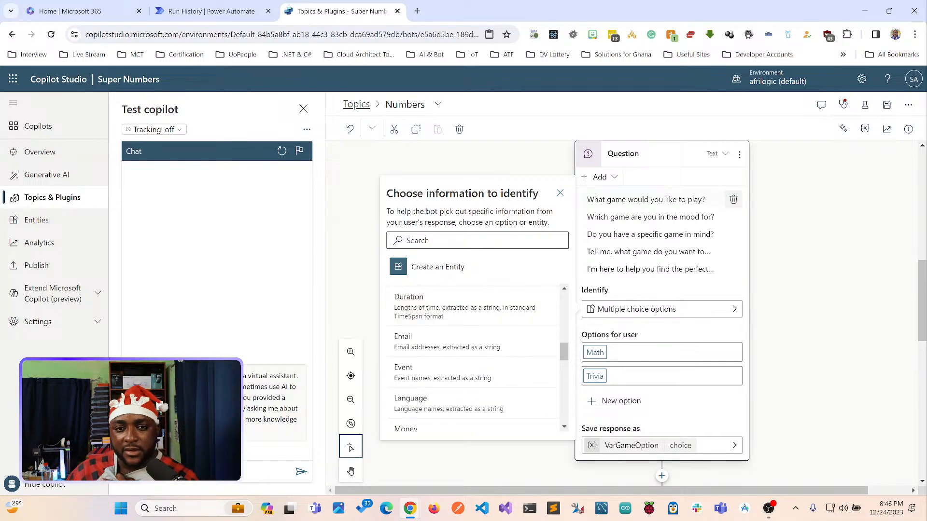
left_click(560, 192)
left_click(511, 207)
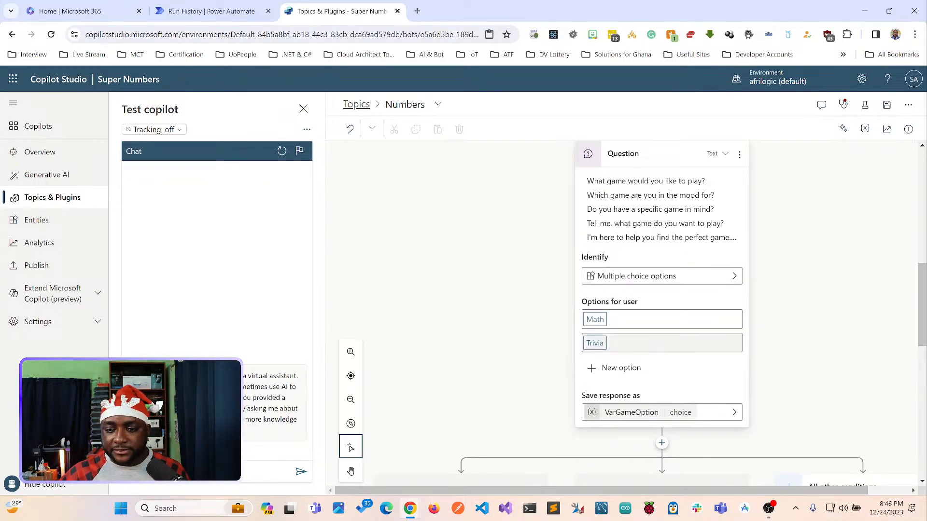
Clear the gameOption input of the Math branch's action and open the formula editor for it.
scroll(661, 343, "down", 4)
scroll(439, 357, "down", 4)
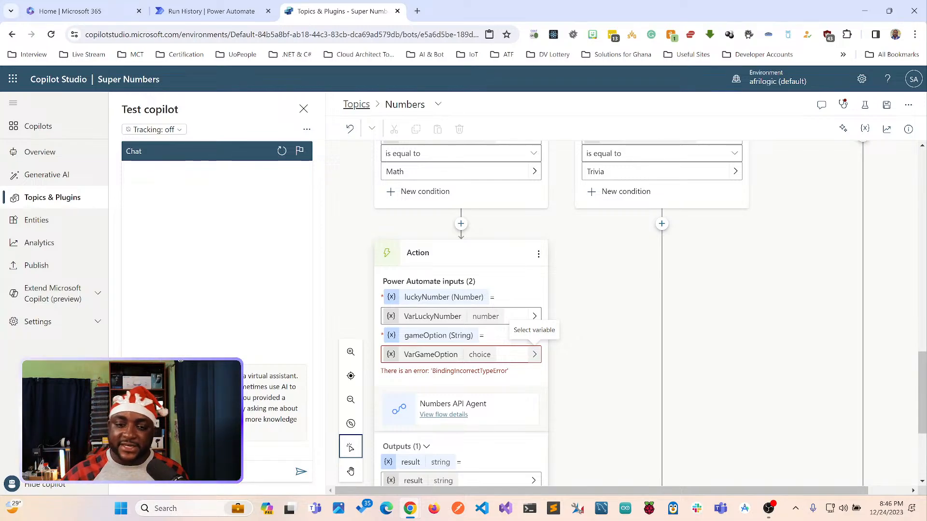
left_click(441, 355)
key("BackSpace")
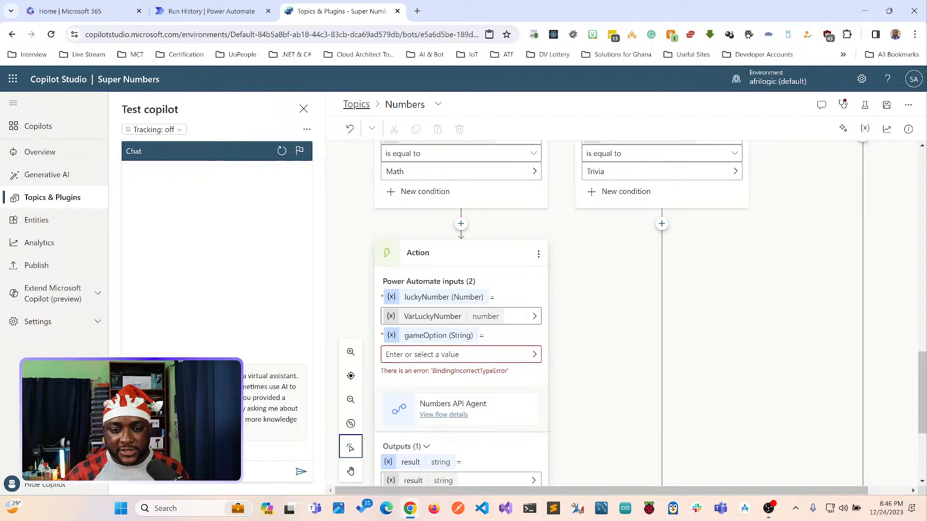
left_click(440, 354)
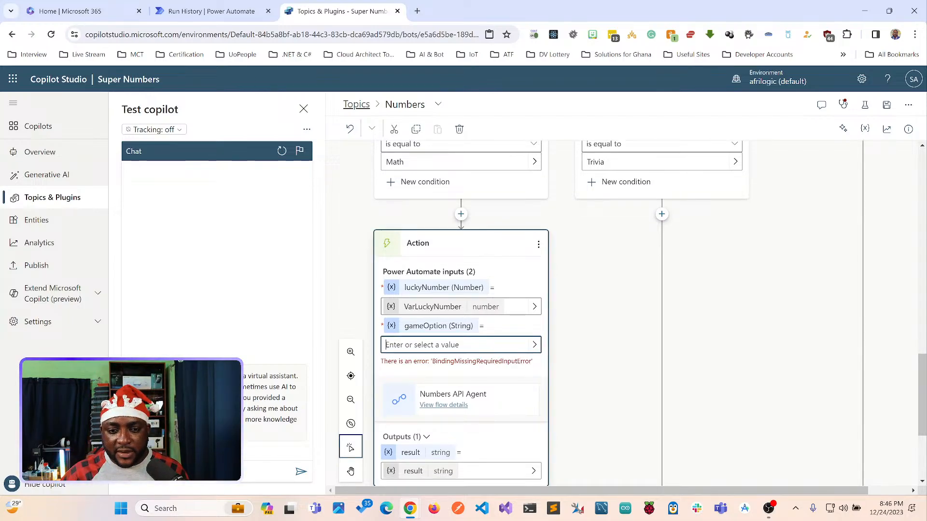
left_click(535, 344)
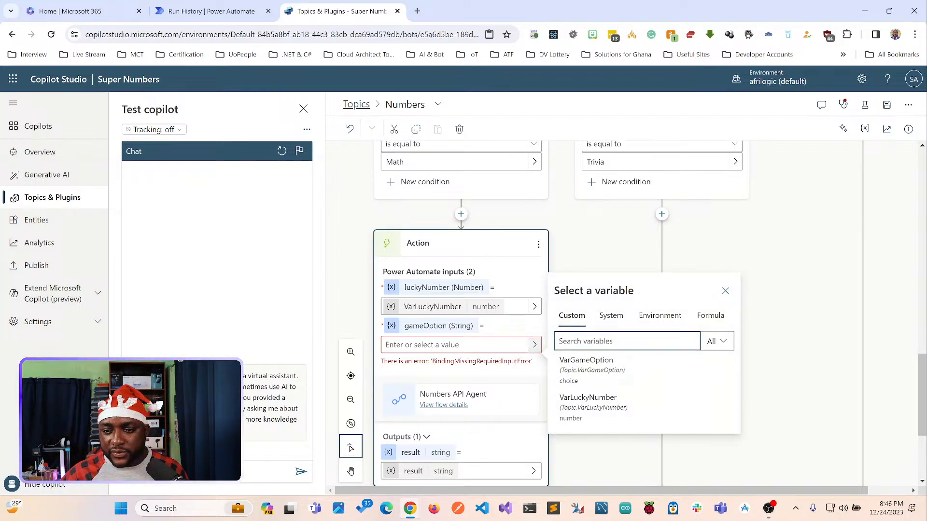
left_click(710, 315)
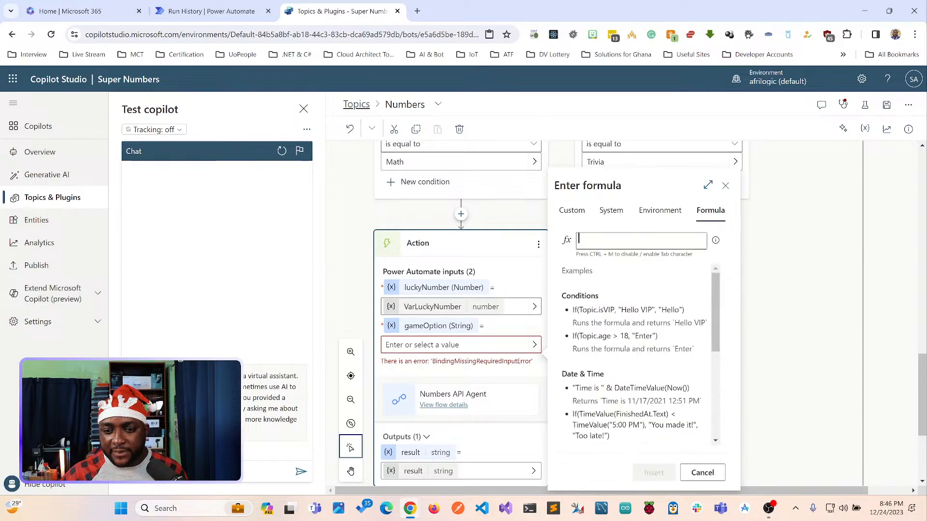
type("strin")
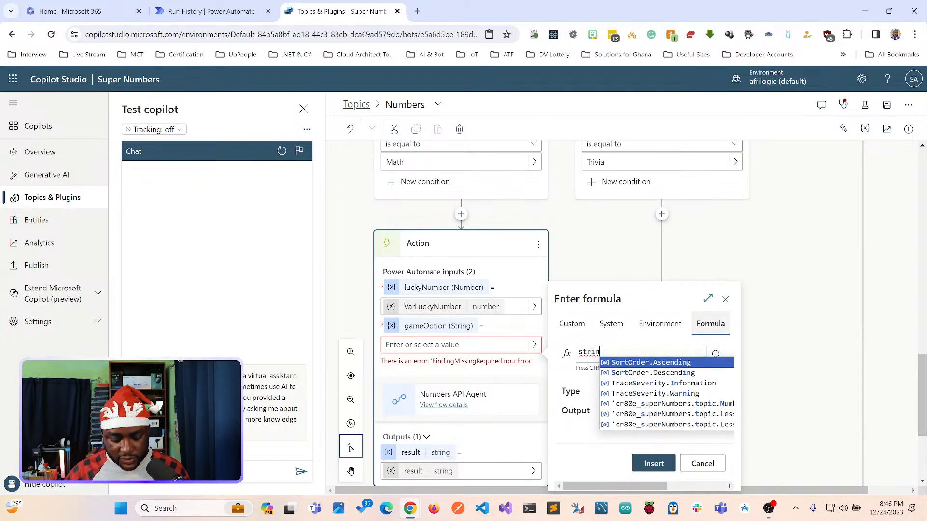
type("g")
key("BackSpace")
key("BackSpace")
key("BackSpace")
key("BackSpace")
key("BackSpace")
key("BackSpace")
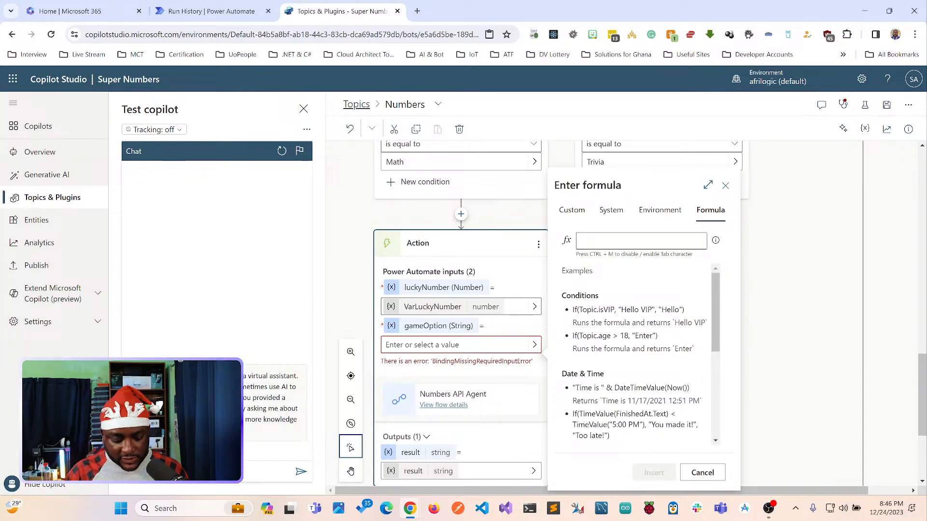
type("Text")
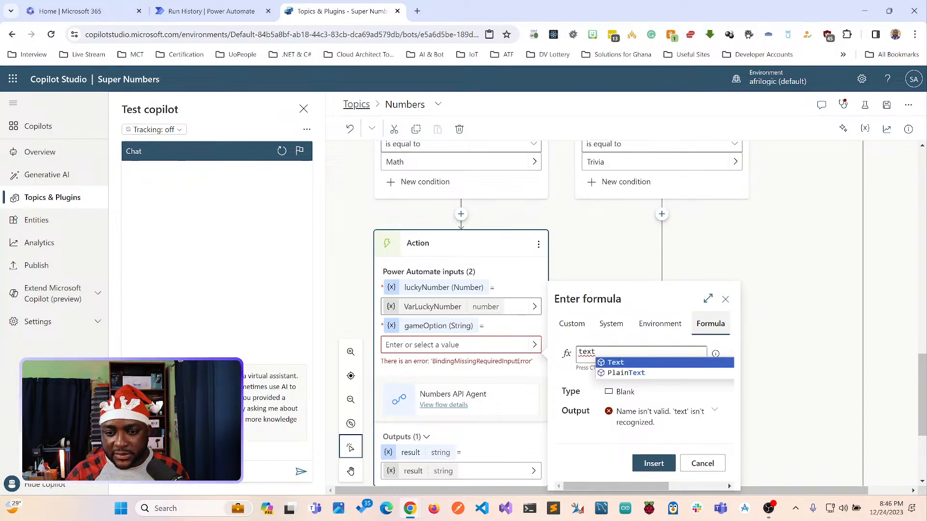
type("(")
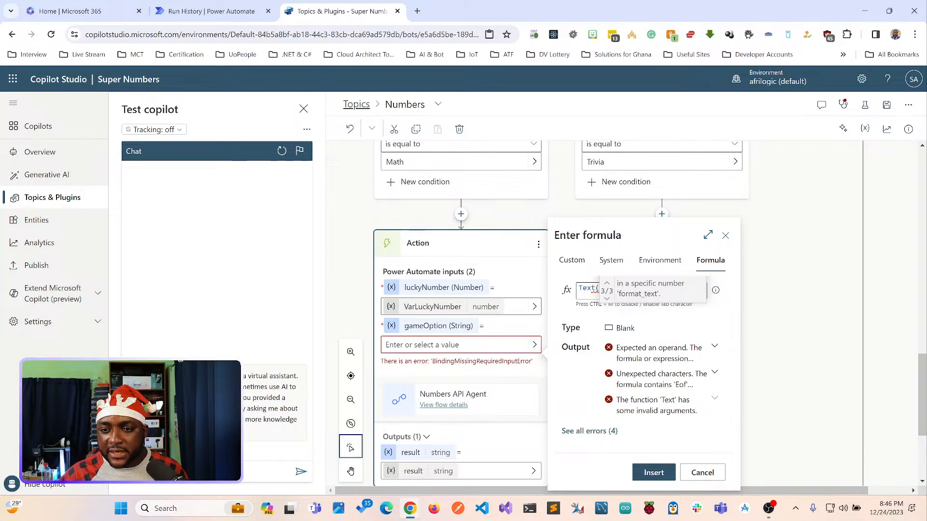
left_click(708, 235)
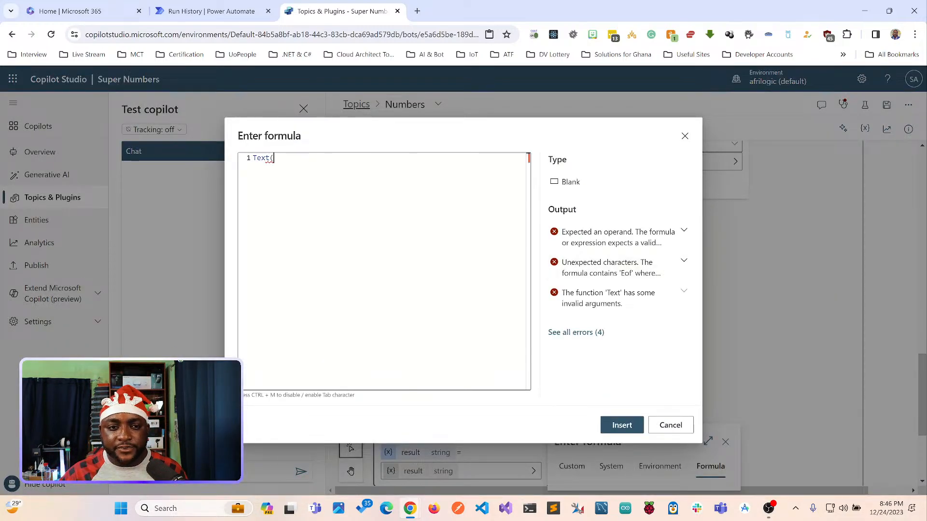
left_click_drag(538, 209, 570, 274)
left_click(685, 136)
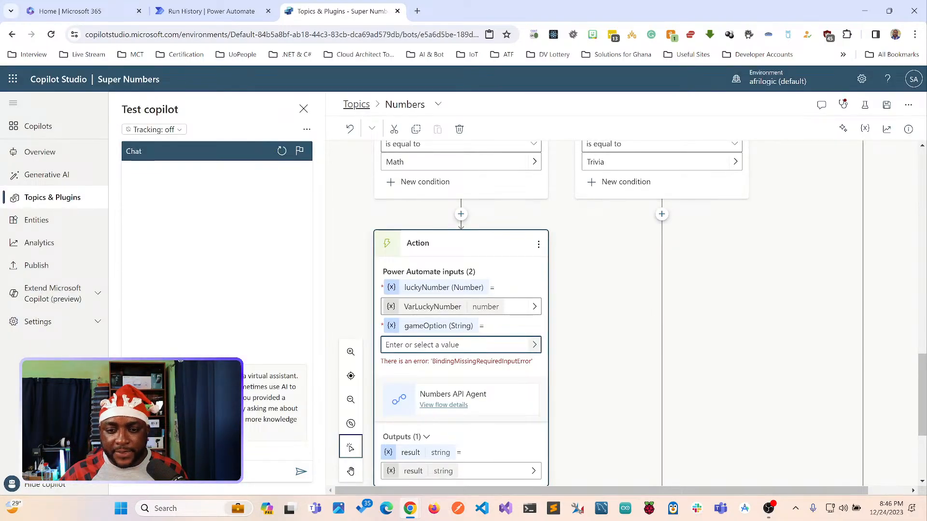
Map the Math branch action's gameOption input to VarGameOption and select the variable's name in its properties.
left_click(535, 345)
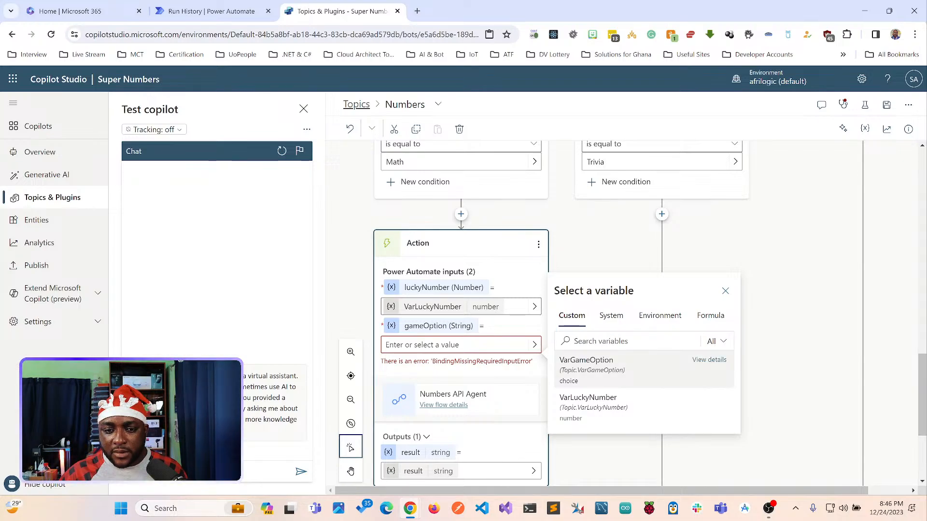
left_click(593, 369)
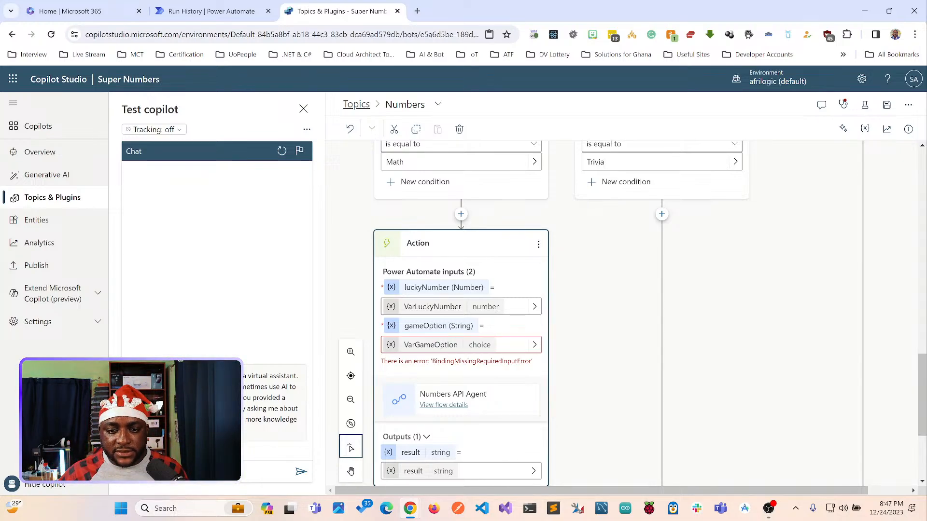
left_click(431, 345)
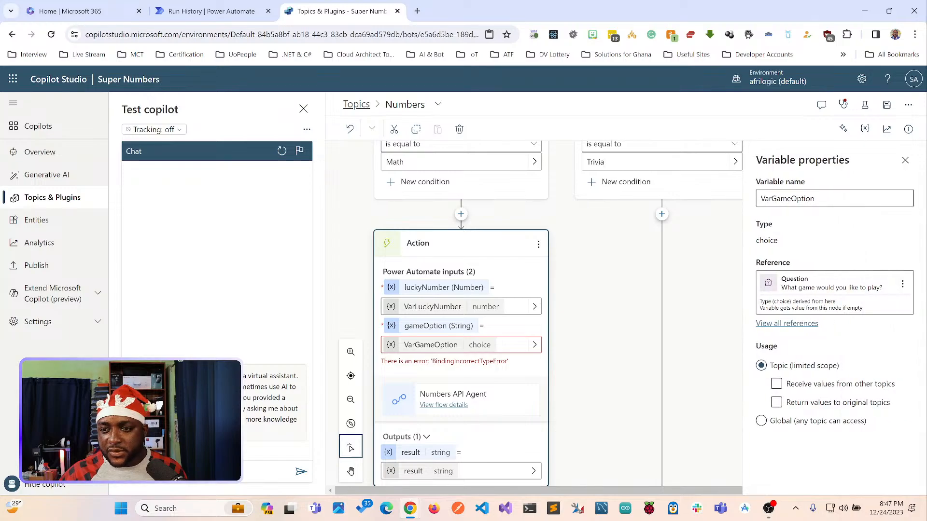
left_click_drag(823, 198, 733, 194)
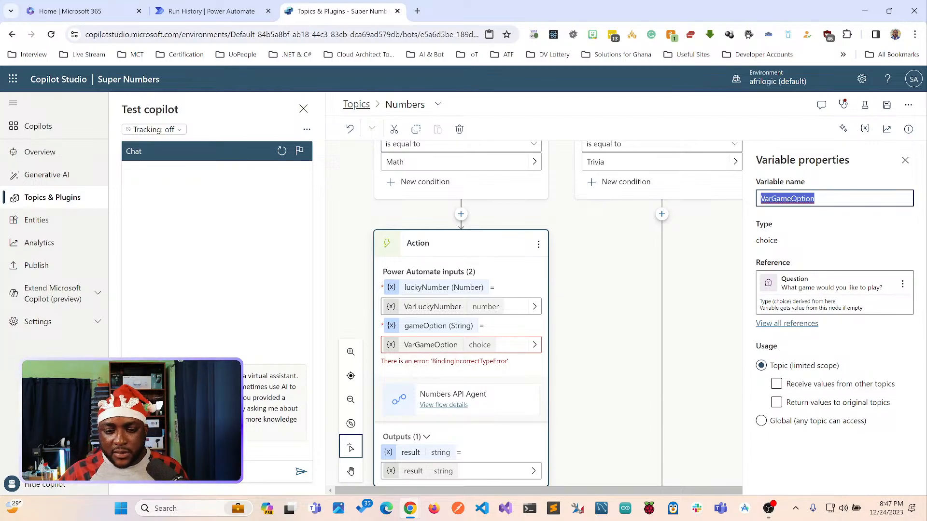
Open the formula editor for the gameOption input mapped to VarGameOption.
left_click(515, 345)
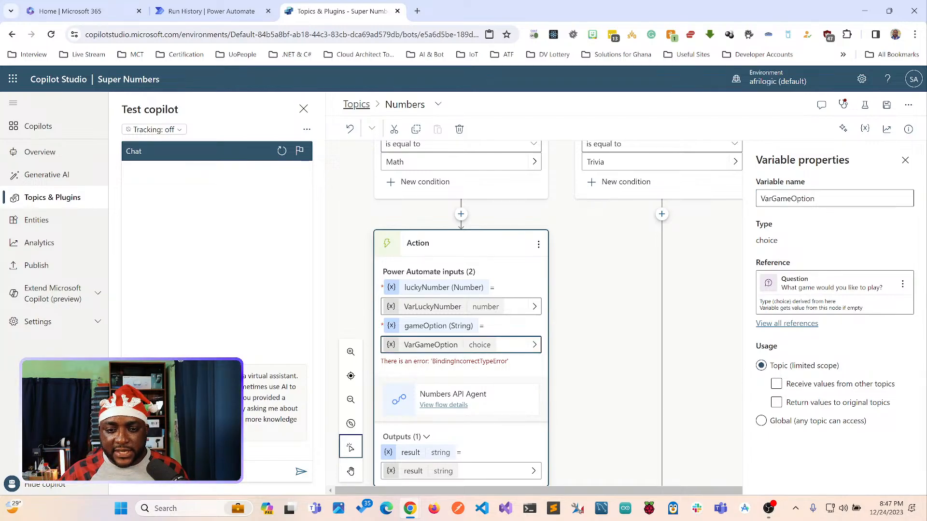
left_click(534, 344)
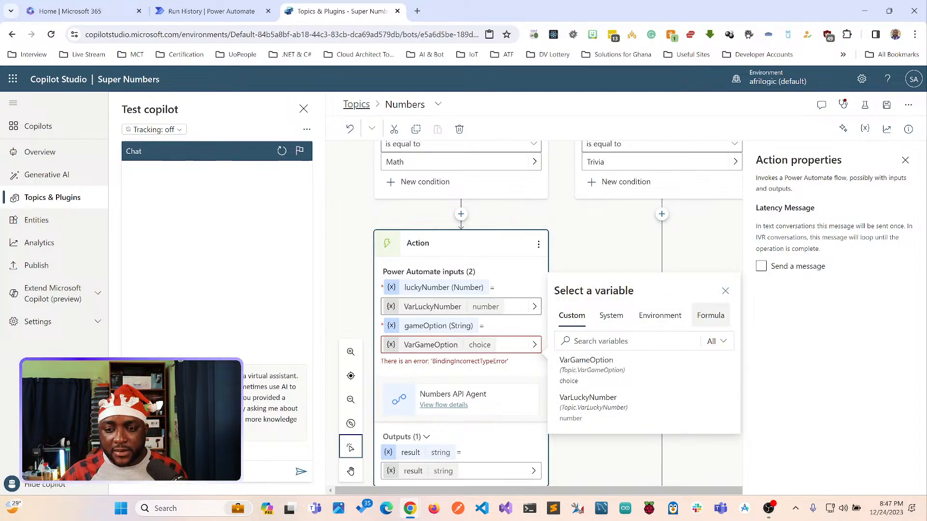
left_click(710, 315)
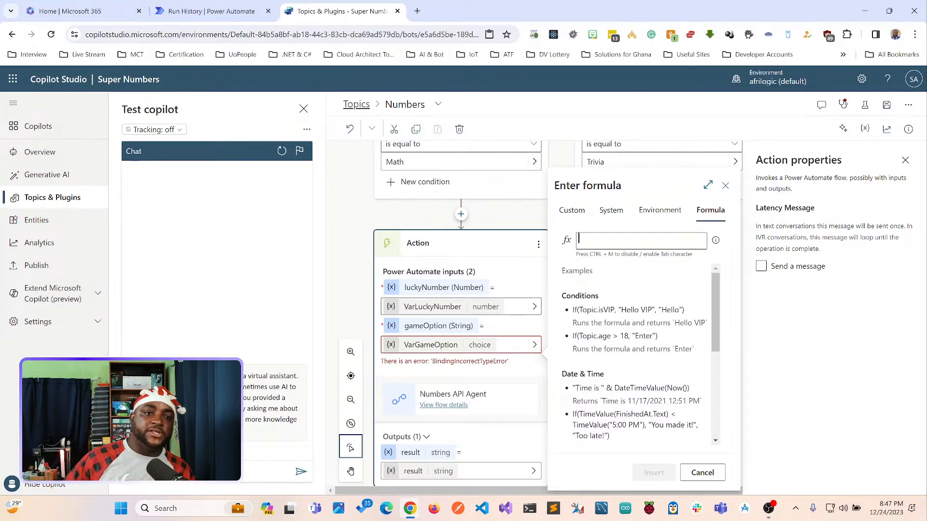
Check the input parameters of the Numbers API Agent flow's trigger in Power Automate and return to the Numbers topic in Copilot Studio.
left_click(211, 11)
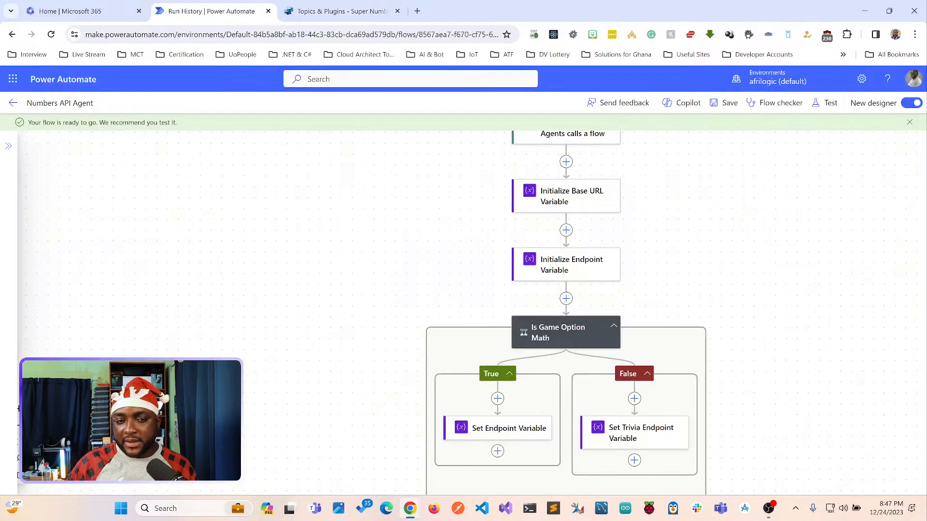
scroll(565, 265, "up", 3)
left_click(565, 209)
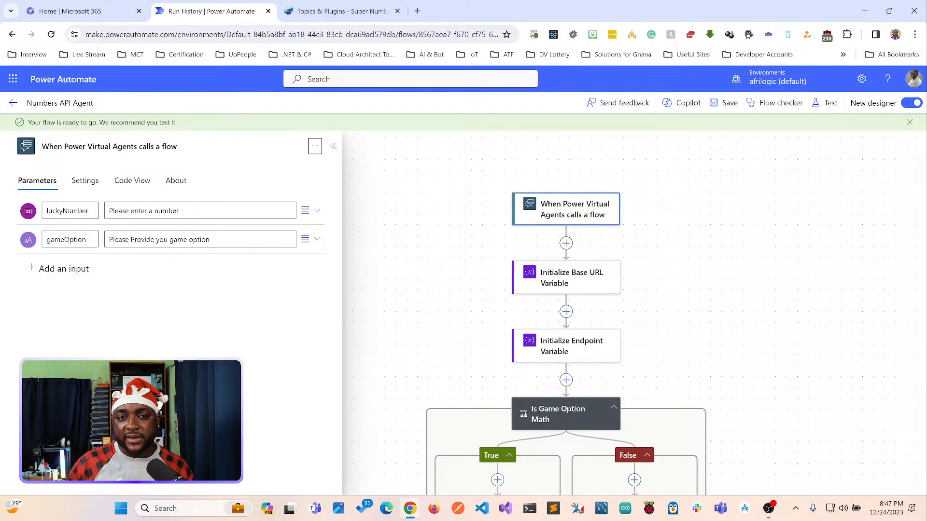
left_click(342, 11)
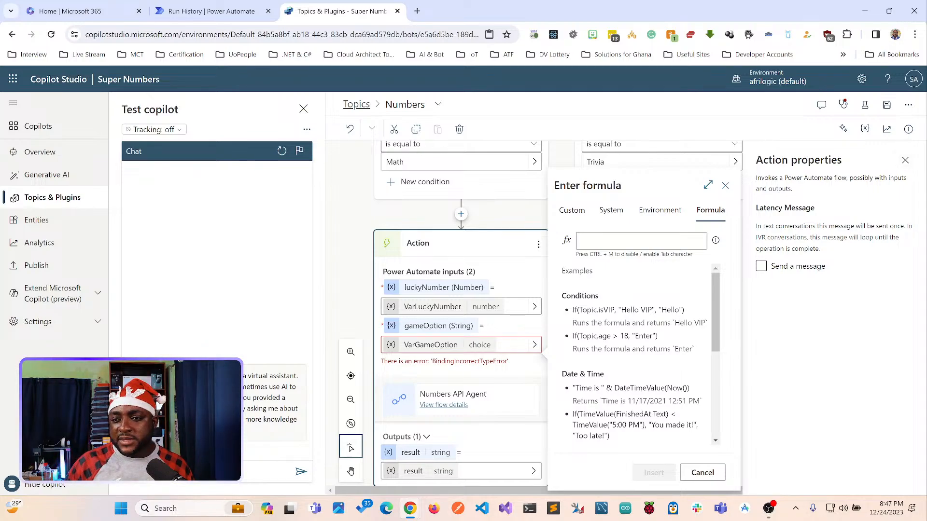
Dismiss the formula editor and action properties, and remove VarGameOption from the action's gameOption input.
left_click(761, 266)
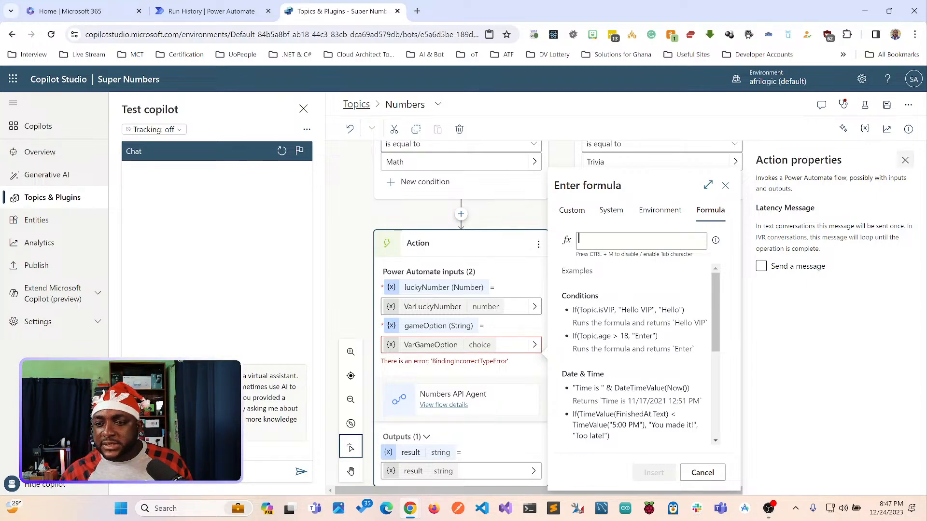
left_click(726, 185)
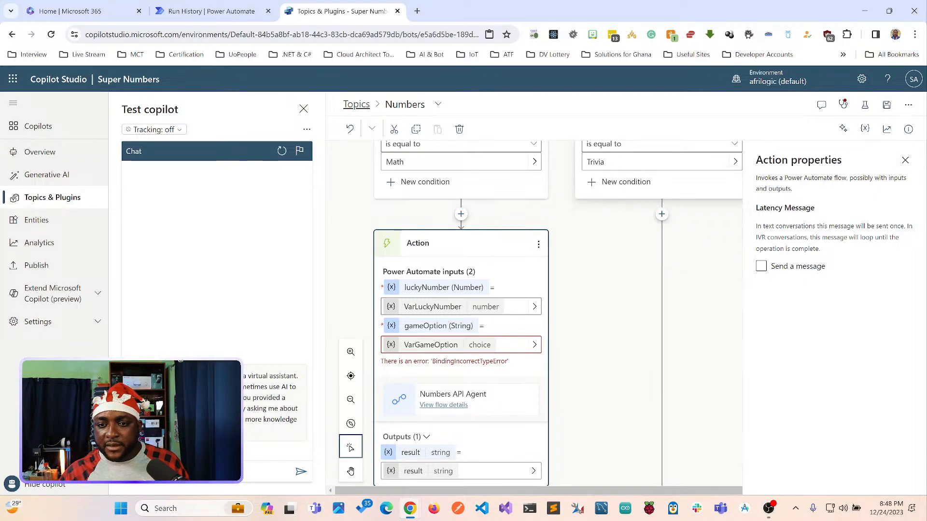
left_click(905, 160)
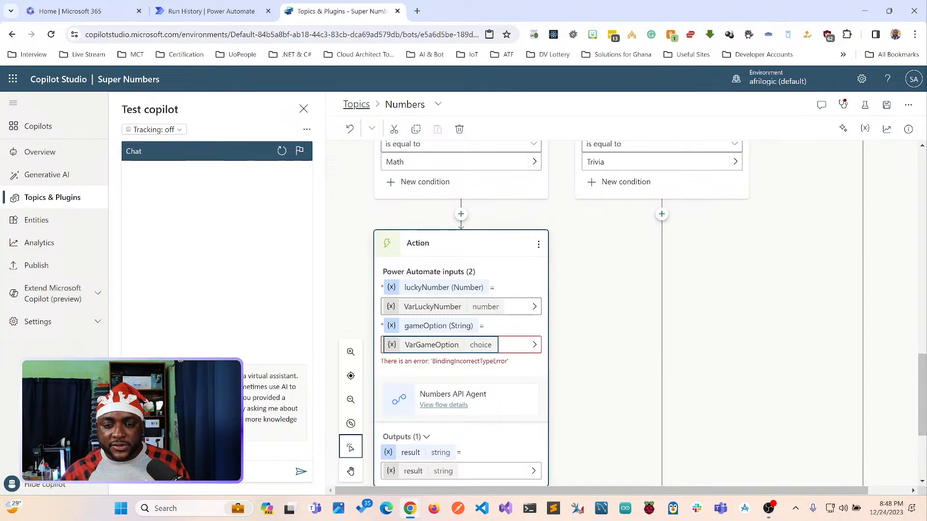
key("BackSpace")
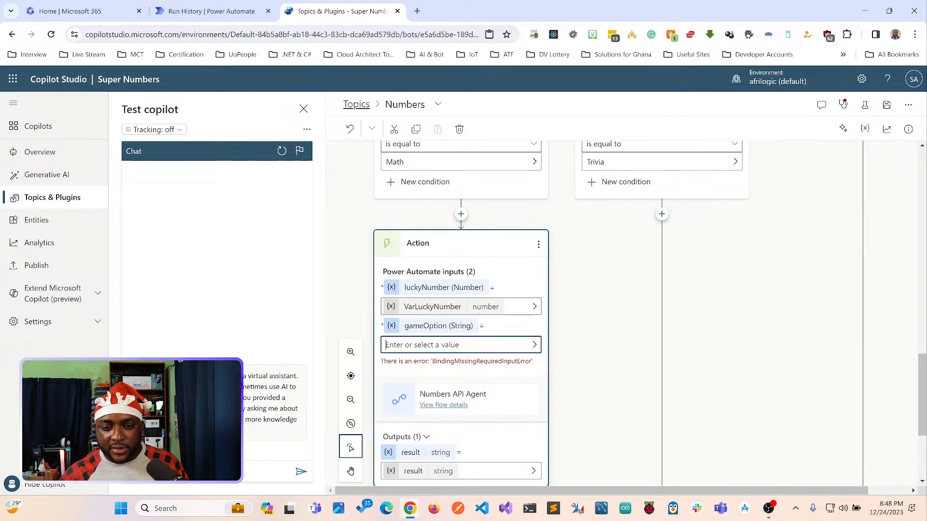
Try to have Copilot edit the selected action with the request "use an expression to convert the gameOption choice into a string".
left_click(844, 105)
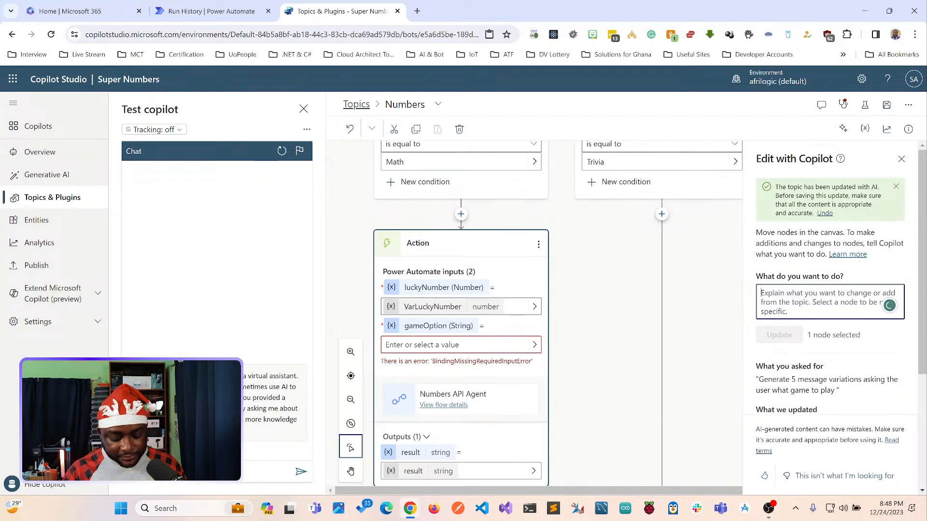
type("use an expression to conve")
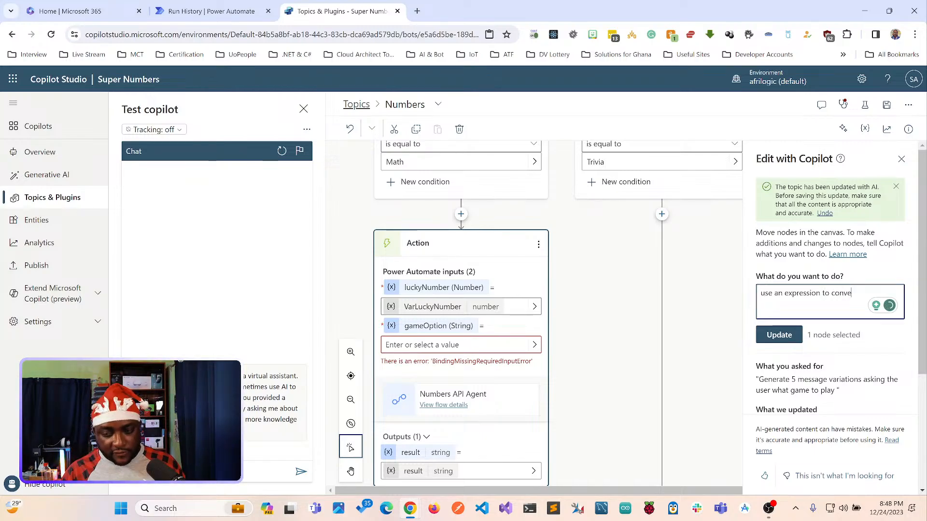
type("rt the")
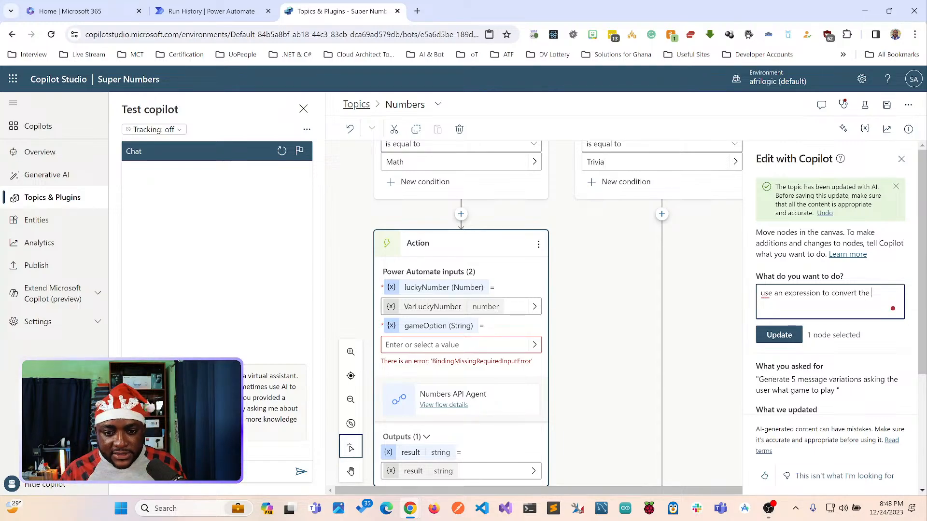
type("game")
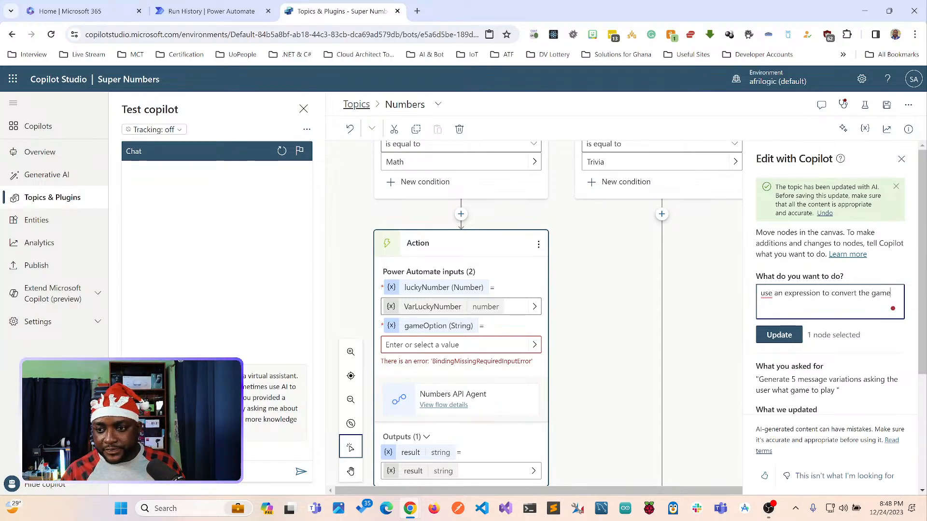
type("Option")
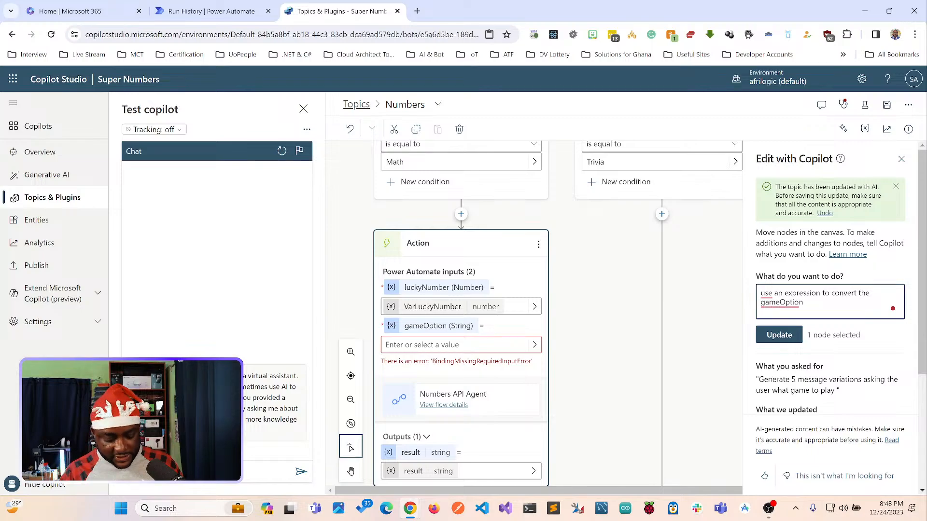
type(" choice into a ")
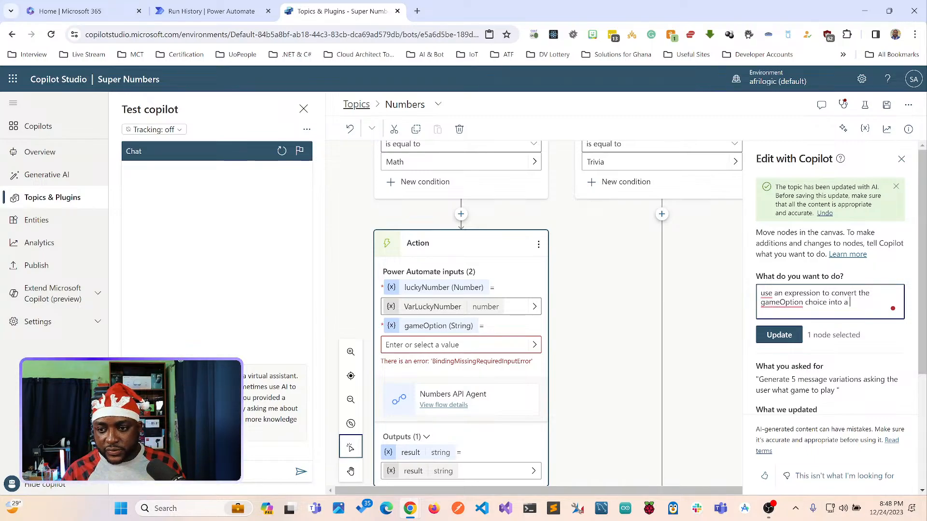
type("string")
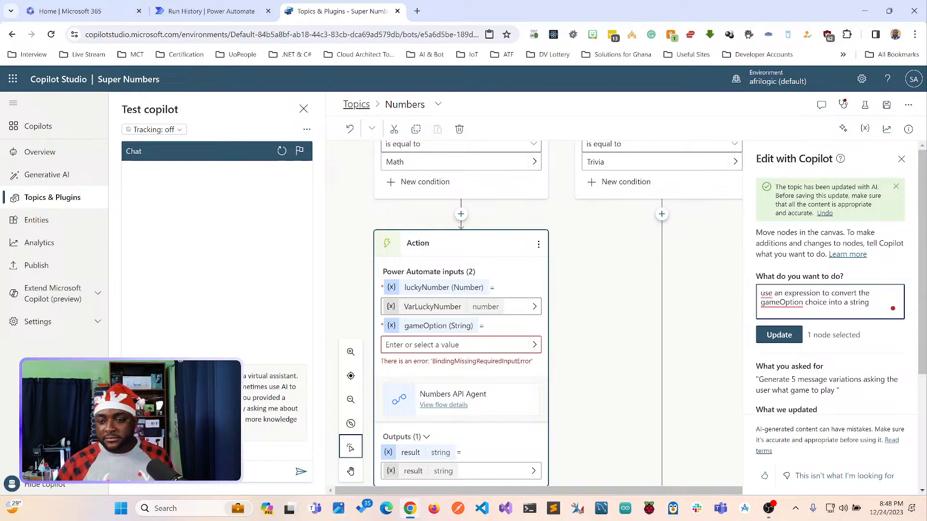
key("Return")
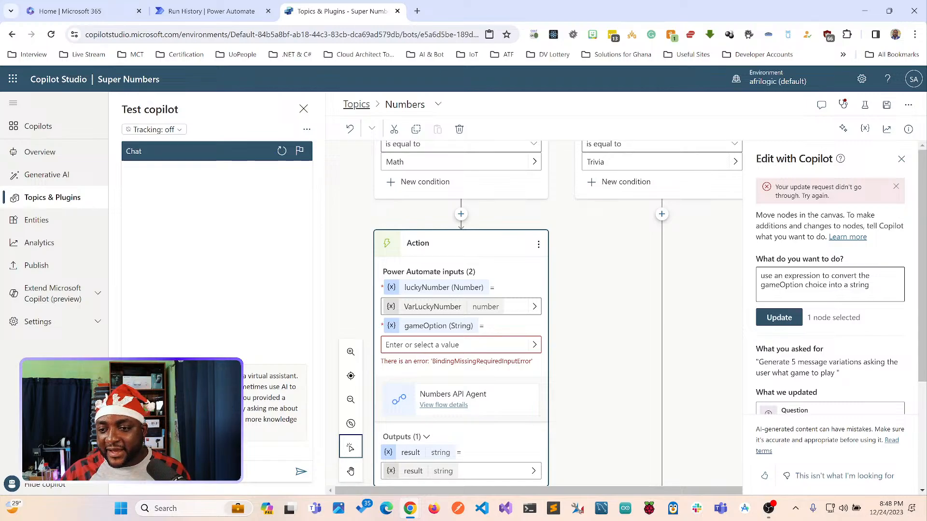
Submit the Copilot edit request "convert the game option choice into a string passed to the Numbers API Agent" for the Math branch's action.
key("ctrl+a")
type("co")
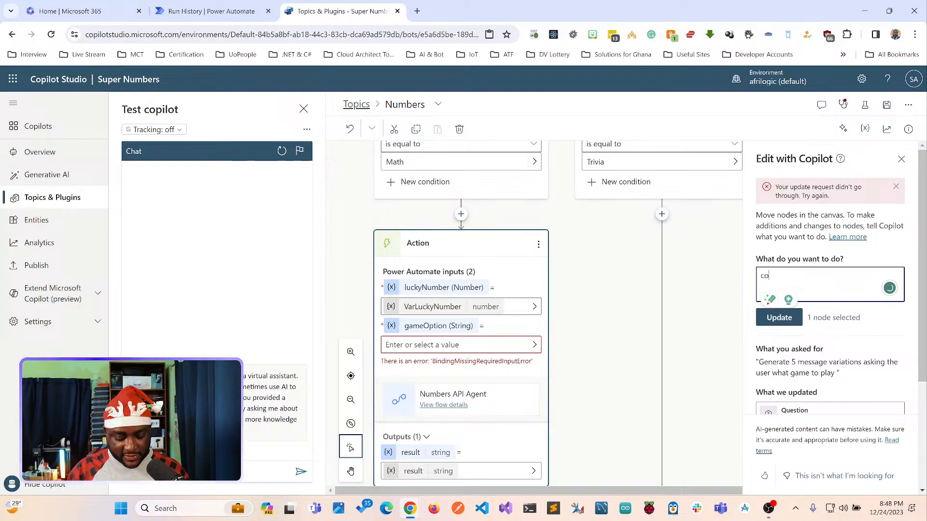
type("nvert the game")
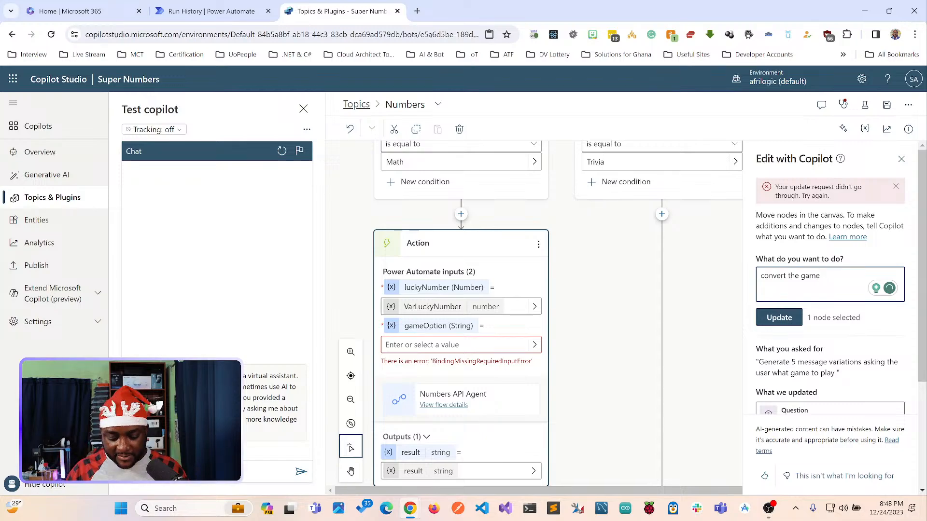
type(" option choice into a string")
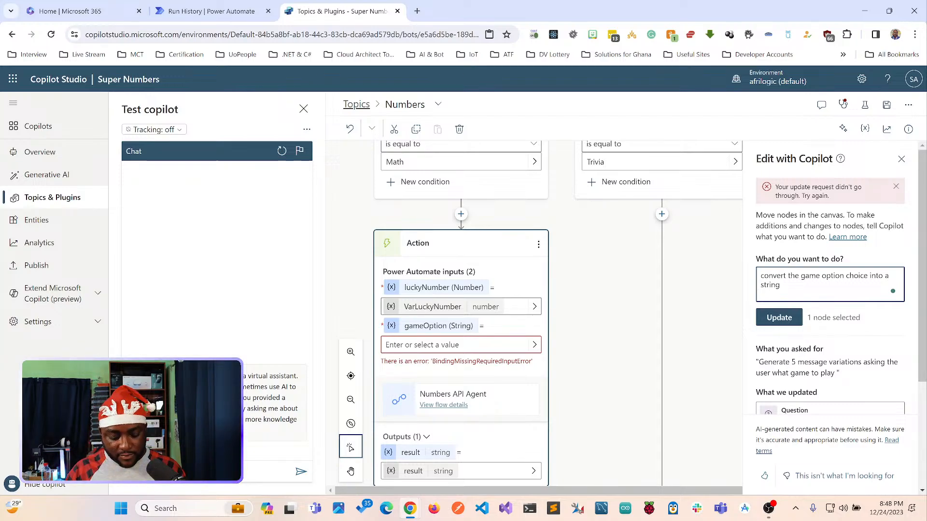
type("passed to the")
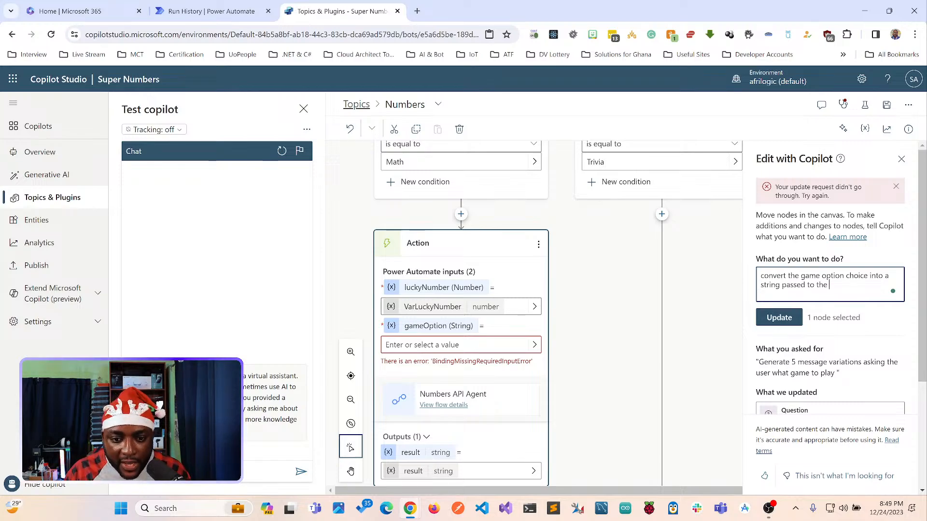
type(" Numbers")
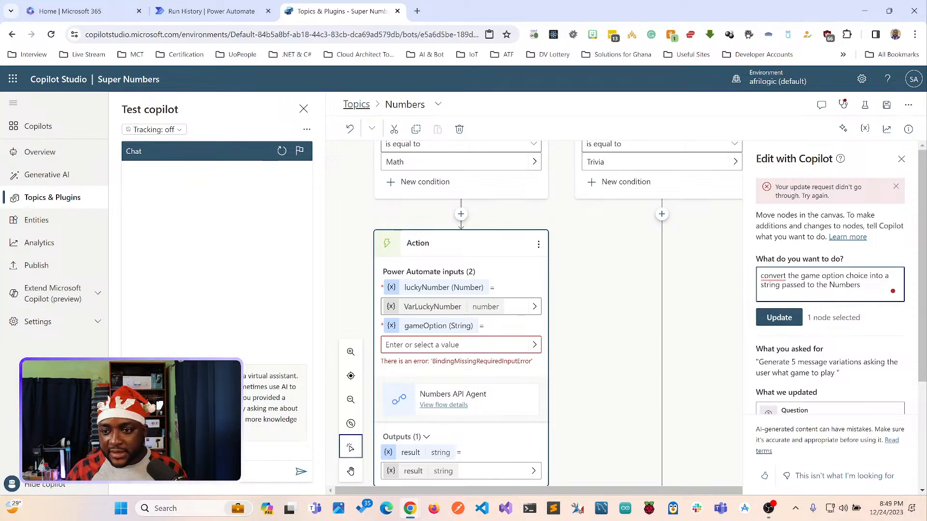
type(" API Agent")
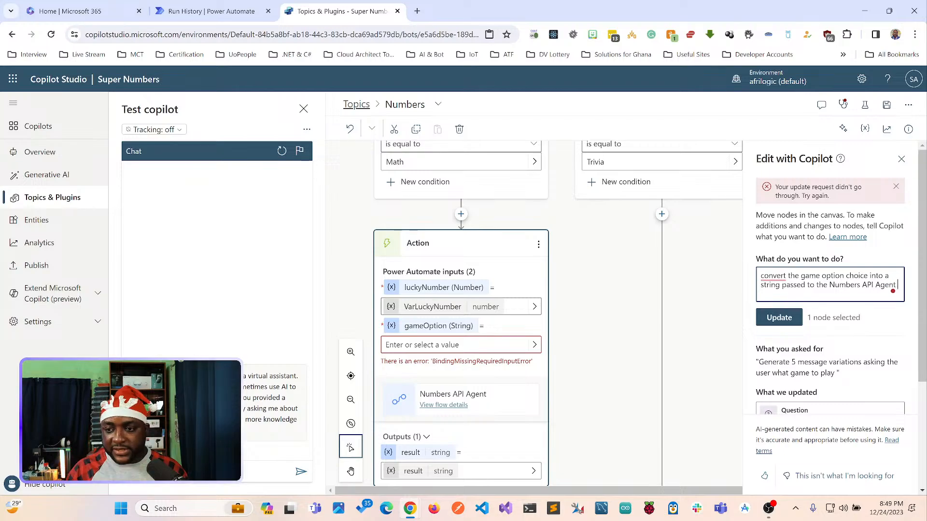
key("Return")
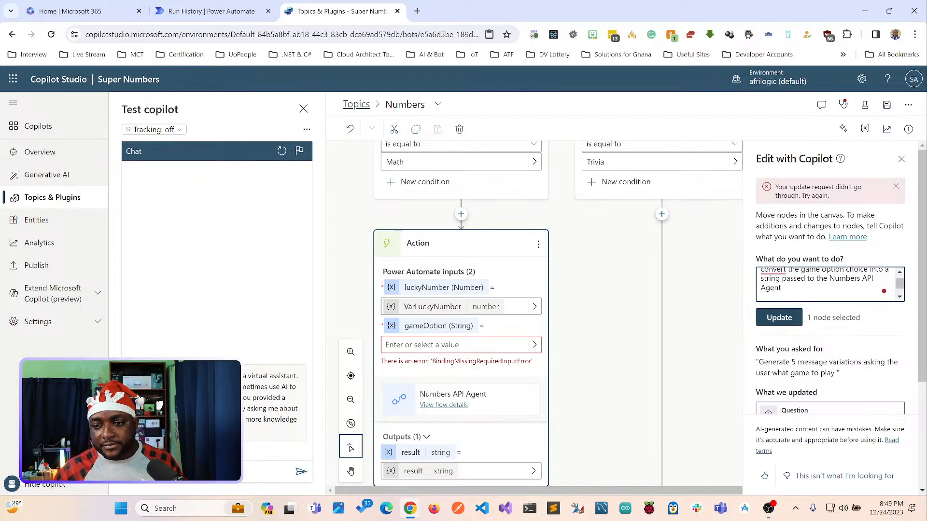
left_click(779, 317)
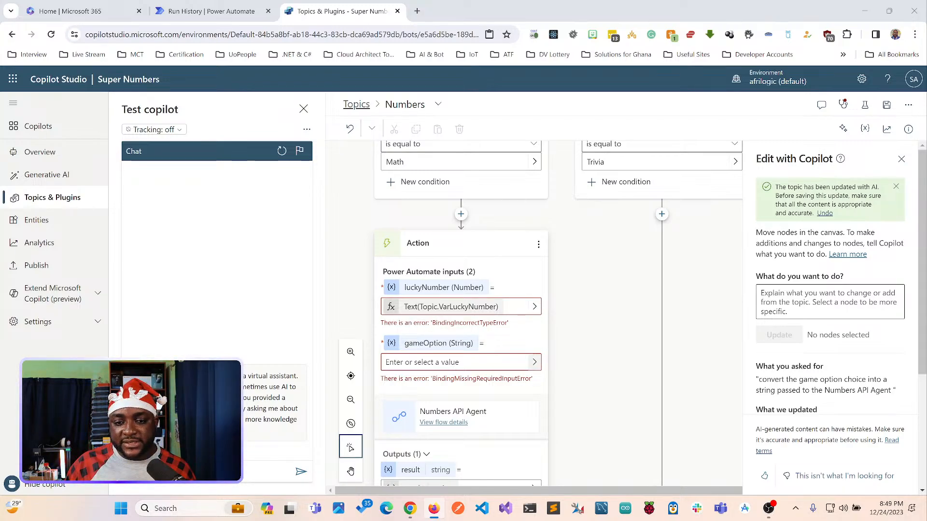
Set the gameOption input of the Math branch's action to the formula Text(Topic.VarGameOption).
left_click(534, 362)
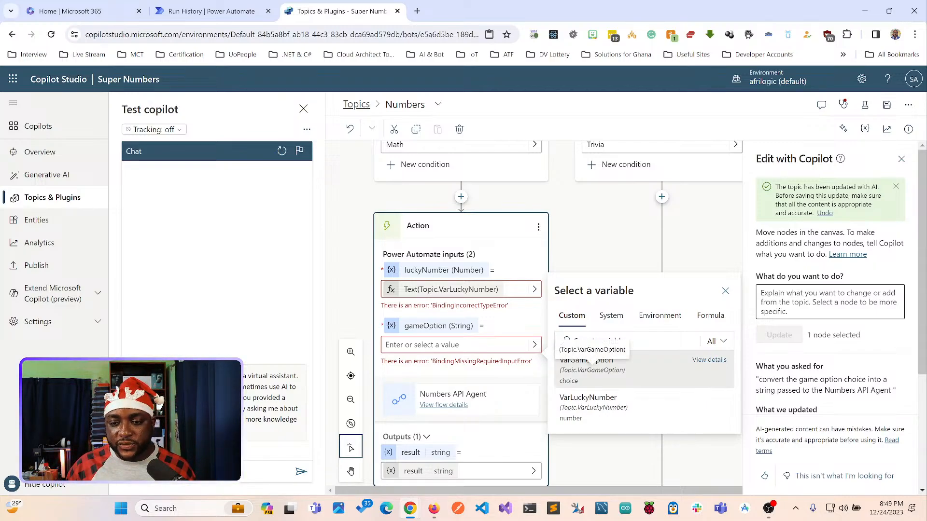
left_click(586, 364)
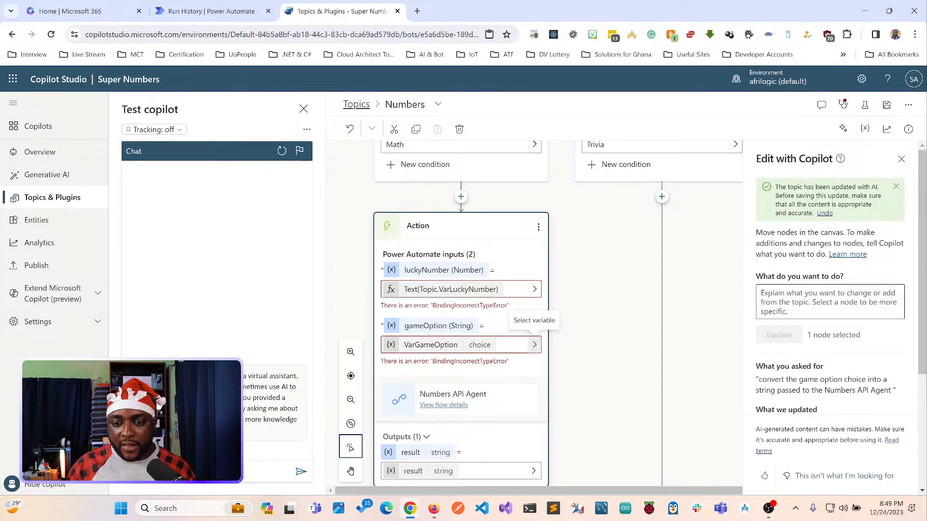
left_click(535, 345)
left_click(709, 315)
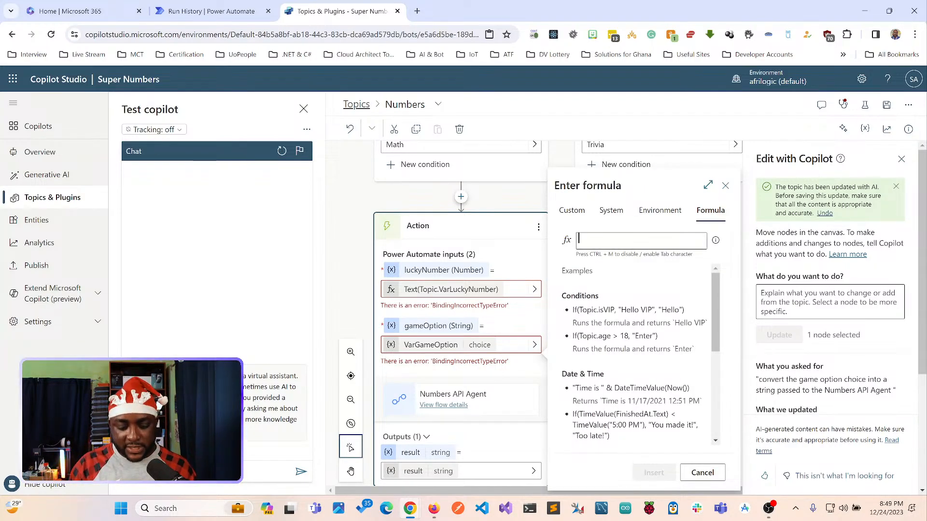
type("Text")
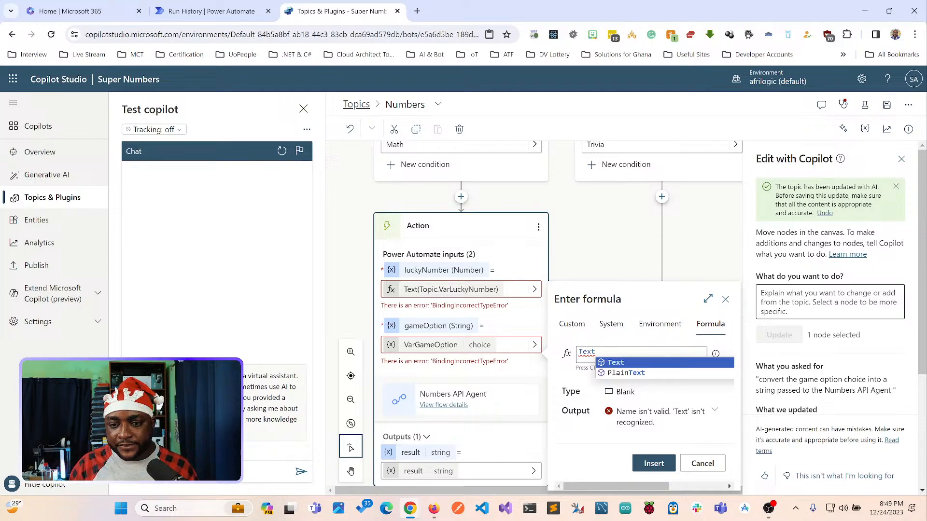
key("Return")
type("(")
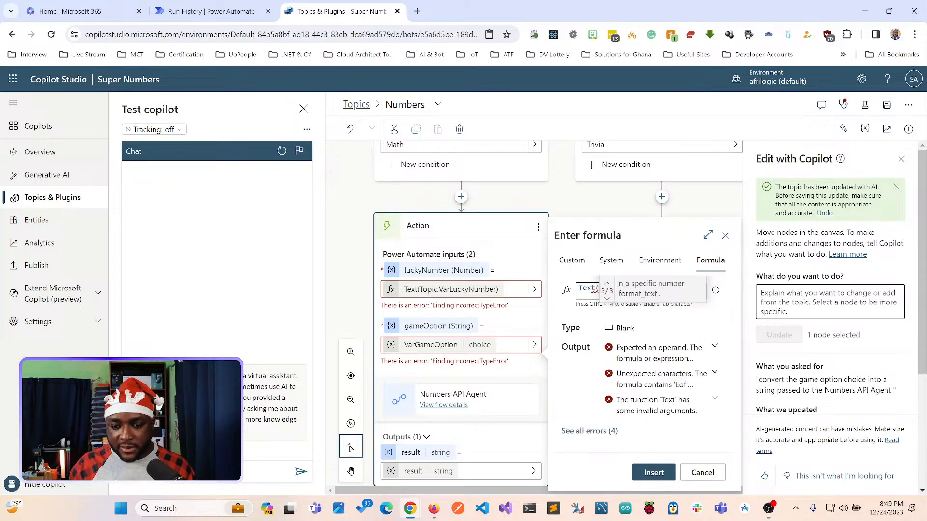
type("Topic.")
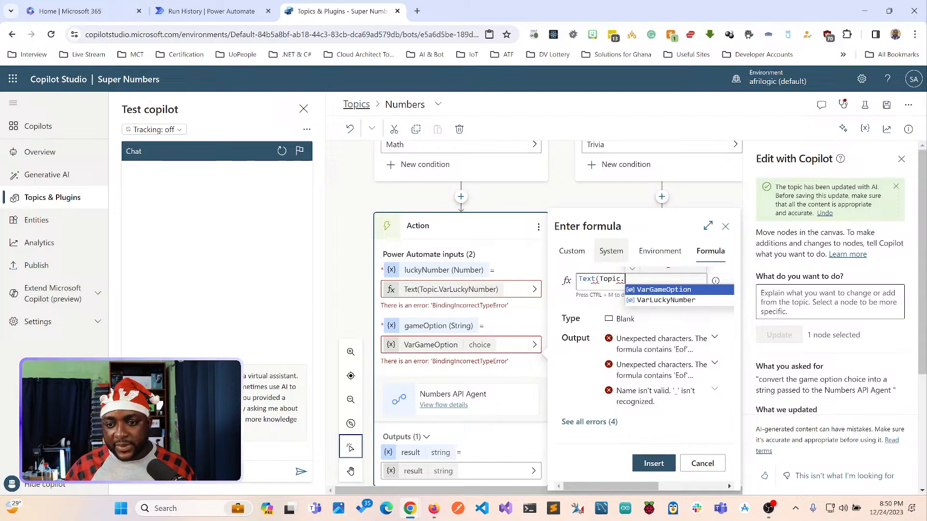
key("Return")
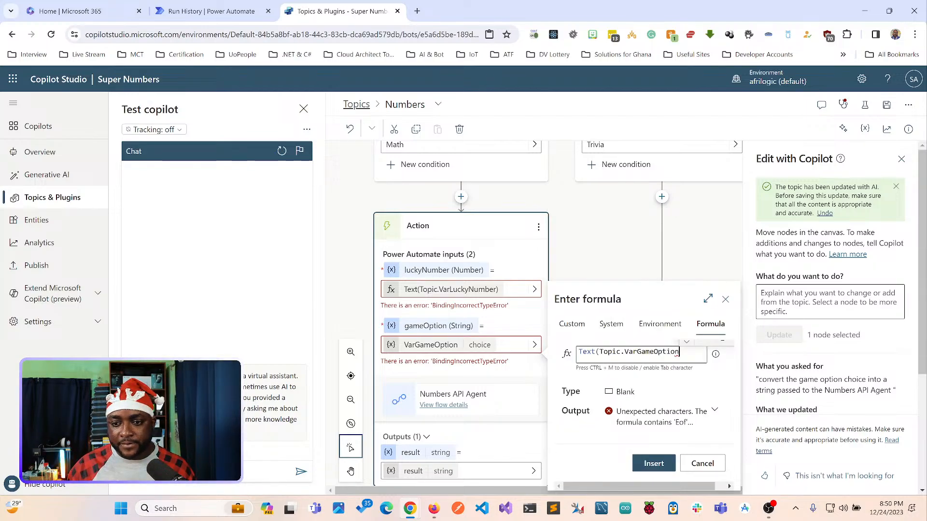
type(")")
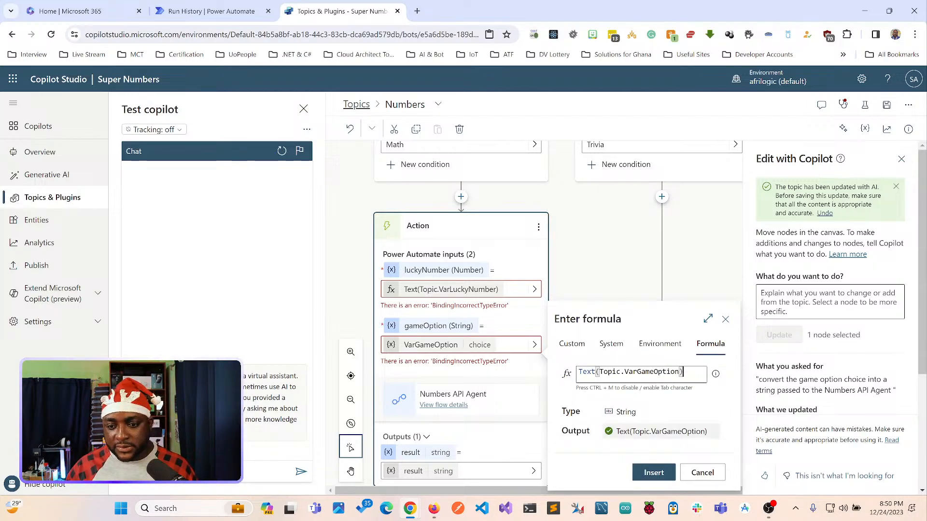
left_click(653, 473)
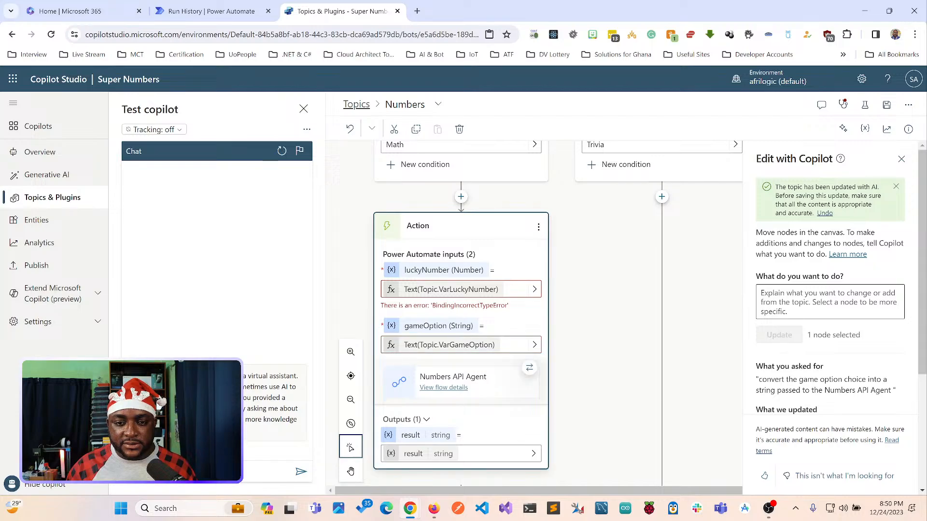
Replace the formula in the Math action's luckyNumber input with the VarLuckyNumber variable.
left_click(534, 289)
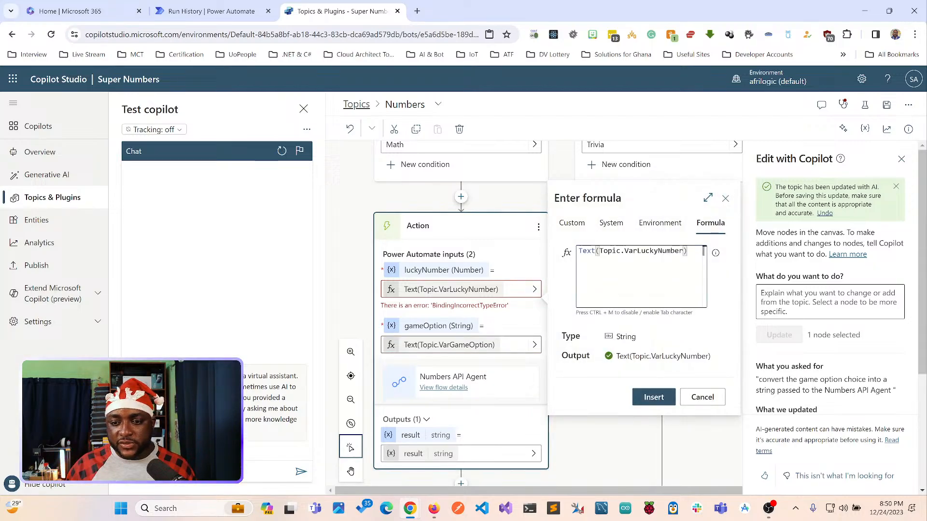
left_click(572, 223)
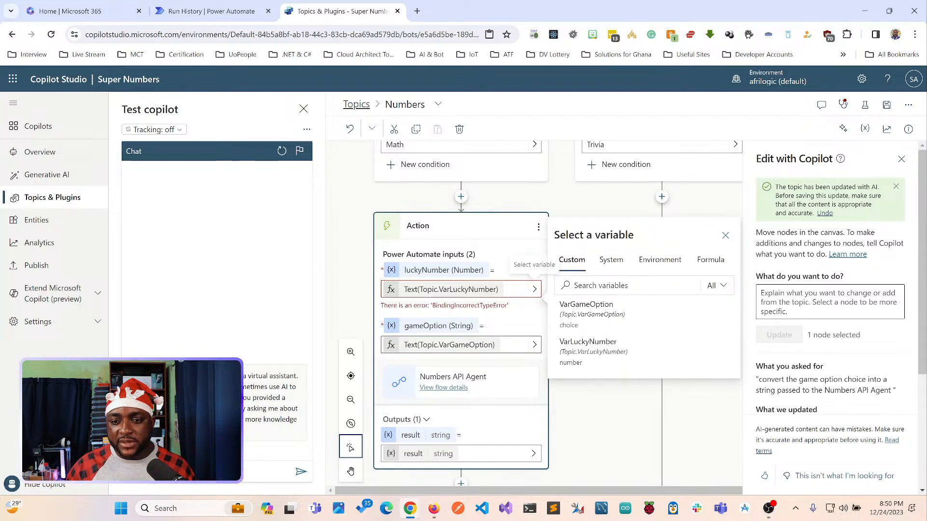
left_click(587, 345)
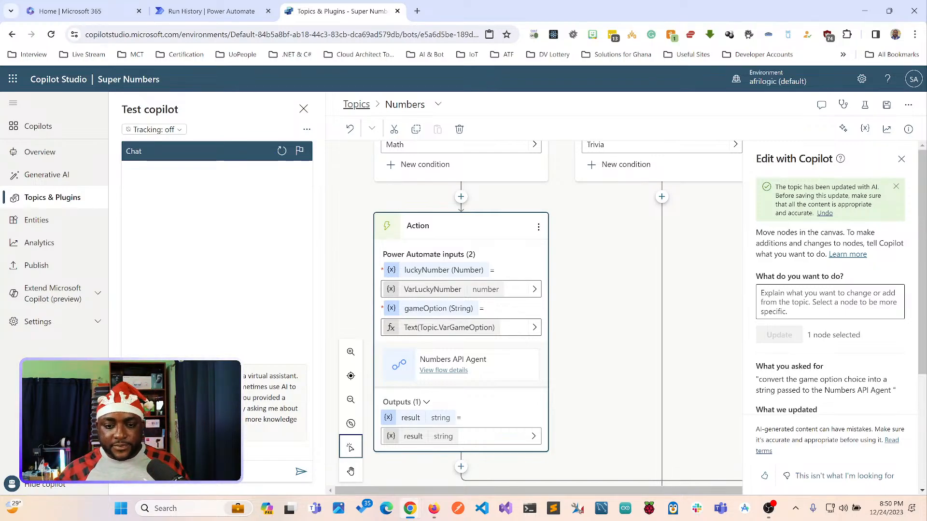
Review the Math branch's action and close the Edit with Copilot pane.
scroll(555, 314, "up", 5)
scroll(555, 314, "up", 1)
scroll(555, 313, "down", 9)
scroll(555, 314, "up", 5)
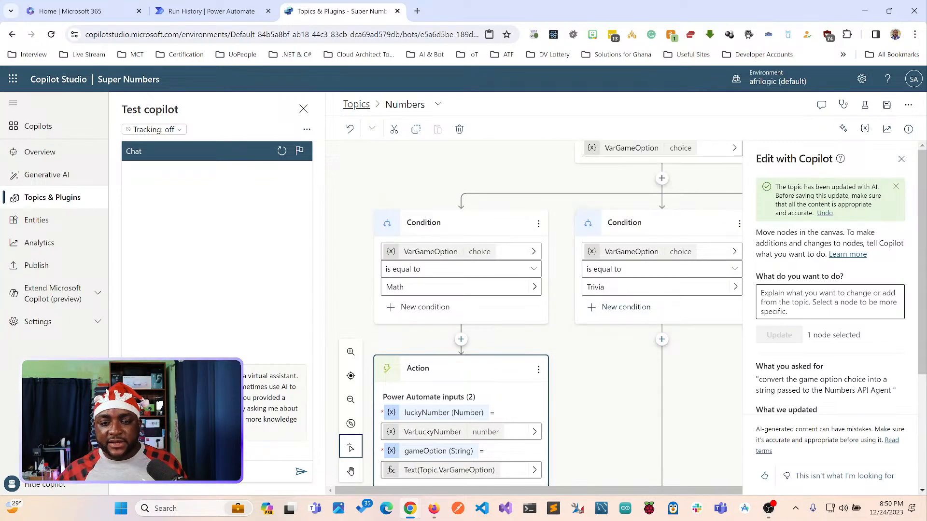
left_click(538, 370)
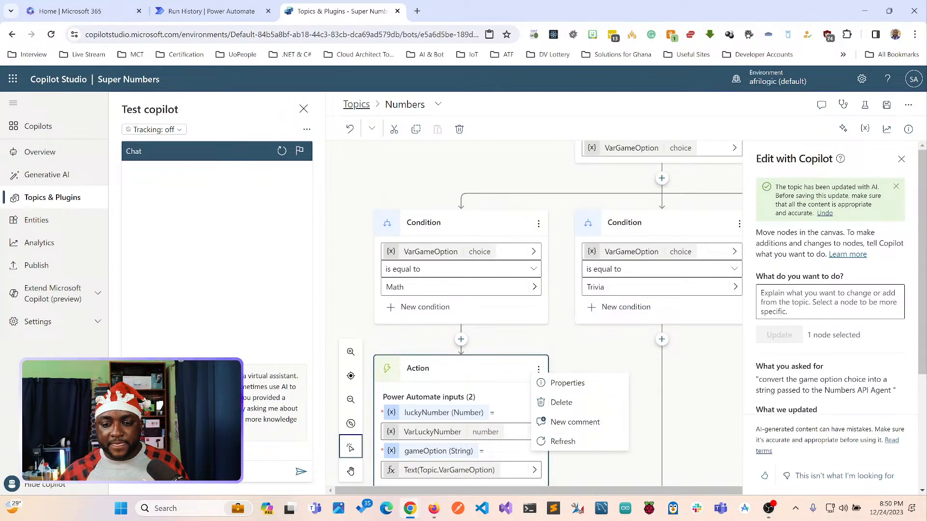
left_click(603, 358)
left_click(900, 158)
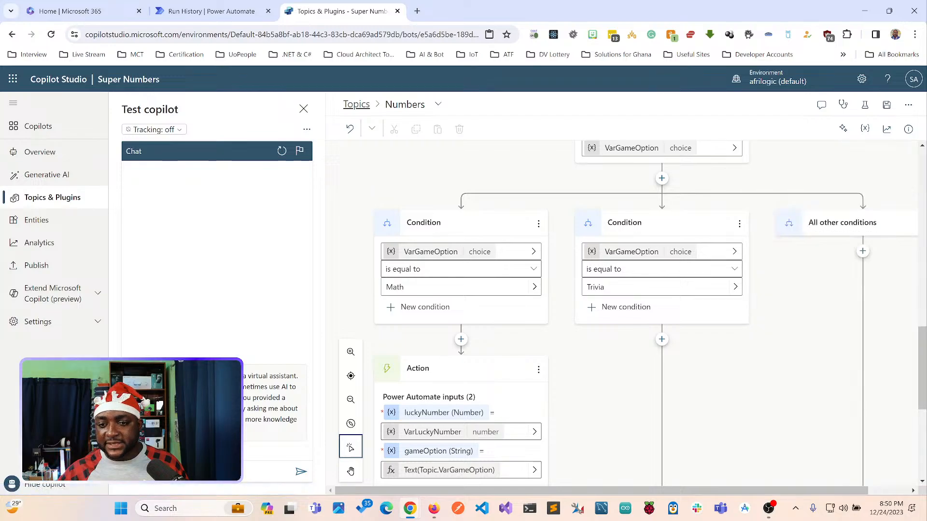
Delete the Math condition with its action and the Trivia condition, removing the branching below the game question.
scroll(729, 242, "up", 3)
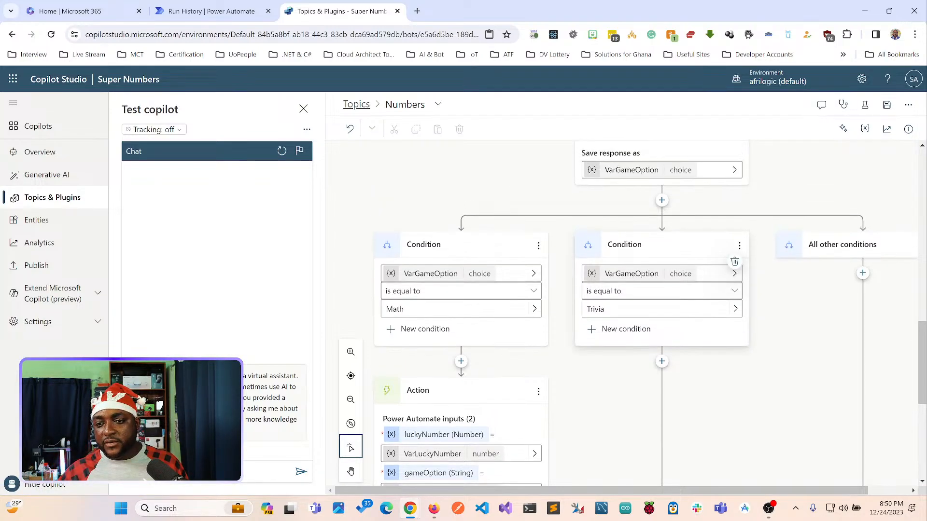
scroll(628, 313, "down", 2)
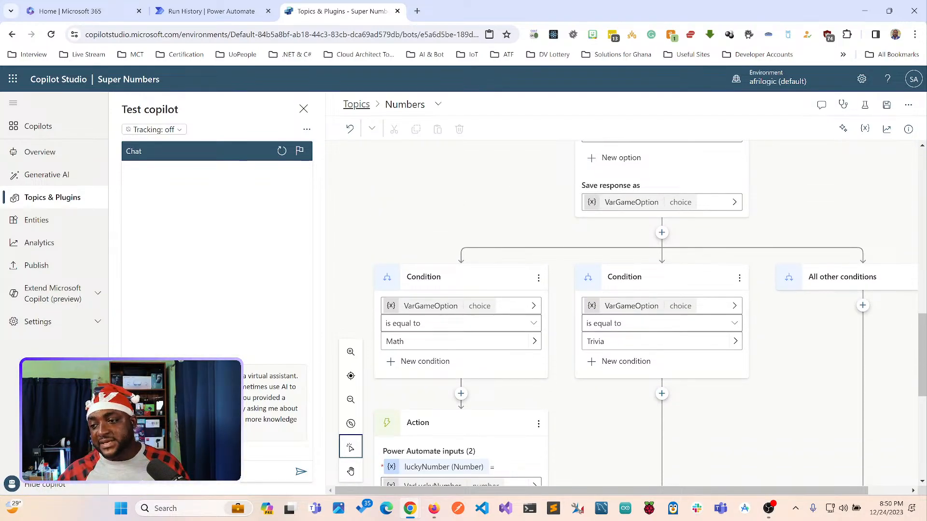
scroll(627, 313, "down", 4)
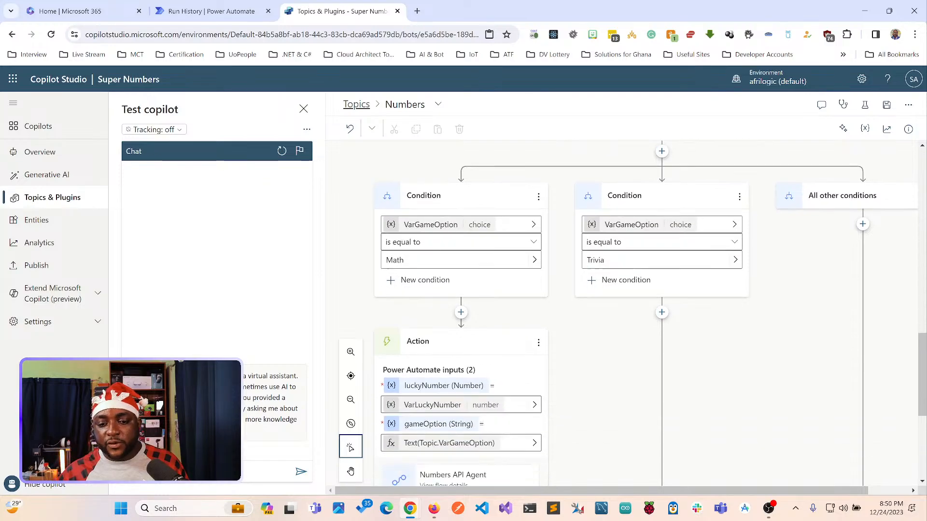
scroll(628, 314, "up", 4)
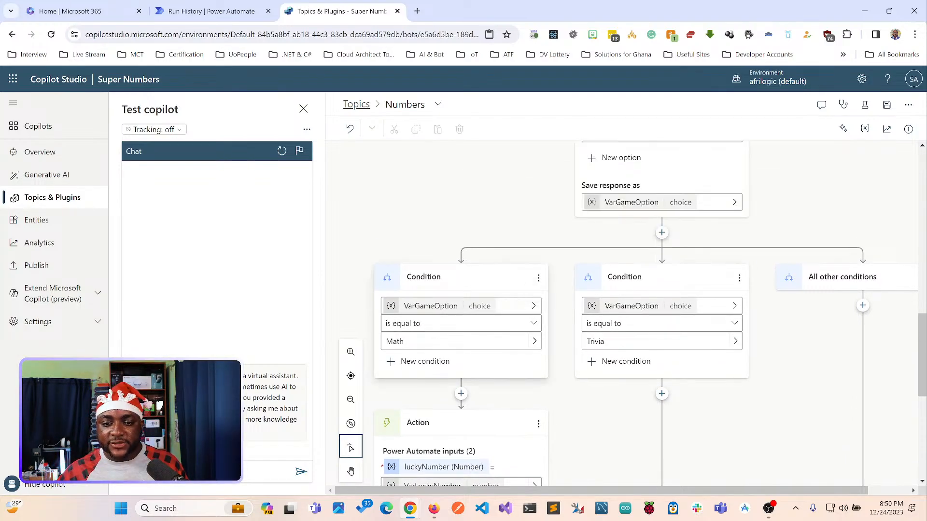
left_click(538, 278)
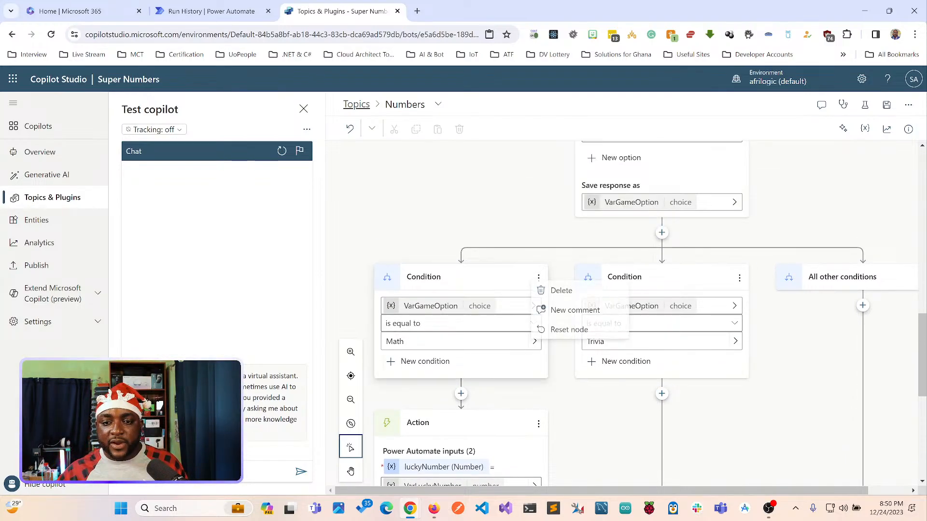
left_click(561, 291)
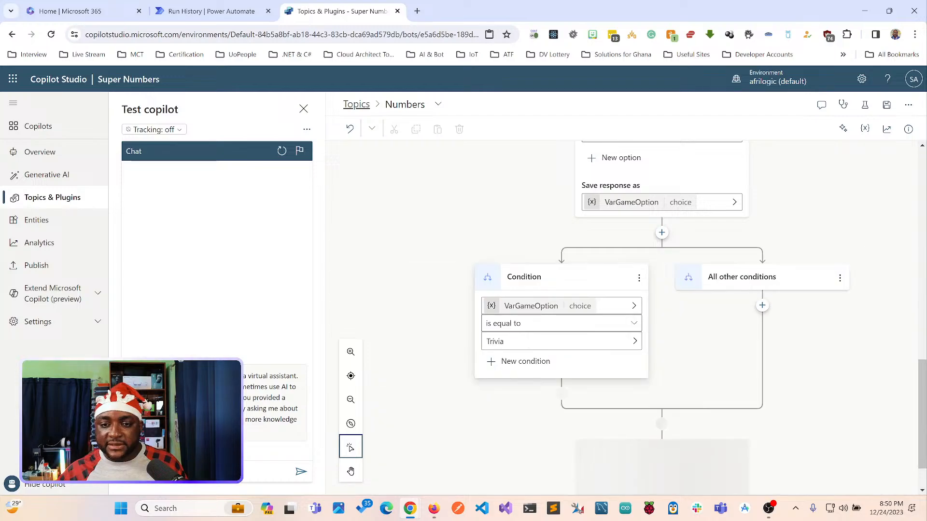
left_click(639, 277)
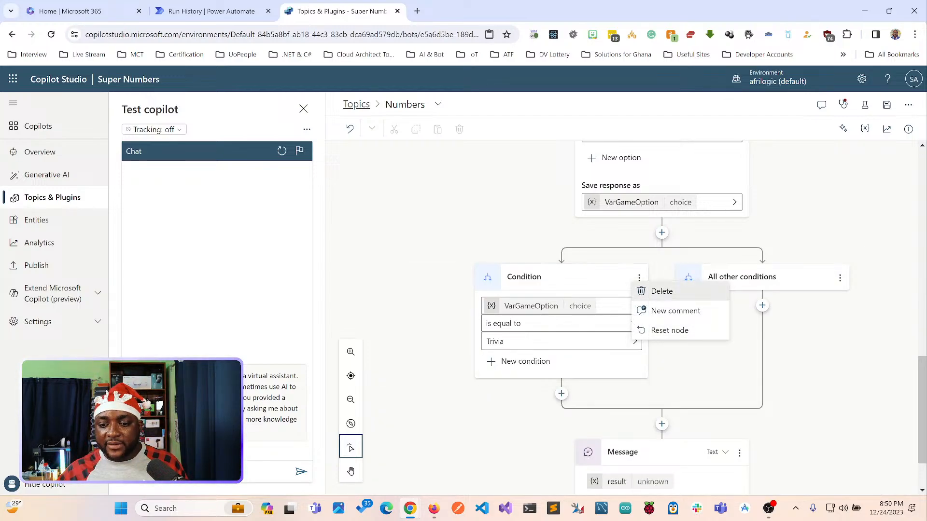
left_click(660, 291)
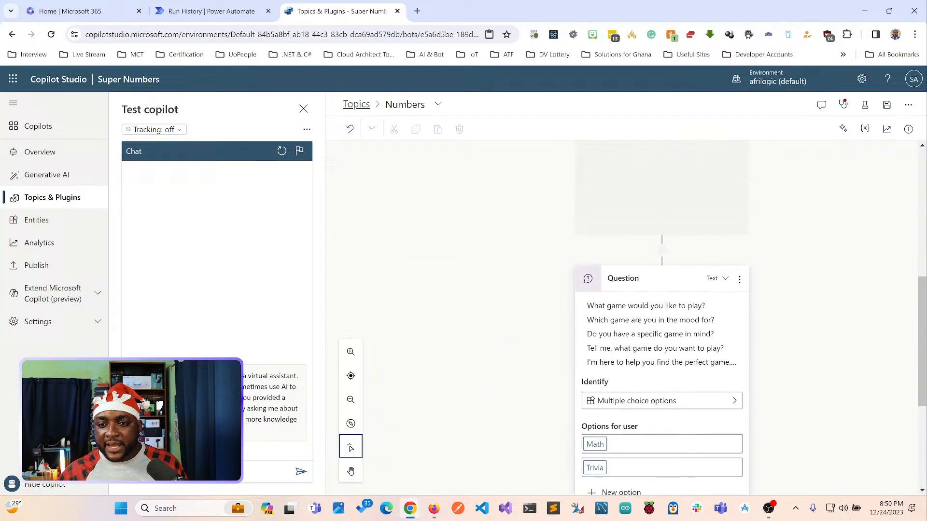
Insert a Numbers API Agent action between the game question and the result message, and map its luckyNumber input to VarLuckyNumber.
scroll(662, 299, "up", 7)
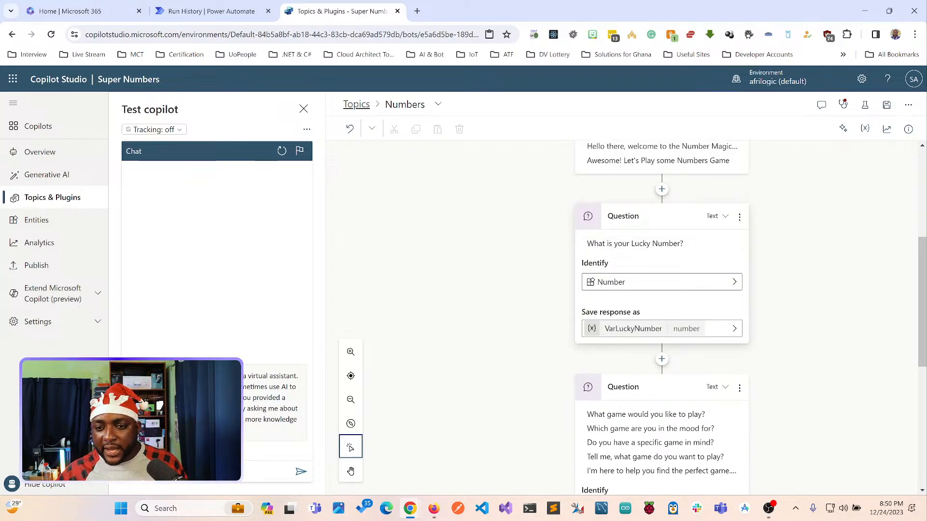
scroll(661, 299, "down", 7)
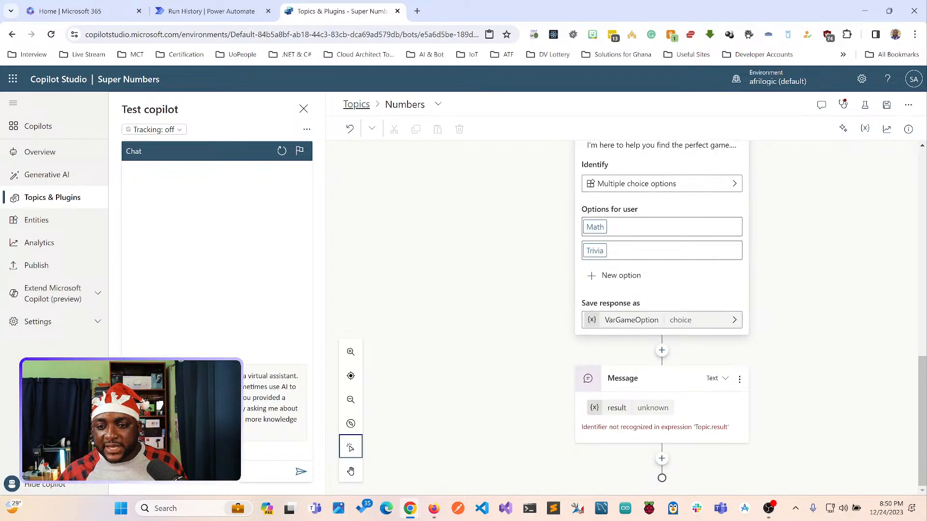
left_click(662, 351)
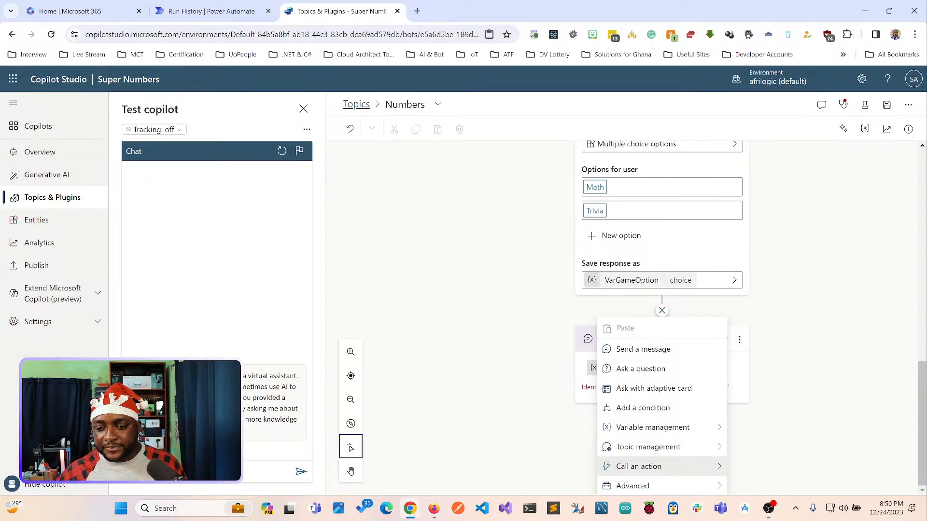
left_click(638, 466)
left_click(429, 279)
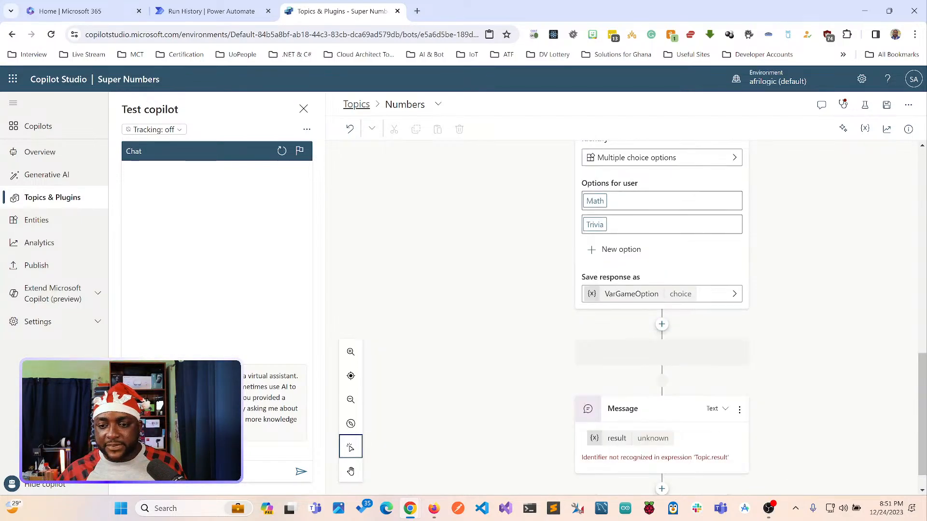
left_click(735, 333)
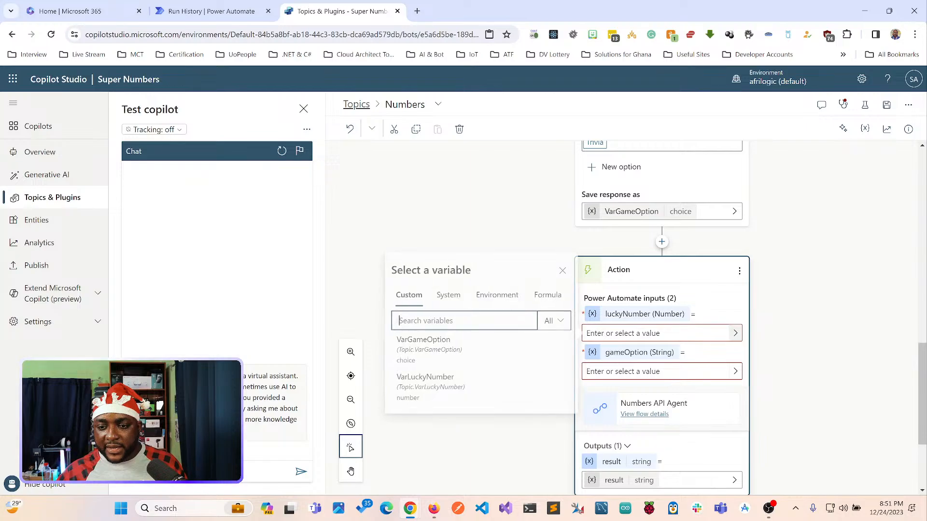
left_click(423, 377)
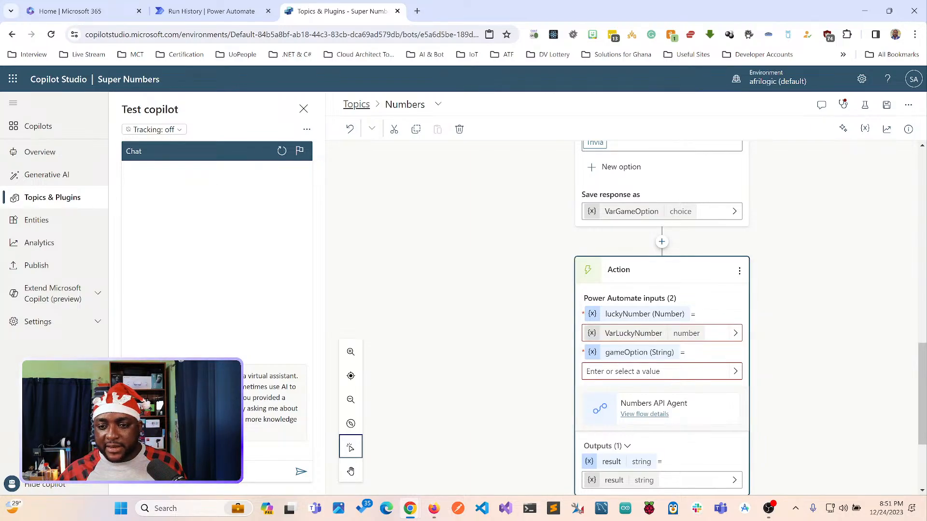
Set the action's gameOption input to the formula Text(Topic.VarGameOption).
left_click(658, 372)
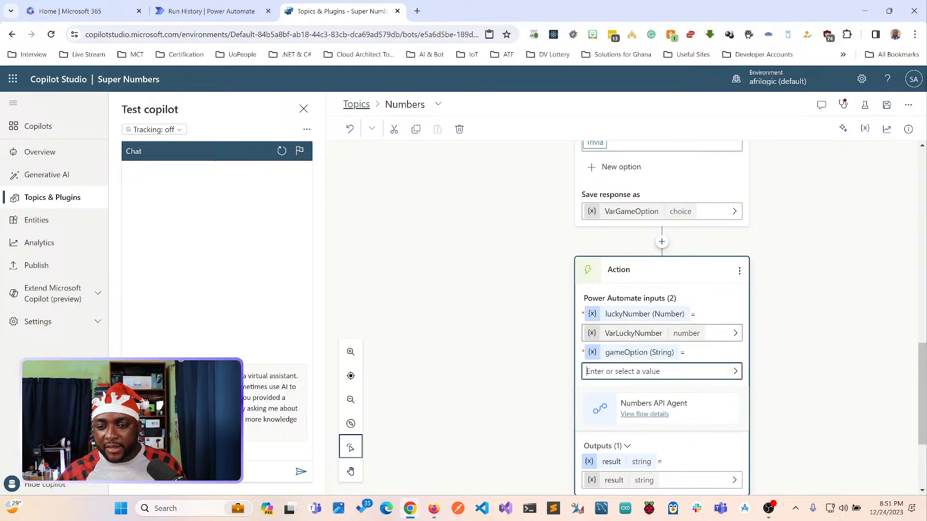
left_click(734, 372)
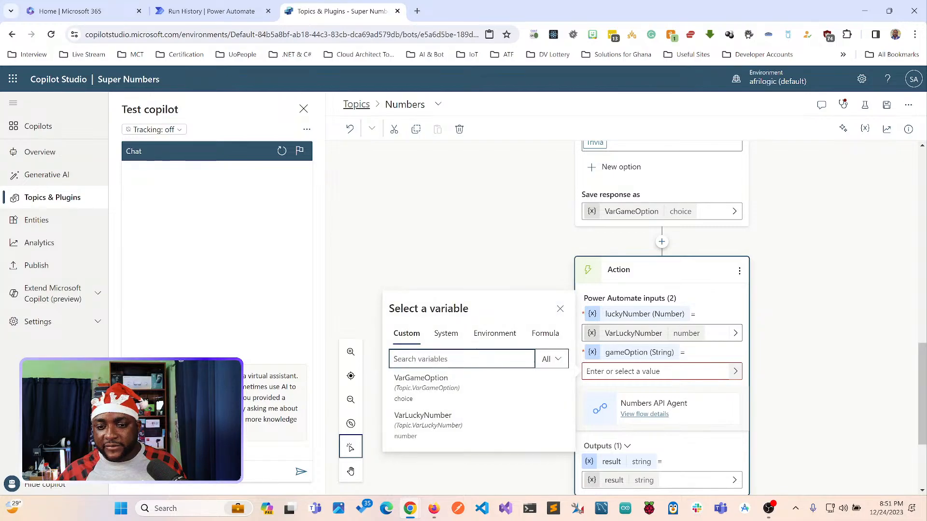
left_click(545, 333)
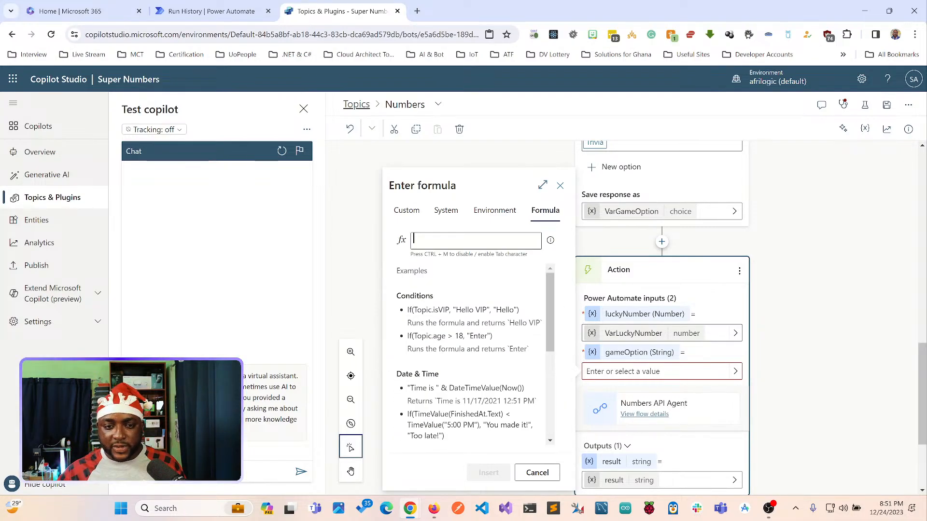
type("Text")
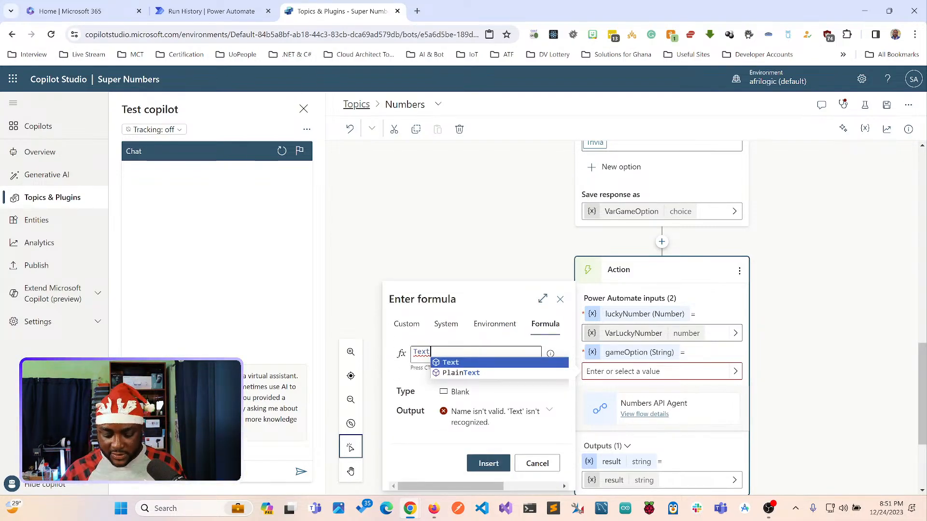
type("(Topi")
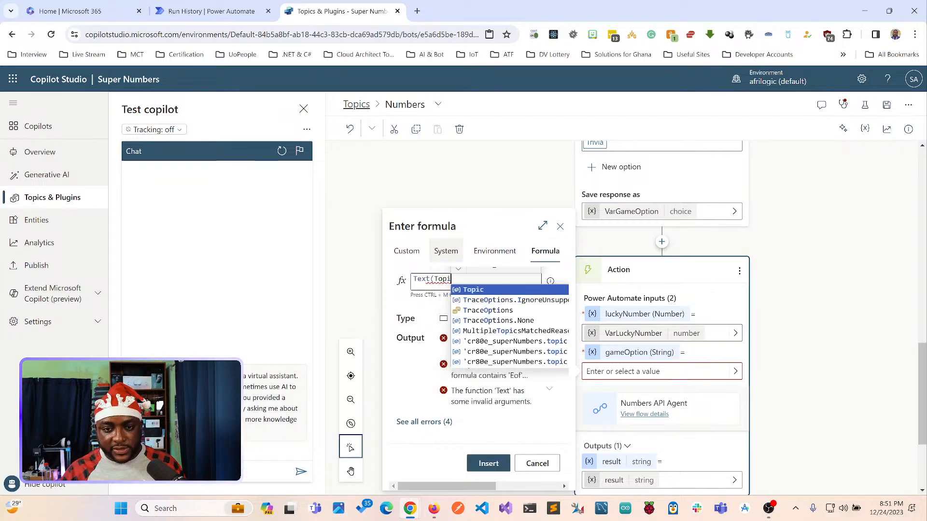
type("c.")
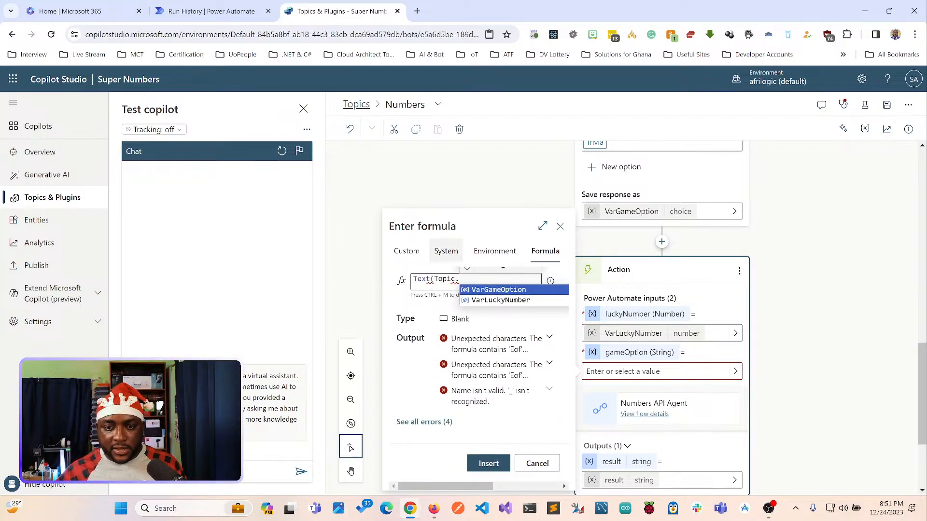
key("Return")
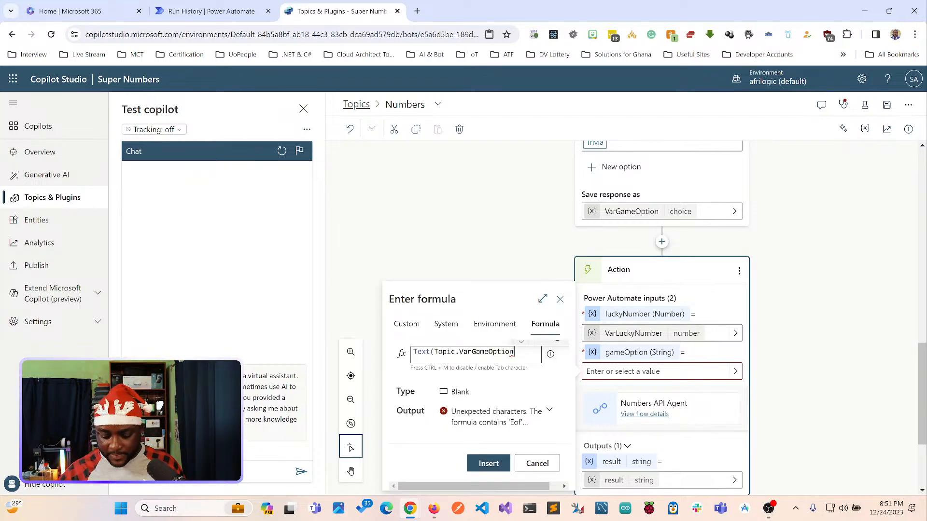
type(")")
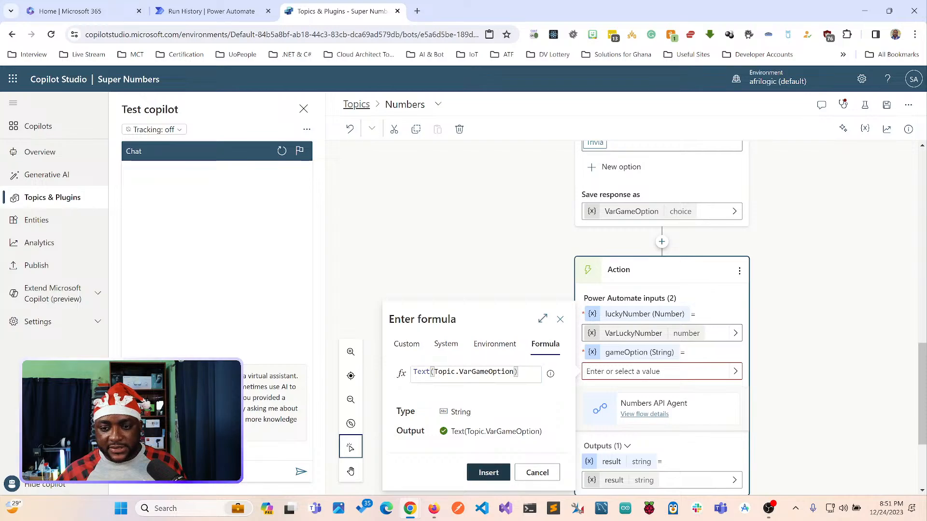
key("Return")
Check the Numbers API Agent action's mapped inputs and save the Numbers topic.
scroll(661, 289, "down", 2)
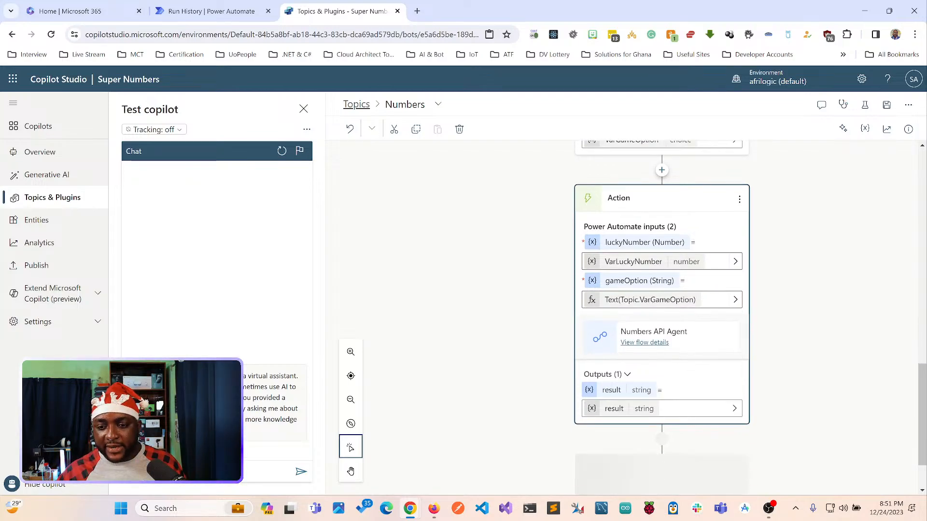
scroll(661, 289, "down", 2)
scroll(661, 290, "up", 2)
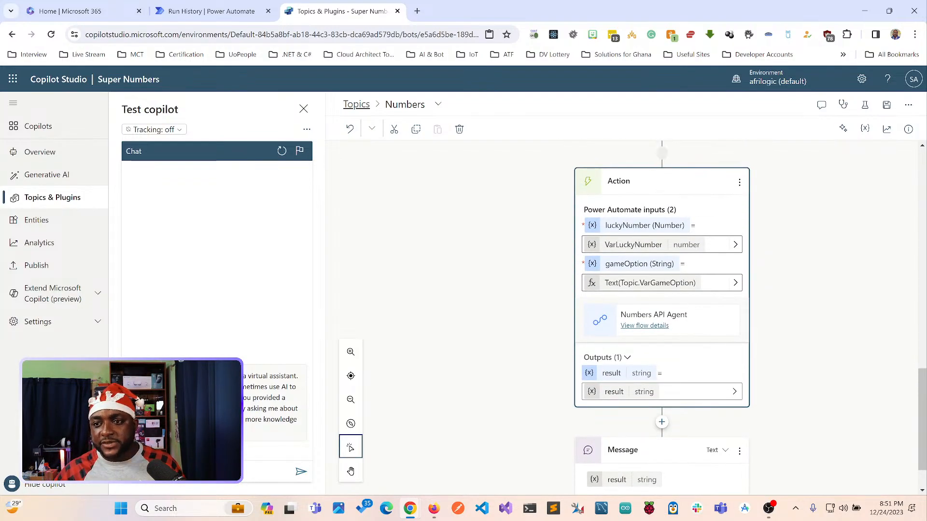
left_click(886, 105)
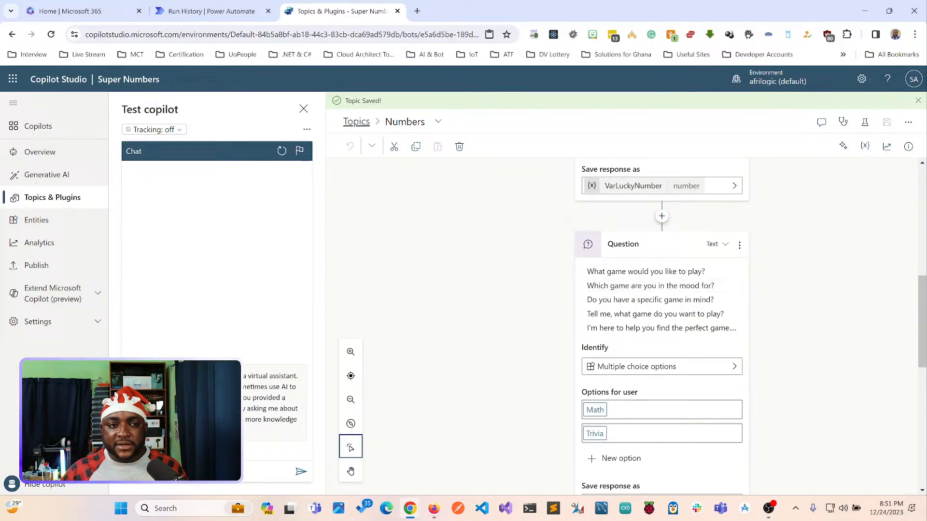
Test the copilot with the message "numbers", lucky number 25 and the Trivia game, and examine its reply.
left_click(271, 472)
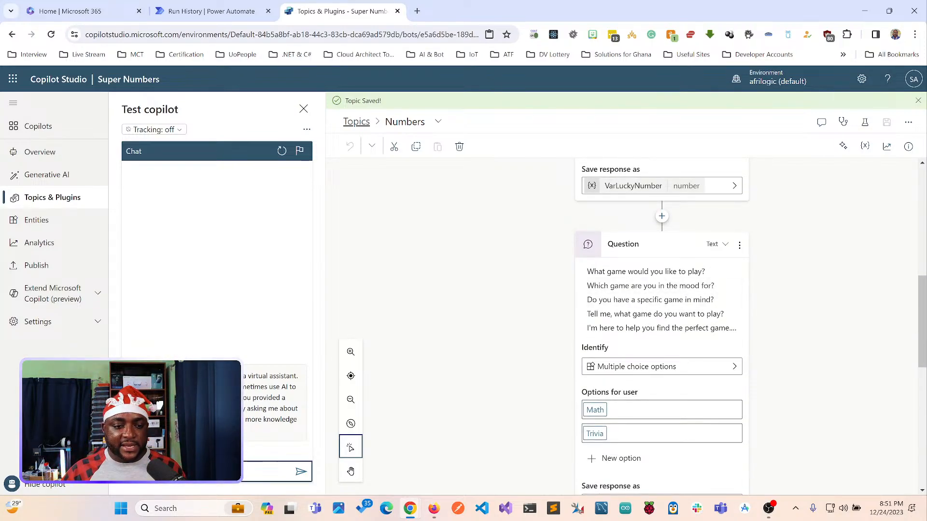
key("Return")
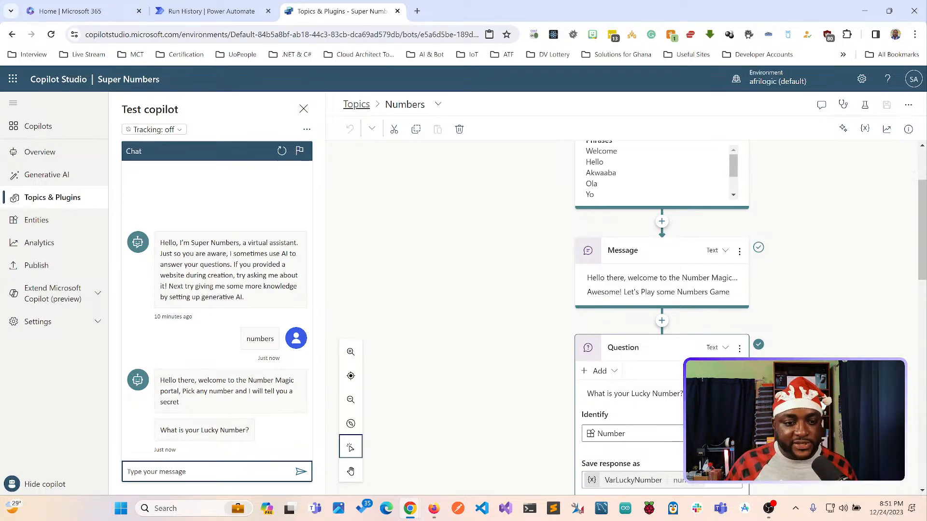
type("25")
key("Return")
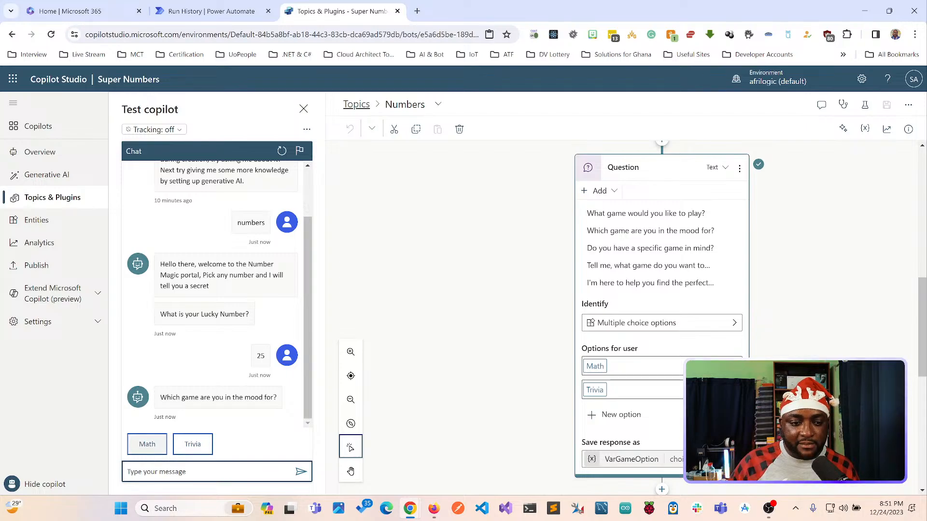
left_click(193, 444)
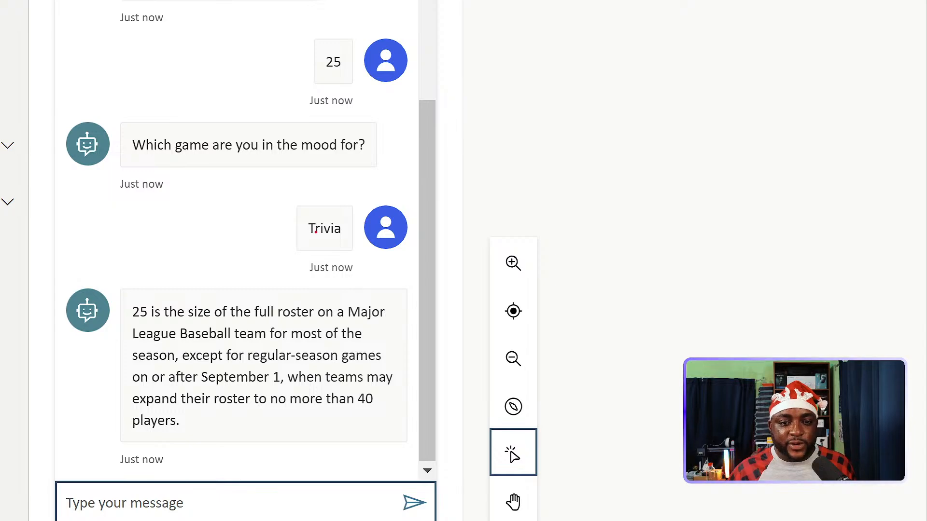
left_click_drag(310, 240, 366, 239)
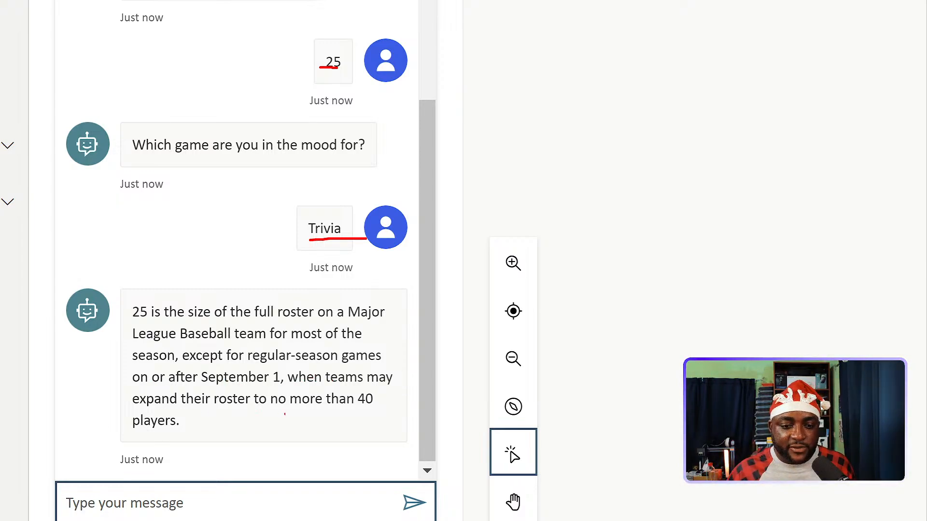
key("Escape")
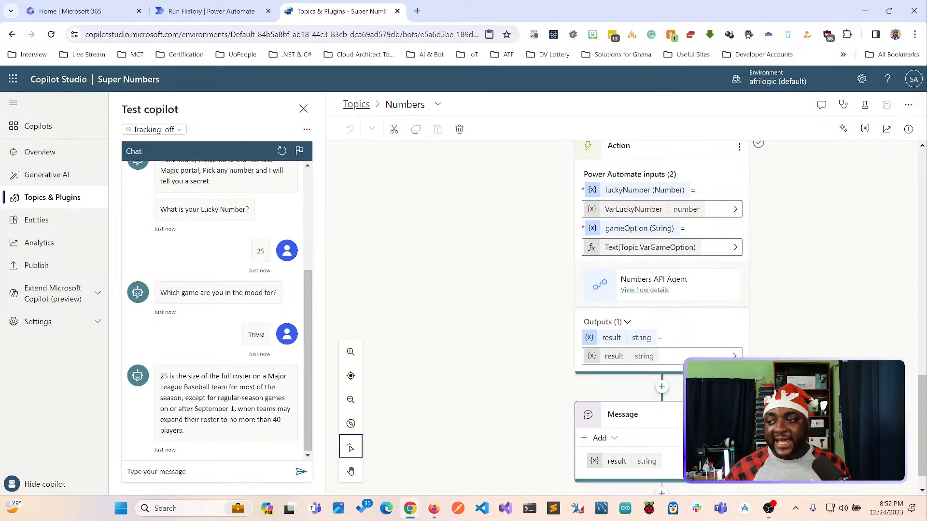
Run the test conversation again with "numbers" and 25, choosing the Math game, and examine the reply.
left_click(207, 471)
type("numbers")
key("Return")
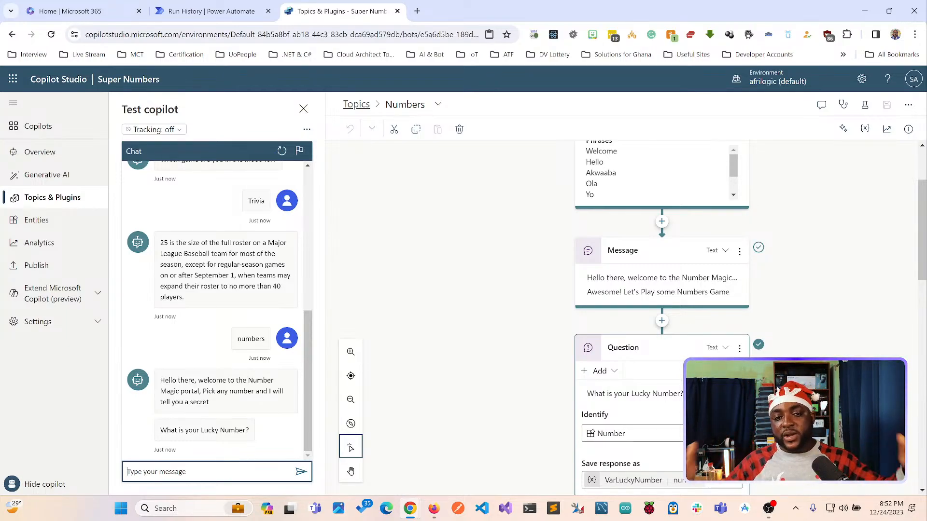
type("25")
key("Return")
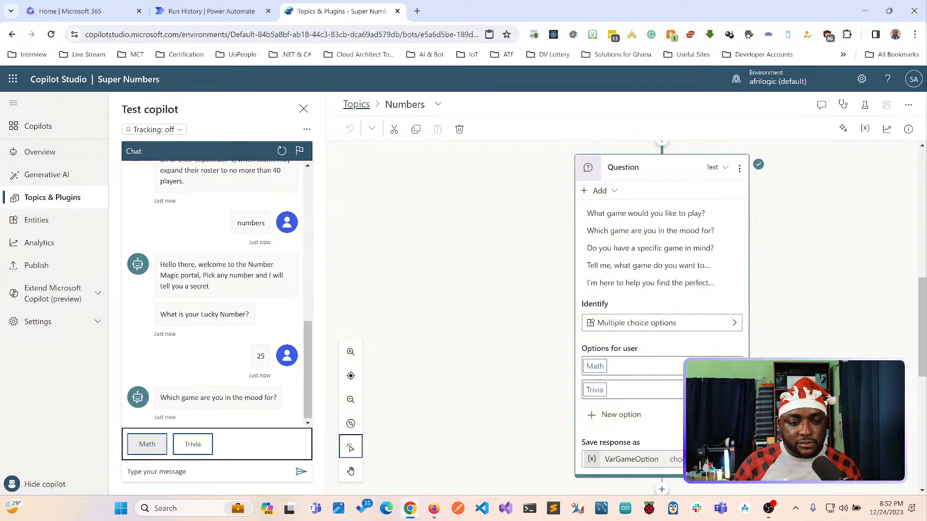
left_click(145, 442)
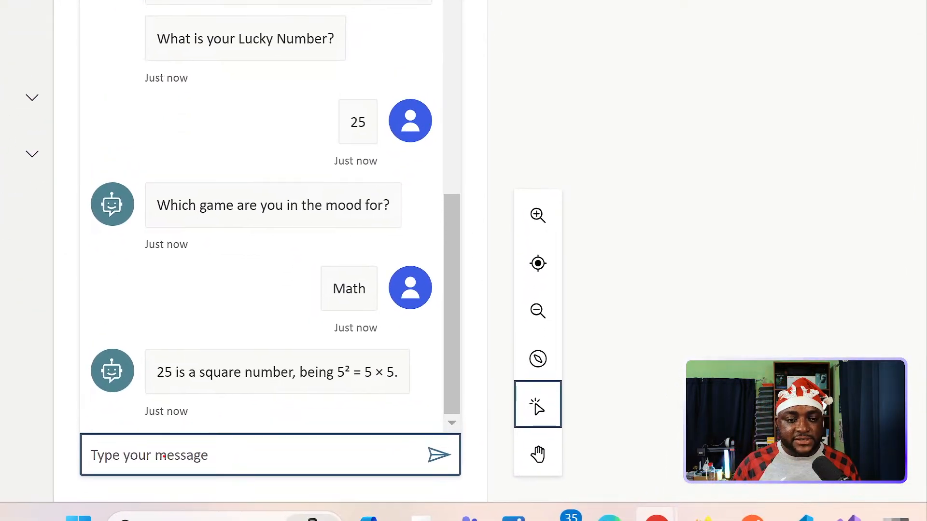
left_click_drag(159, 395, 421, 387)
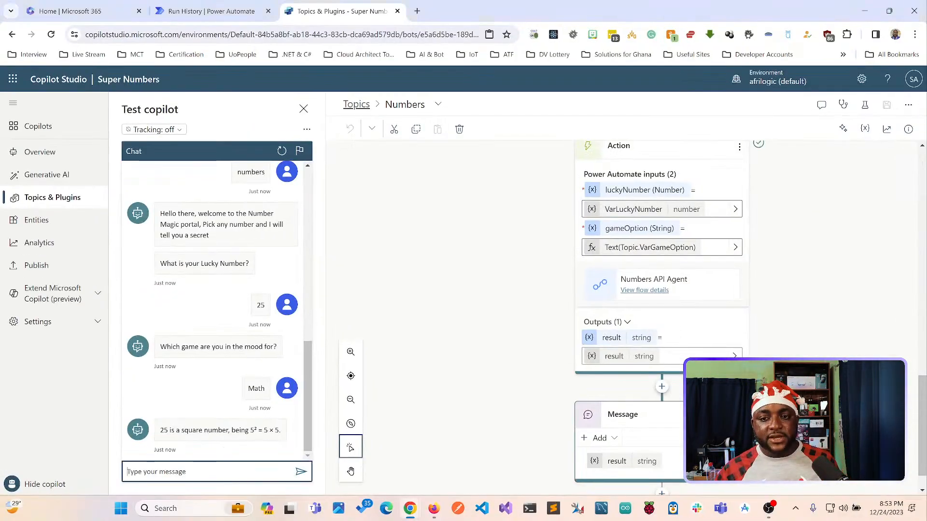
Review the topic's game question and action, compare them with the Numbers API Agent flow in Power Automate, and return to Copilot Studio.
left_click_drag(833, 274, 715, 360)
scroll(715, 360, "up", 9)
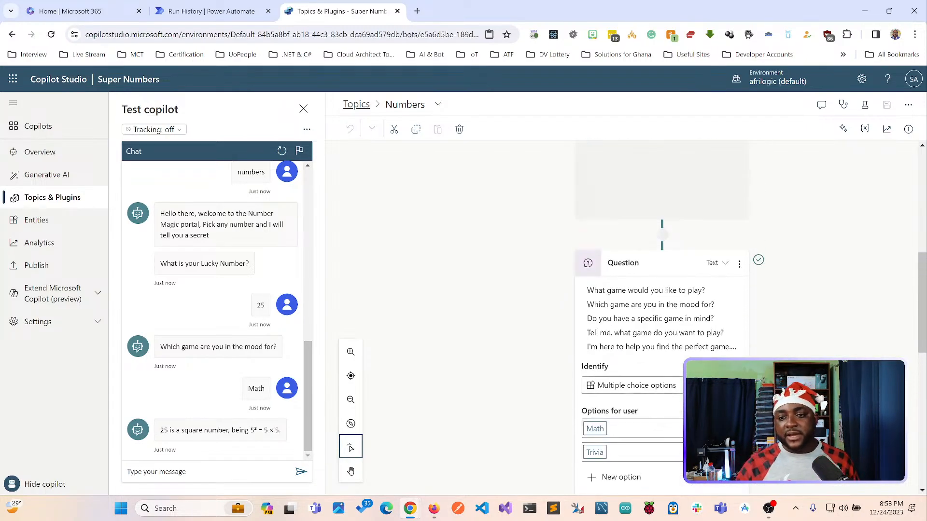
scroll(715, 360, "down", 1)
scroll(715, 360, "down", 2)
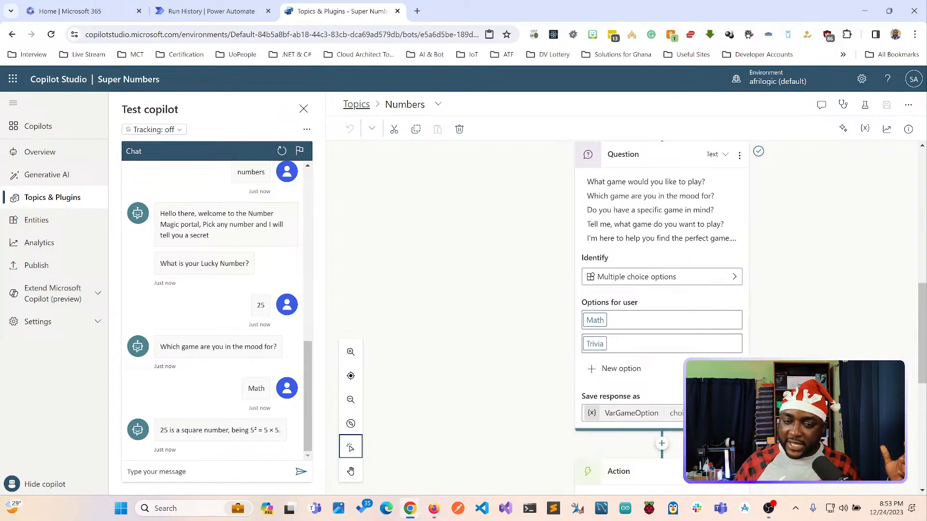
scroll(715, 360, "down", 5)
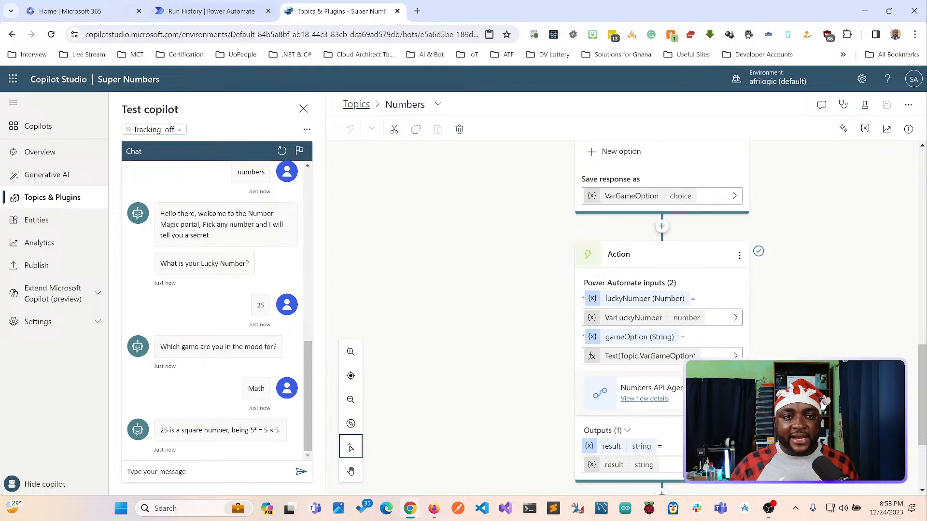
left_click(212, 11)
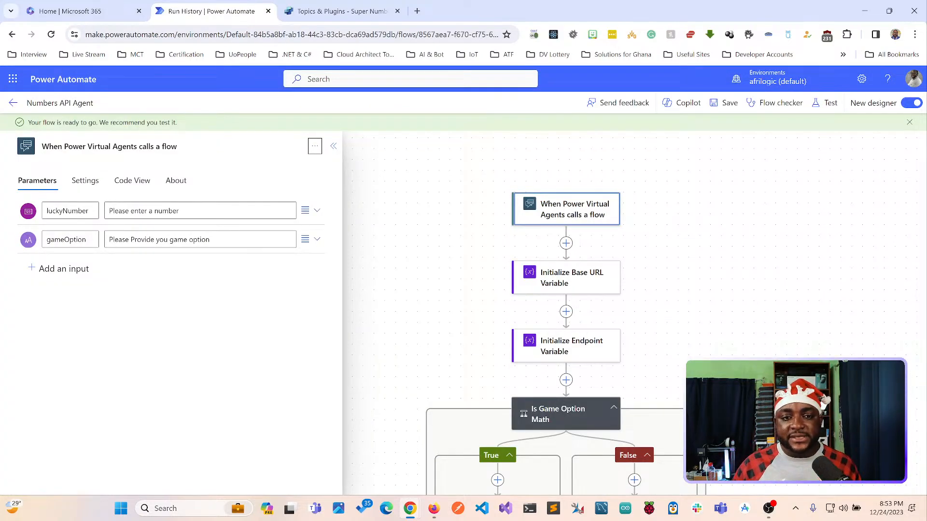
left_click(333, 145)
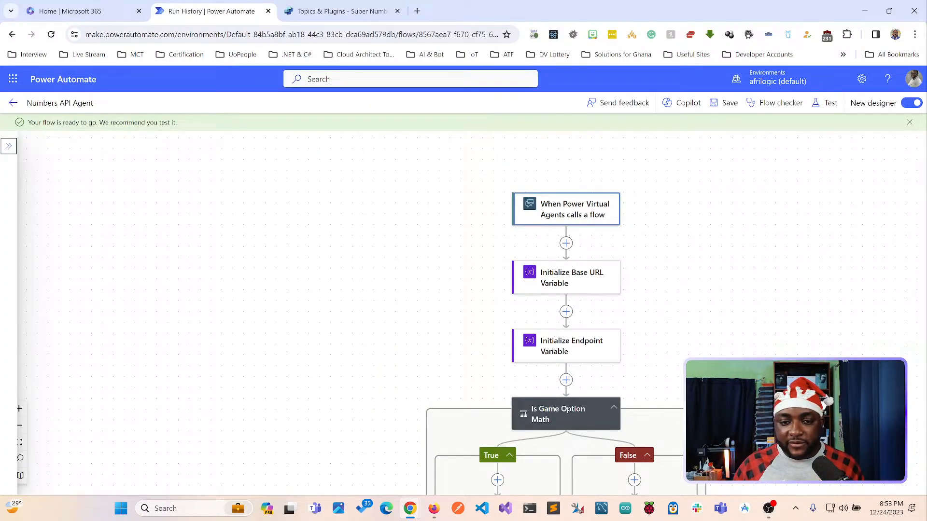
scroll(565, 314, "down", 3)
scroll(565, 314, "up", 2)
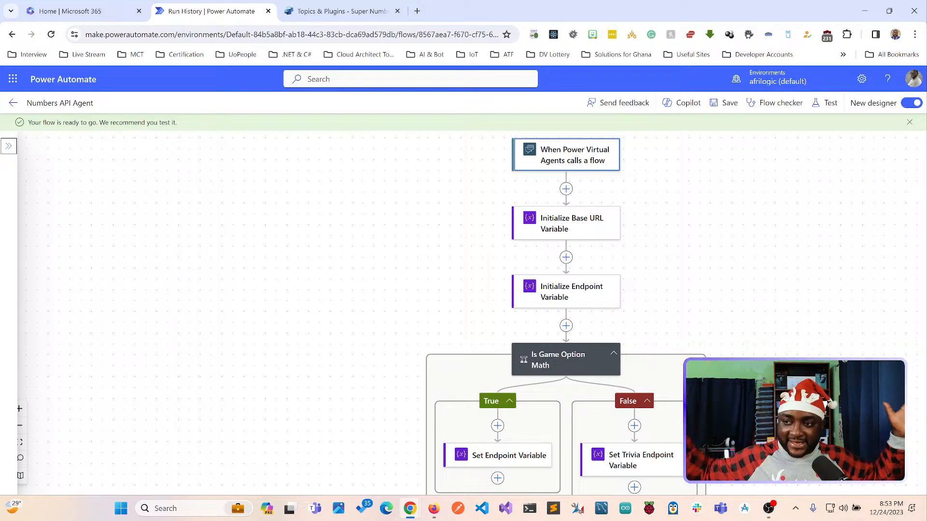
key("ctrl+Tab")
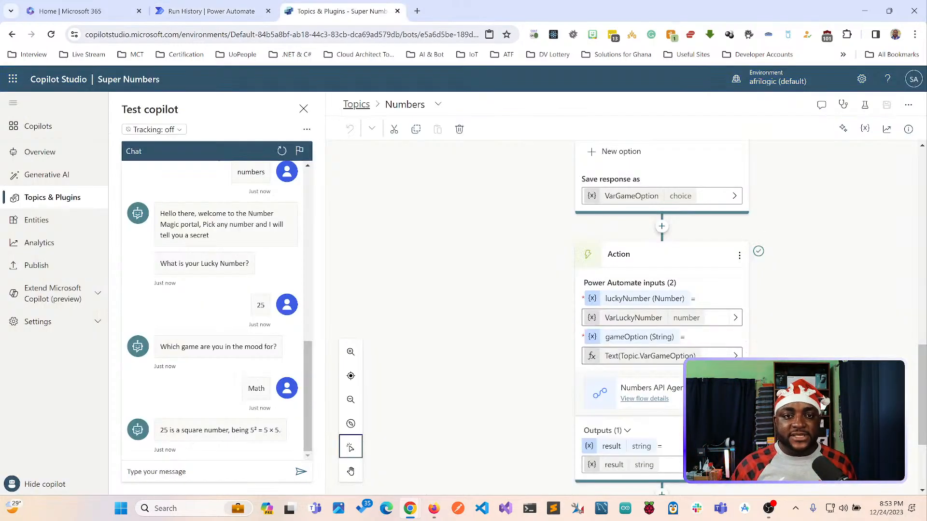